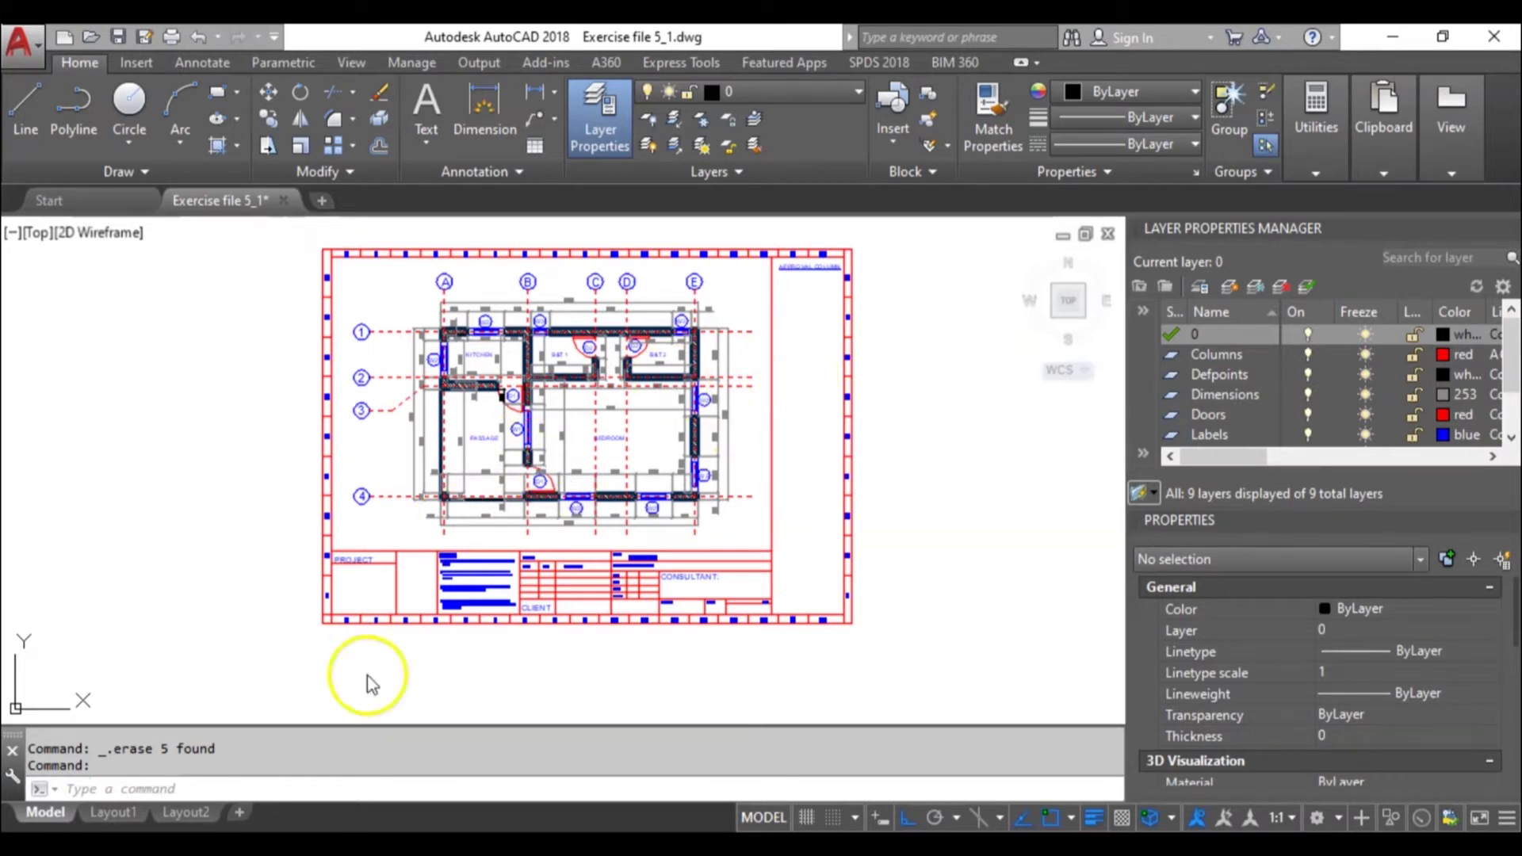
Start a polyline at the building's outer wall corner near grid A-1 with starting and ending widths of 25.
{"action": "left_click", "coordinate": [321, 791]}
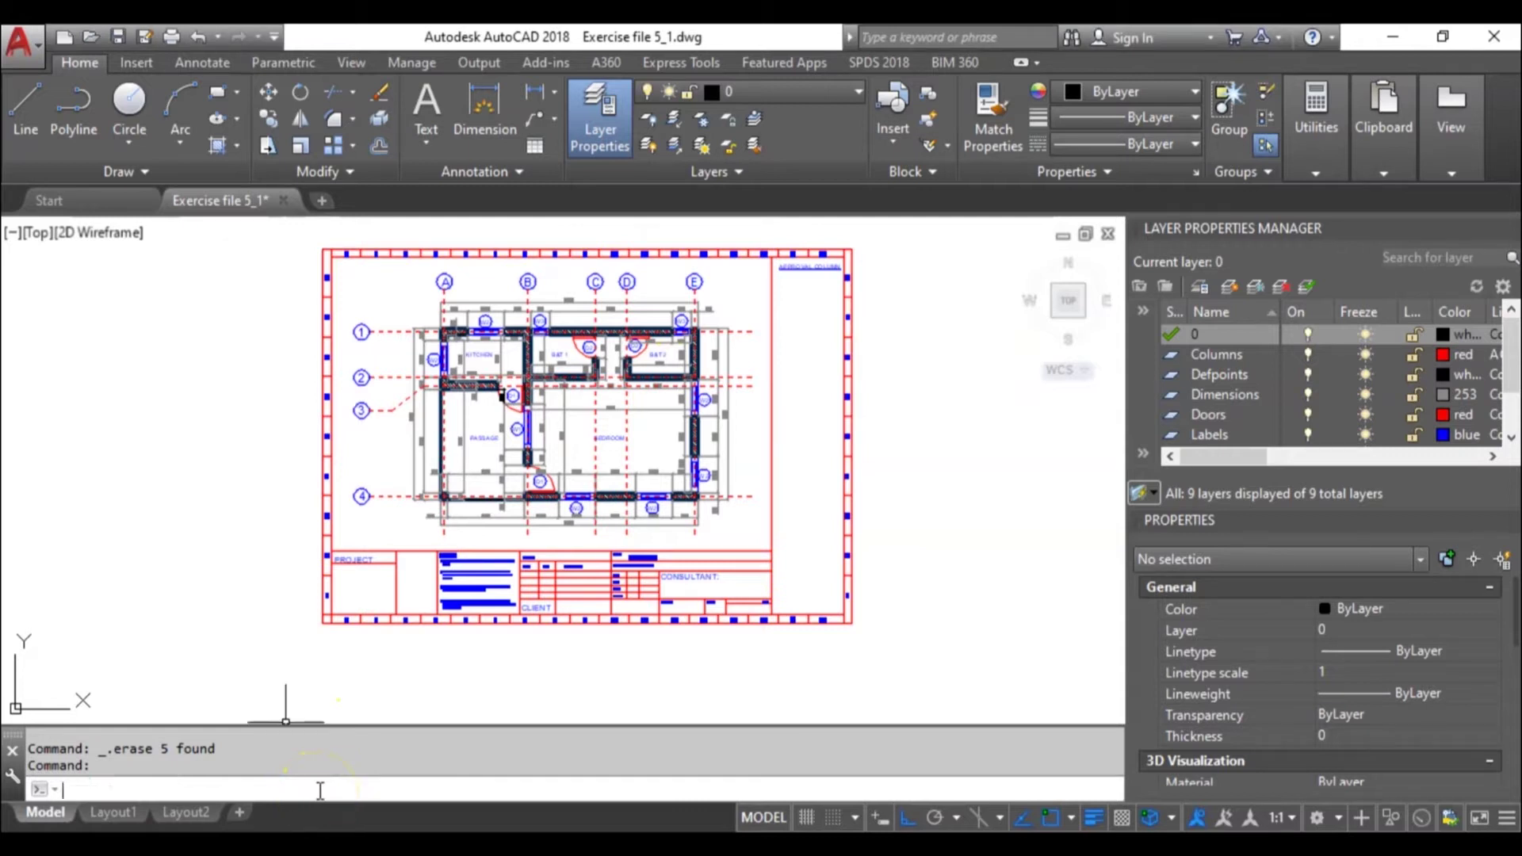
{"action": "type", "text": "pl"}
{"action": "key", "text": "Return"}
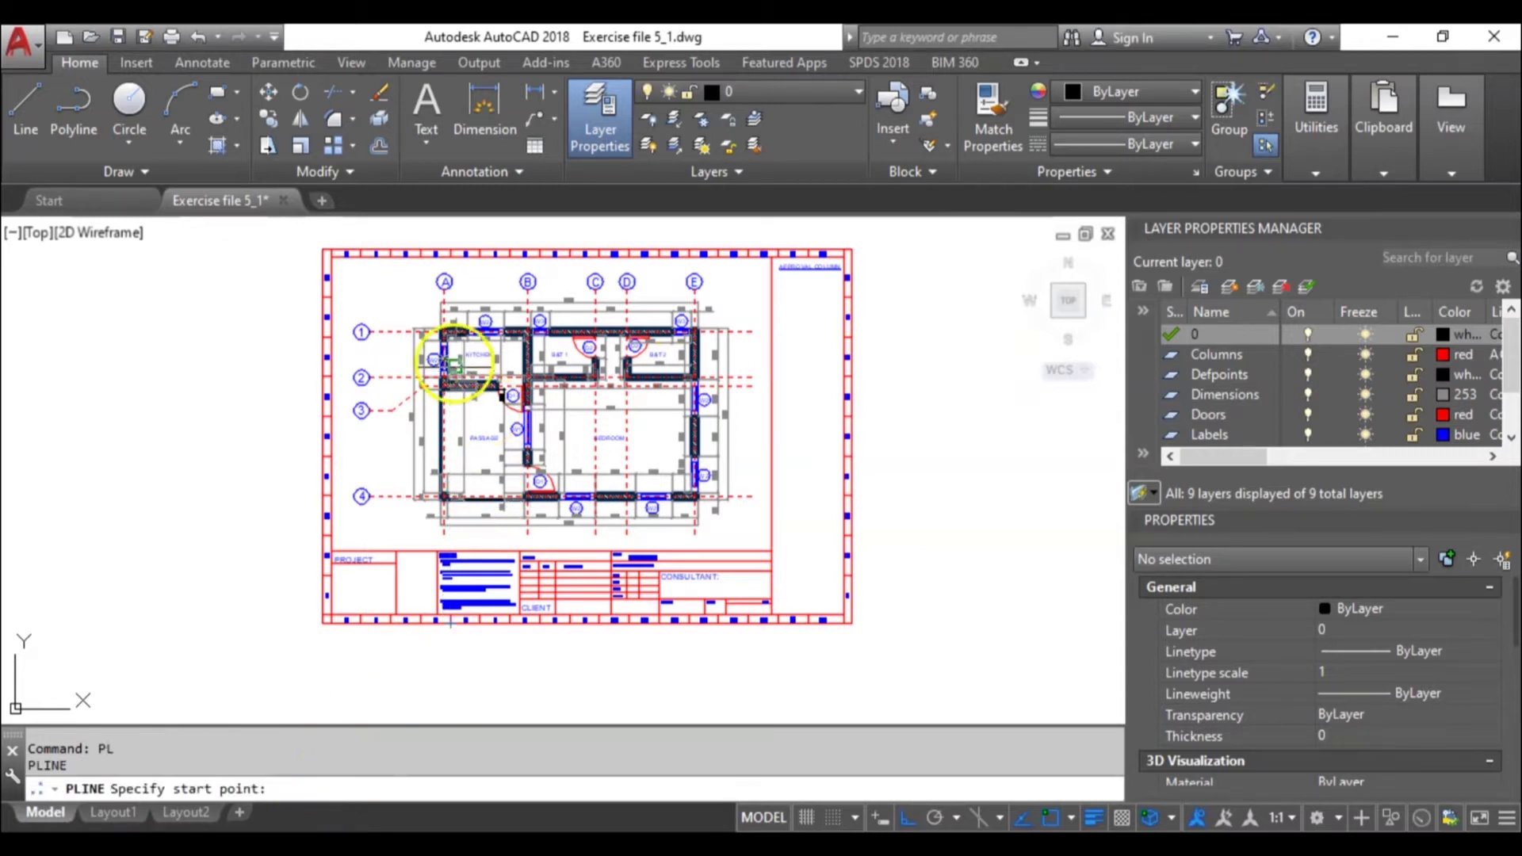
{"action": "scroll", "coordinate": [458, 363], "scroll_direction": "up", "scroll_amount": 3}
{"action": "scroll", "coordinate": [440, 287], "scroll_direction": "up", "scroll_amount": 3}
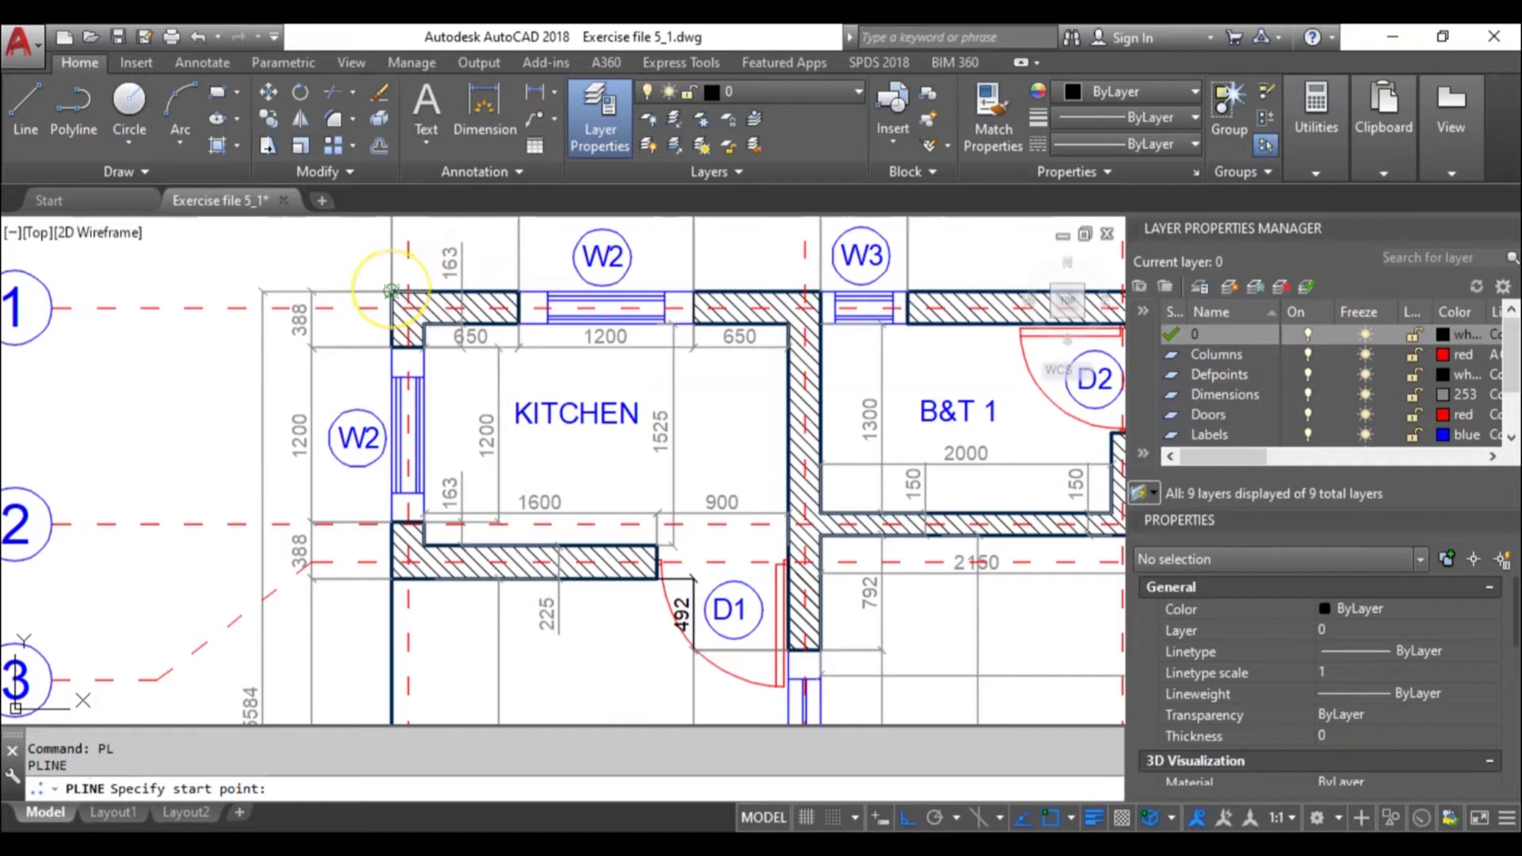
{"action": "left_click", "coordinate": [391, 290]}
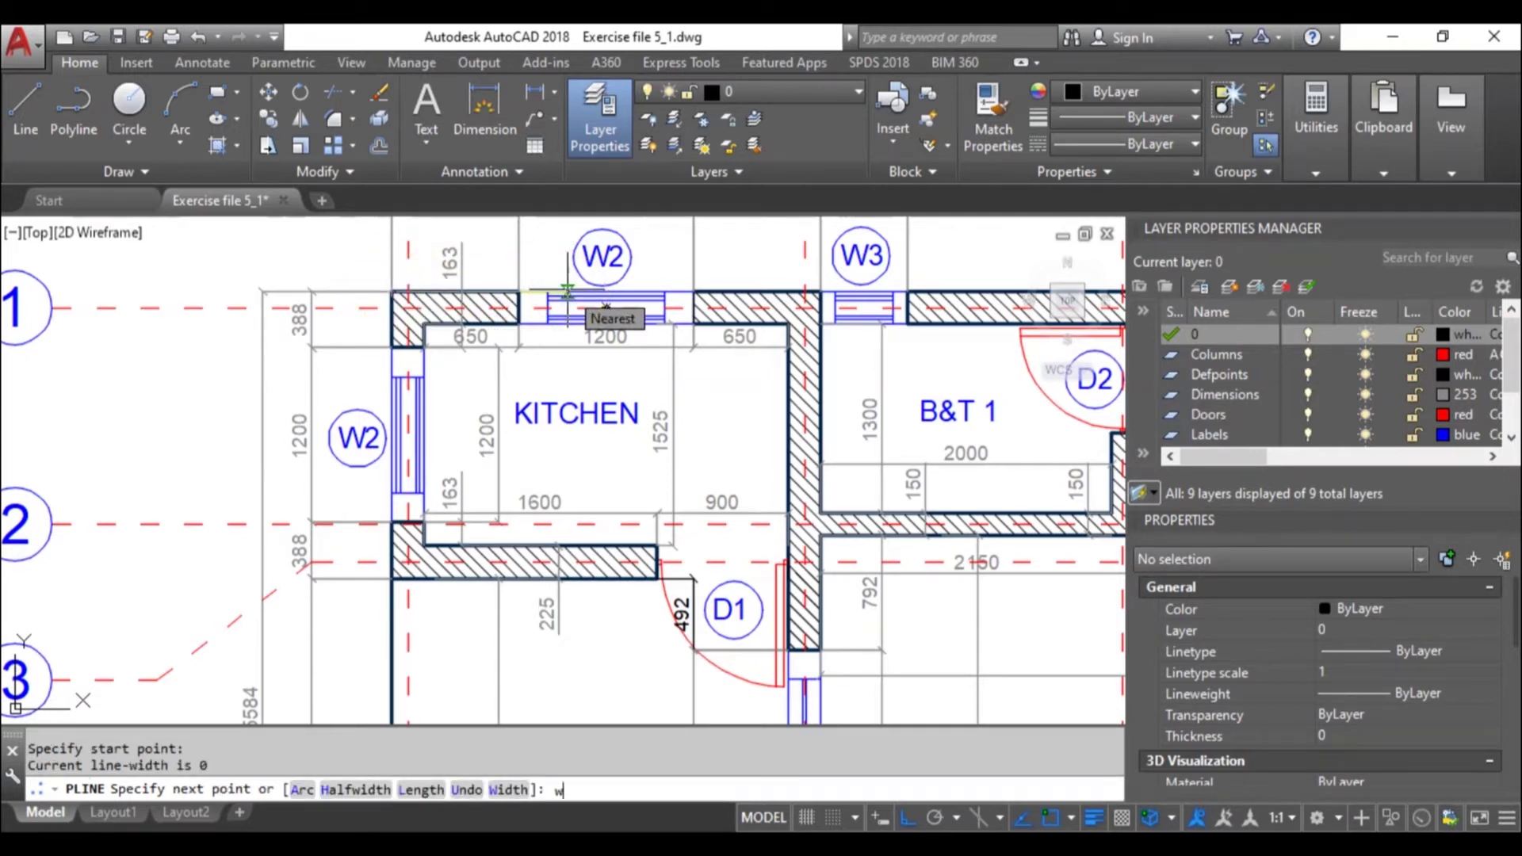
{"action": "type", "text": "w"}
{"action": "key", "text": "Return"}
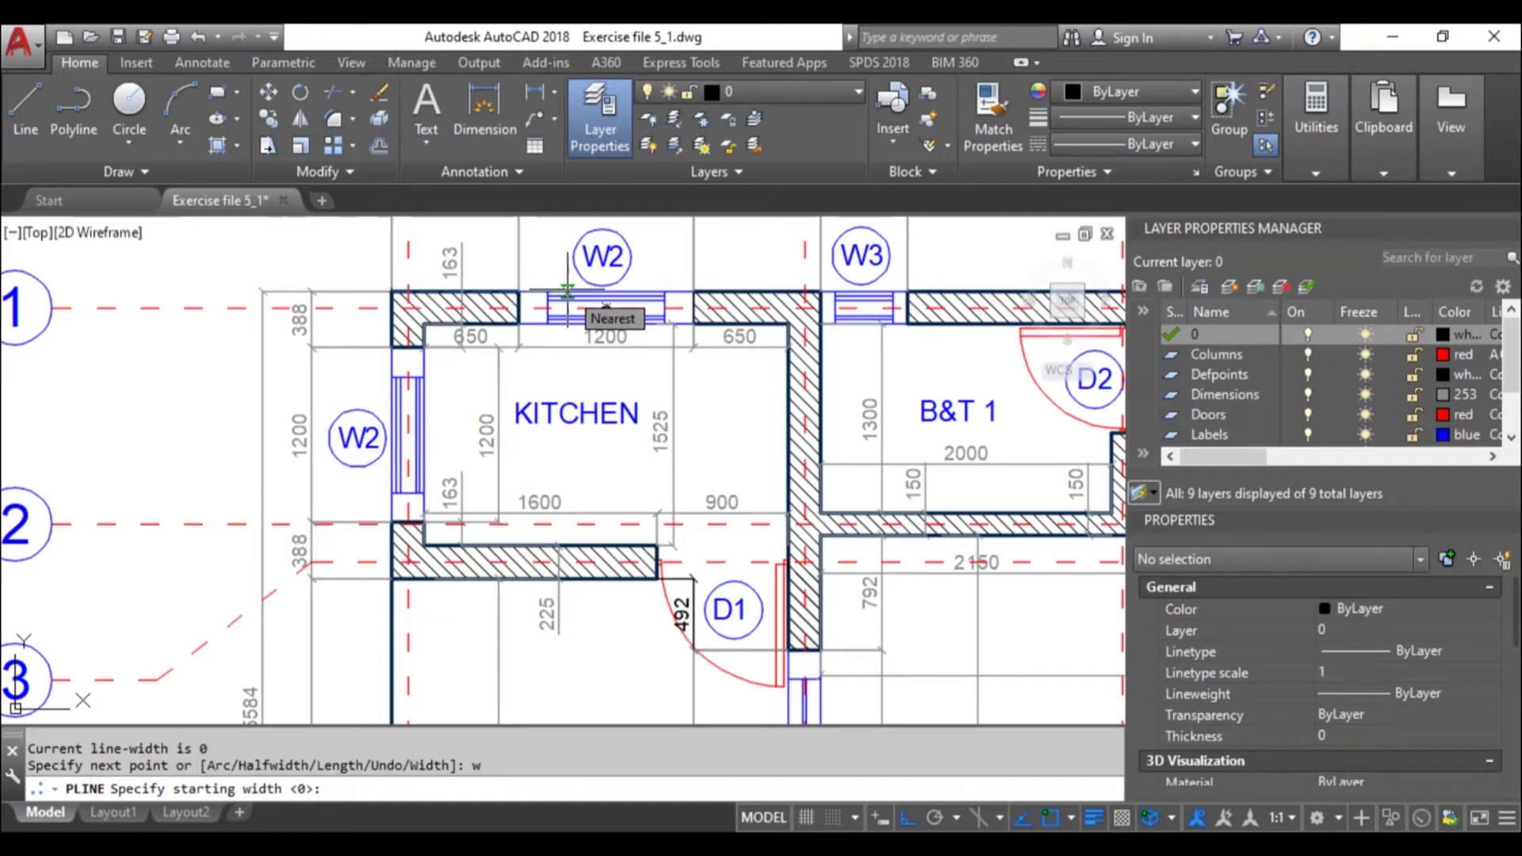
{"action": "type", "text": "25"}
{"action": "key", "text": "Return"}
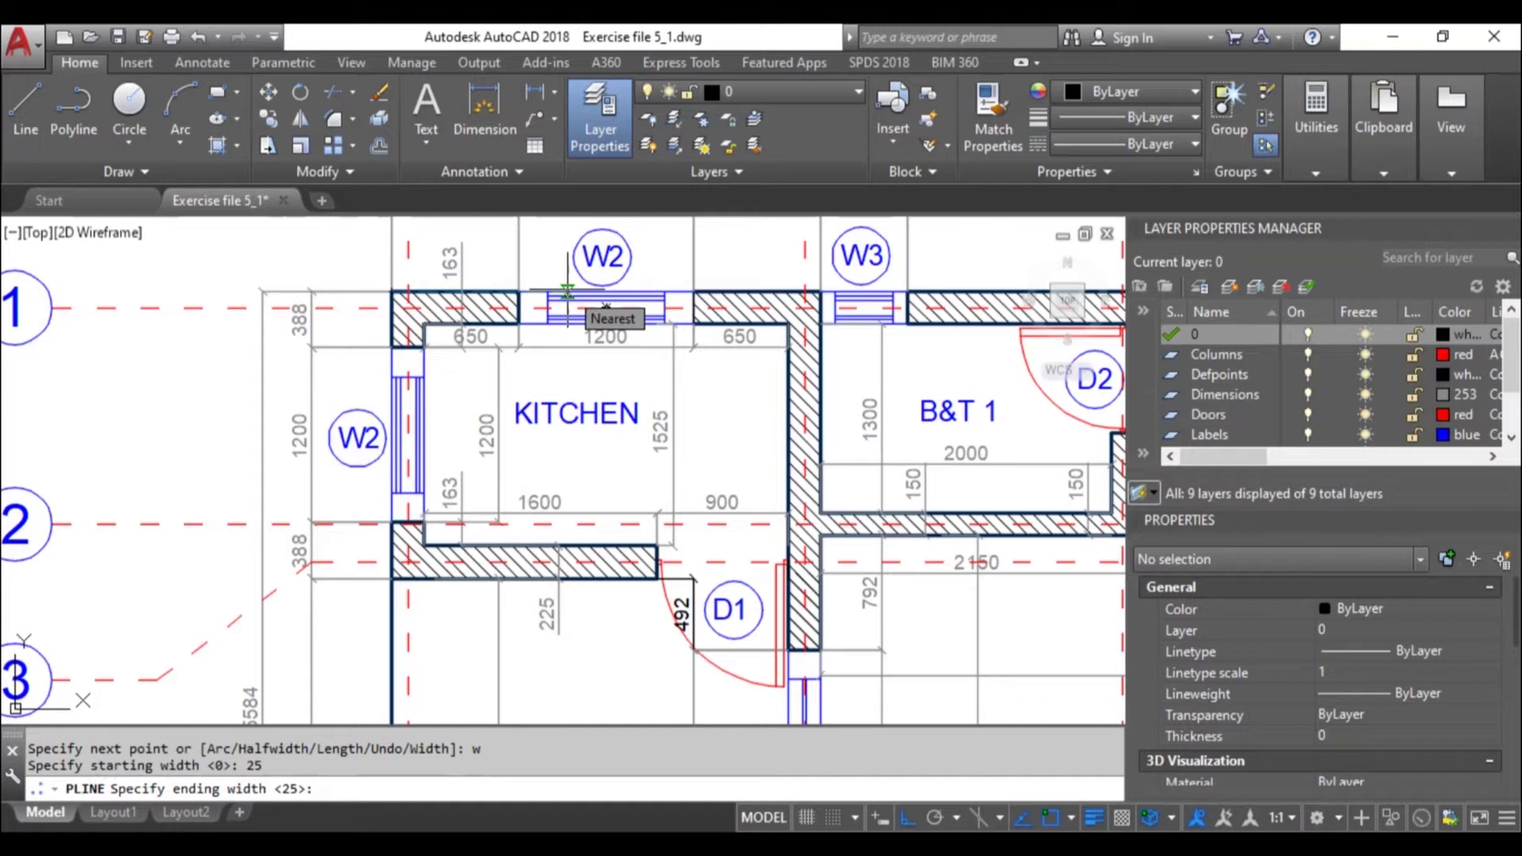
{"action": "key", "text": "Return"}
Trace the polyline along the outer faces of the grid 1 and grid E walls to the outer corner at E-4.
{"action": "scroll", "coordinate": [567, 292], "scroll_direction": "down", "scroll_amount": 2}
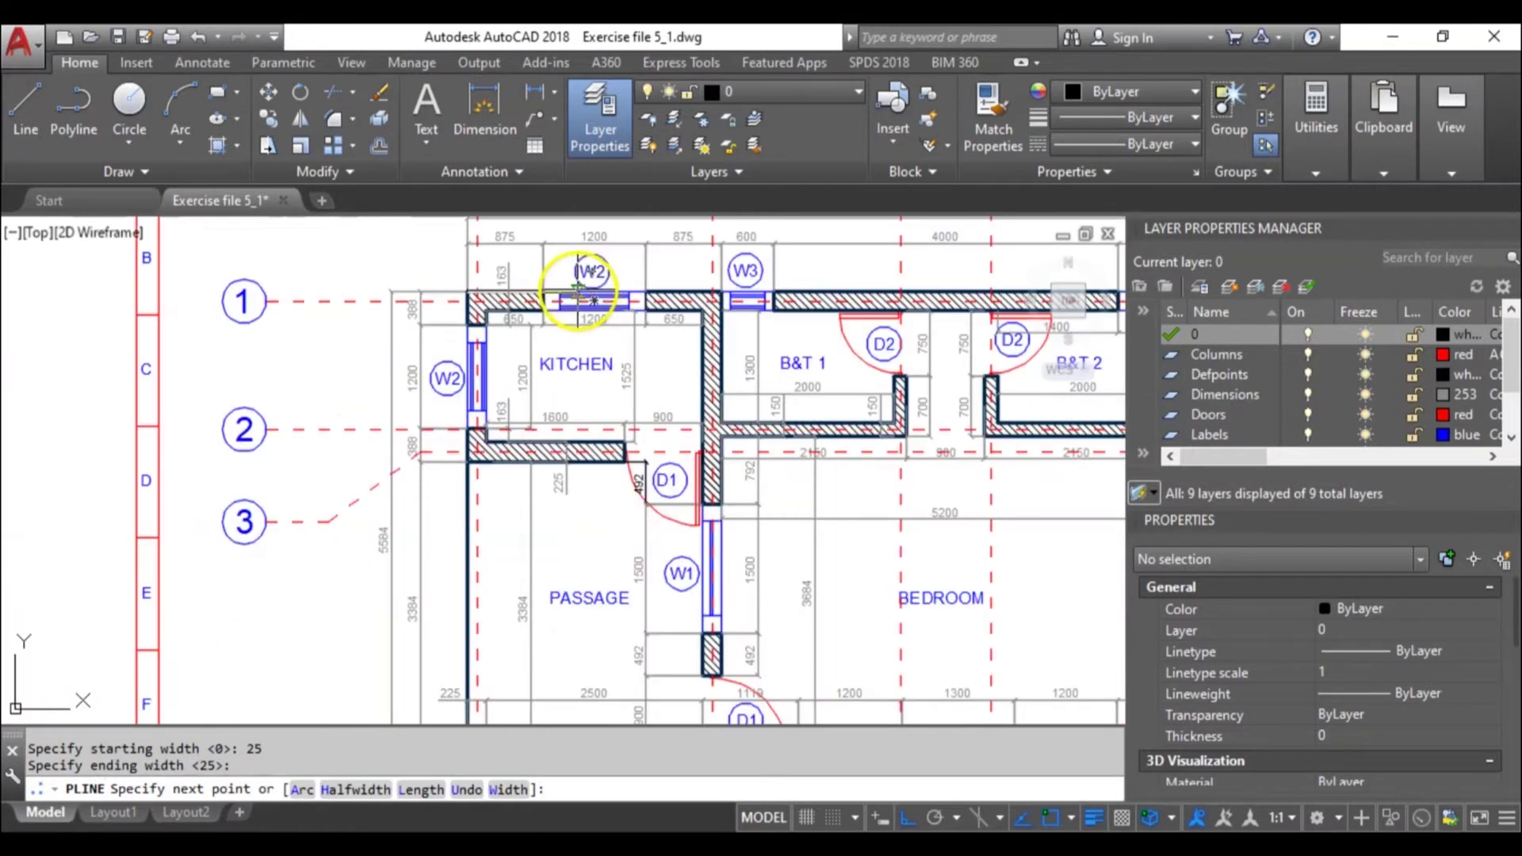
{"action": "scroll", "coordinate": [582, 293], "scroll_direction": "up", "scroll_amount": 3}
{"action": "middle_click_drag", "start_coordinate": [574, 290], "coordinate": [288, 295]}
{"action": "scroll", "coordinate": [288, 295], "scroll_direction": "down", "scroll_amount": 3}
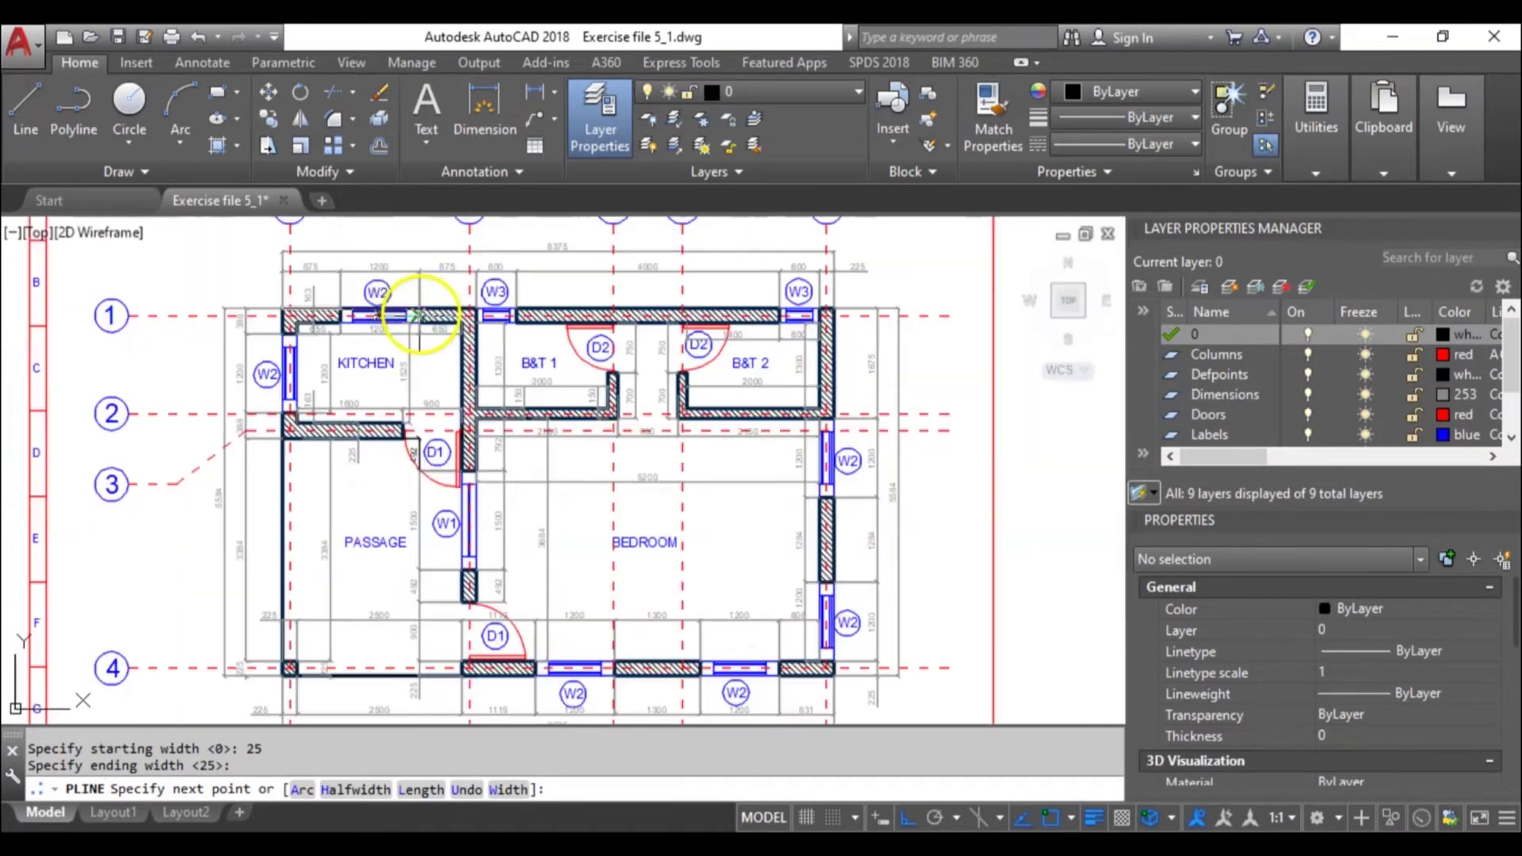
{"action": "scroll", "coordinate": [816, 308], "scroll_direction": "up", "scroll_amount": 2}
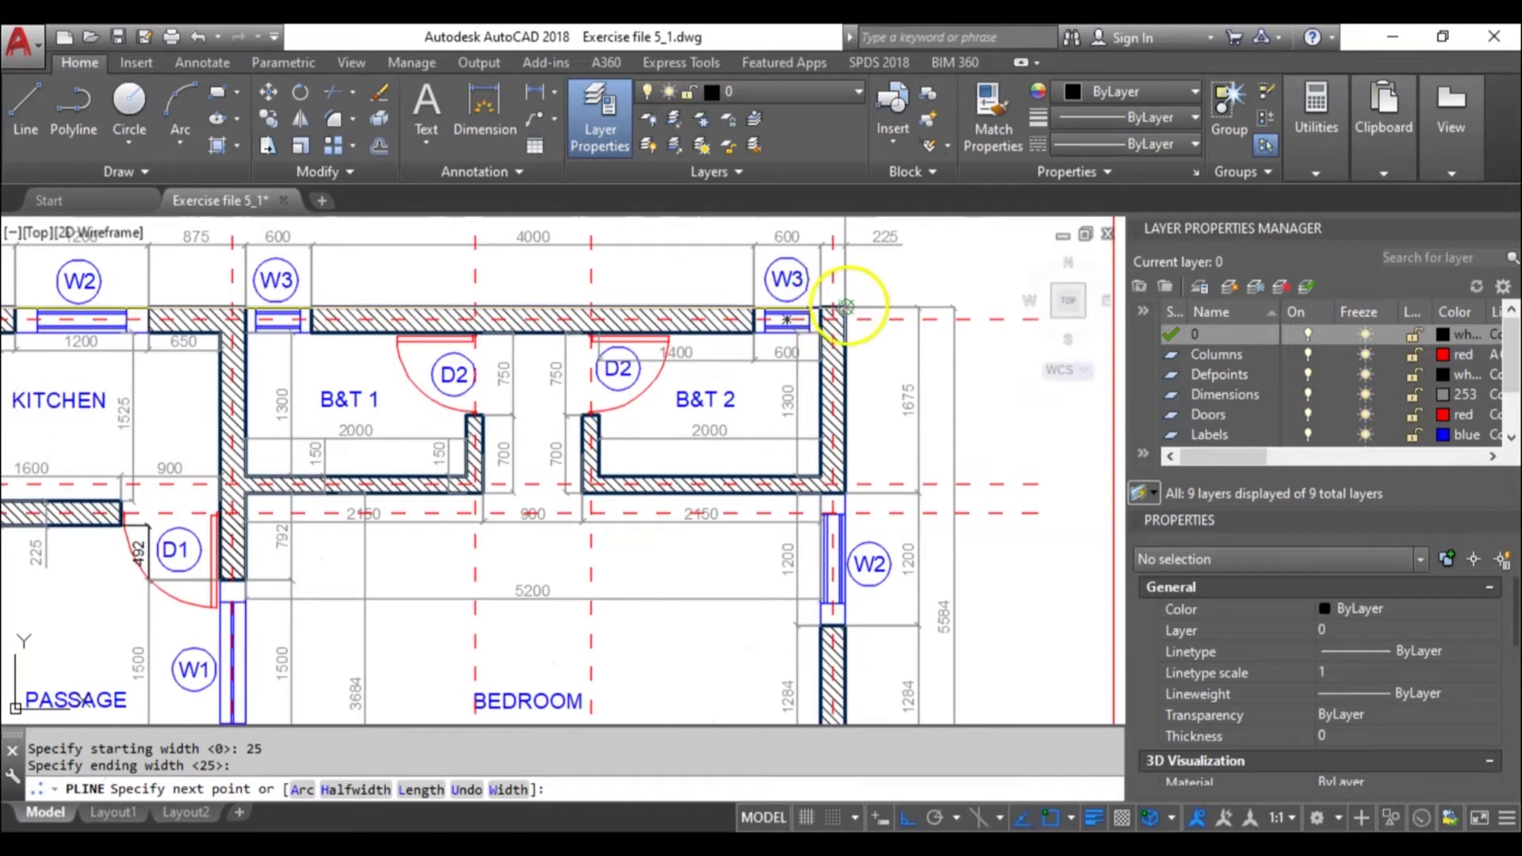
{"action": "left_click", "coordinate": [846, 306]}
{"action": "middle_click_drag", "start_coordinate": [849, 441], "coordinate": [825, 252]}
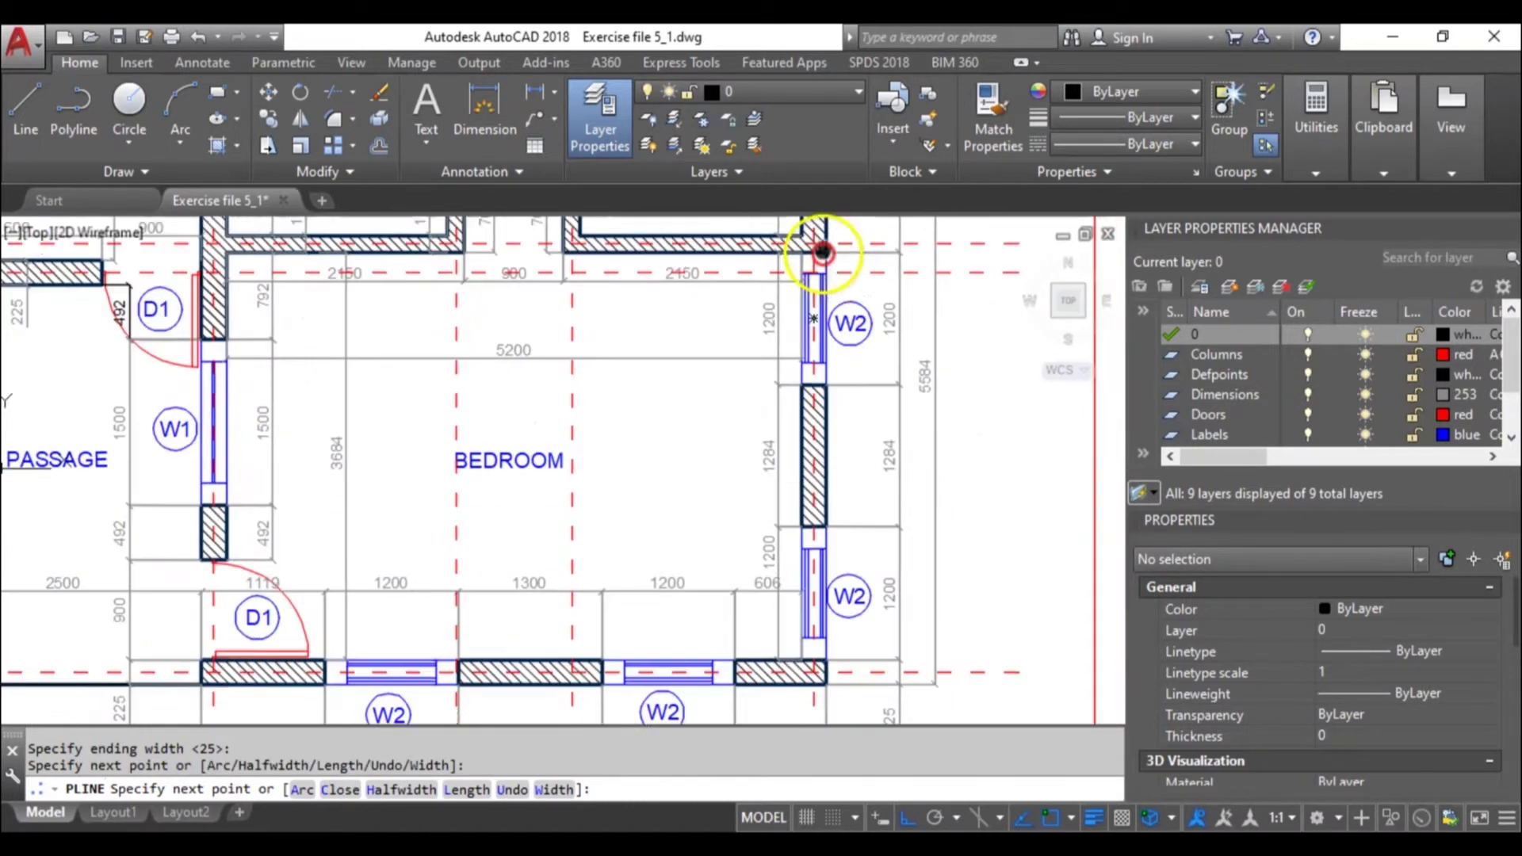
{"action": "scroll", "coordinate": [830, 349], "scroll_direction": "down", "scroll_amount": 3}
{"action": "scroll", "coordinate": [825, 486], "scroll_direction": "up", "scroll_amount": 4}
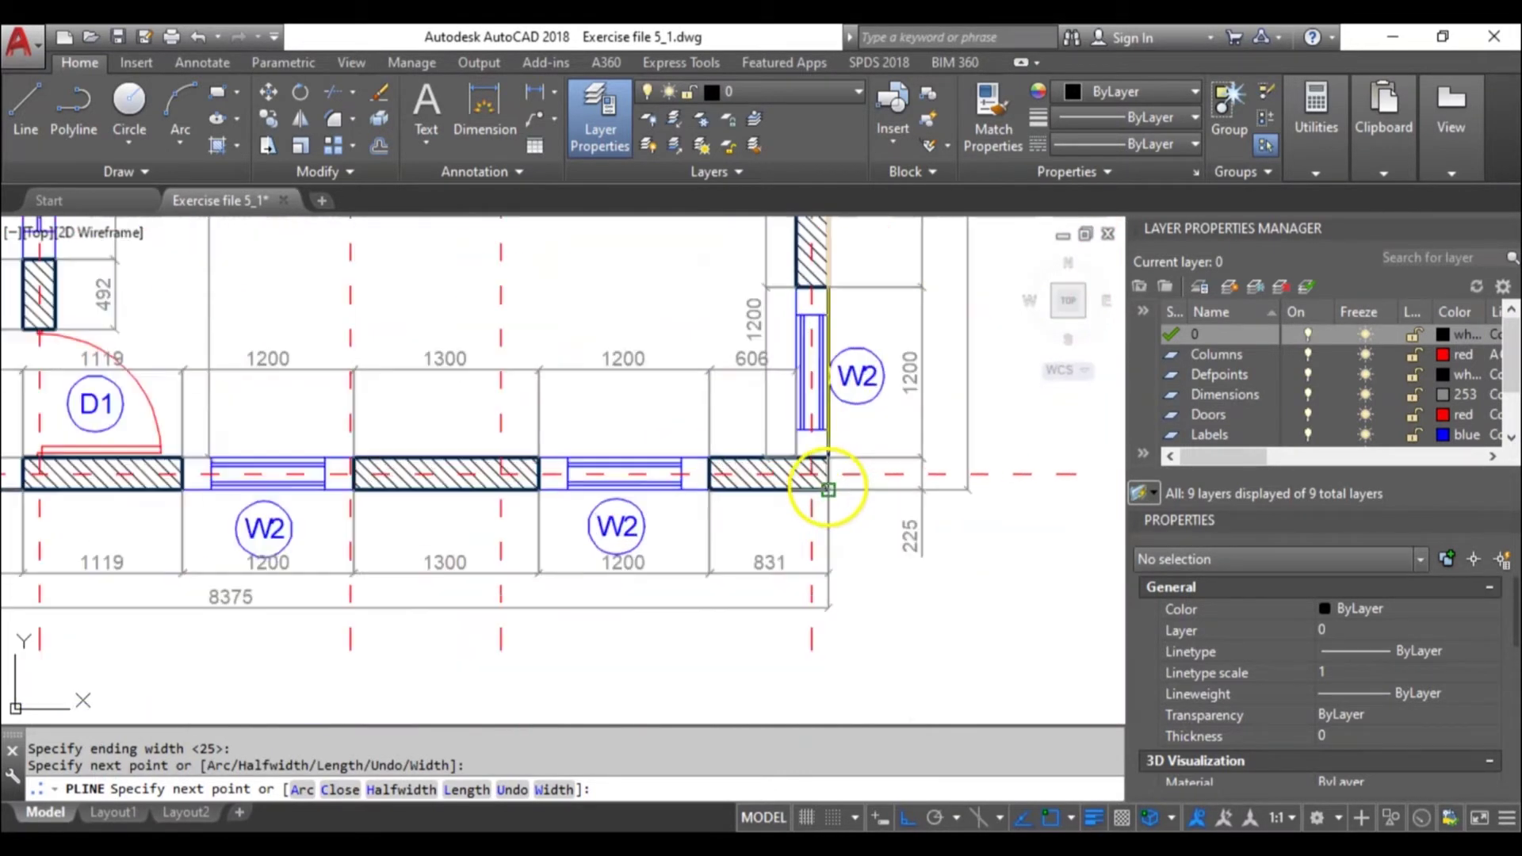
{"action": "left_click", "coordinate": [827, 489]}
Continue the polyline along the grid 4 outer face to the corner at A-4 and close the building outline.
{"action": "scroll", "coordinate": [682, 503], "scroll_direction": "down", "scroll_amount": 4}
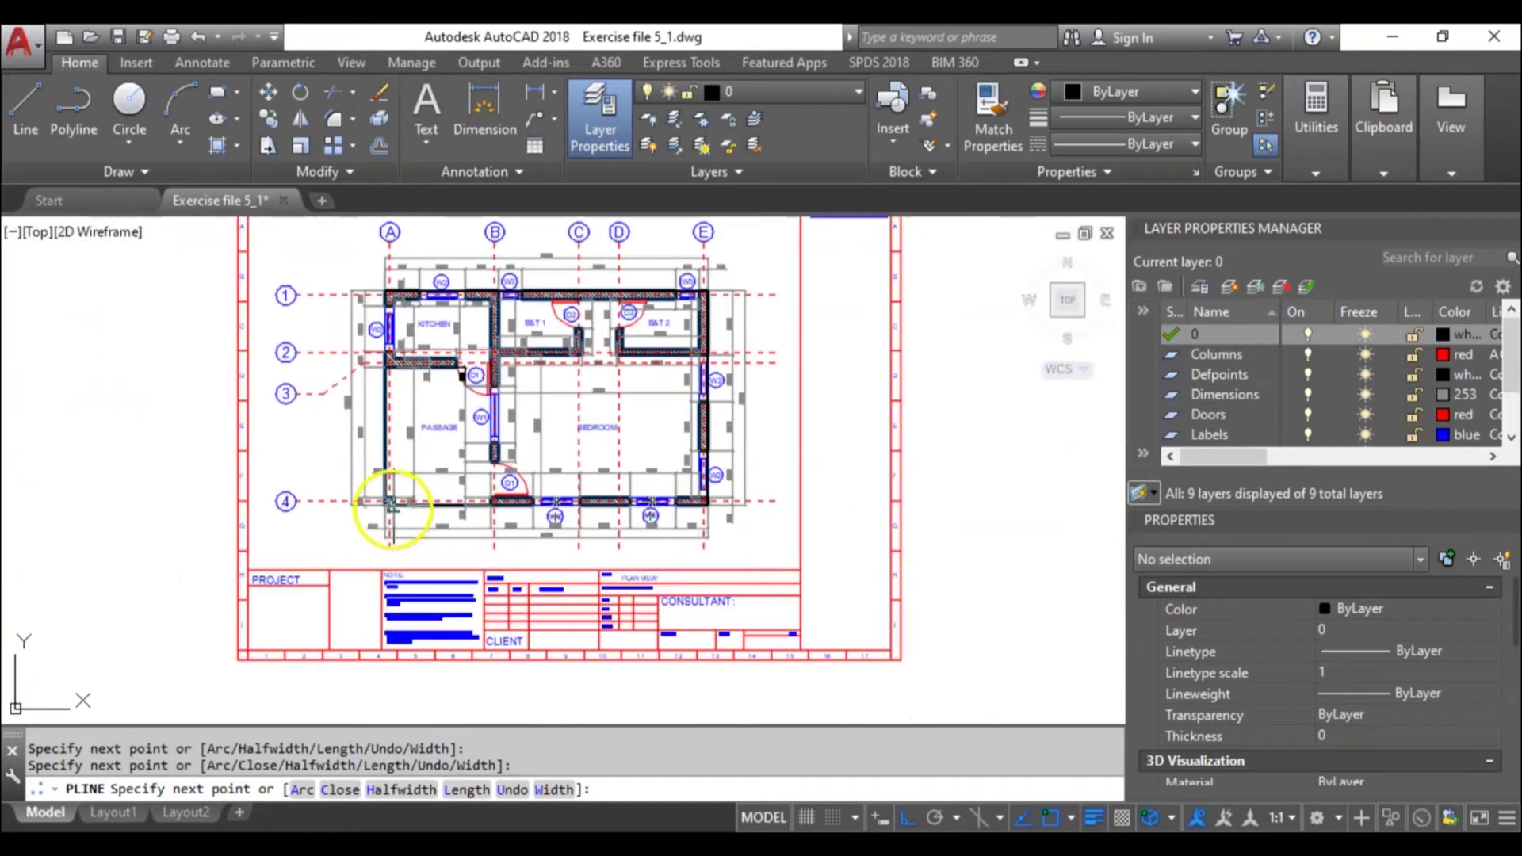
{"action": "scroll", "coordinate": [372, 508], "scroll_direction": "up", "scroll_amount": 3}
{"action": "scroll", "coordinate": [371, 508], "scroll_direction": "up", "scroll_amount": 3}
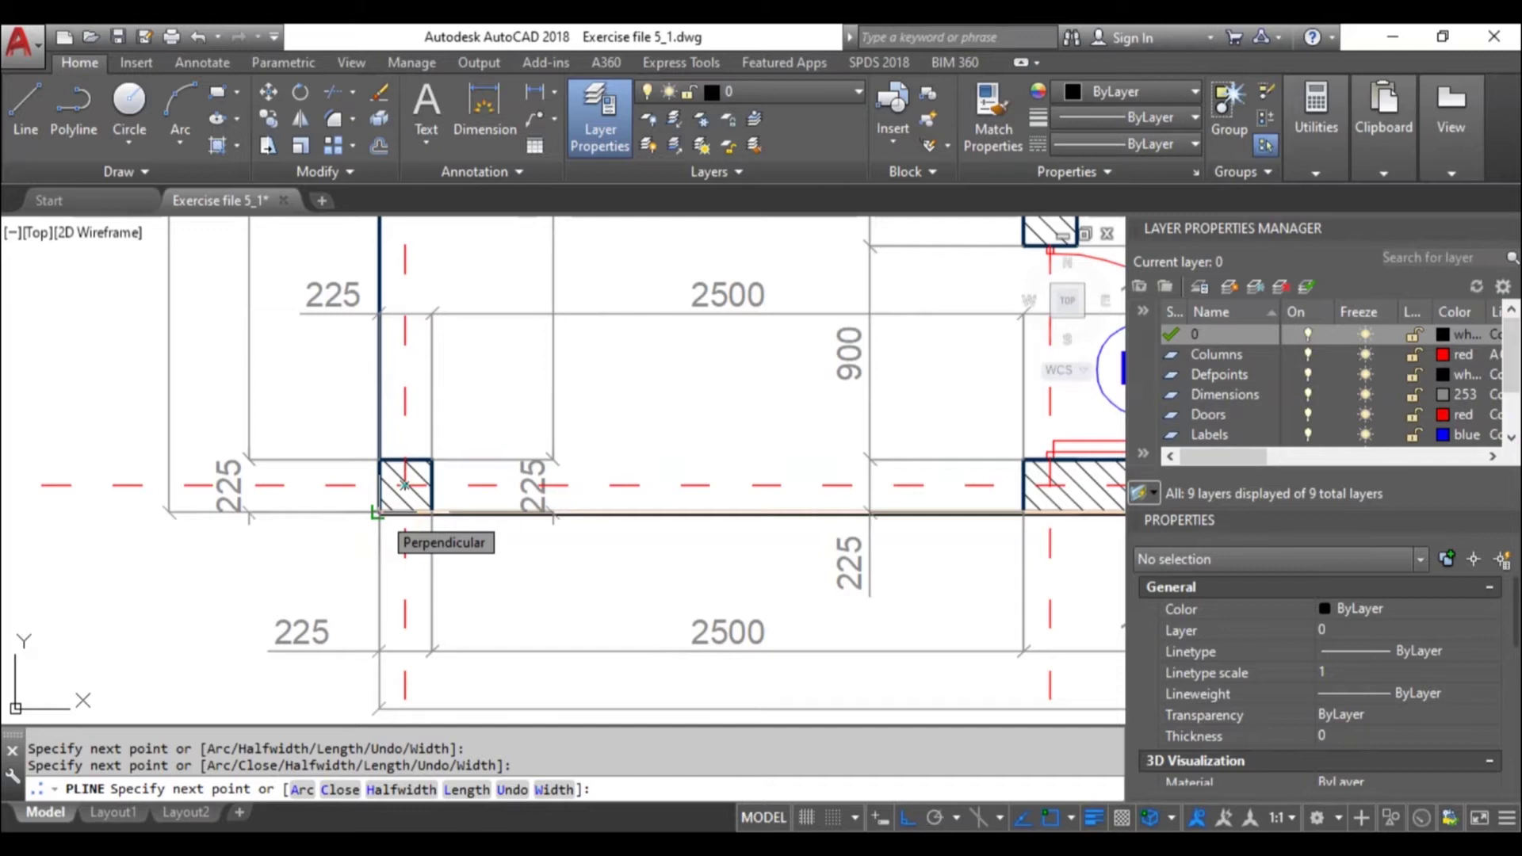
{"action": "left_click", "coordinate": [378, 512]}
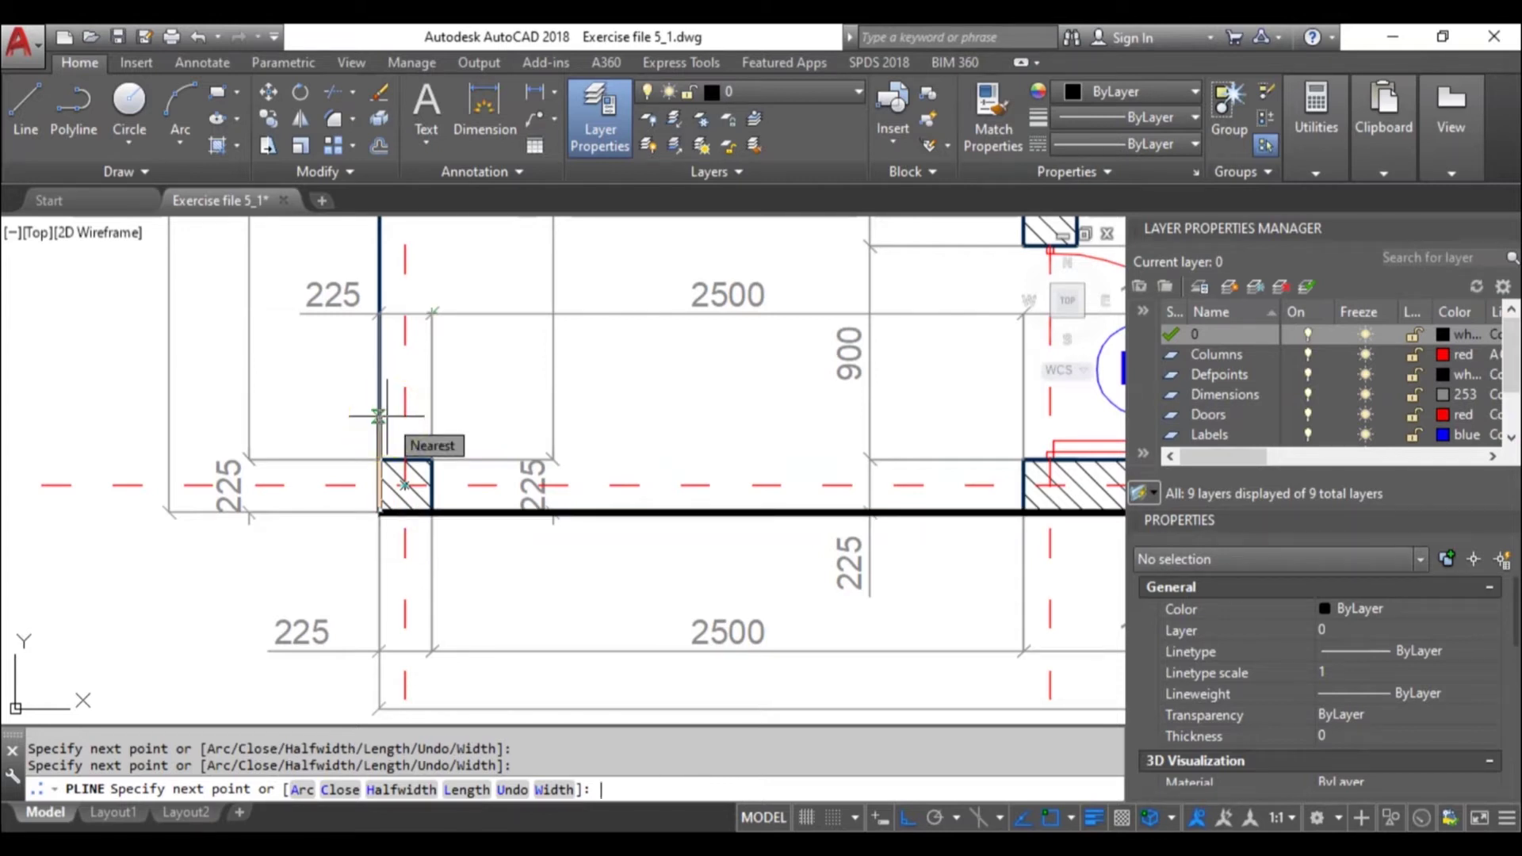
{"action": "type", "text": "c"}
{"action": "key", "text": "Return"}
{"action": "scroll", "coordinate": [408, 401], "scroll_direction": "down", "scroll_amount": 6}
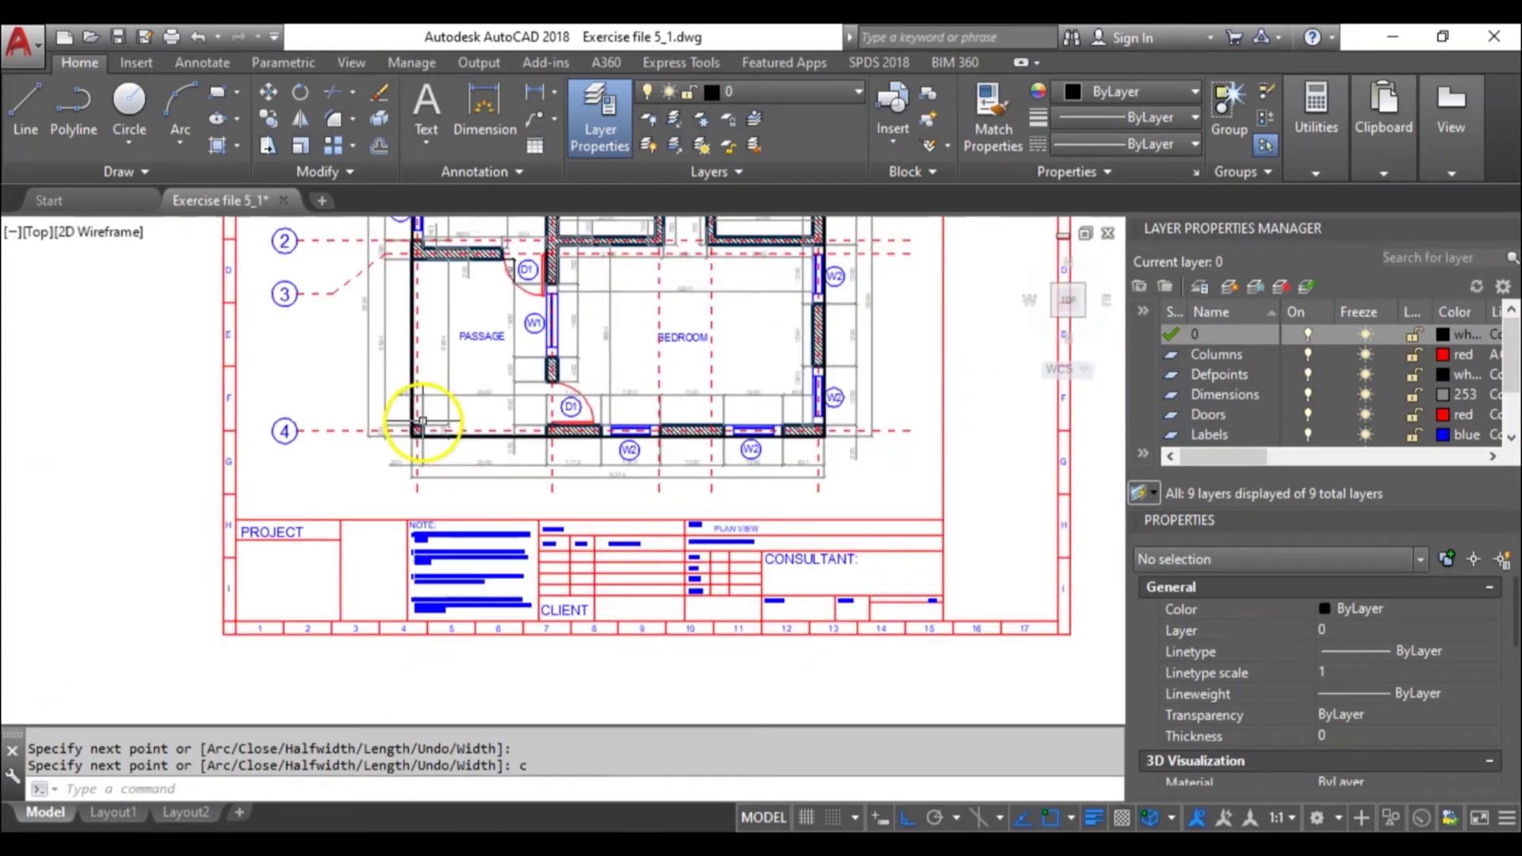
Copy the sheet frame, its plan title text and the building outline horizontally about 21770 units to the right of the original sheet.
{"action": "left_click", "coordinate": [771, 552]}
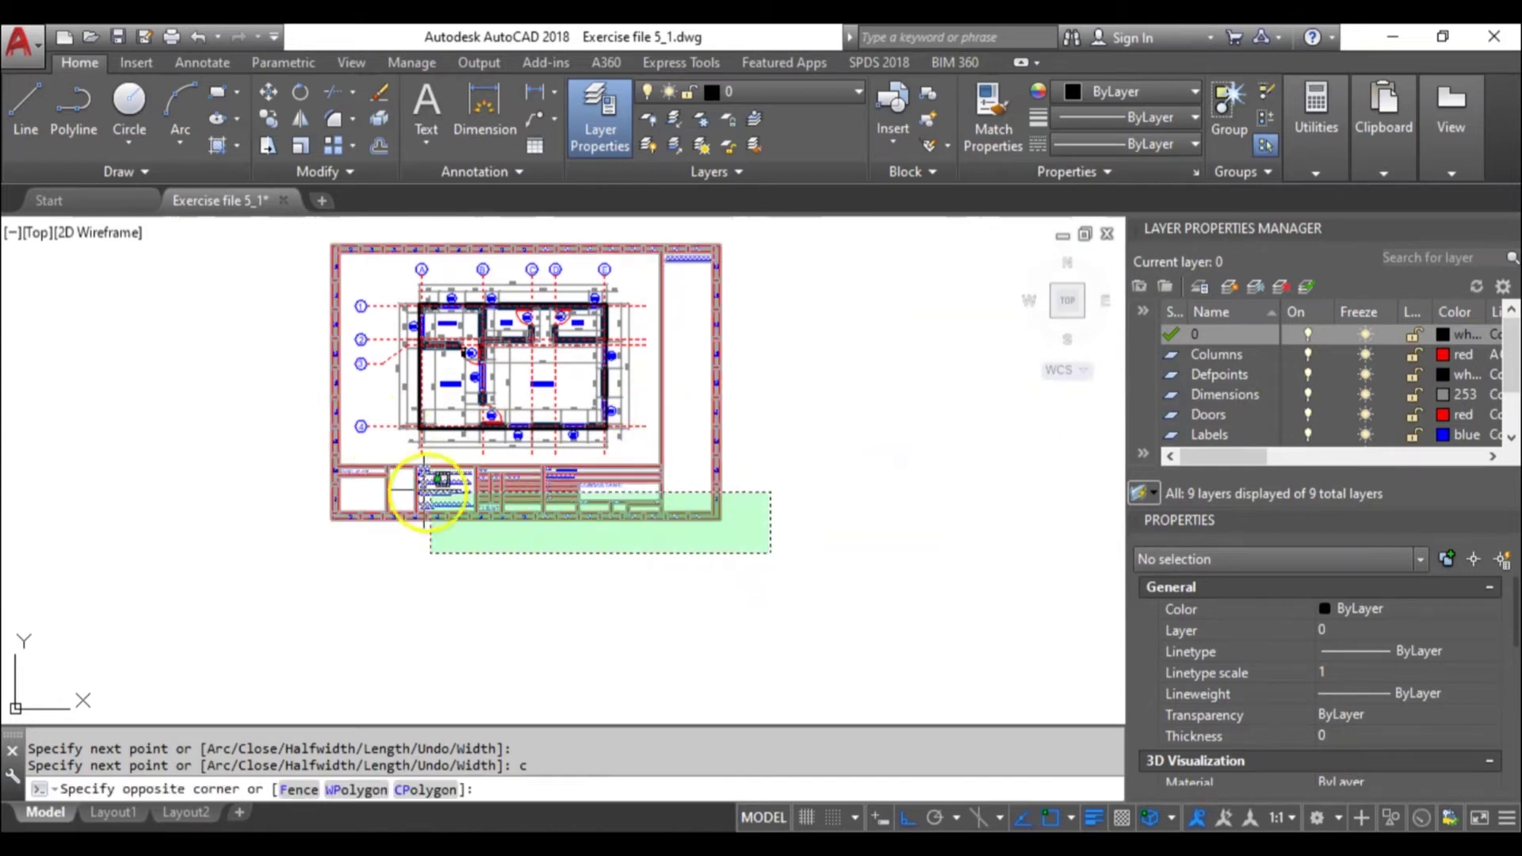
{"action": "left_click", "coordinate": [285, 466]}
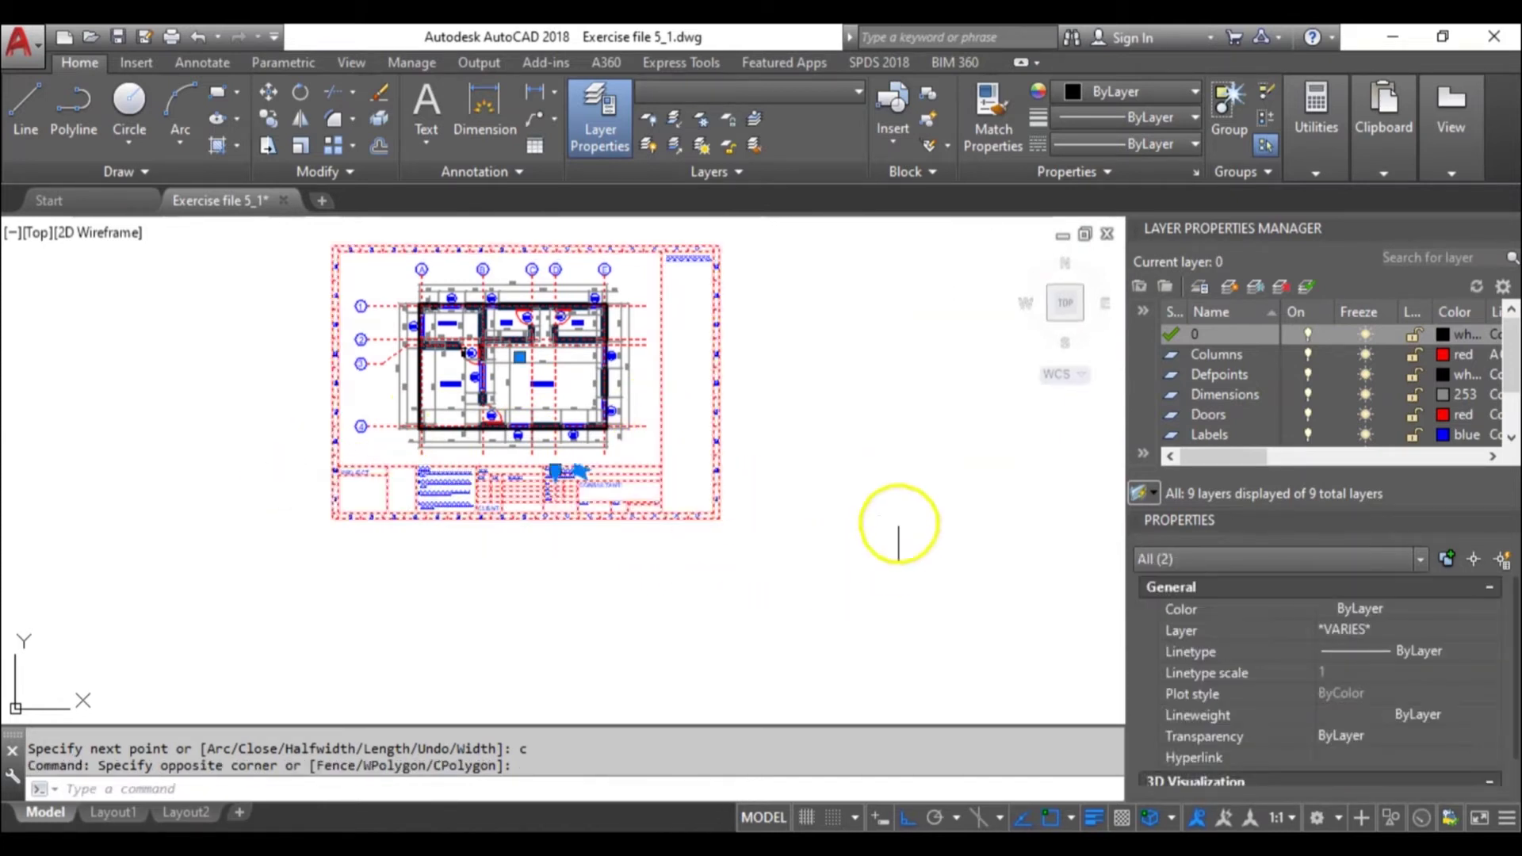
{"action": "scroll", "coordinate": [426, 432], "scroll_direction": "up", "scroll_amount": 5}
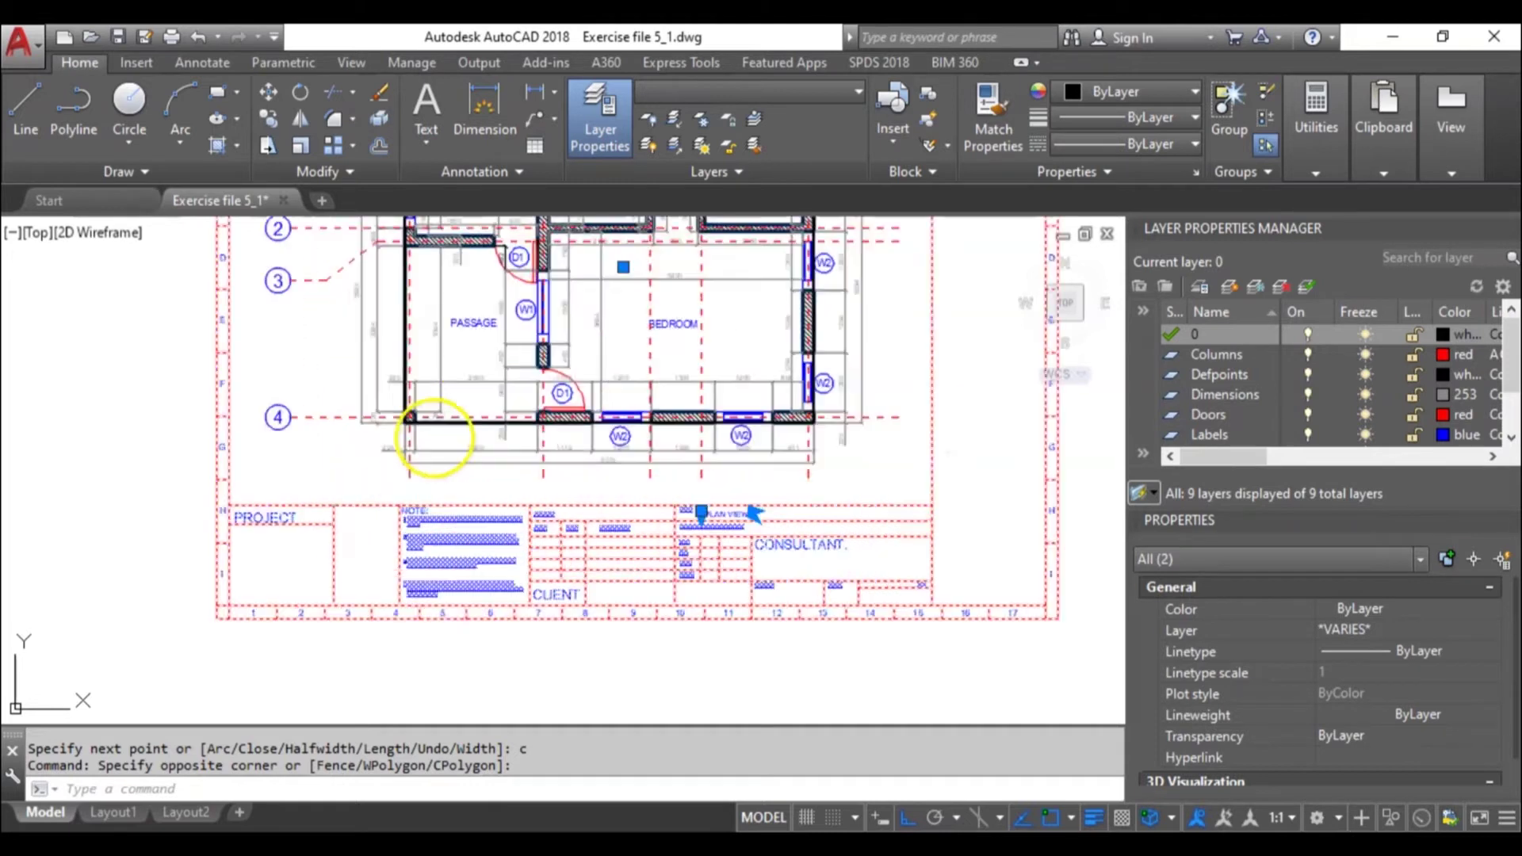
{"action": "left_click", "coordinate": [462, 422]}
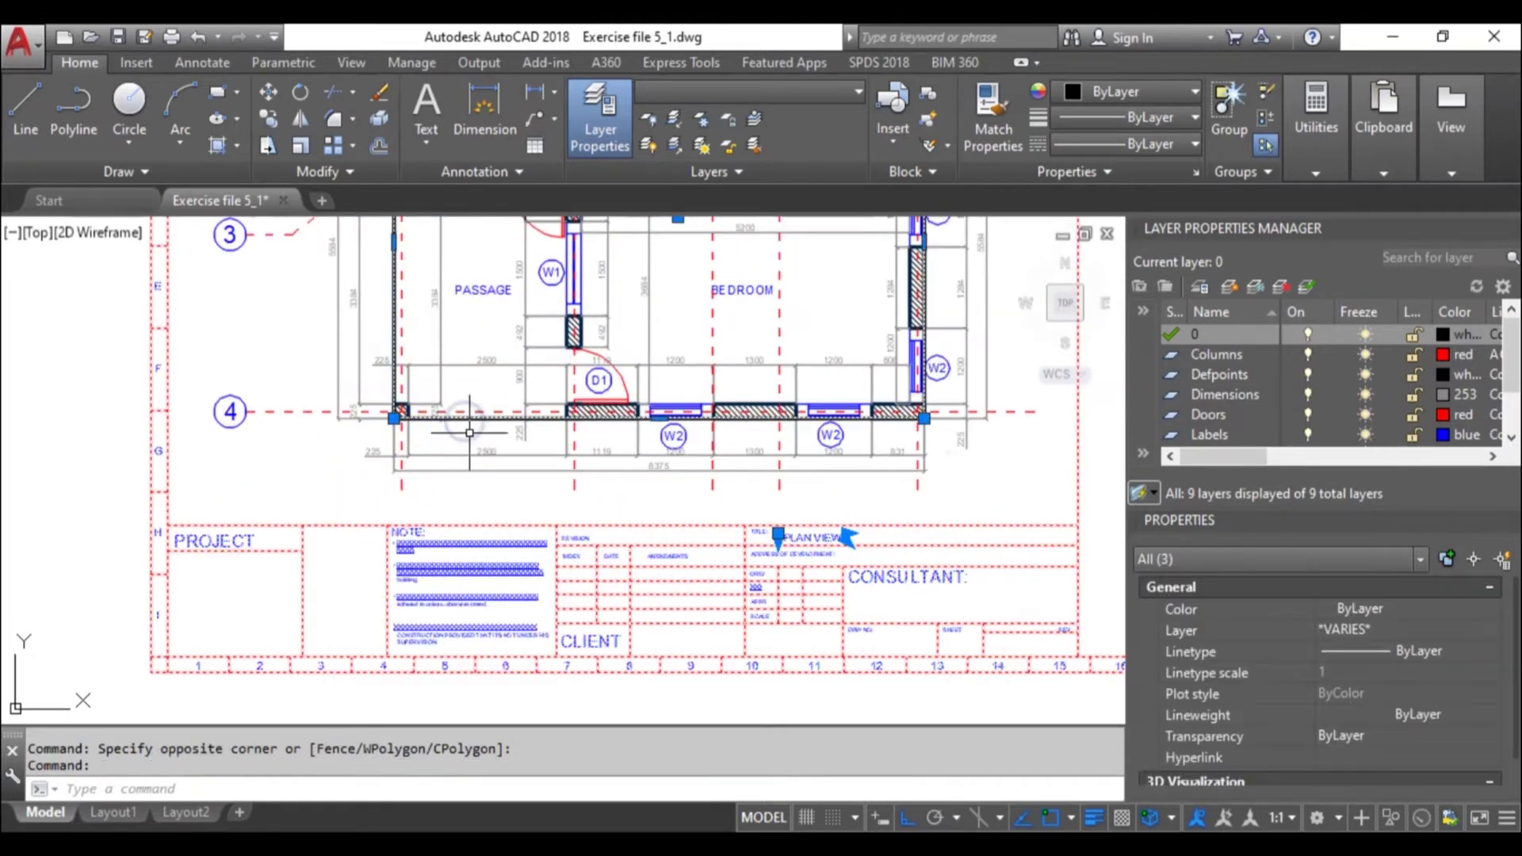
{"action": "scroll", "coordinate": [502, 436], "scroll_direction": "down", "scroll_amount": 5}
{"action": "type", "text": "c"}
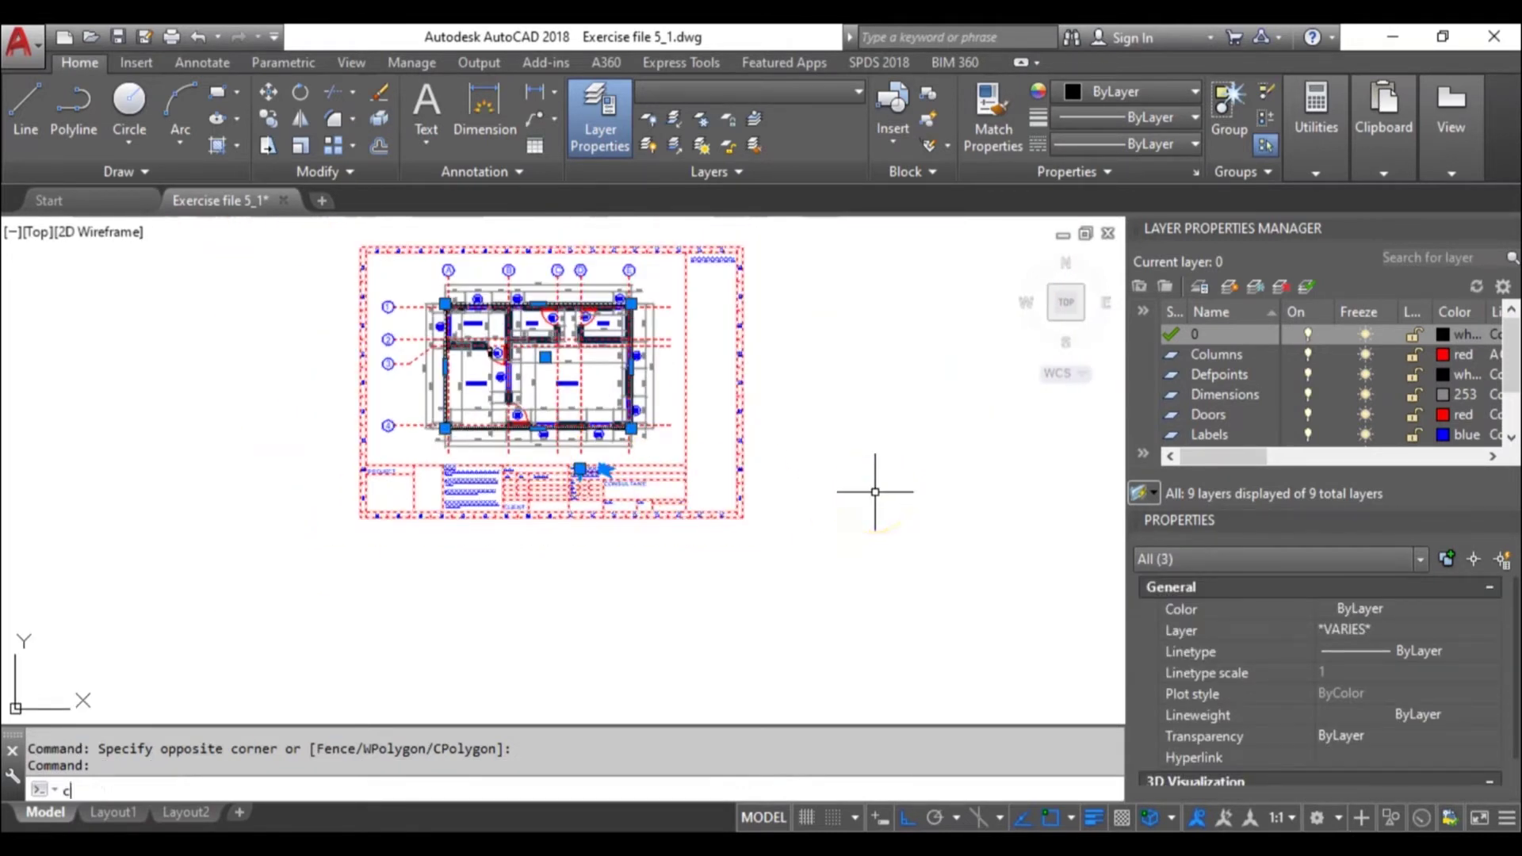
{"action": "type", "text": "o"}
{"action": "key", "text": "Return"}
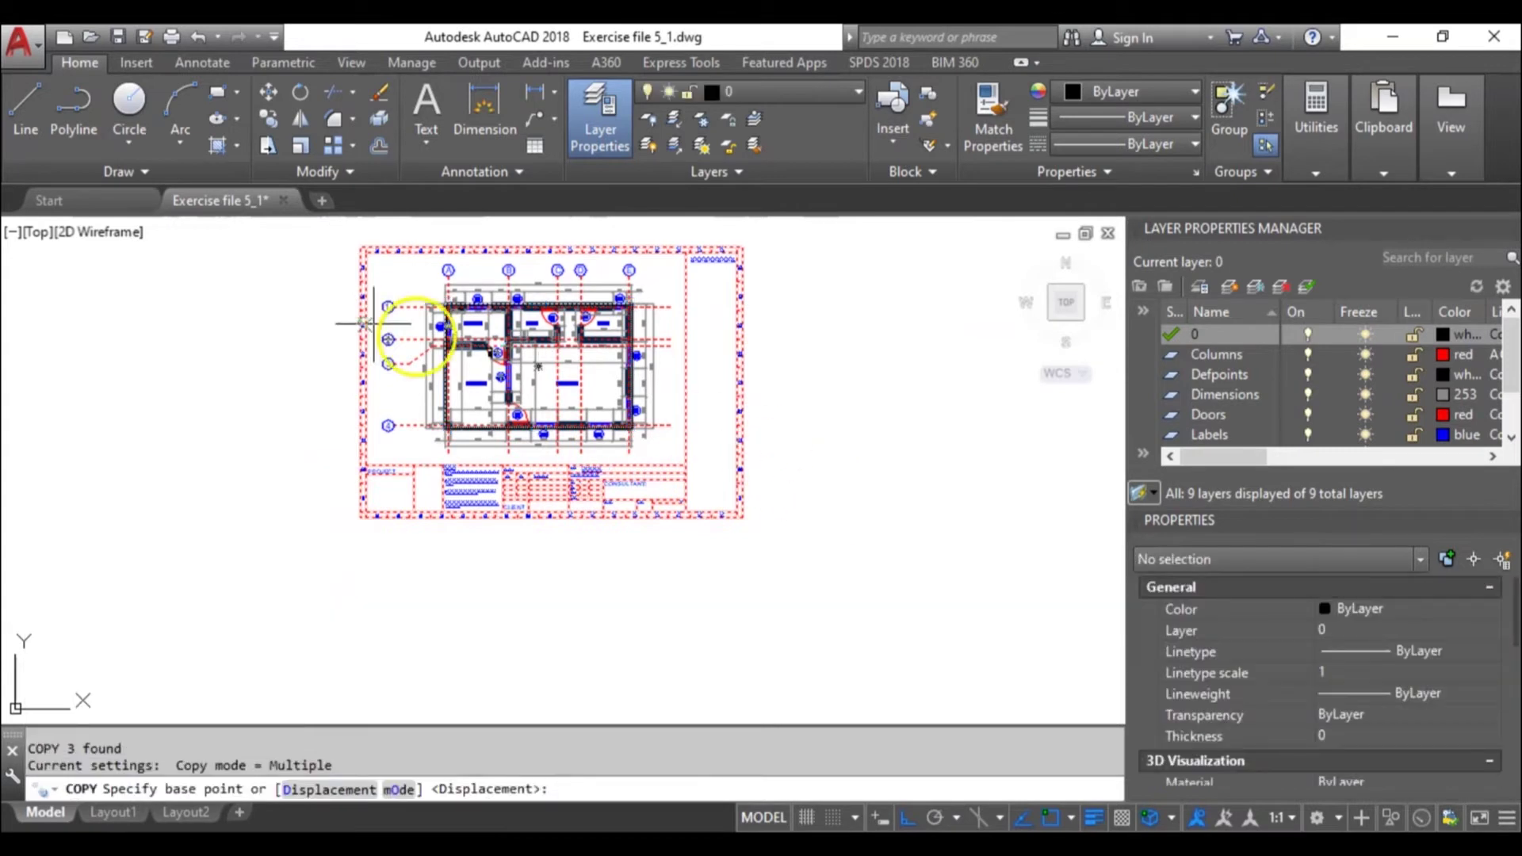
{"action": "left_click", "coordinate": [360, 247]}
{"action": "scroll", "coordinate": [358, 246], "scroll_direction": "down", "scroll_amount": 2}
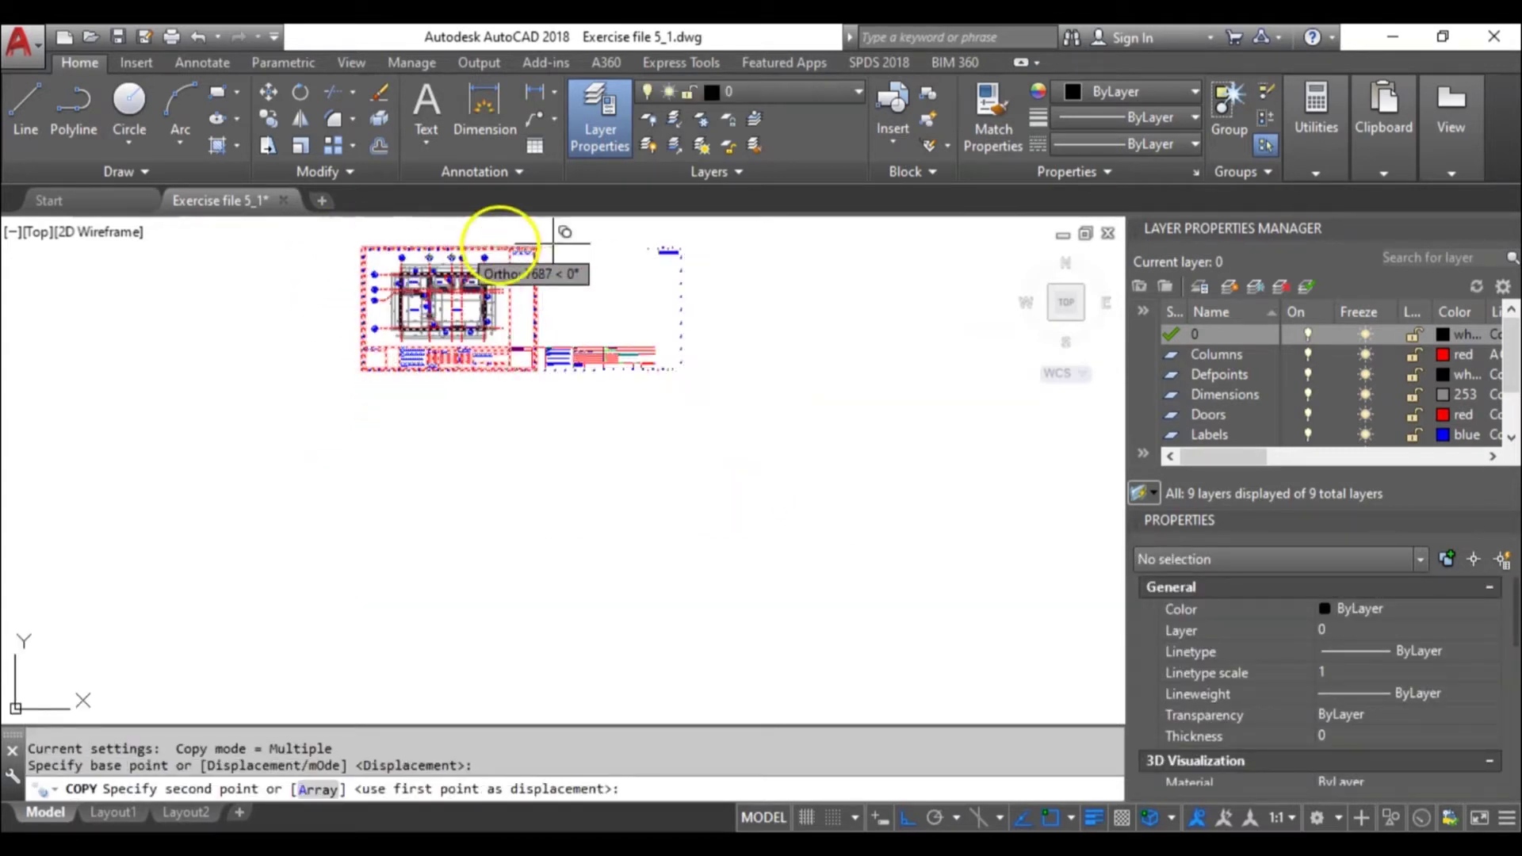
{"action": "scroll", "coordinate": [587, 231], "scroll_direction": "up", "scroll_amount": 1}
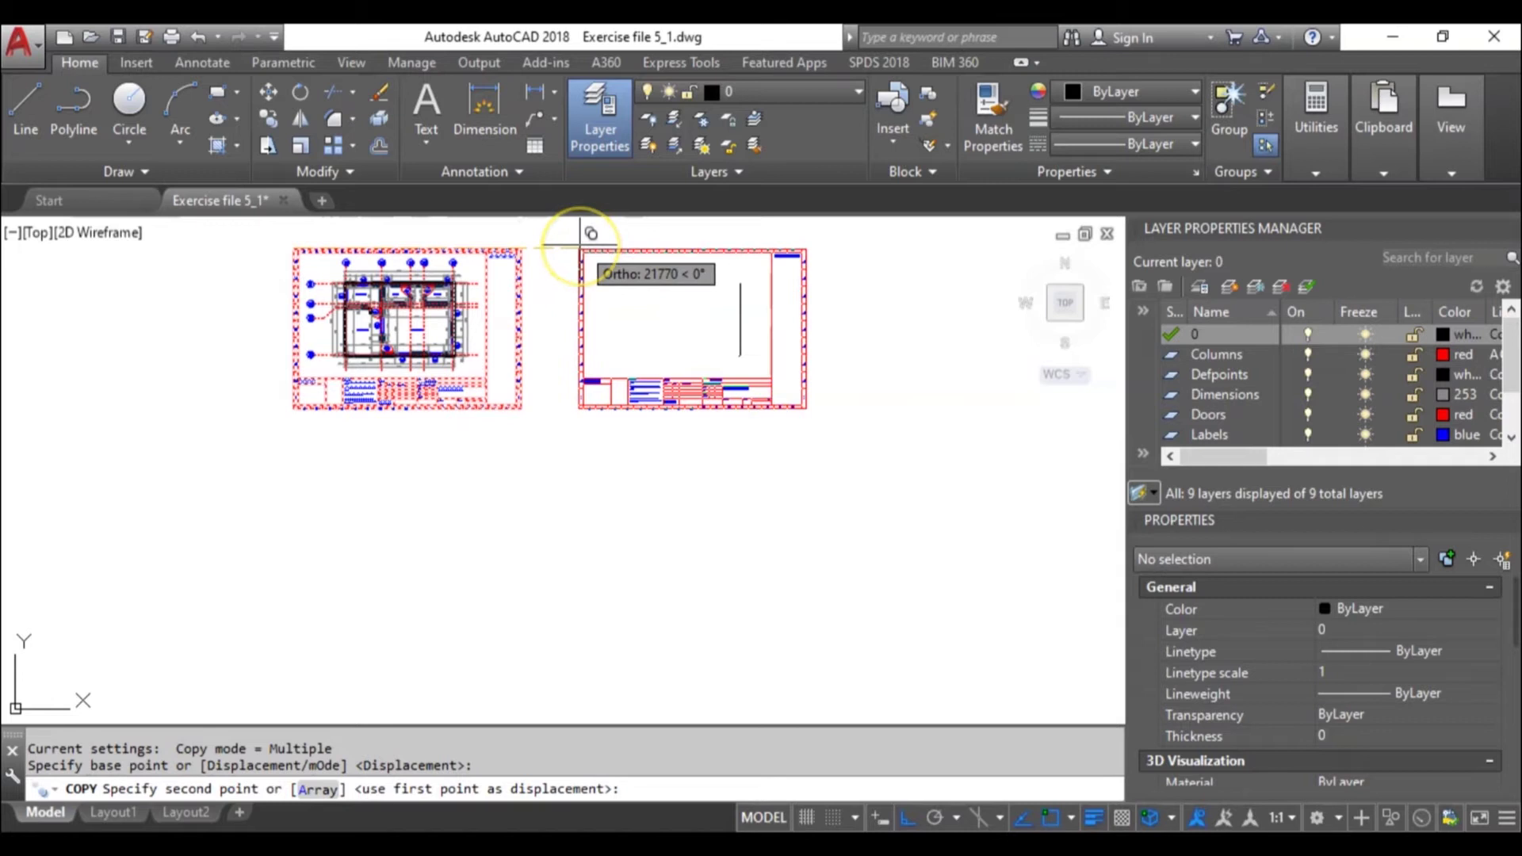
{"action": "left_click", "coordinate": [580, 247]}
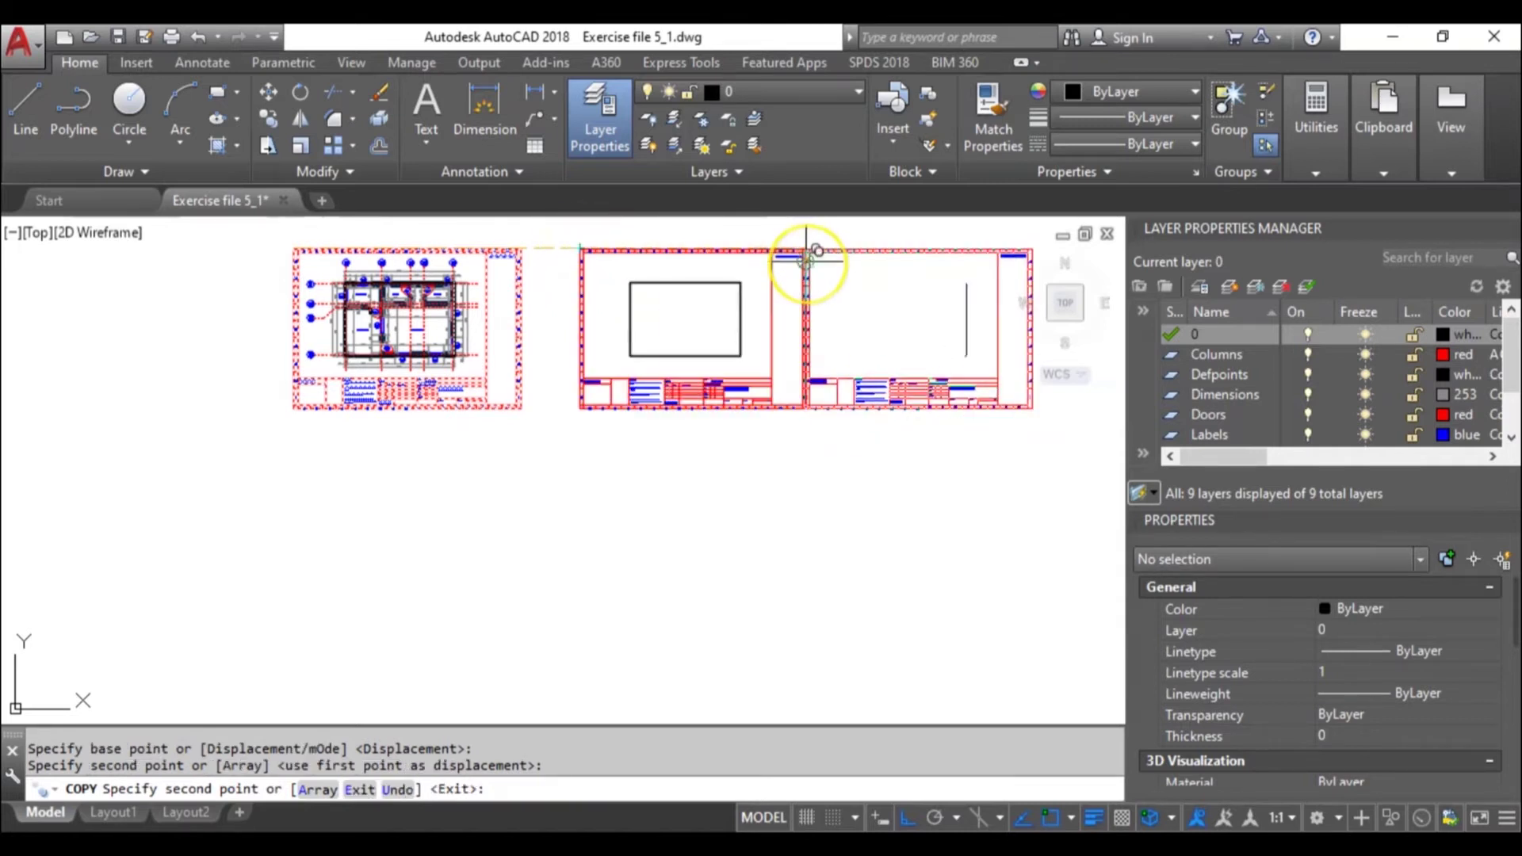
{"action": "key", "text": "Escape"}
Create a new layer named Roof and set its color to index 92.
{"action": "scroll", "coordinate": [710, 301], "scroll_direction": "up", "scroll_amount": 3}
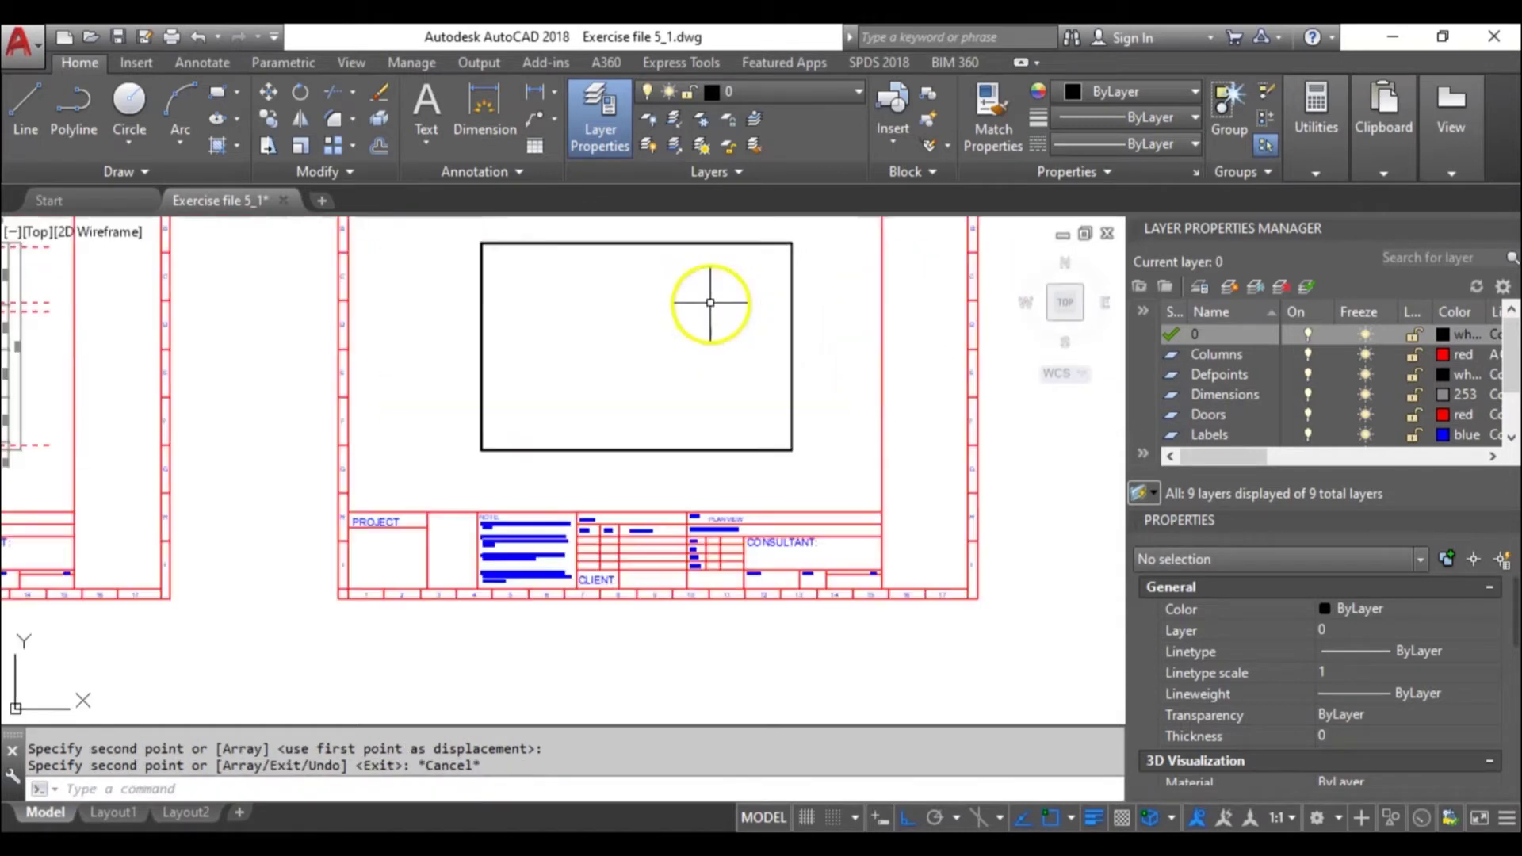
{"action": "scroll", "coordinate": [684, 390], "scroll_direction": "down", "scroll_amount": 3}
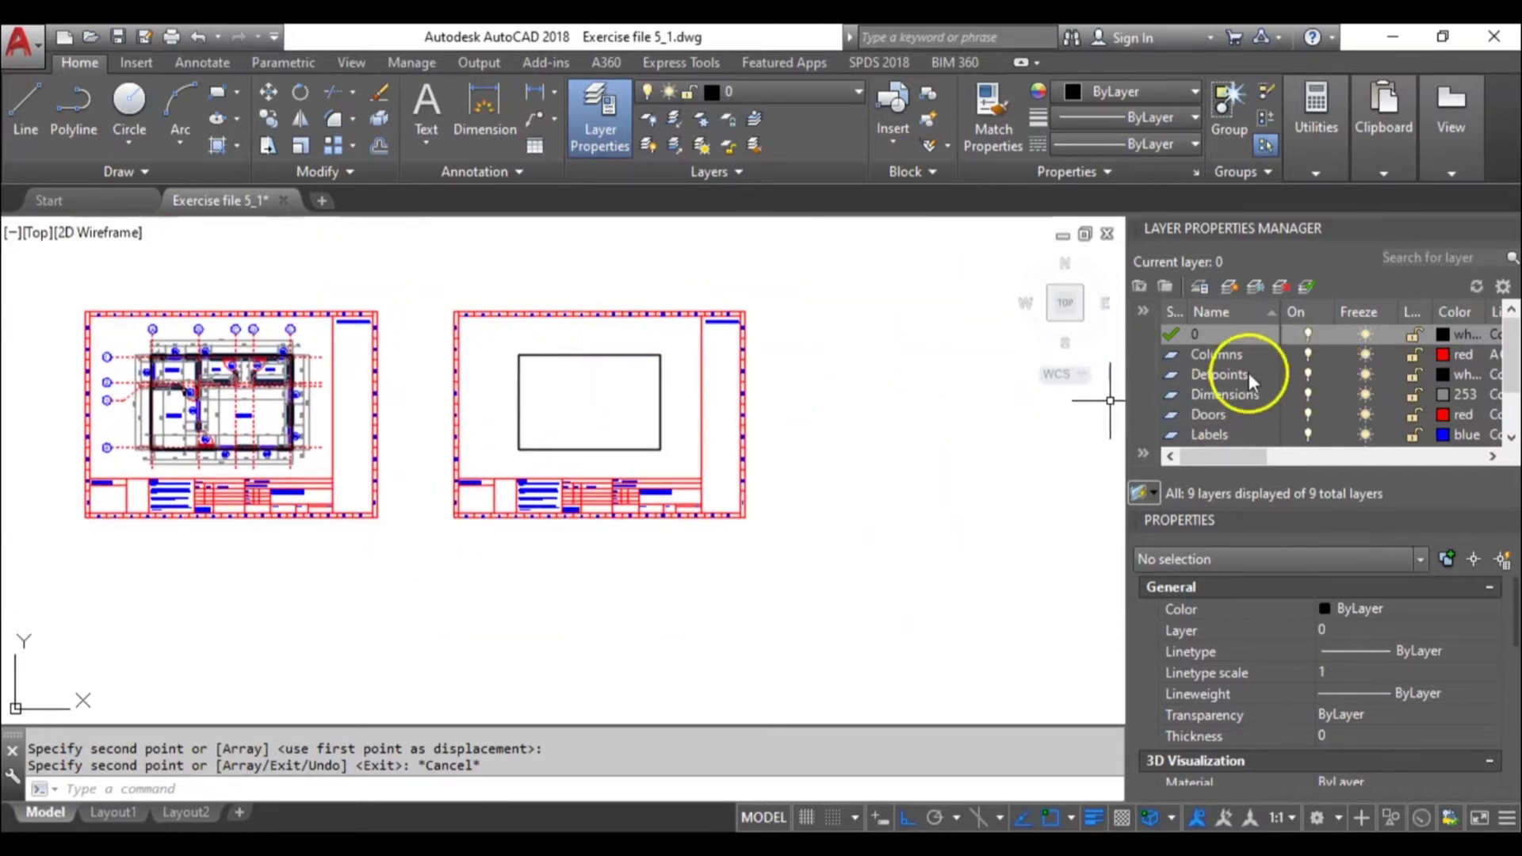
{"action": "left_click", "coordinate": [1227, 287]}
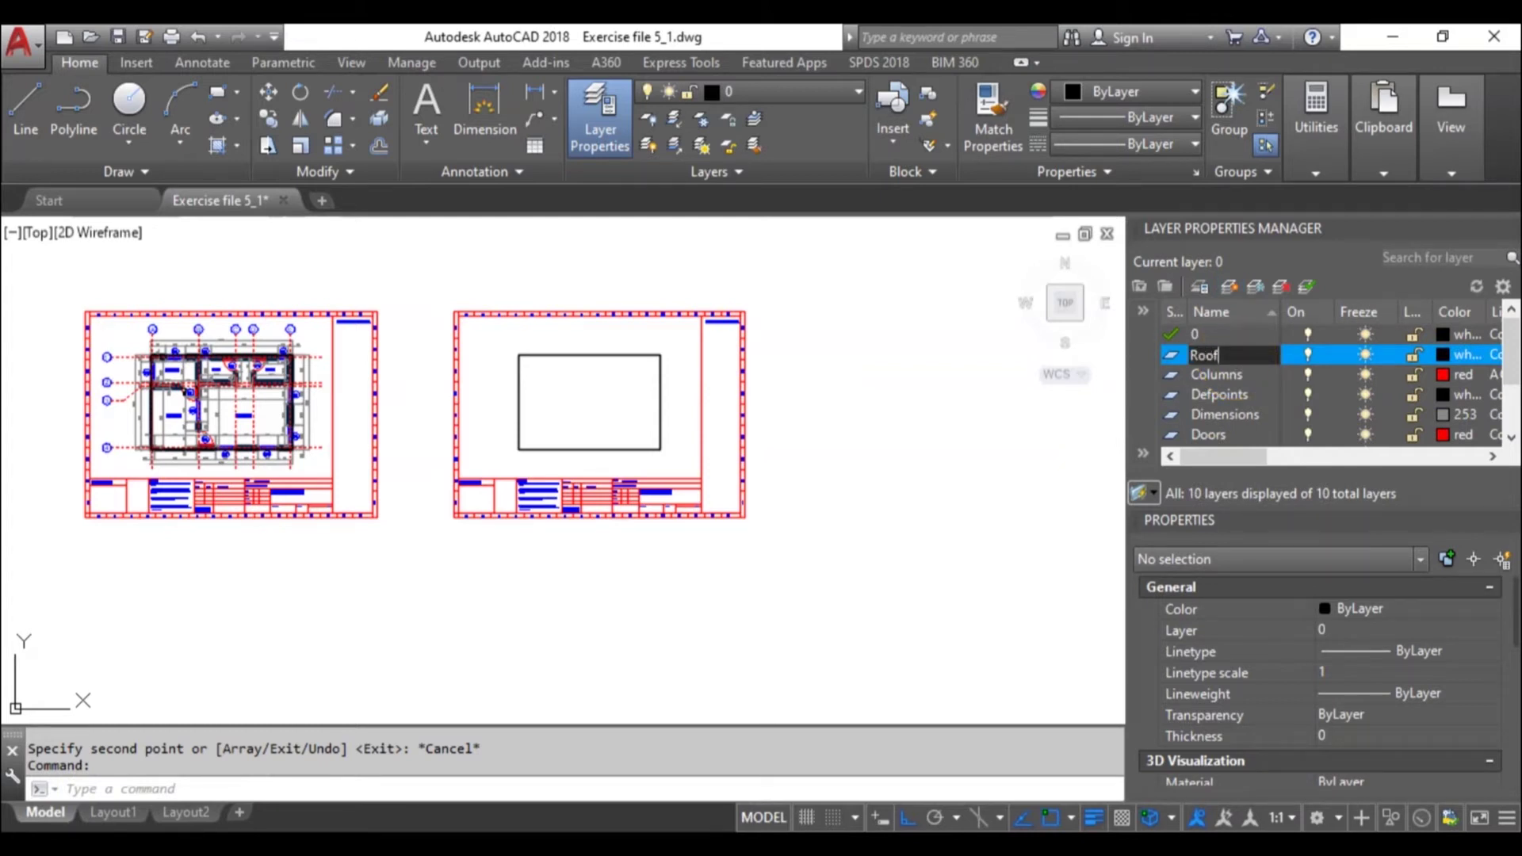
{"action": "type", "text": "Roof"}
{"action": "left_click", "coordinate": [1312, 351]}
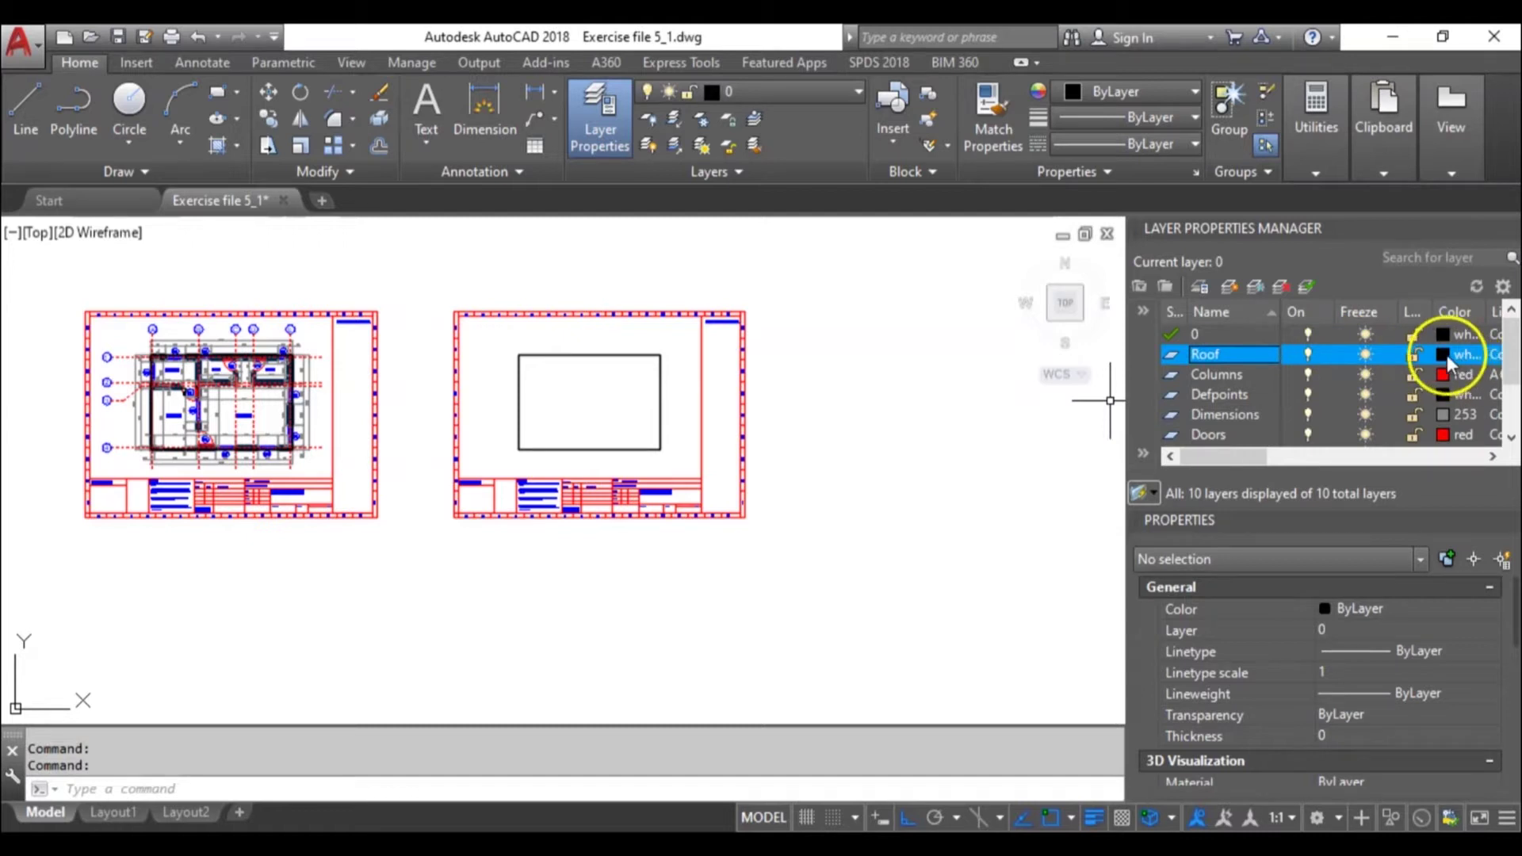
{"action": "left_click", "coordinate": [1448, 354]}
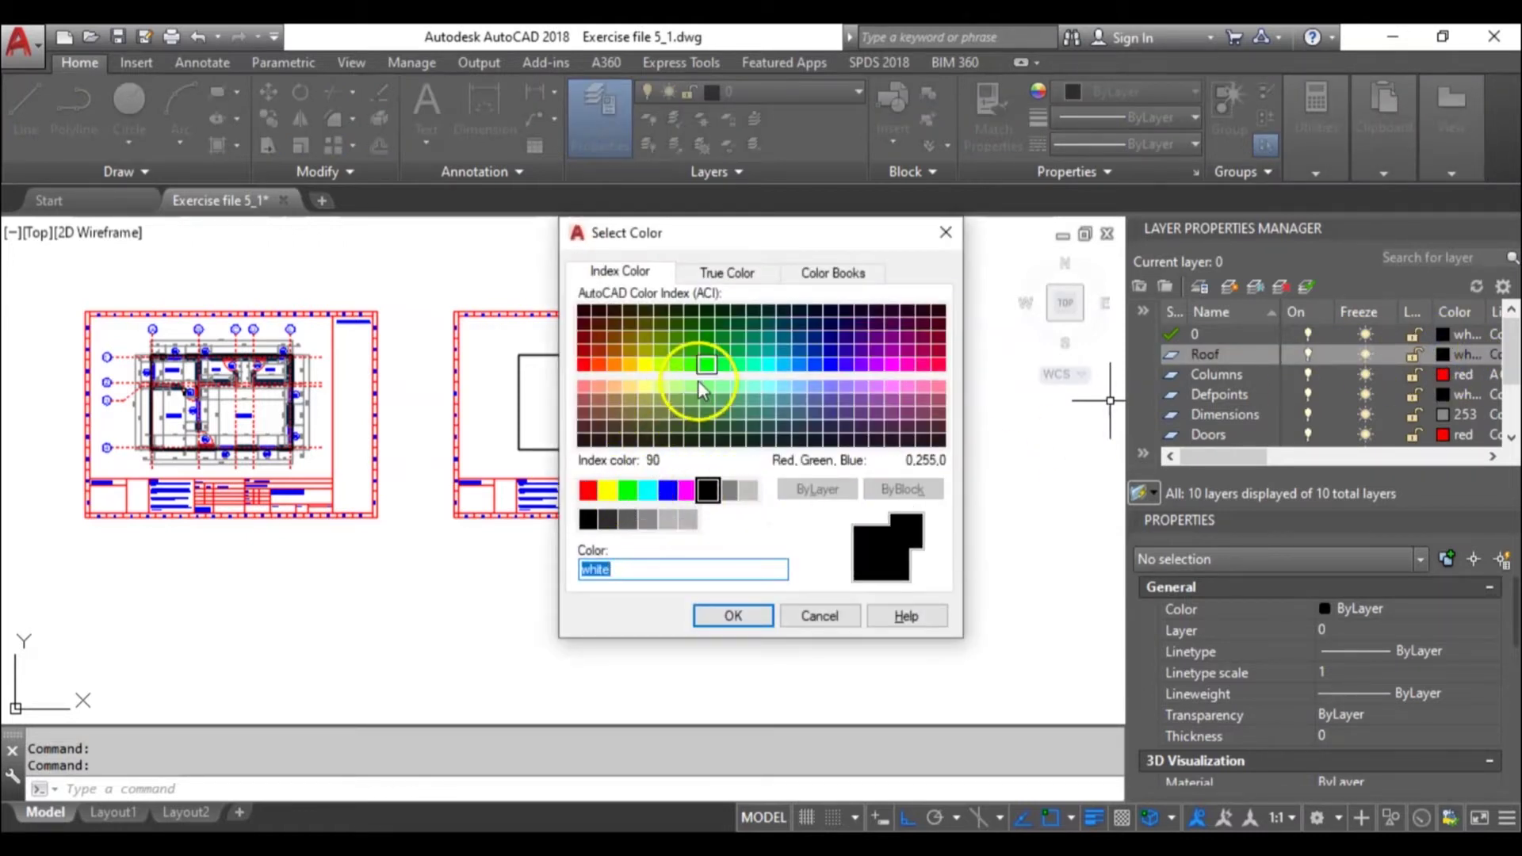
{"action": "left_click", "coordinate": [704, 353]}
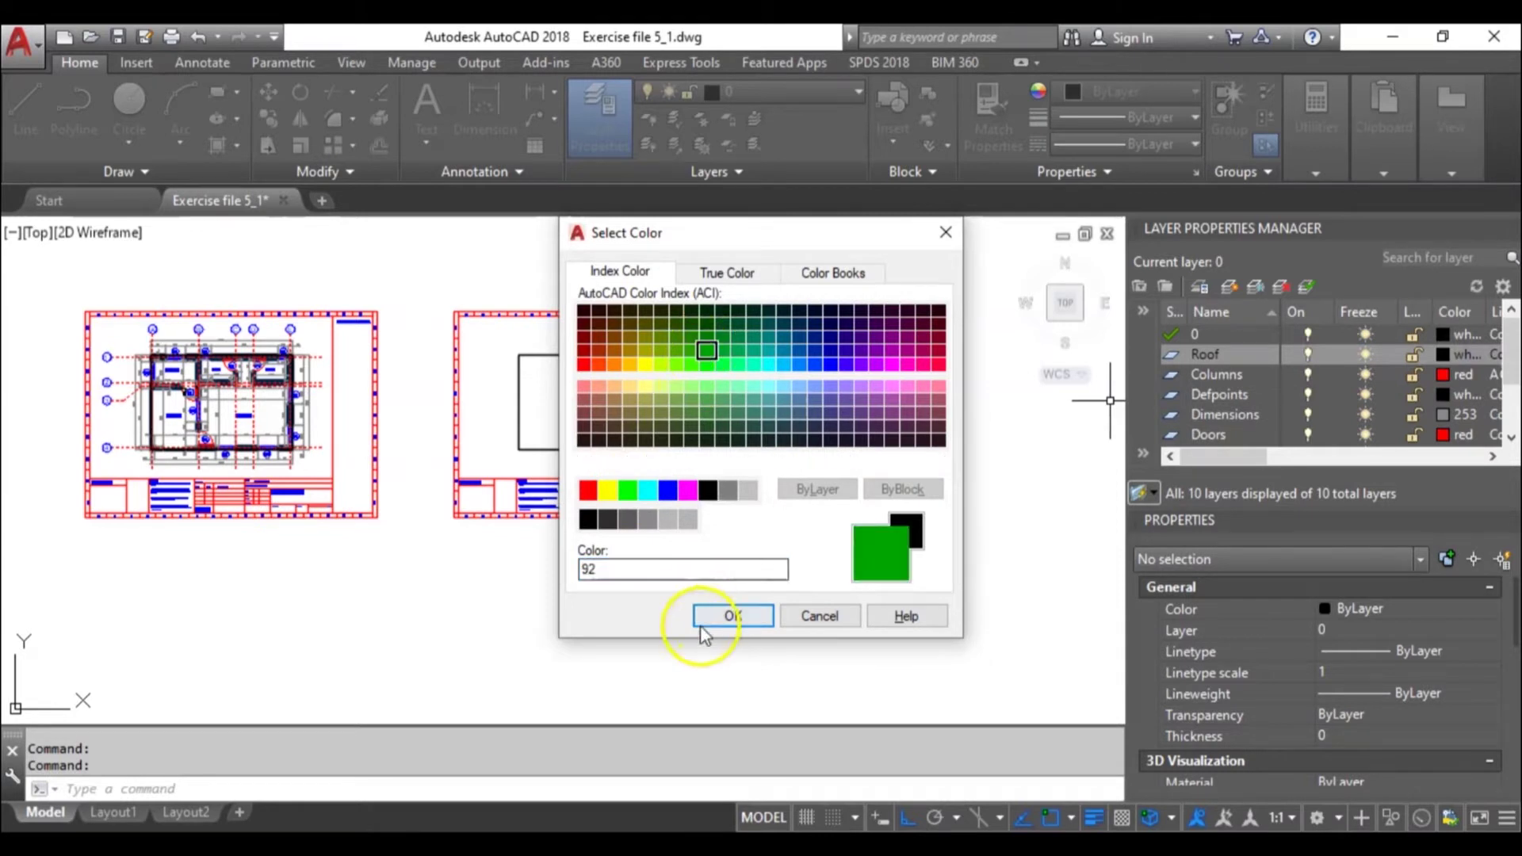
{"action": "left_click", "coordinate": [730, 616]}
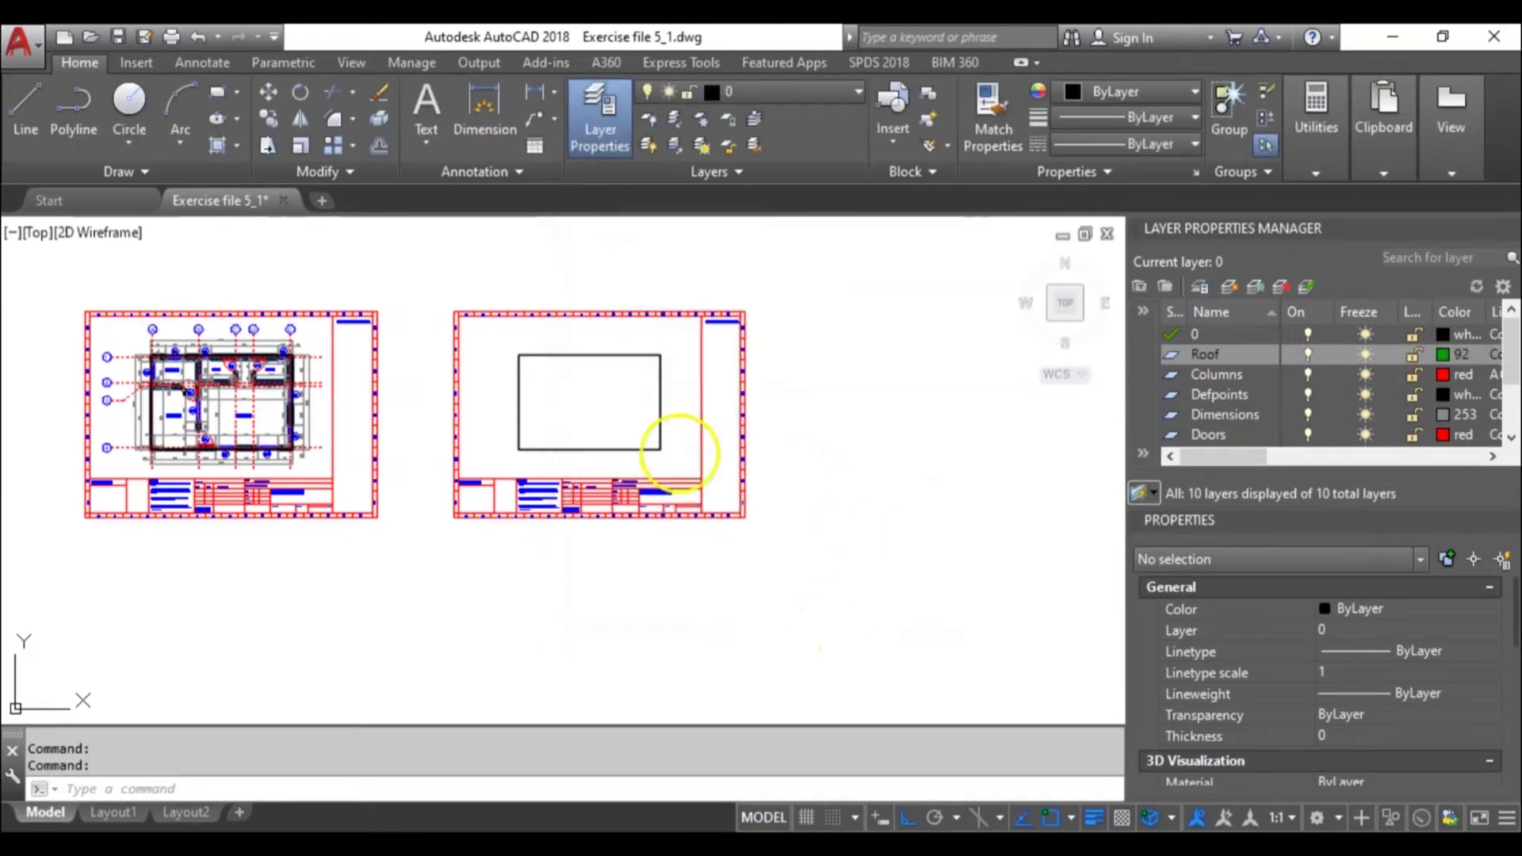
Offset the copied building outline 600 outward to form the roof edge.
{"action": "left_click", "coordinate": [662, 460]}
{"action": "left_click", "coordinate": [679, 436]}
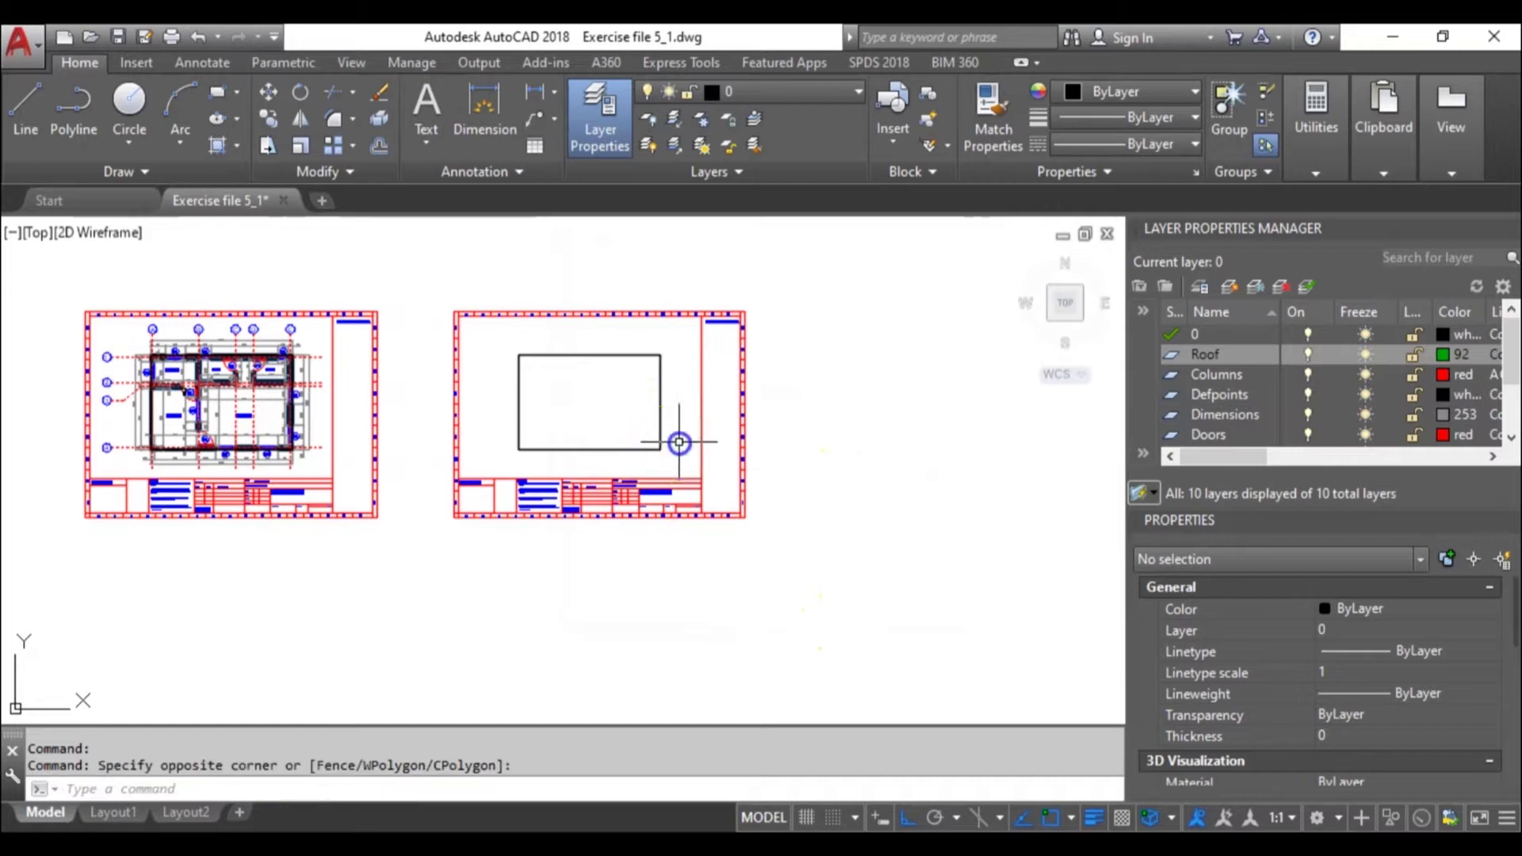
{"action": "left_click", "coordinate": [661, 402]}
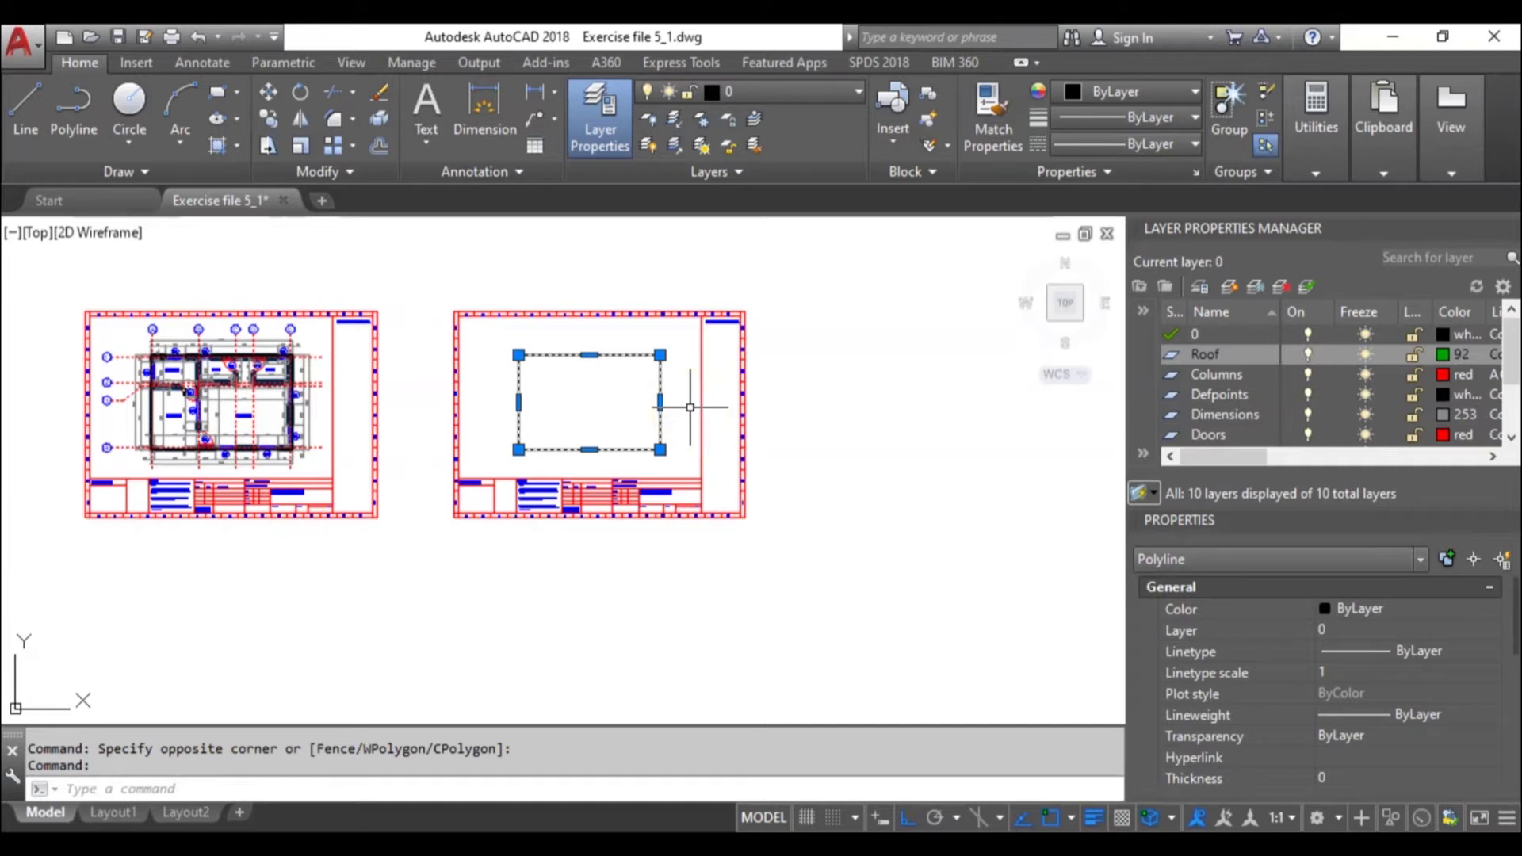
{"action": "type", "text": "o"}
{"action": "key", "text": "Return"}
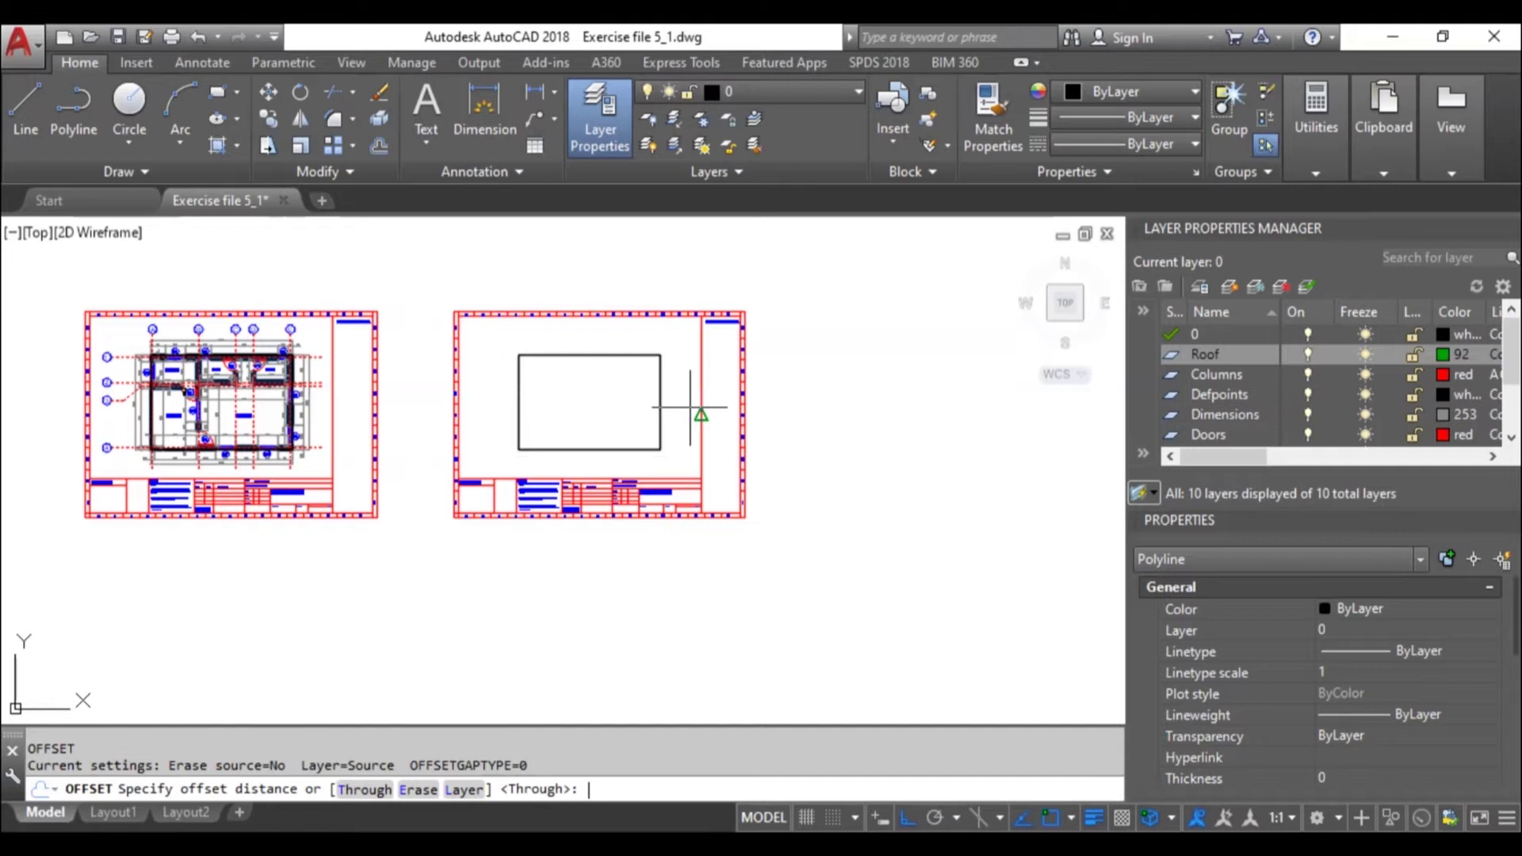
{"action": "type", "text": "60"}
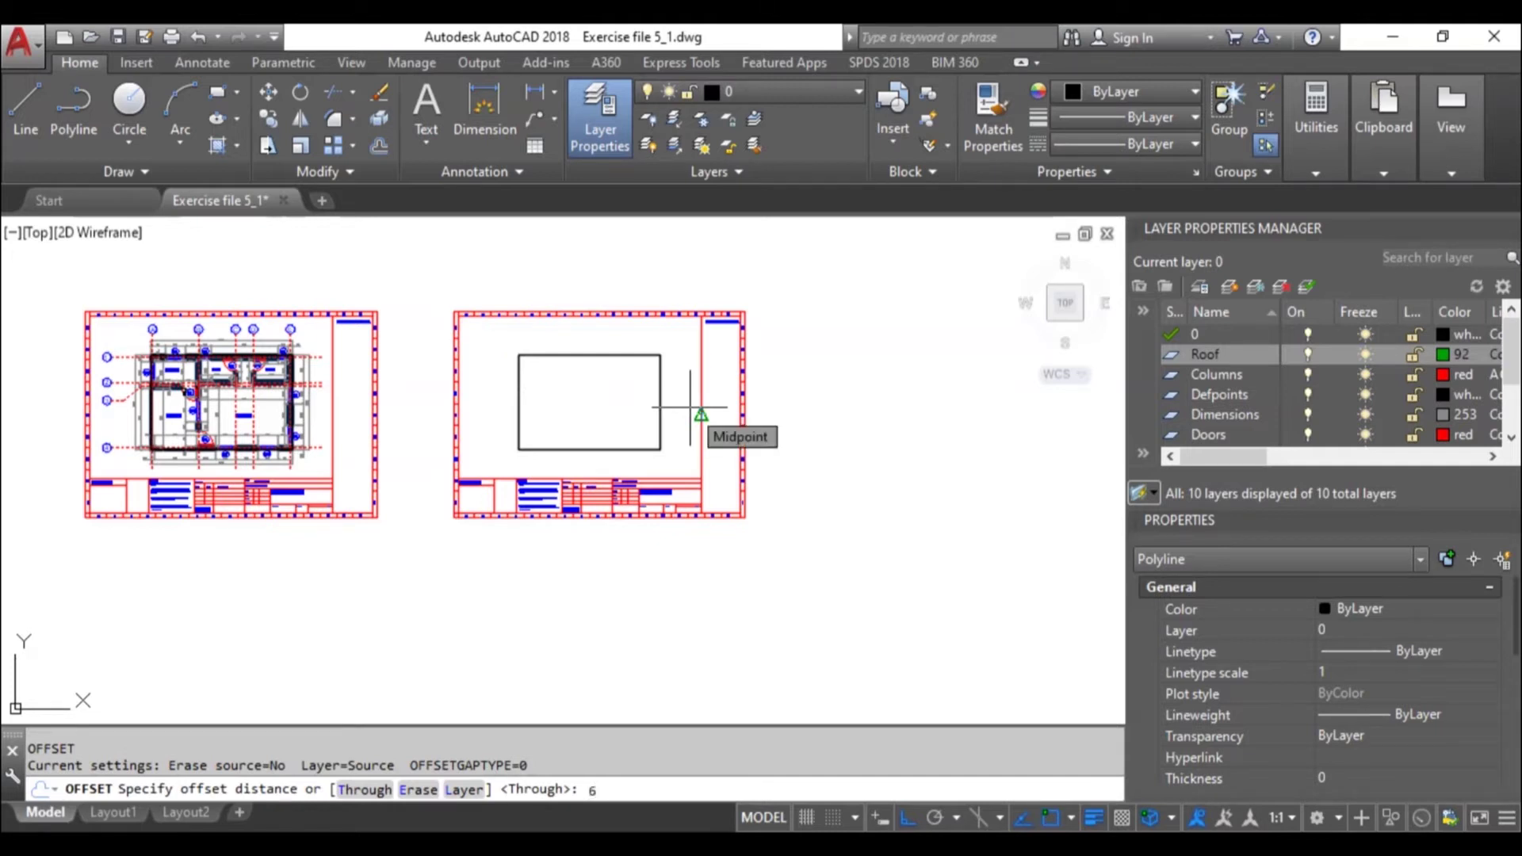
{"action": "type", "text": "0"}
{"action": "key", "text": "Return"}
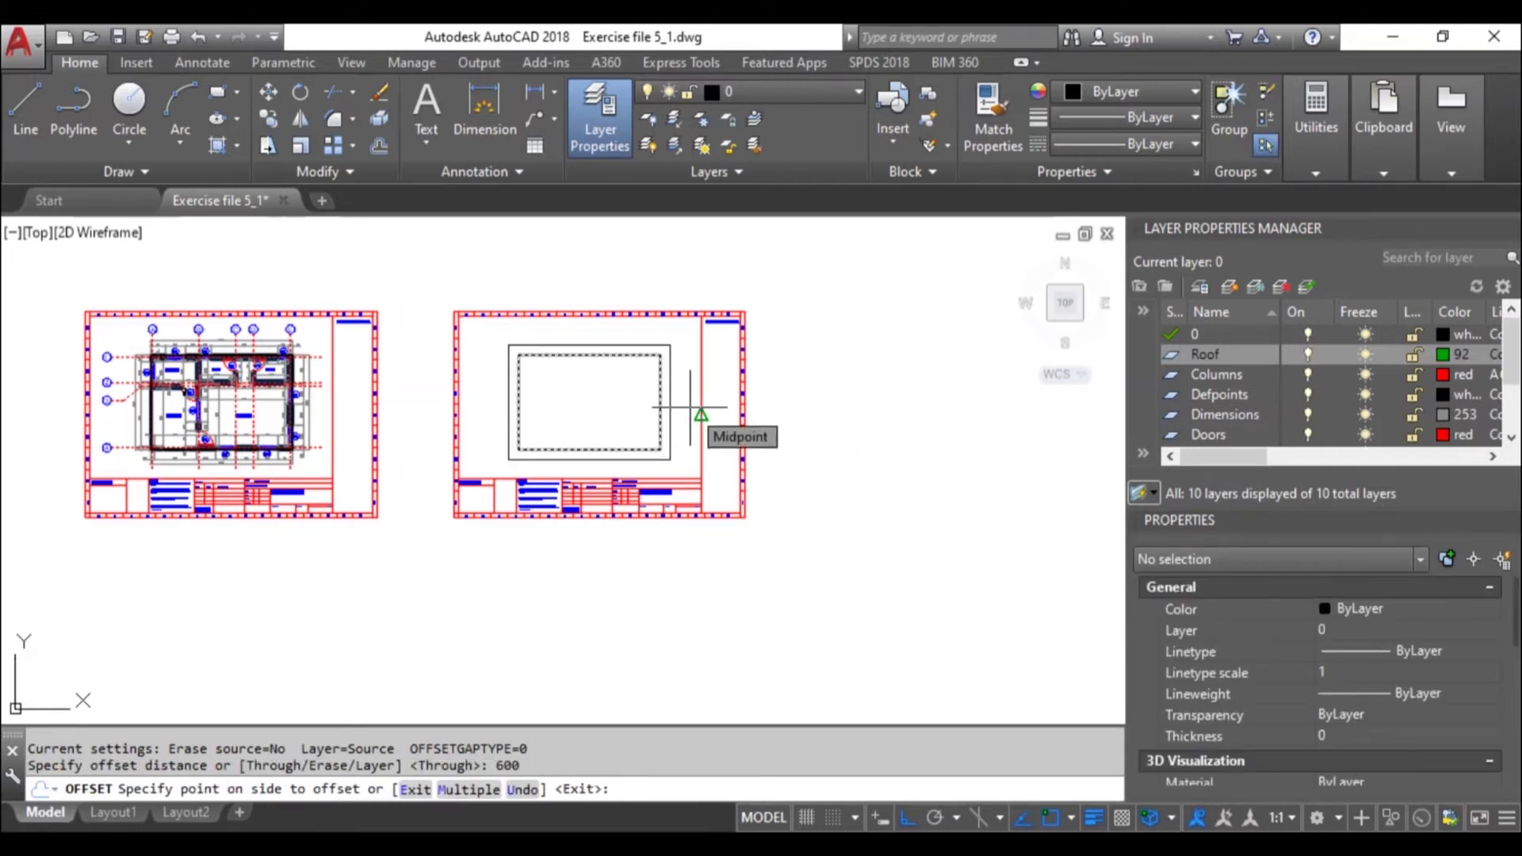
{"action": "scroll", "coordinate": [692, 406], "scroll_direction": "up", "scroll_amount": 3}
{"action": "left_click", "coordinate": [677, 406]}
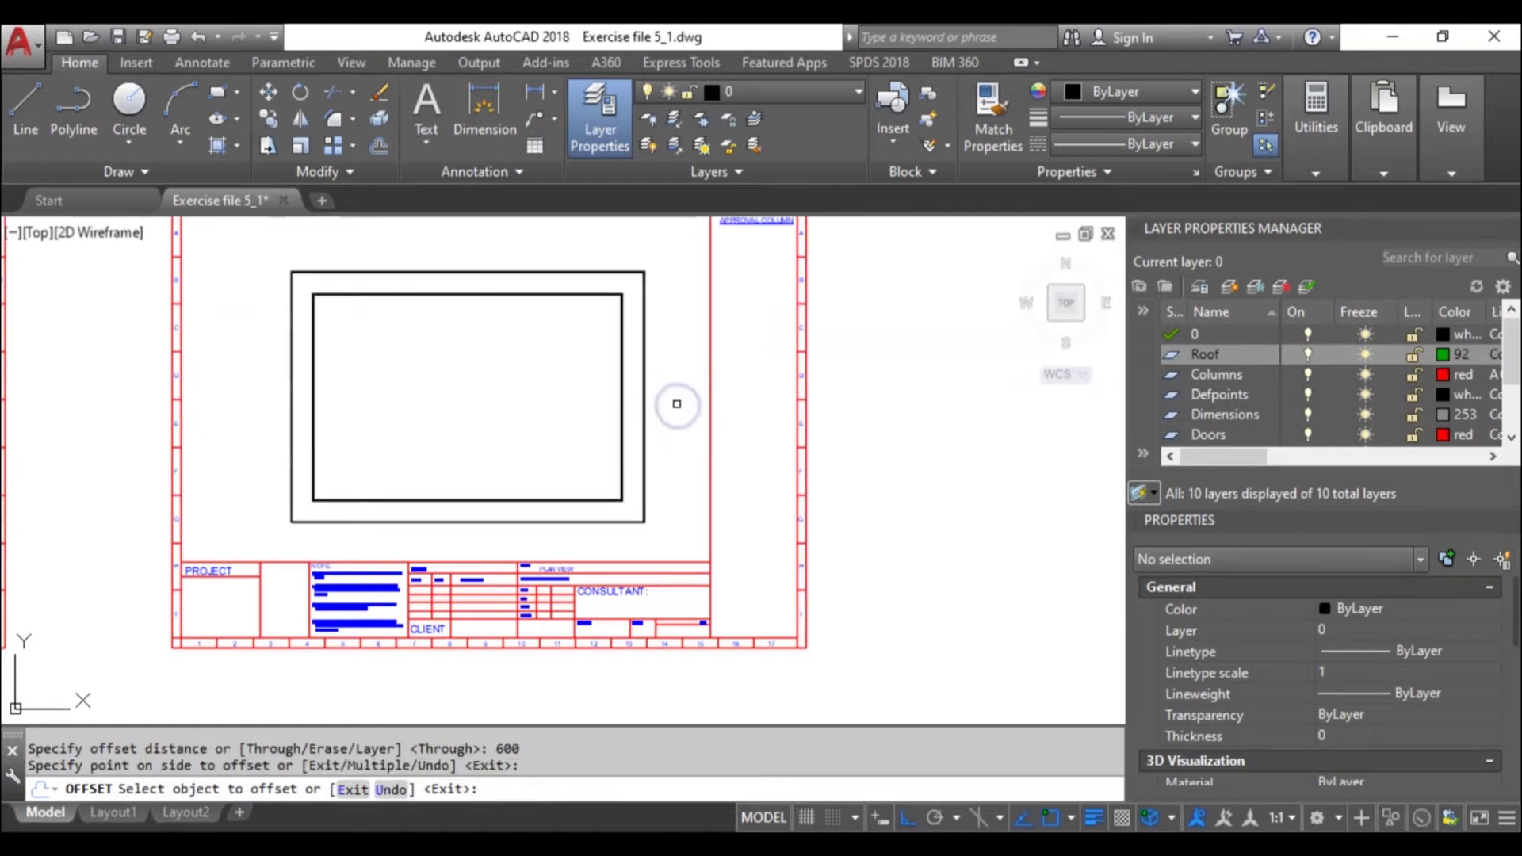
{"action": "key", "text": "Escape"}
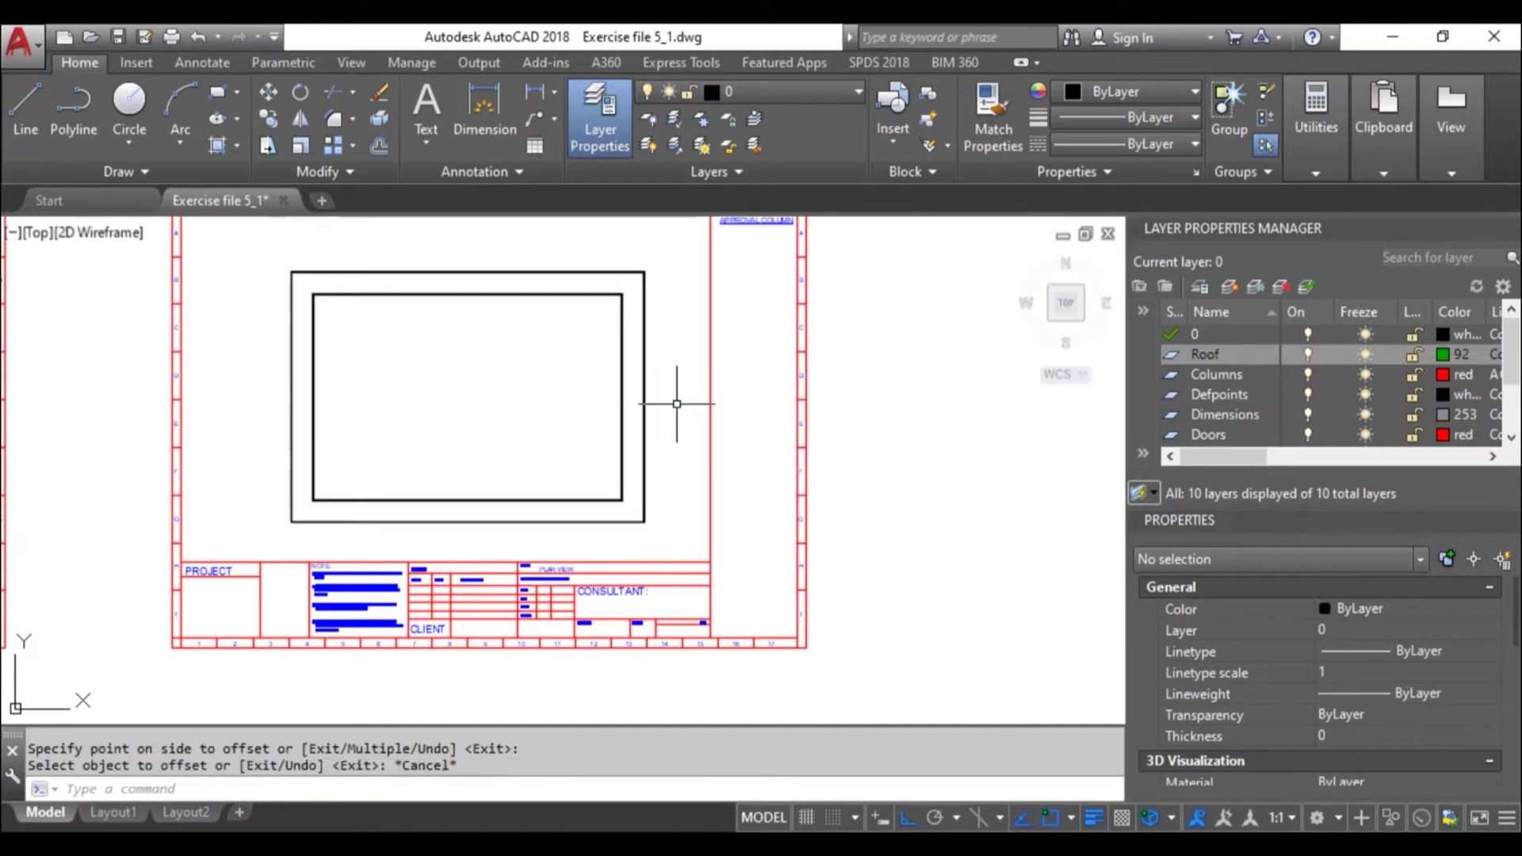
Move the outer offset rectangle onto the Roof layer.
{"action": "left_click", "coordinate": [646, 442]}
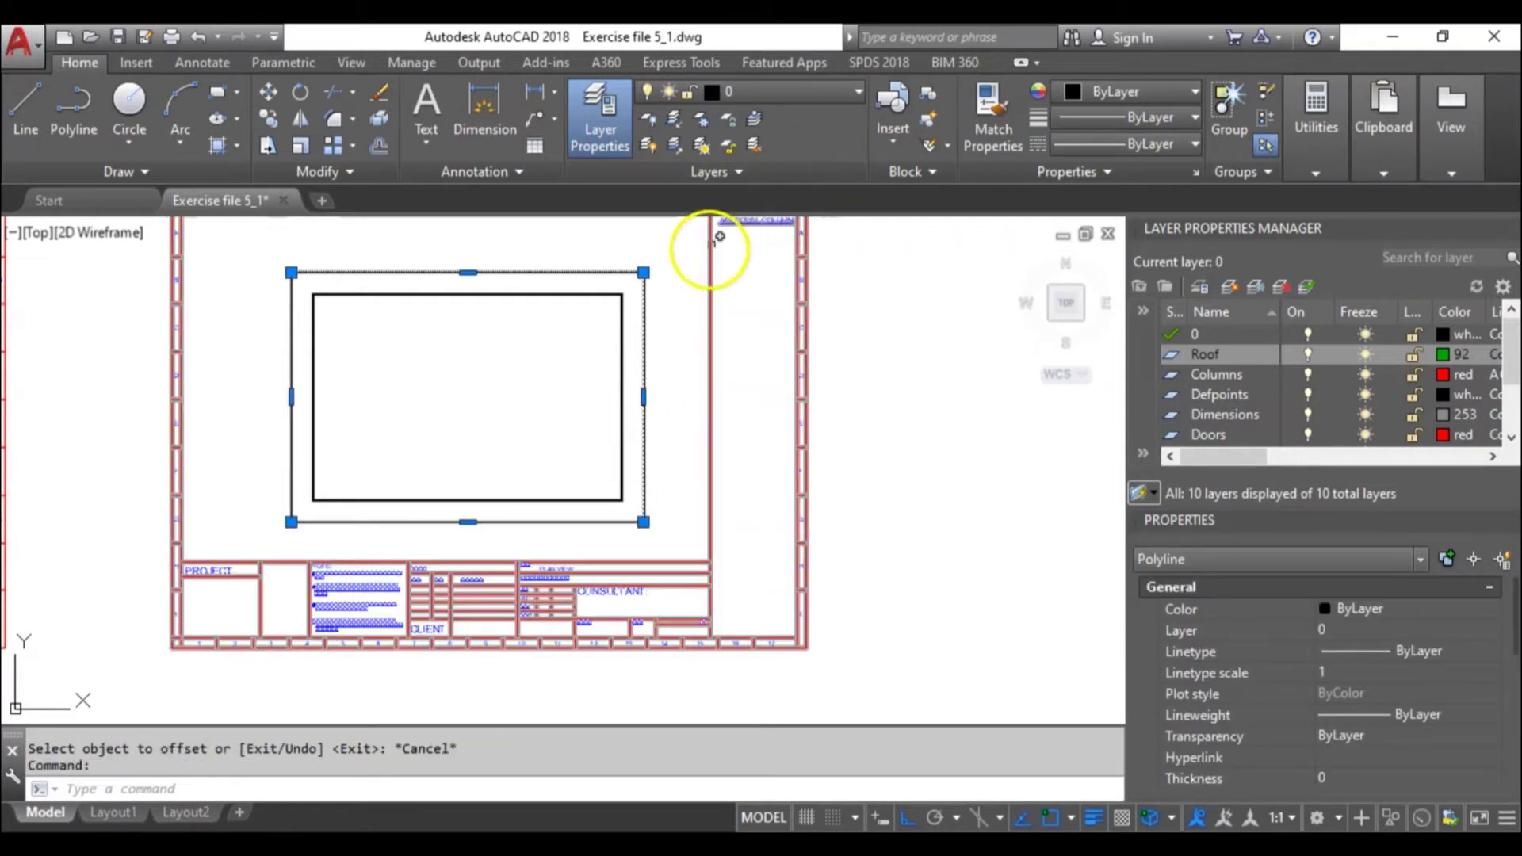
{"action": "left_click", "coordinate": [839, 93]}
{"action": "left_click", "coordinate": [795, 272]}
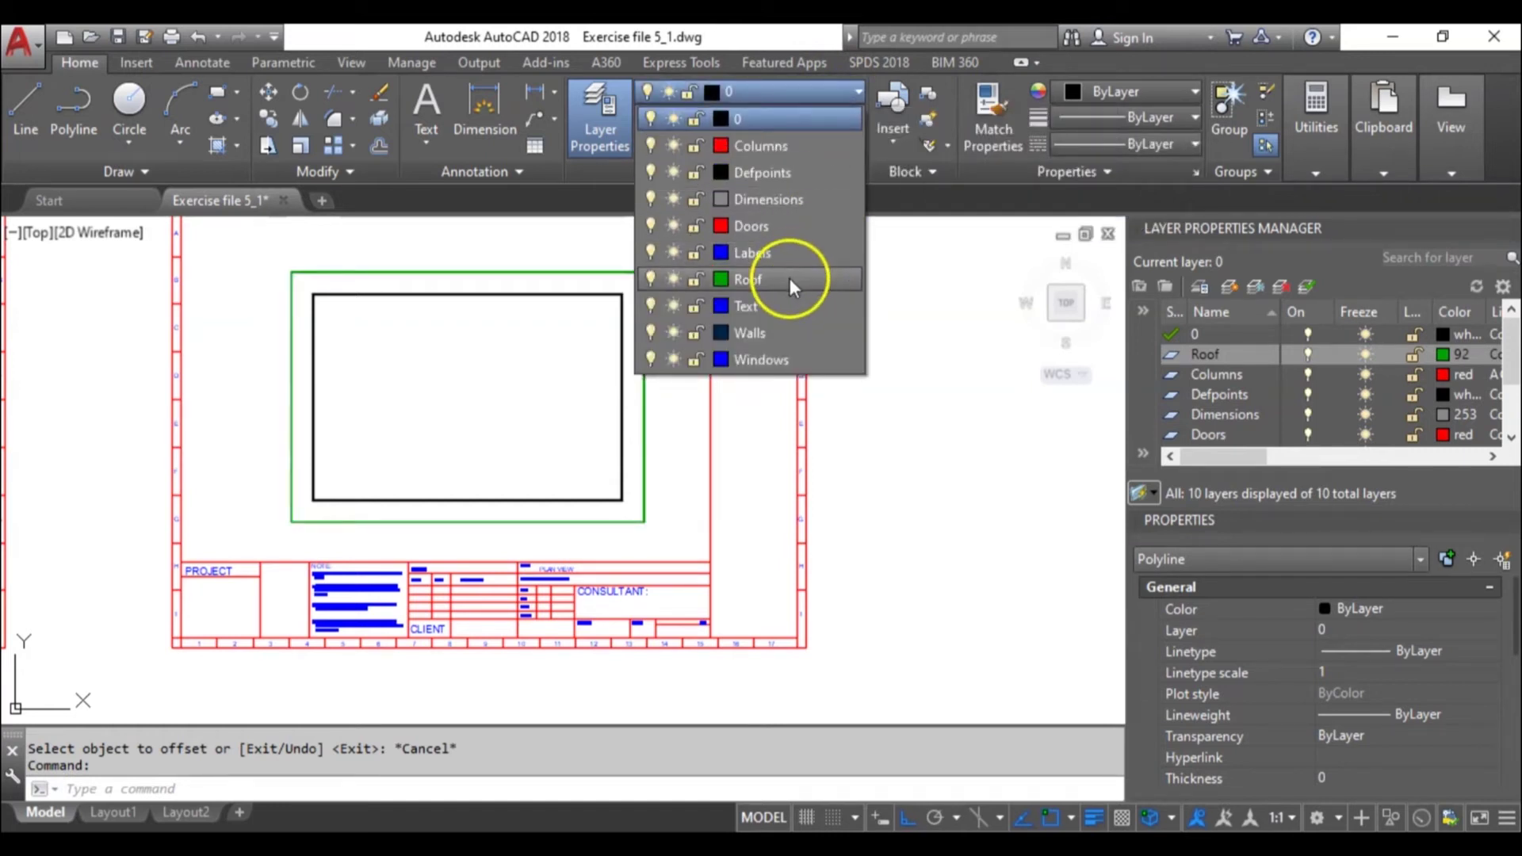
{"action": "left_click", "coordinate": [790, 279]}
{"action": "middle_click_drag", "start_coordinate": [662, 335], "coordinate": [796, 367]}
{"action": "key", "text": "Escape"}
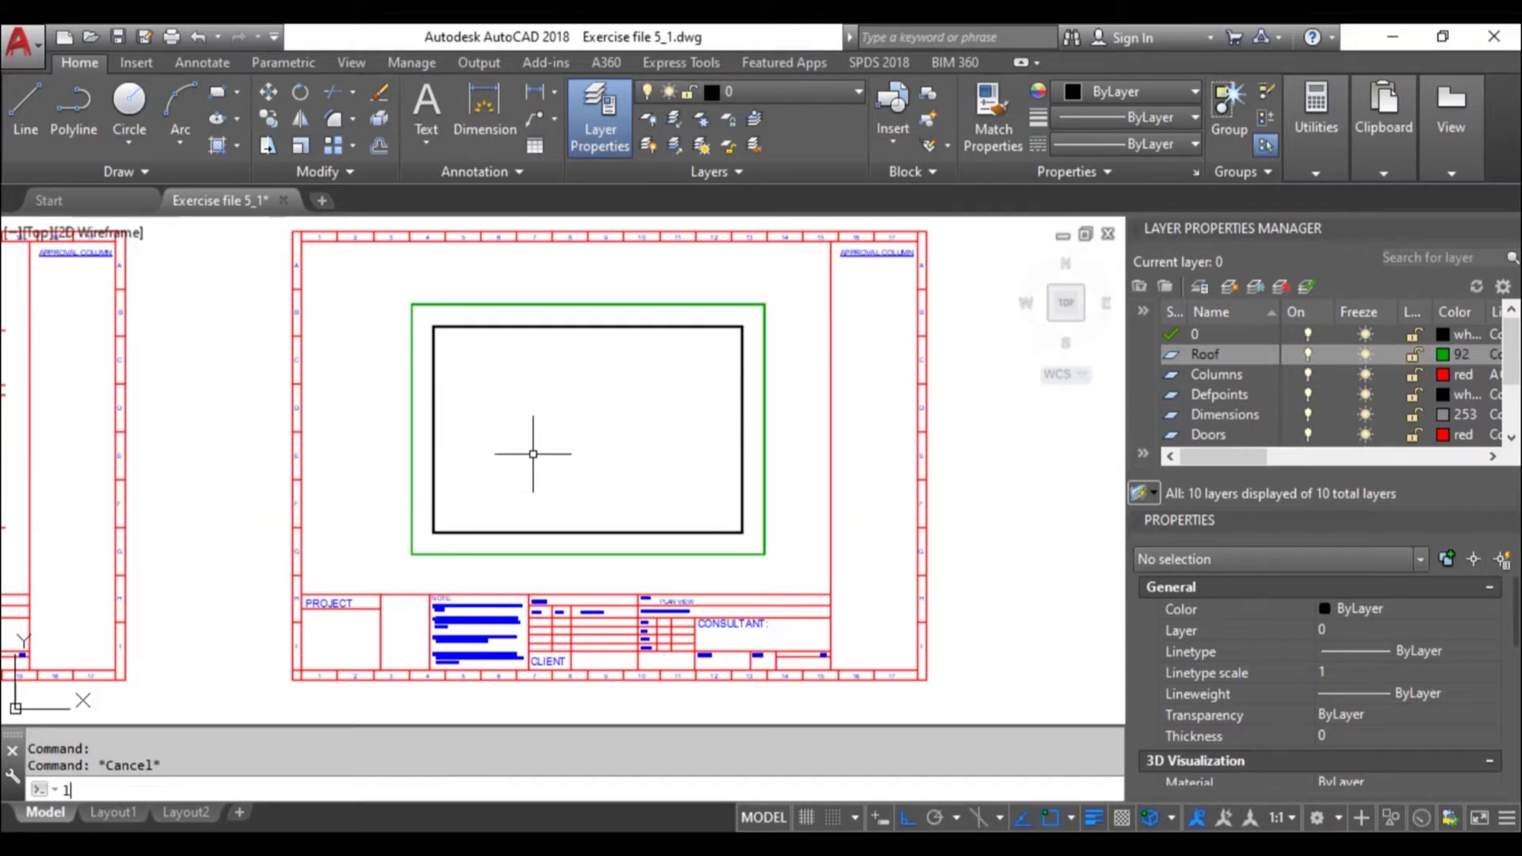
Draw a hip line from the lower-left corner of the roof edge, 2000 long at 45 degrees.
{"action": "key", "text": "Return"}
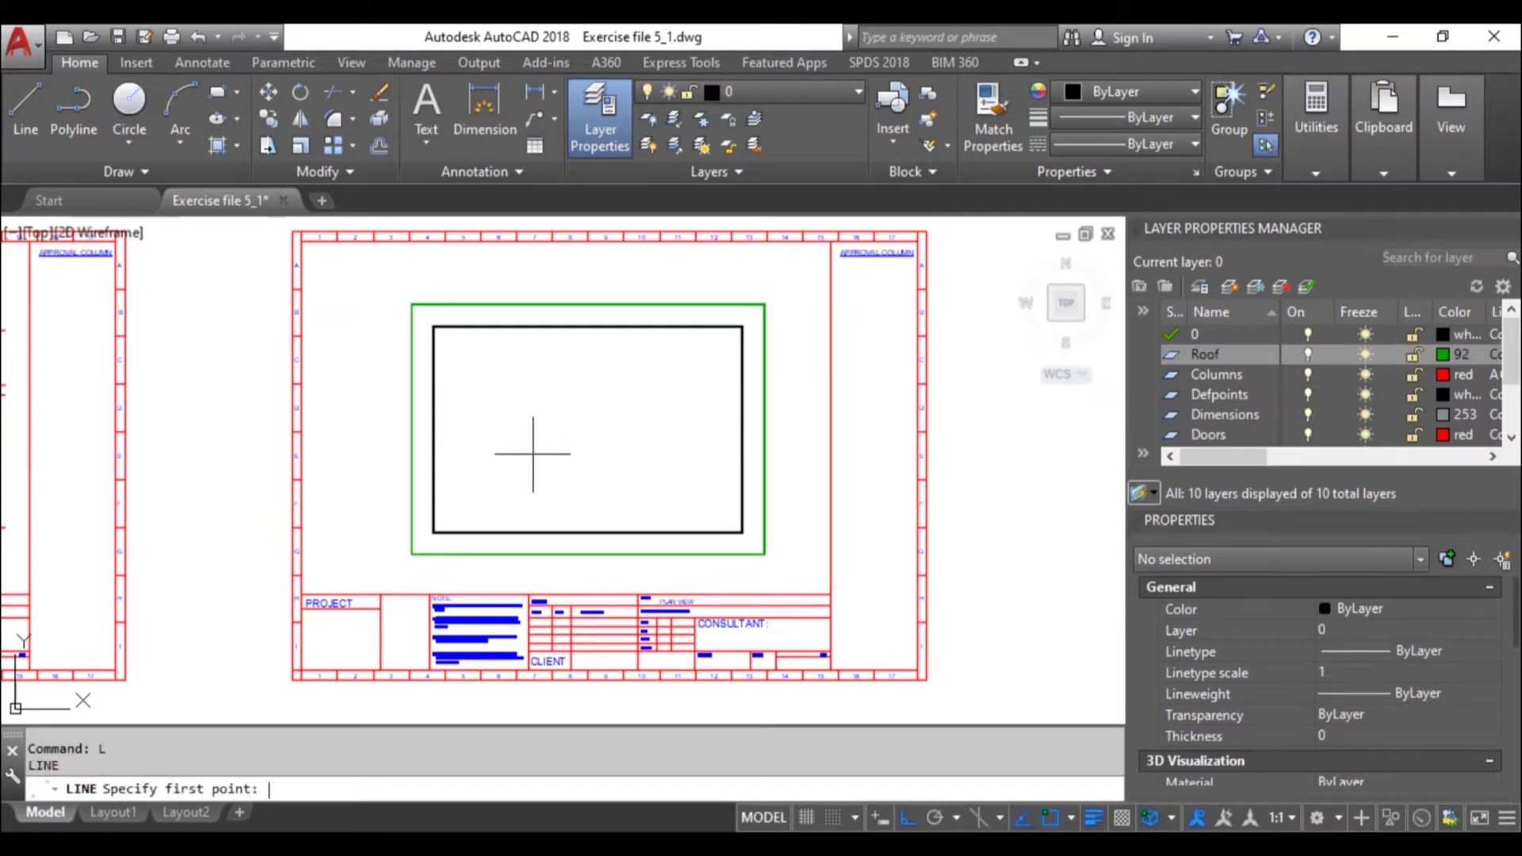
{"action": "left_click", "coordinate": [412, 554]}
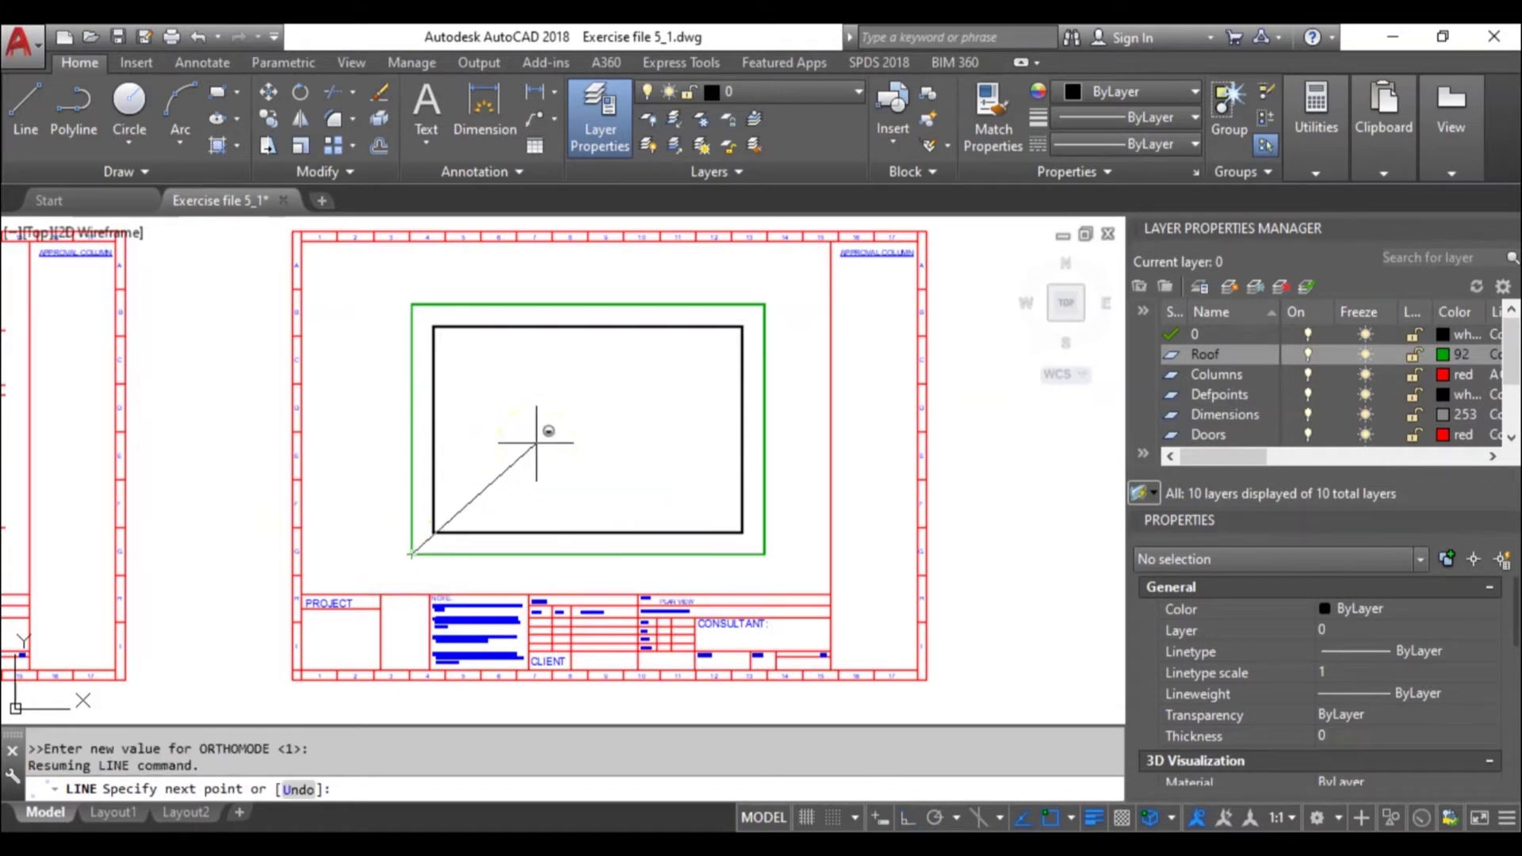
{"action": "type", "text": "@2000<45"}
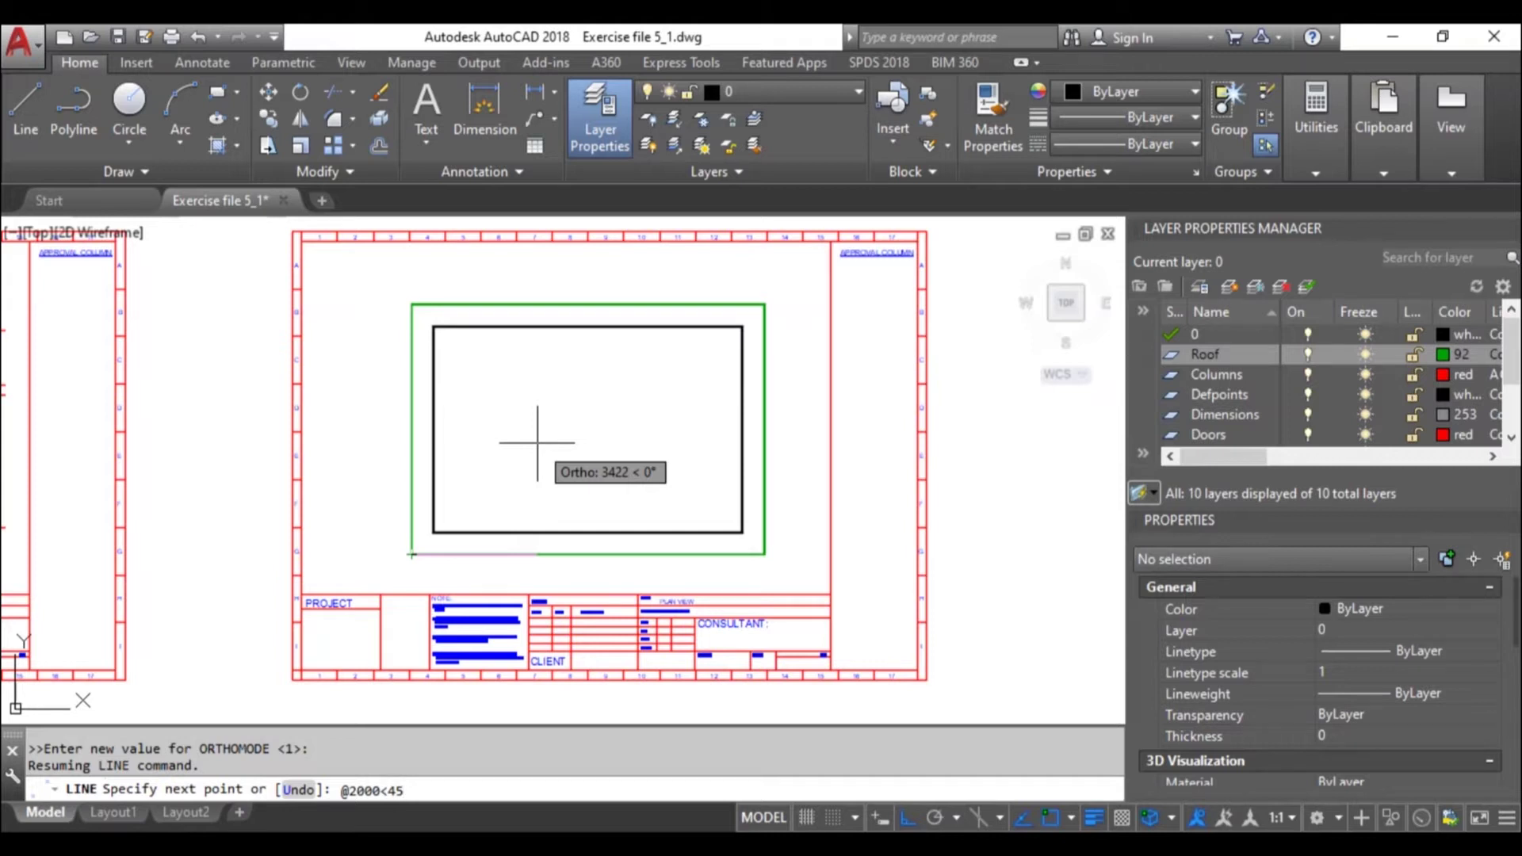
{"action": "key", "text": "Return"}
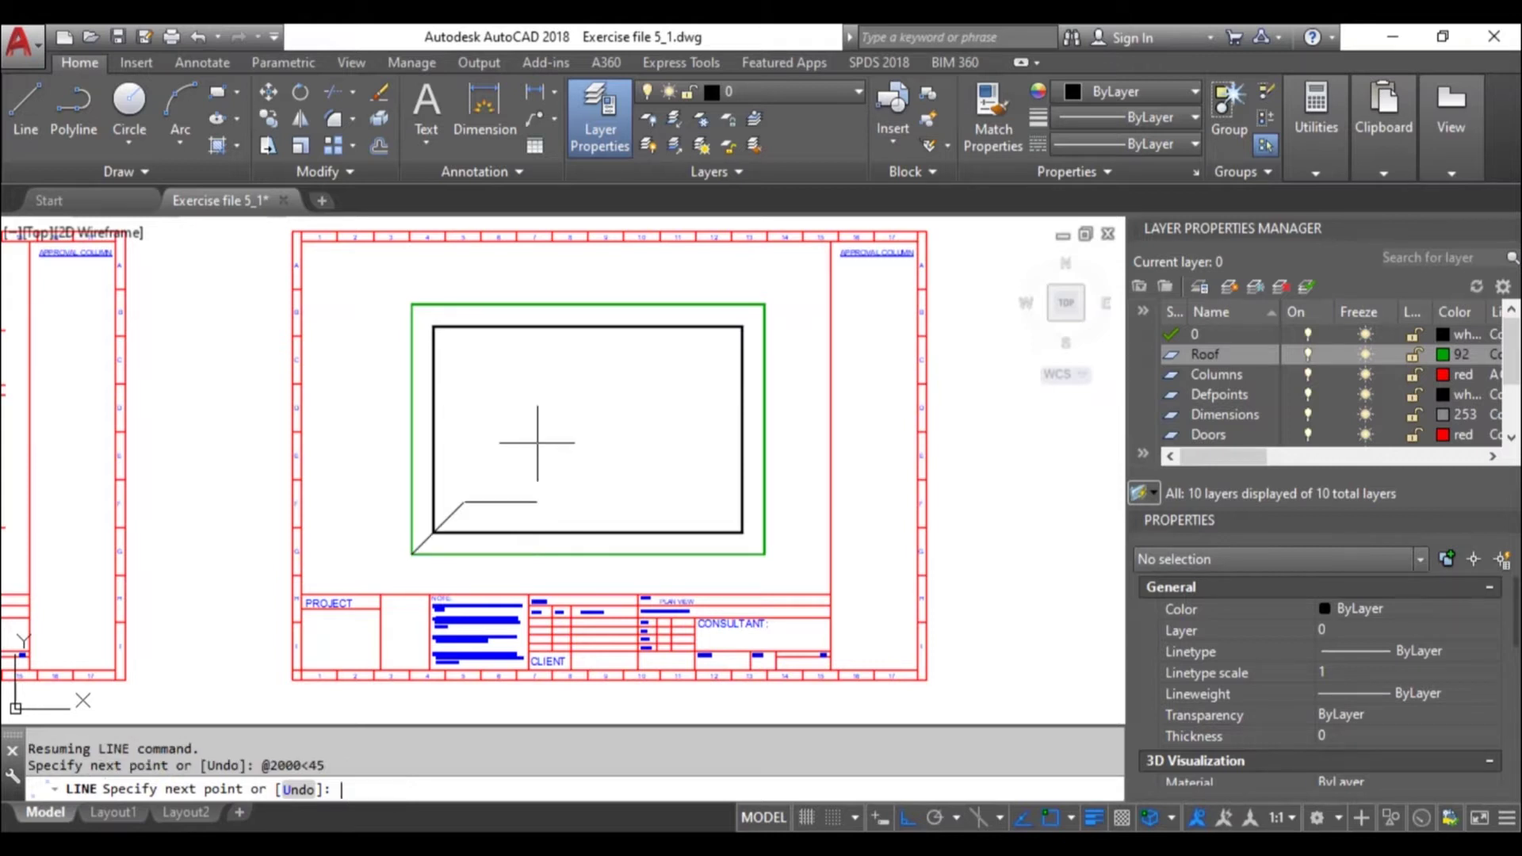
{"action": "key", "text": "Escape"}
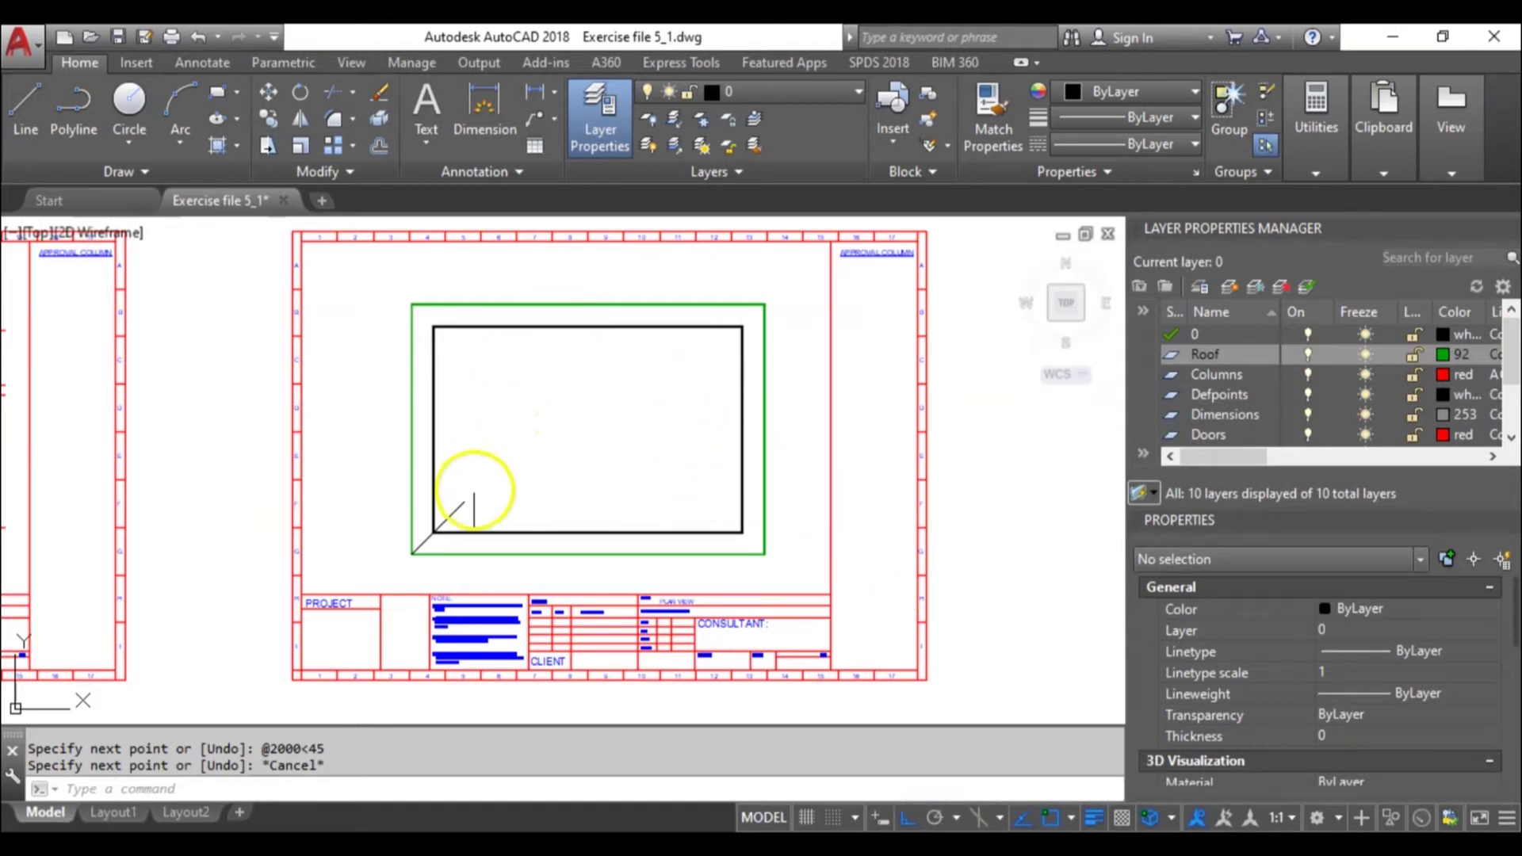
Mirror the diagonal hip line about the horizontal axis through the midpoint of the roof edge's left side, keeping the original.
{"action": "left_click", "coordinate": [460, 513]}
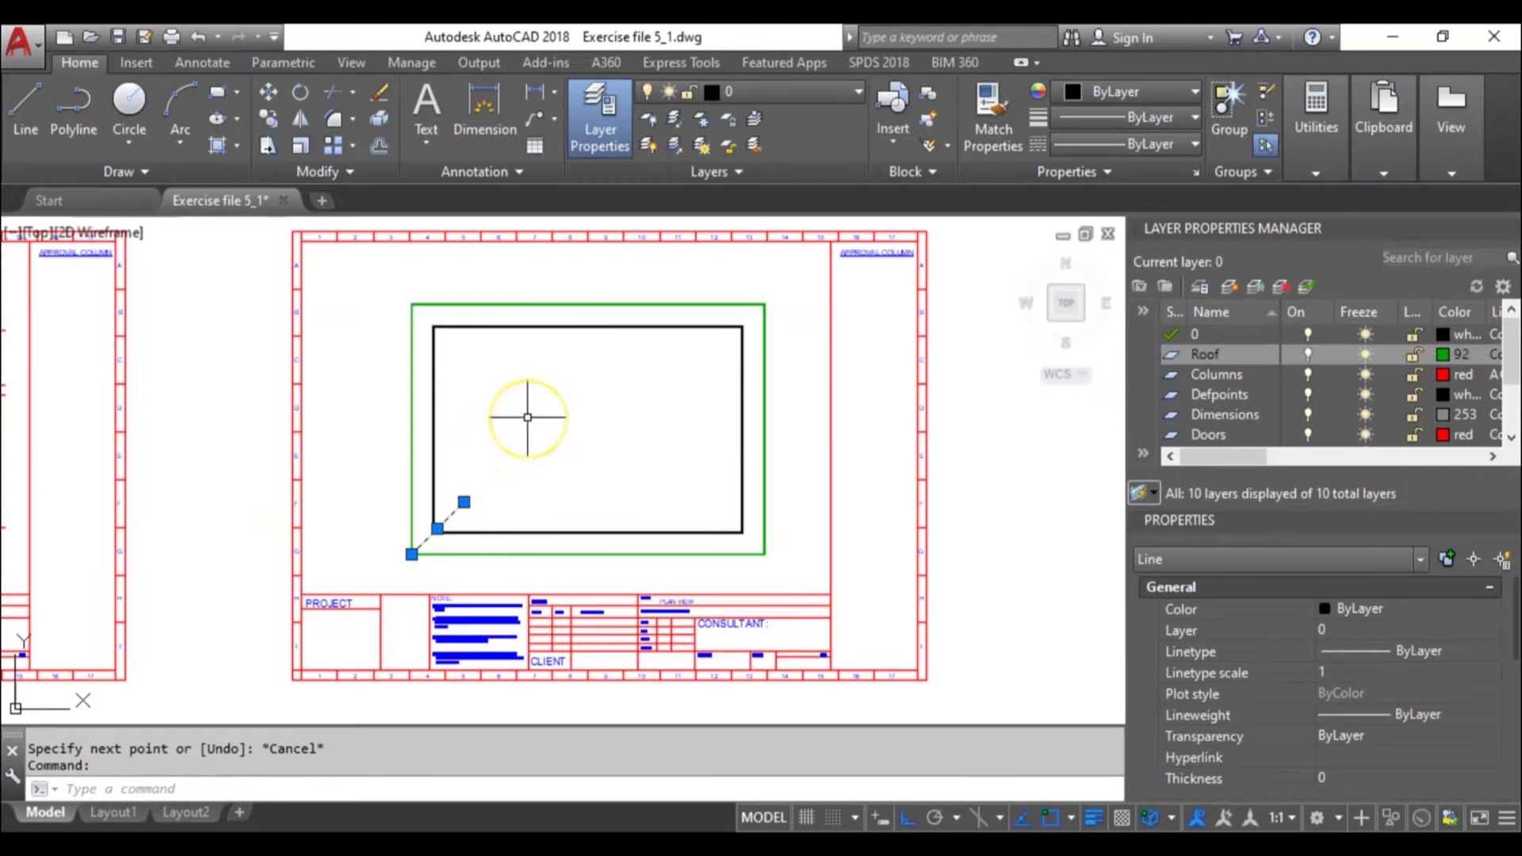
{"action": "type", "text": "i"}
{"action": "key", "text": "Return"}
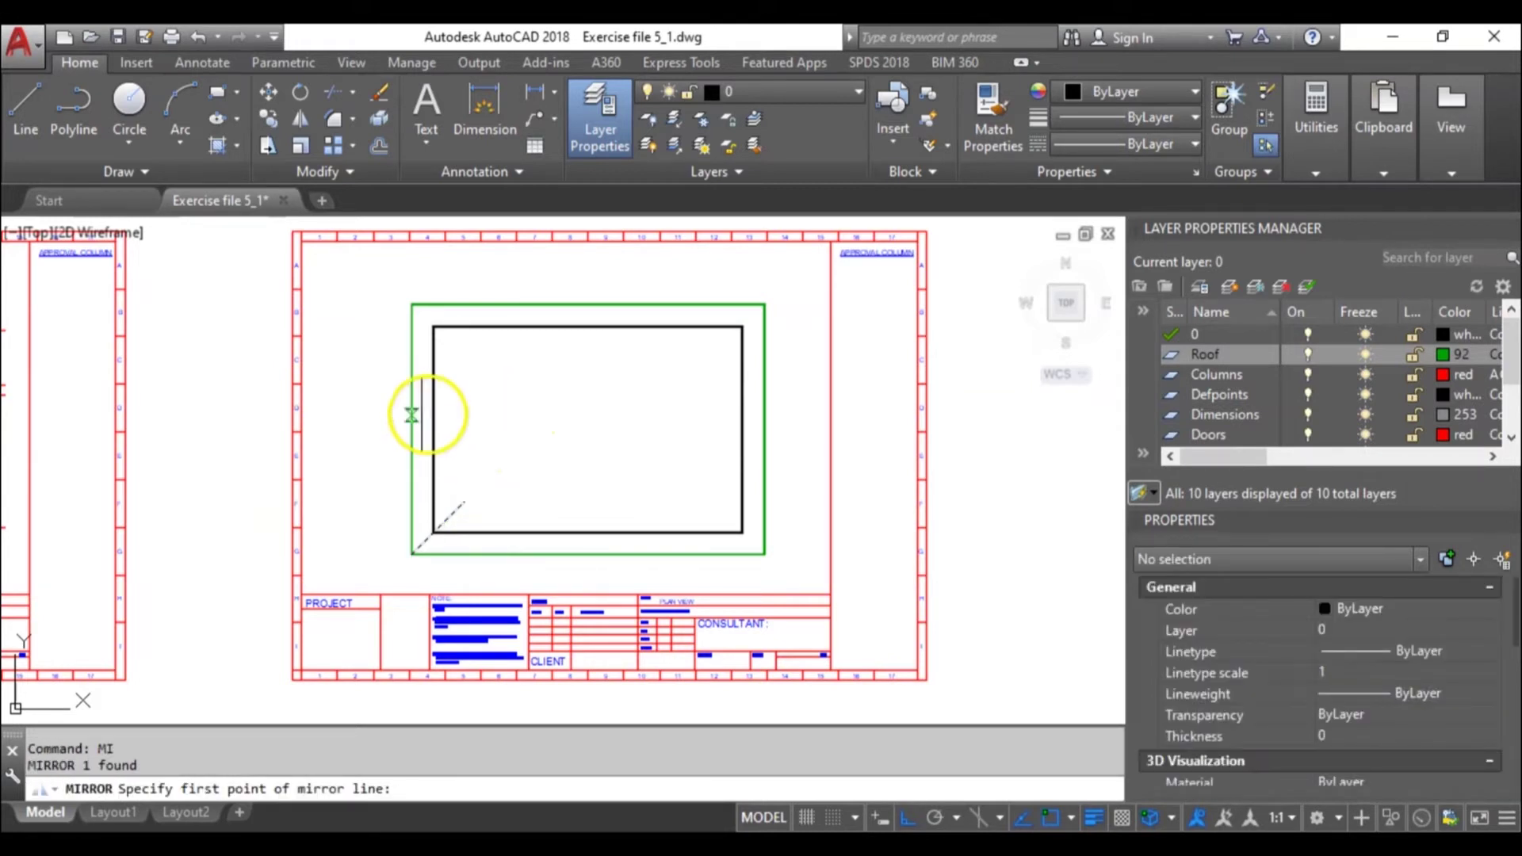
{"action": "left_click", "coordinate": [412, 429]}
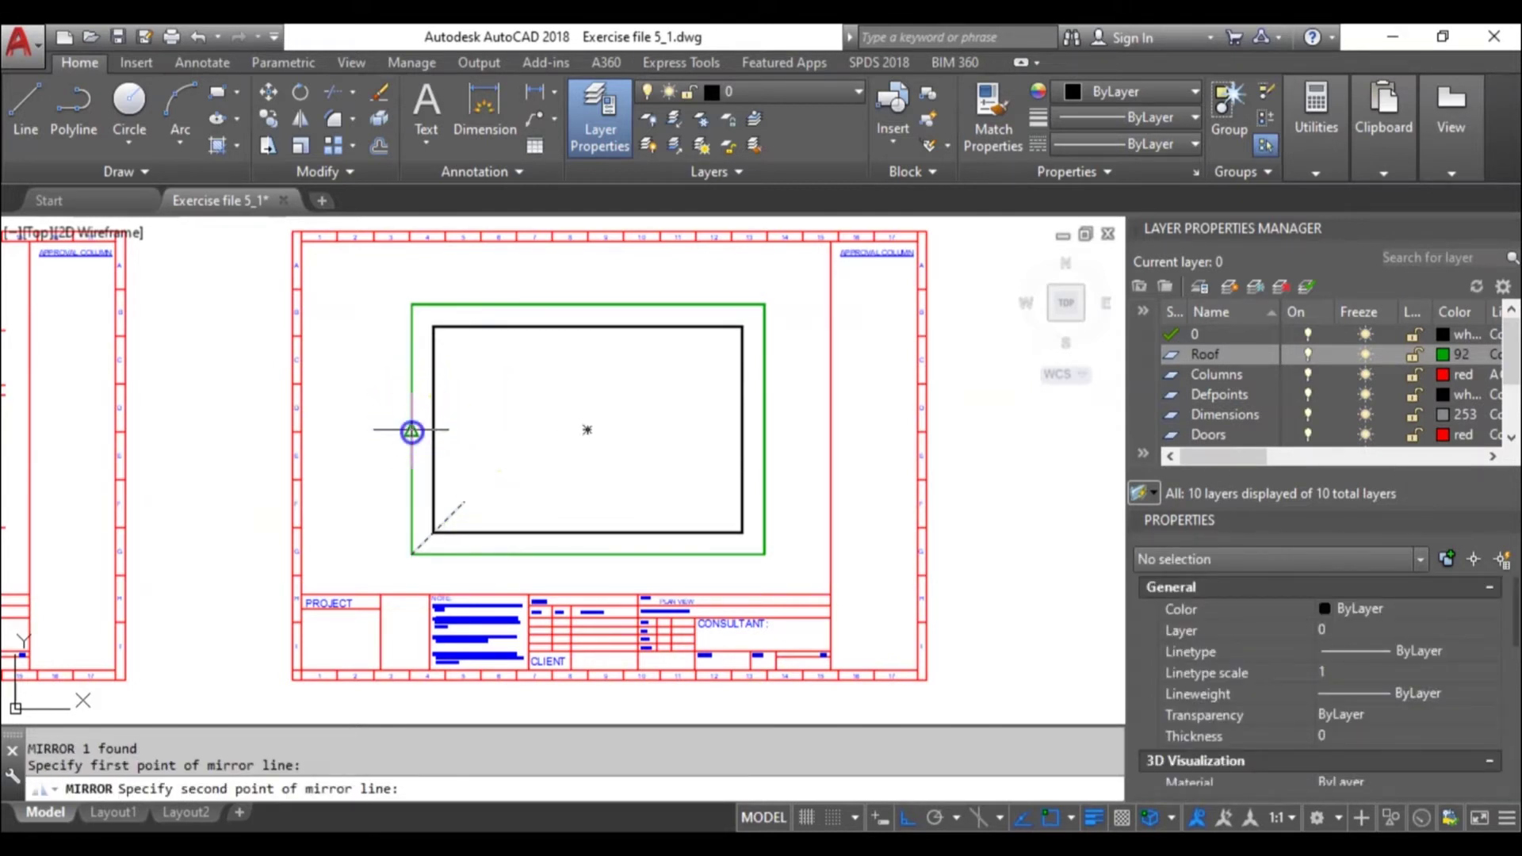
{"action": "left_click", "coordinate": [631, 435]}
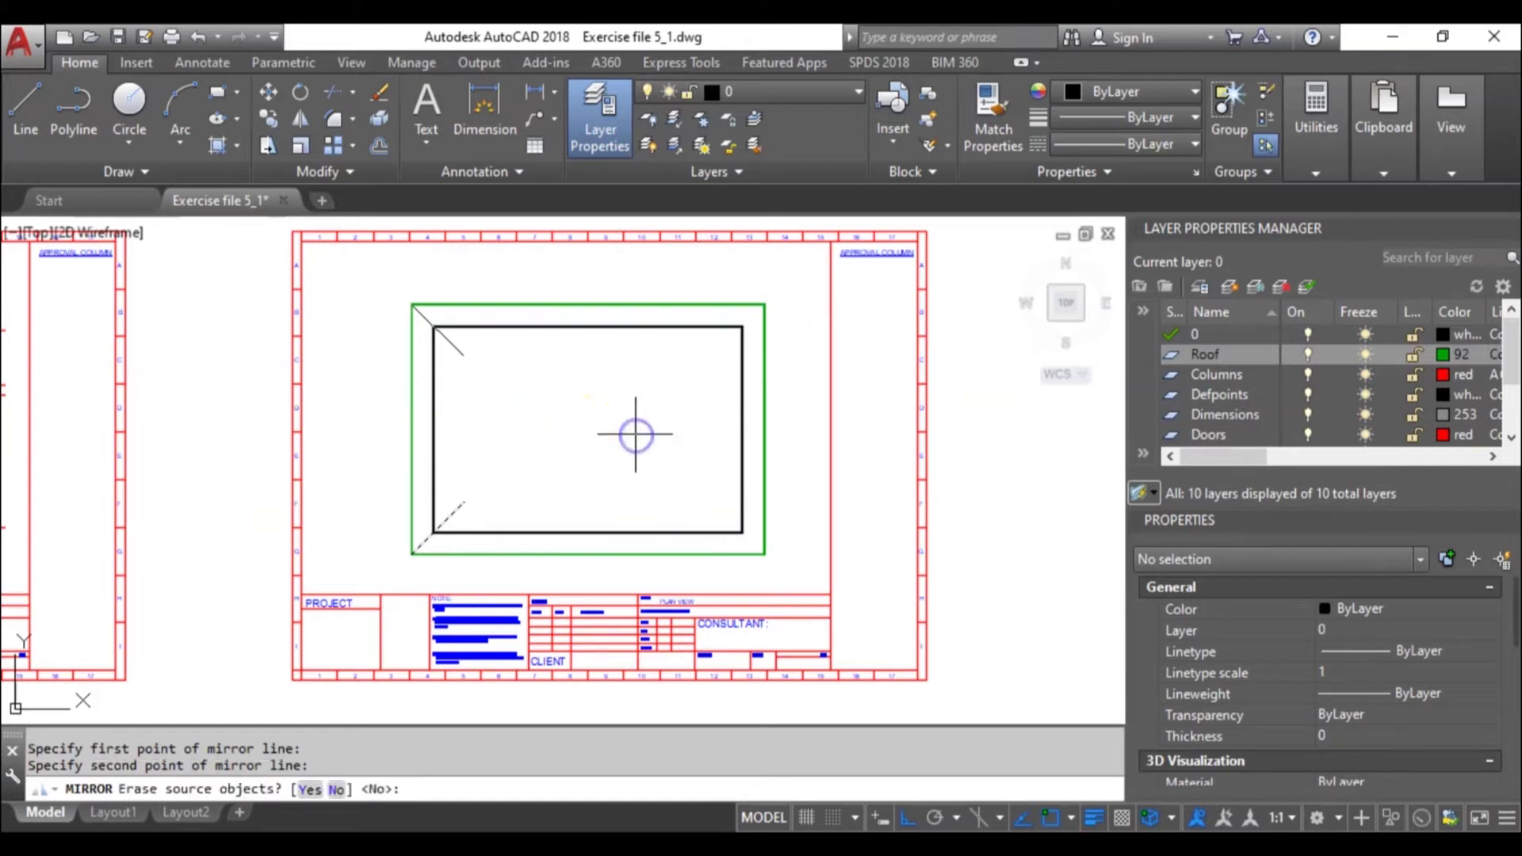
{"action": "key", "text": "Return"}
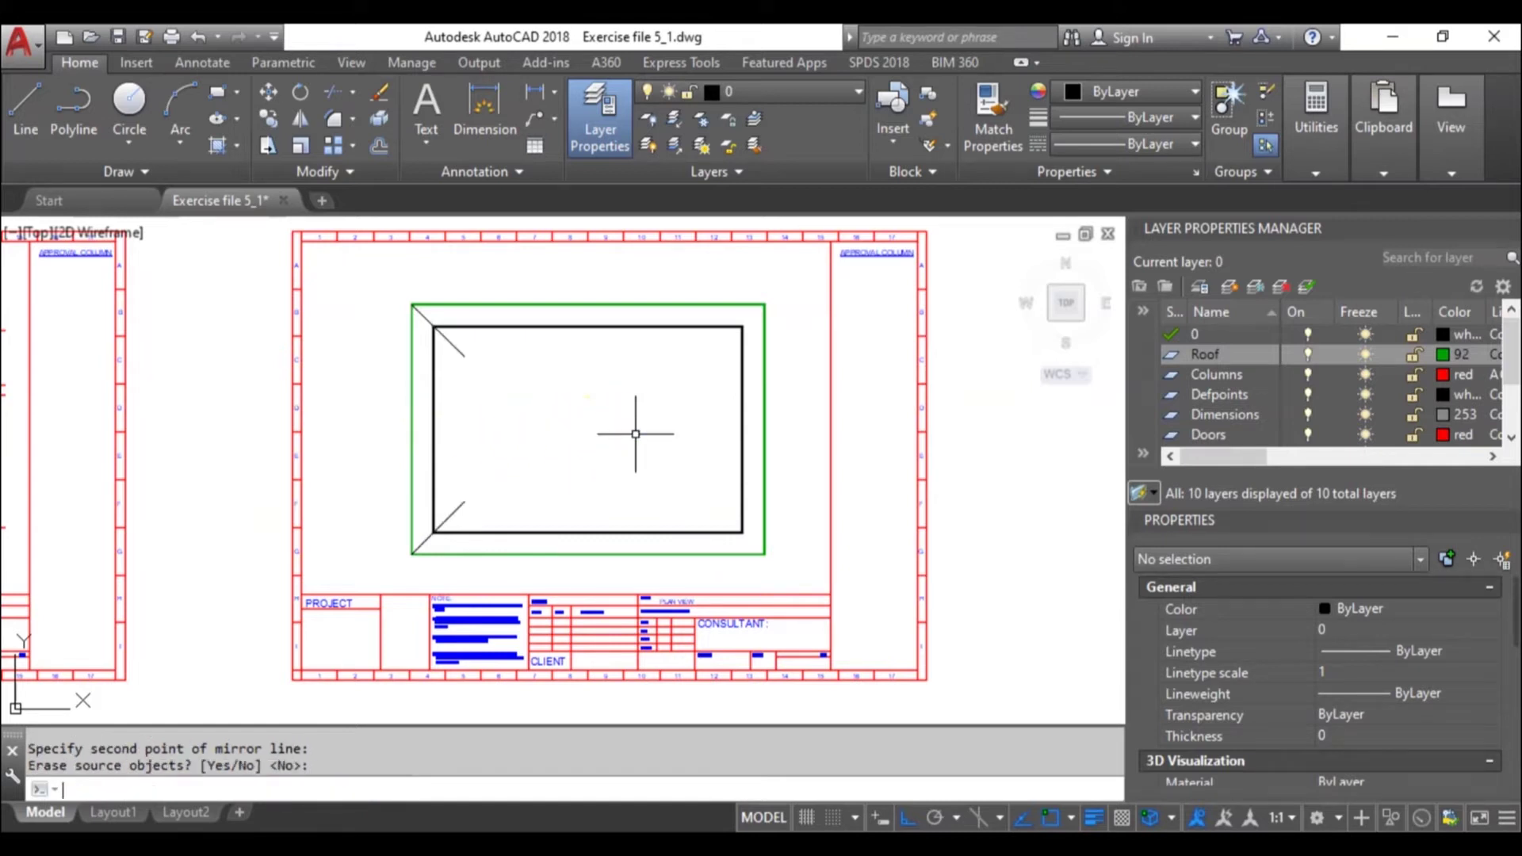
Mirror both left hip lines about the vertical axis through the midpoint of the roof edge's upper side, keeping the originals.
{"action": "left_click", "coordinate": [475, 525]}
{"action": "left_click", "coordinate": [452, 332]}
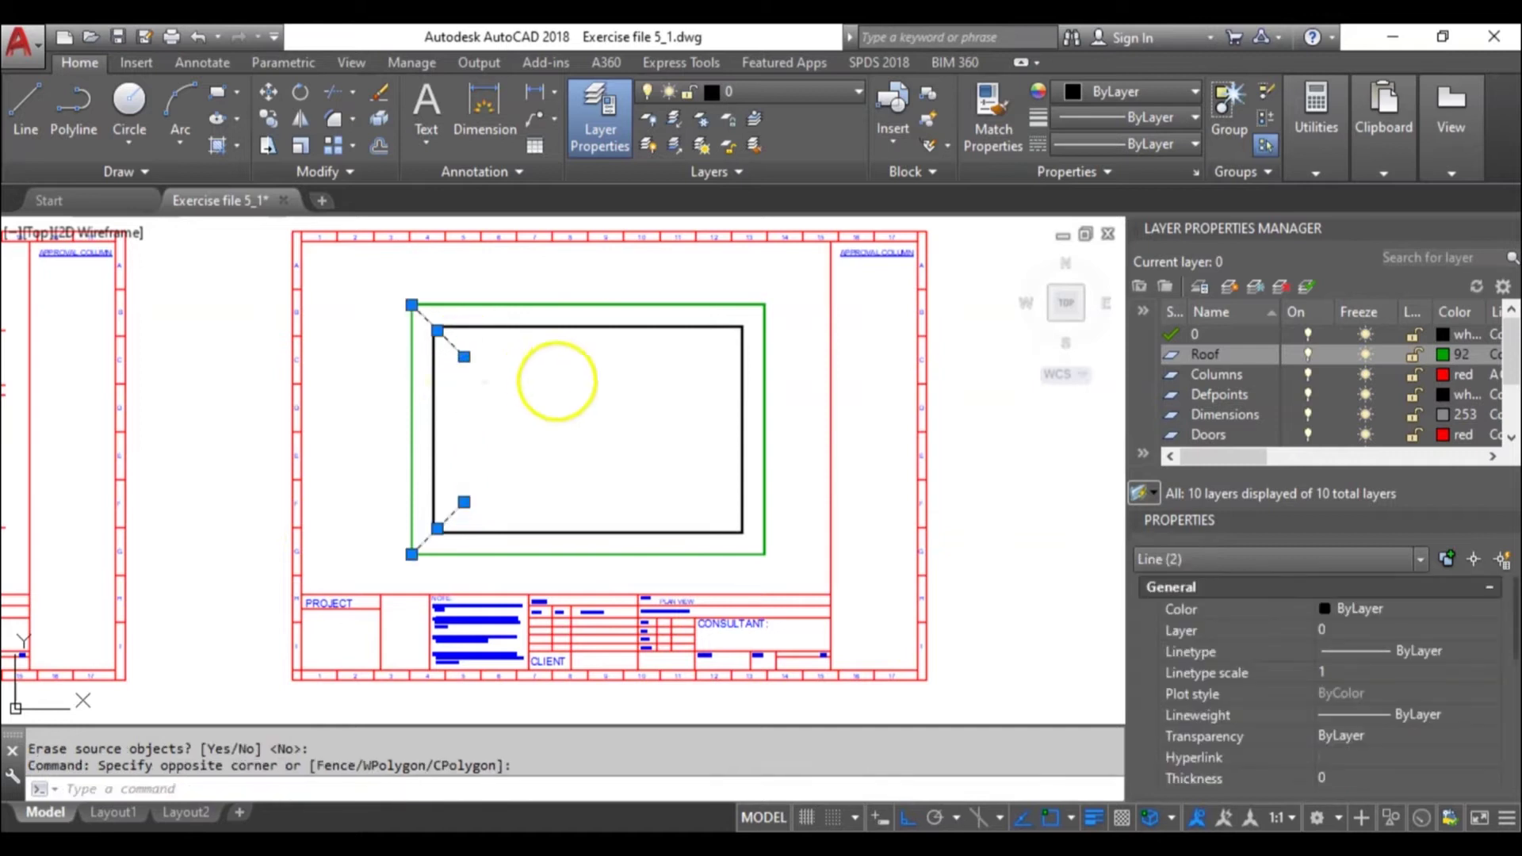
{"action": "type", "text": "mi"}
{"action": "key", "text": "Return"}
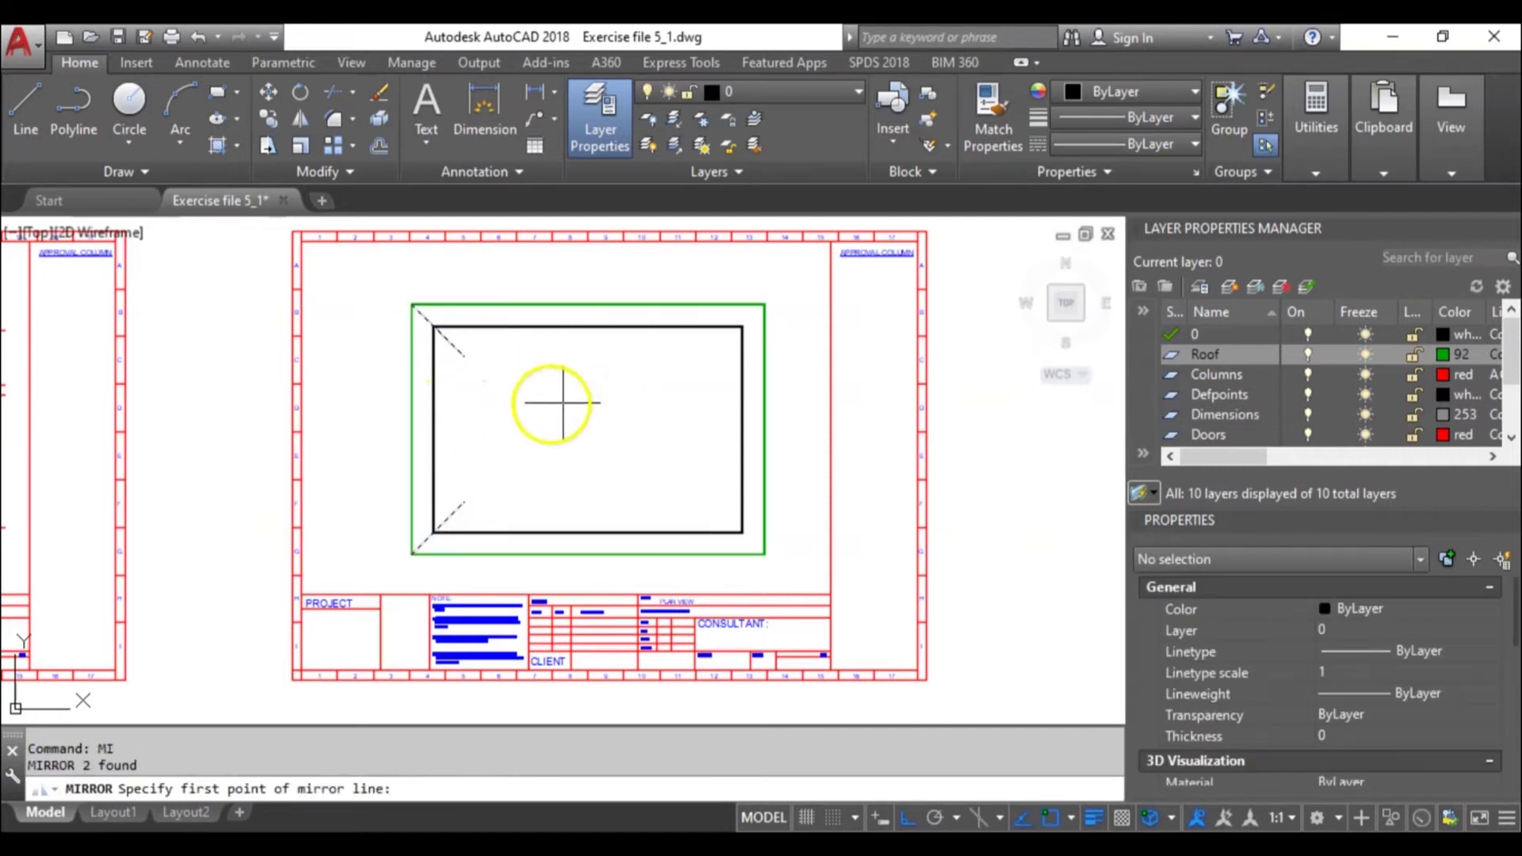
{"action": "left_click", "coordinate": [587, 304]}
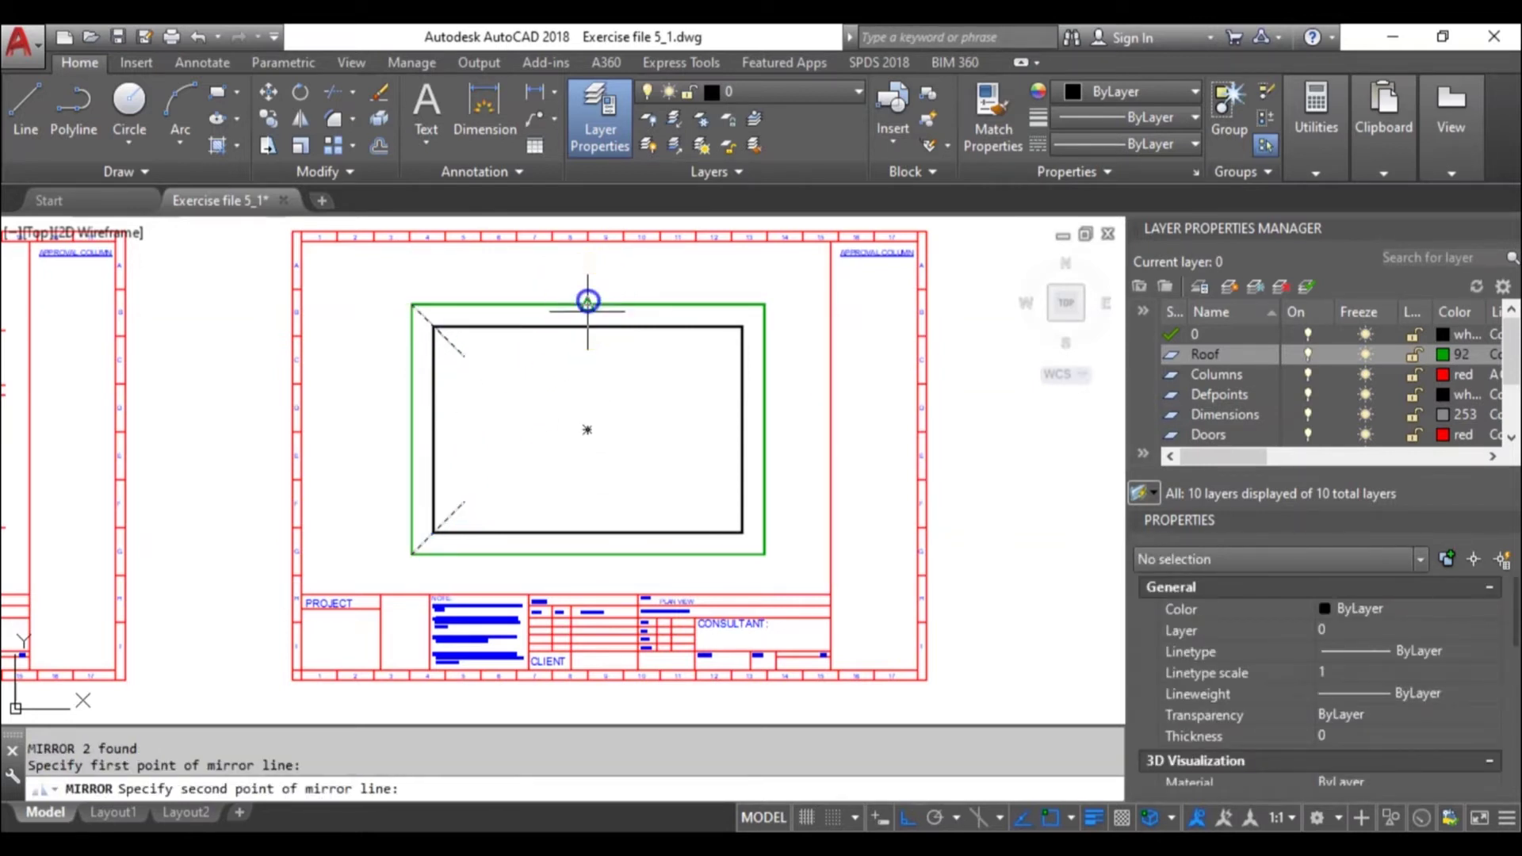
{"action": "left_click", "coordinate": [591, 493]}
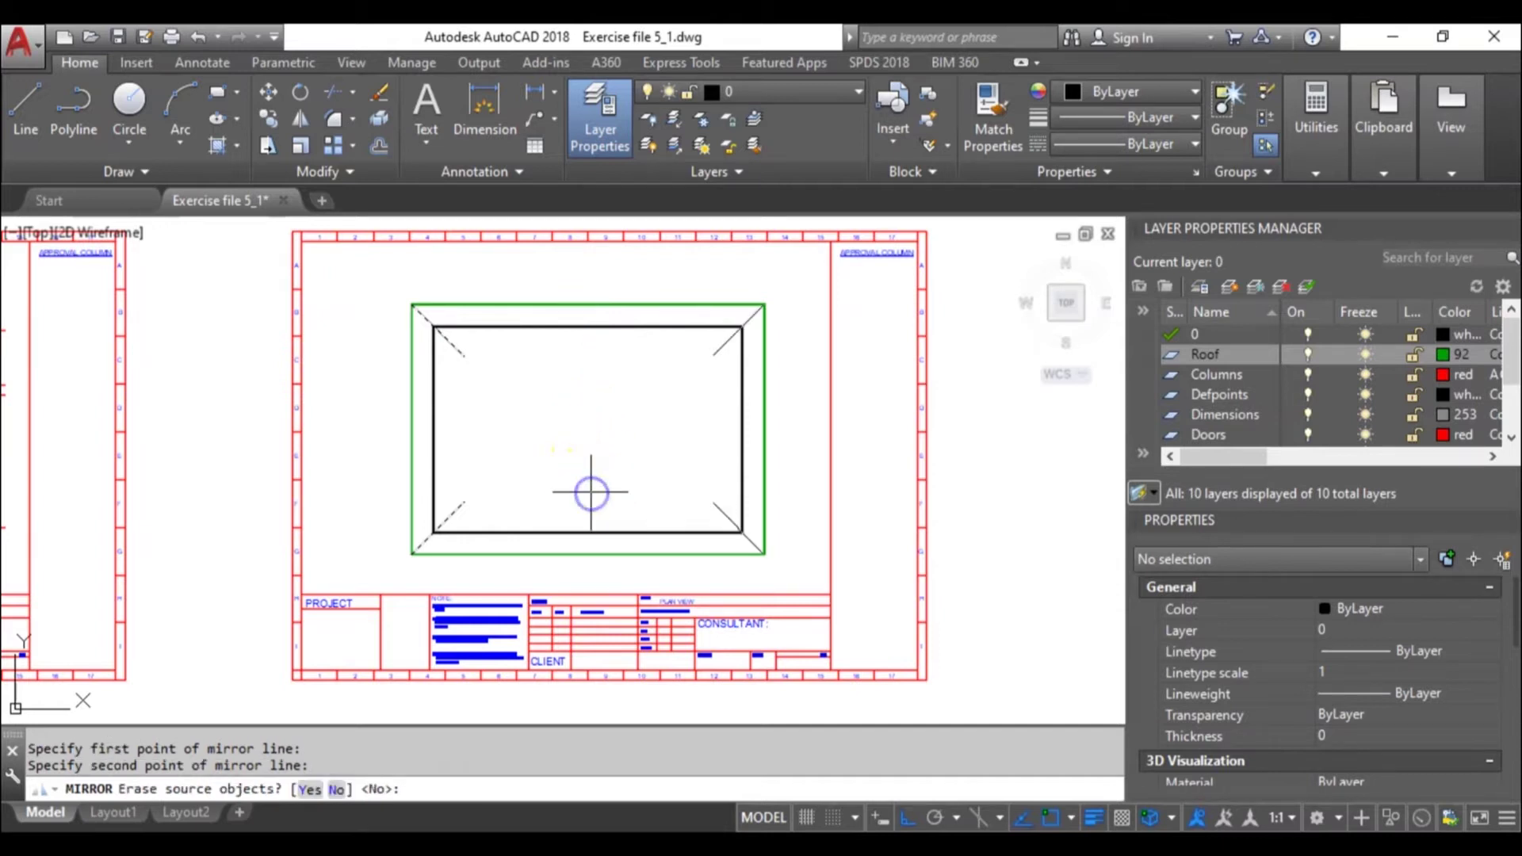
{"action": "right_click", "coordinate": [588, 491]}
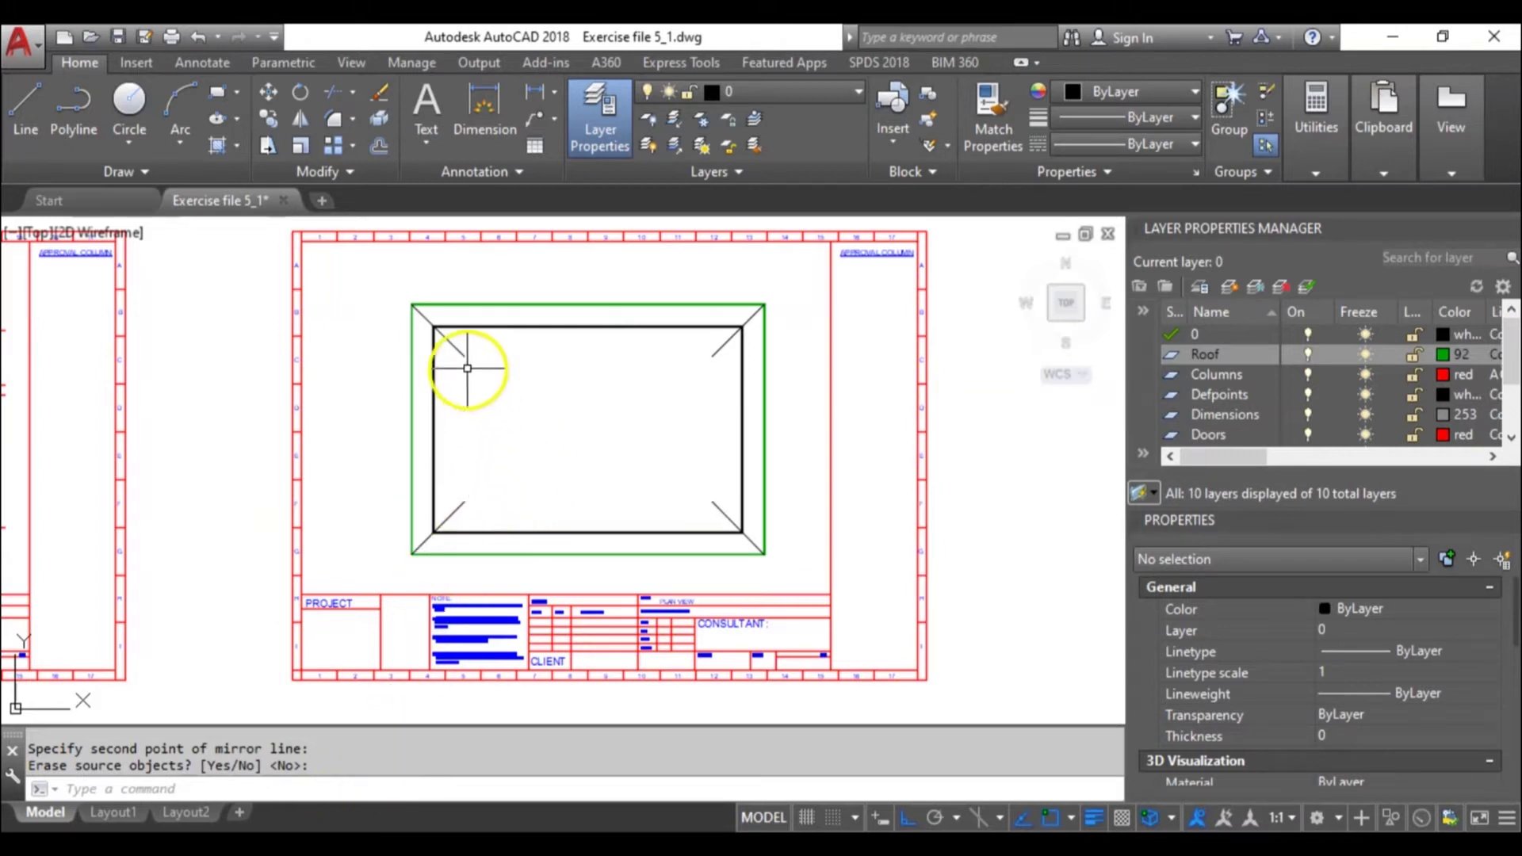
Join the two left hip lines at a sharp point using Fillet with radius 0.
{"action": "left_click", "coordinate": [449, 789]}
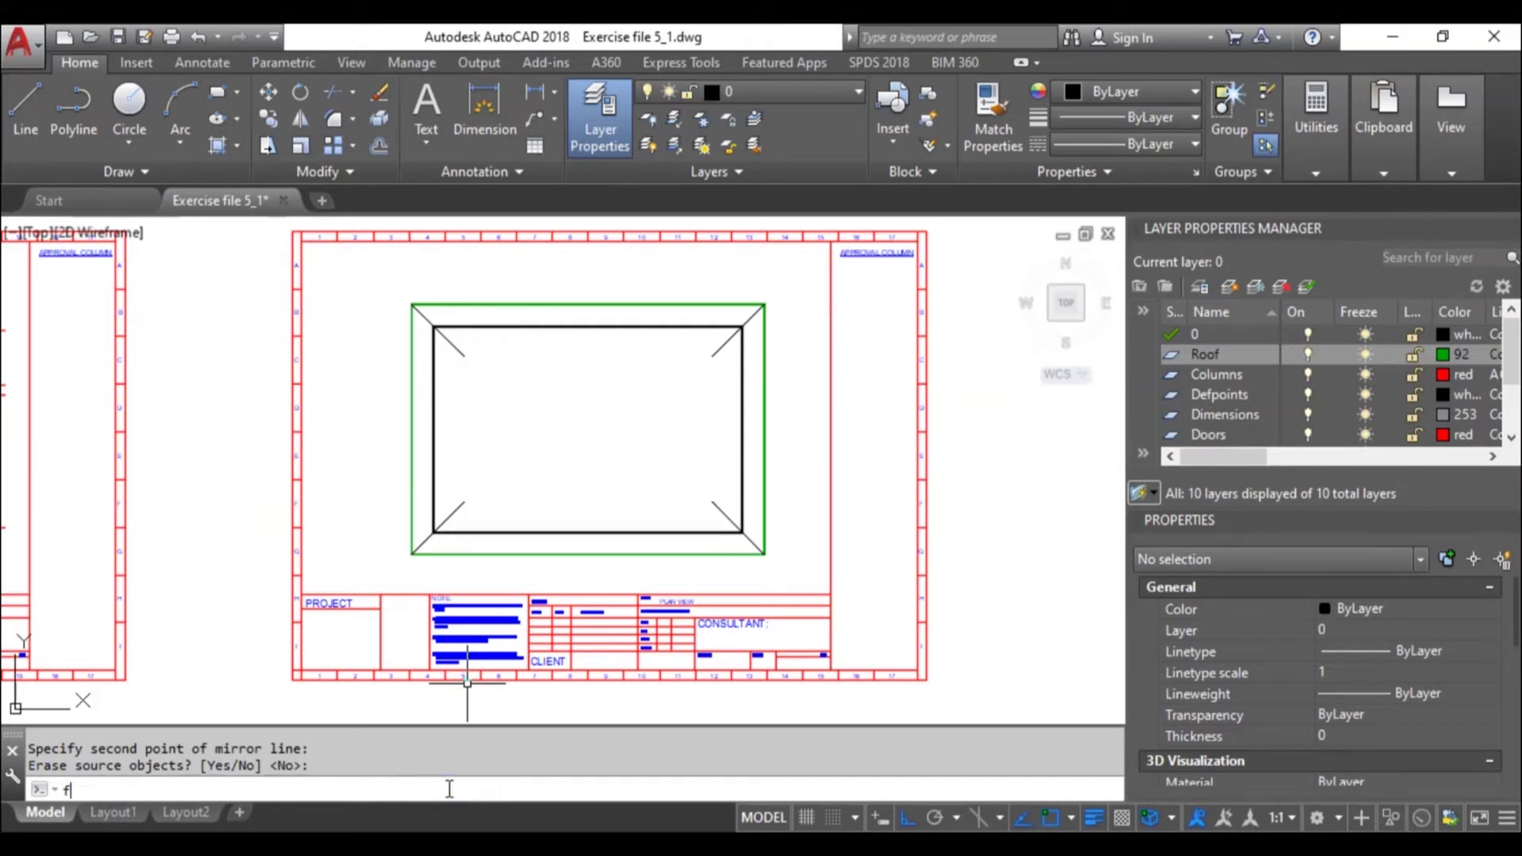
{"action": "type", "text": "f"}
{"action": "key", "text": "Return"}
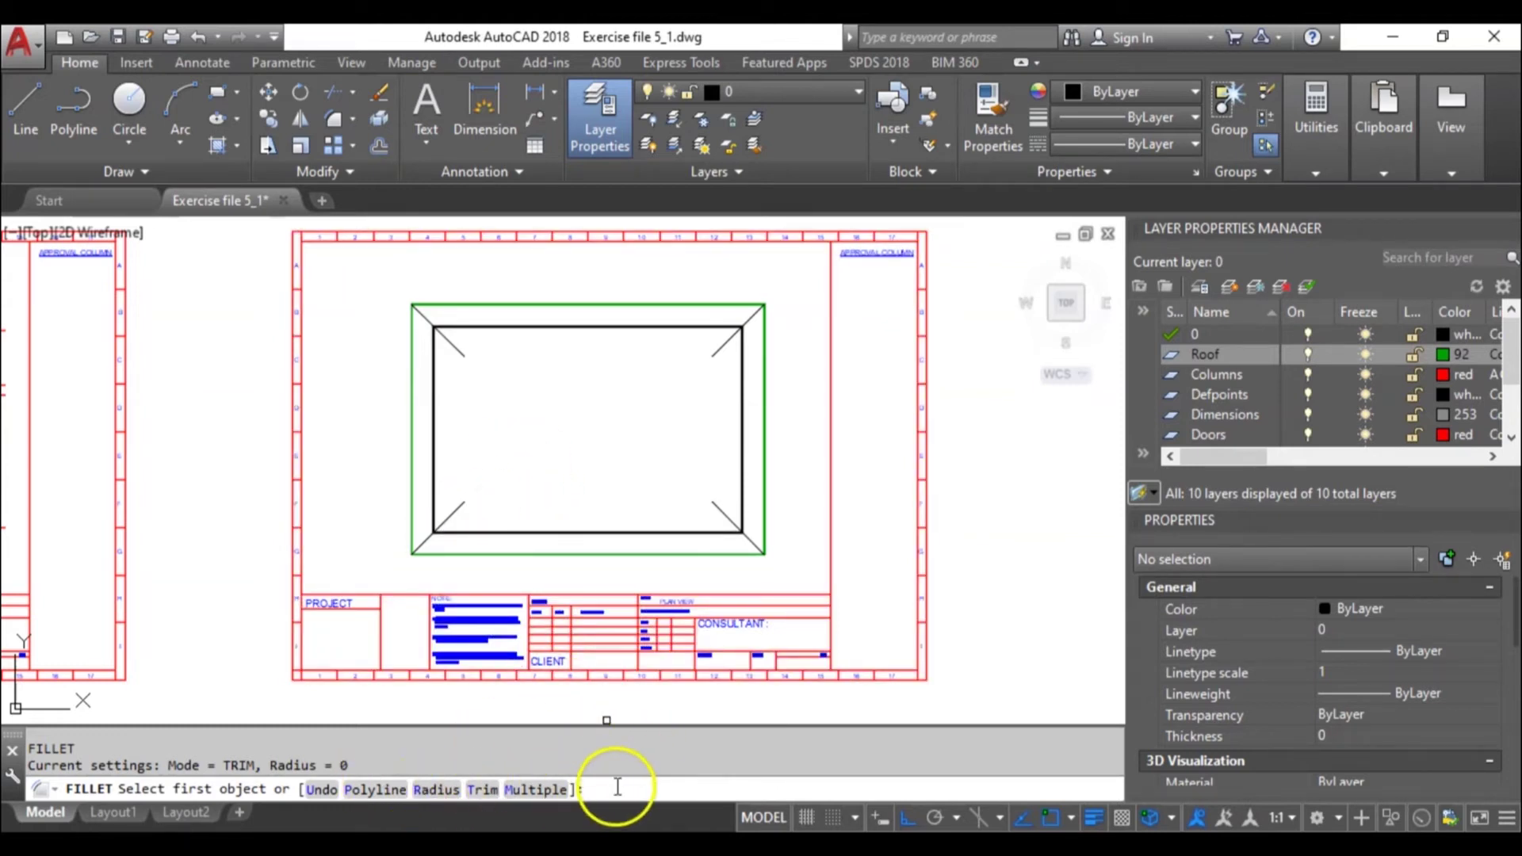
{"action": "key", "text": "Return"}
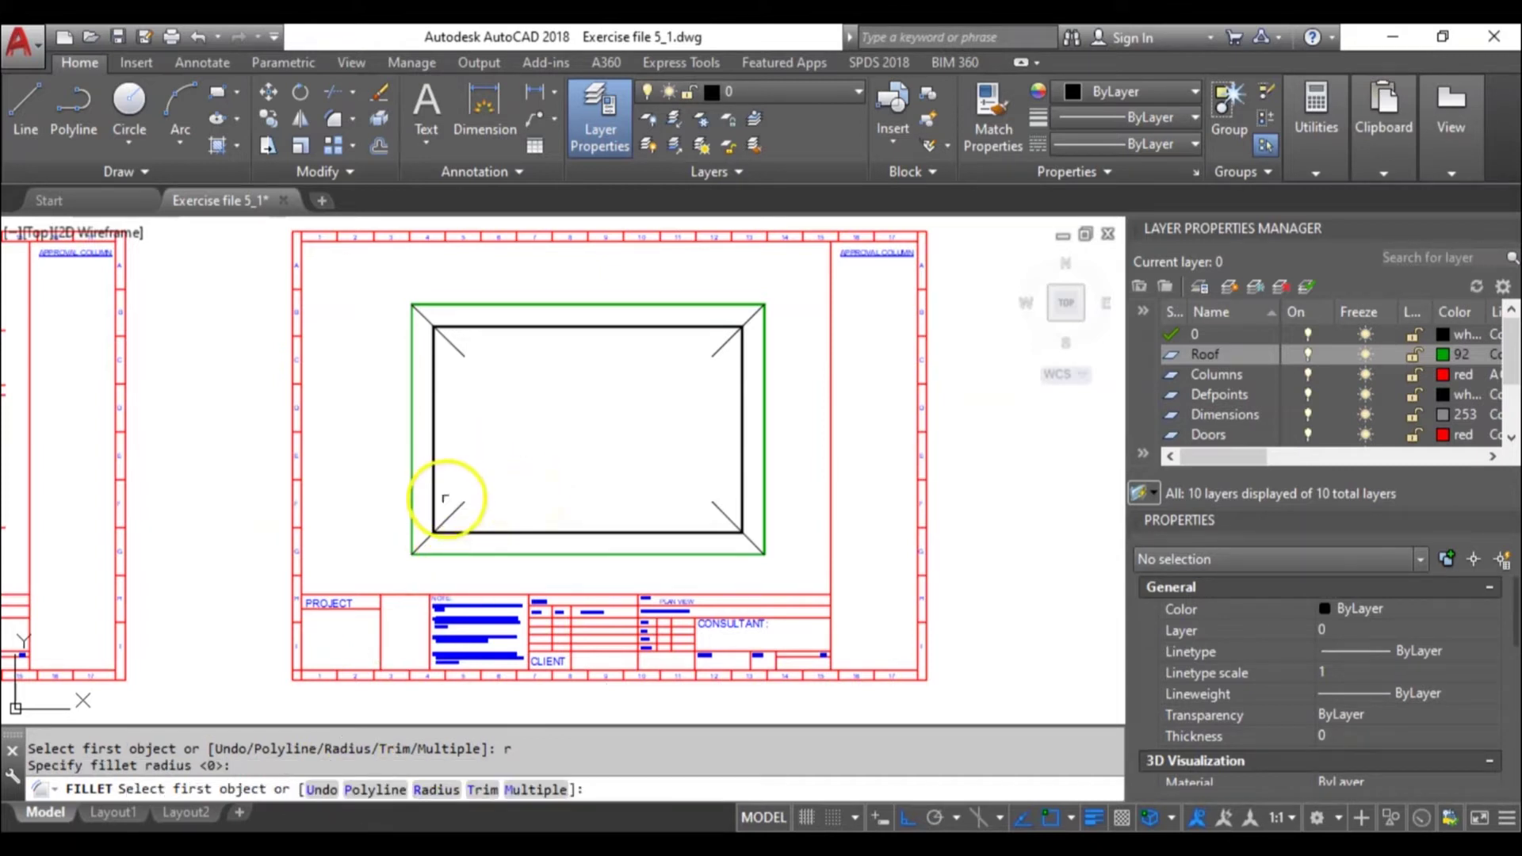
{"action": "left_click", "coordinate": [456, 510]}
{"action": "left_click", "coordinate": [462, 354]}
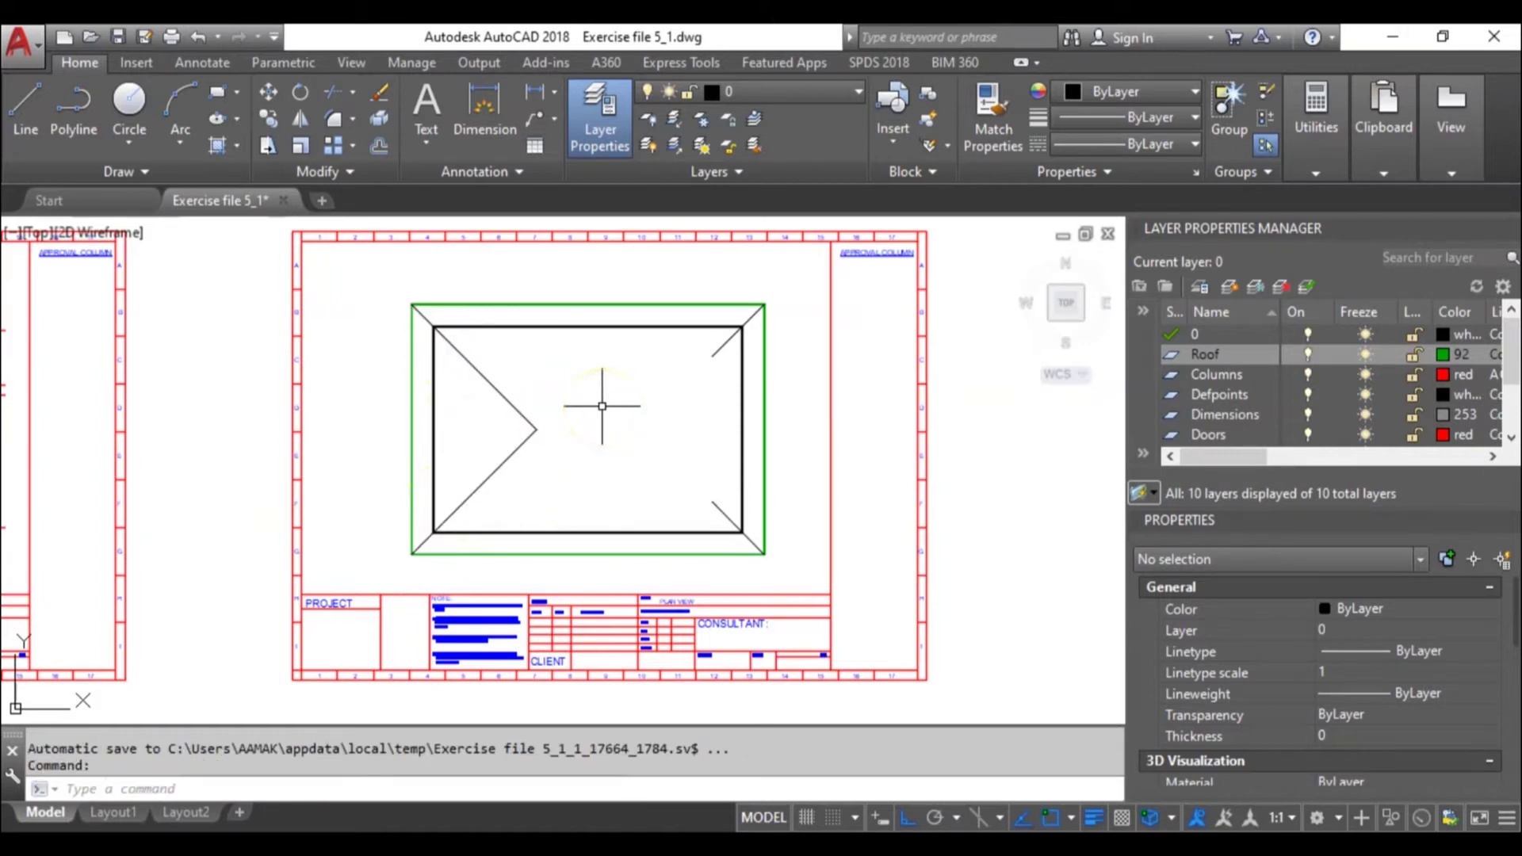
Join the two right hip lines at a sharp point with the same zero-radius Fillet.
{"action": "key", "text": "Return"}
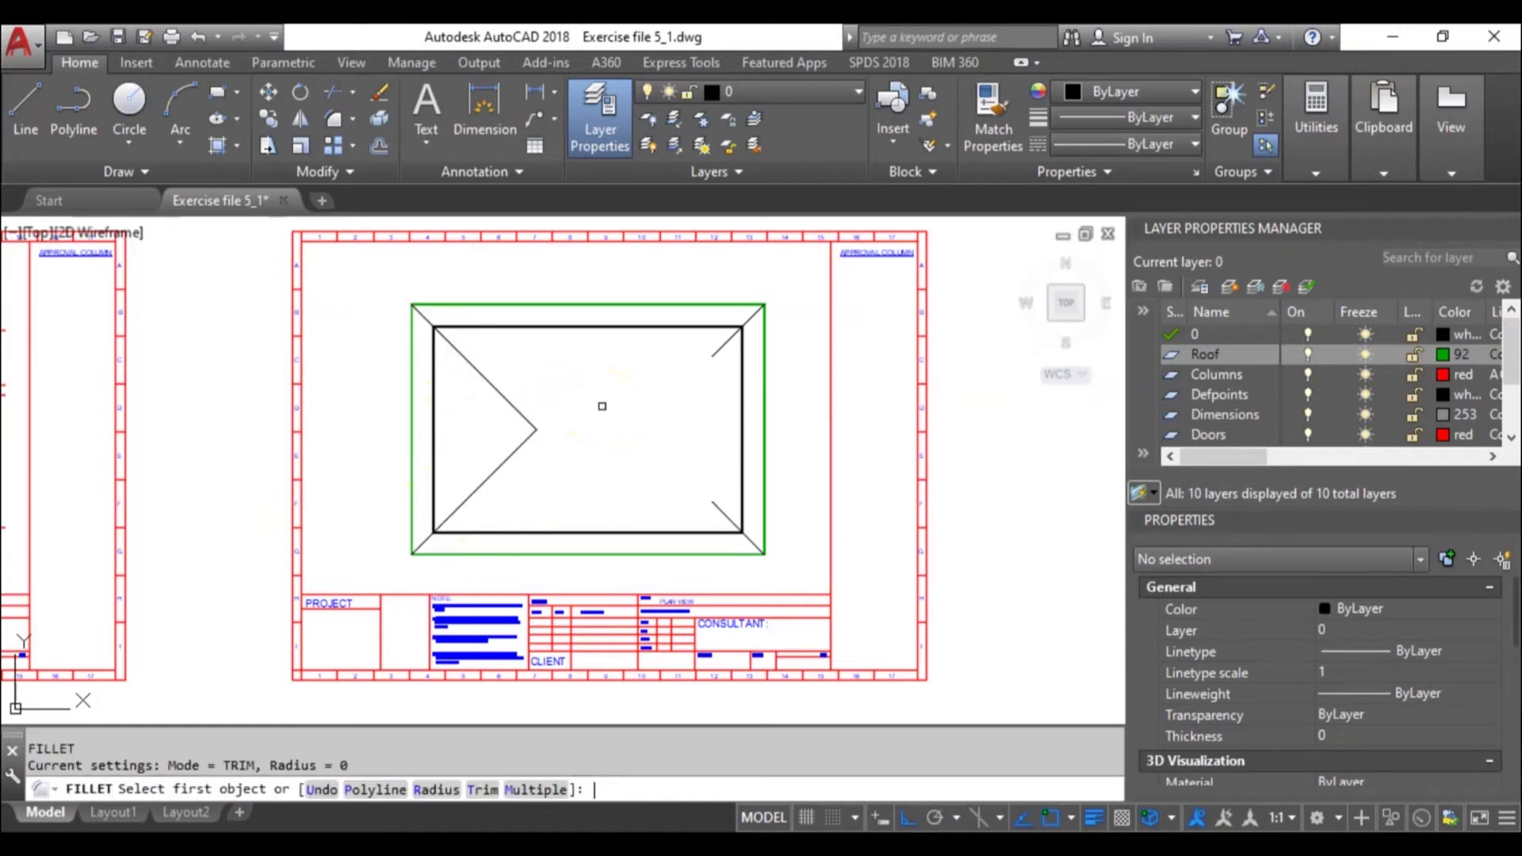
{"action": "left_click", "coordinate": [718, 509]}
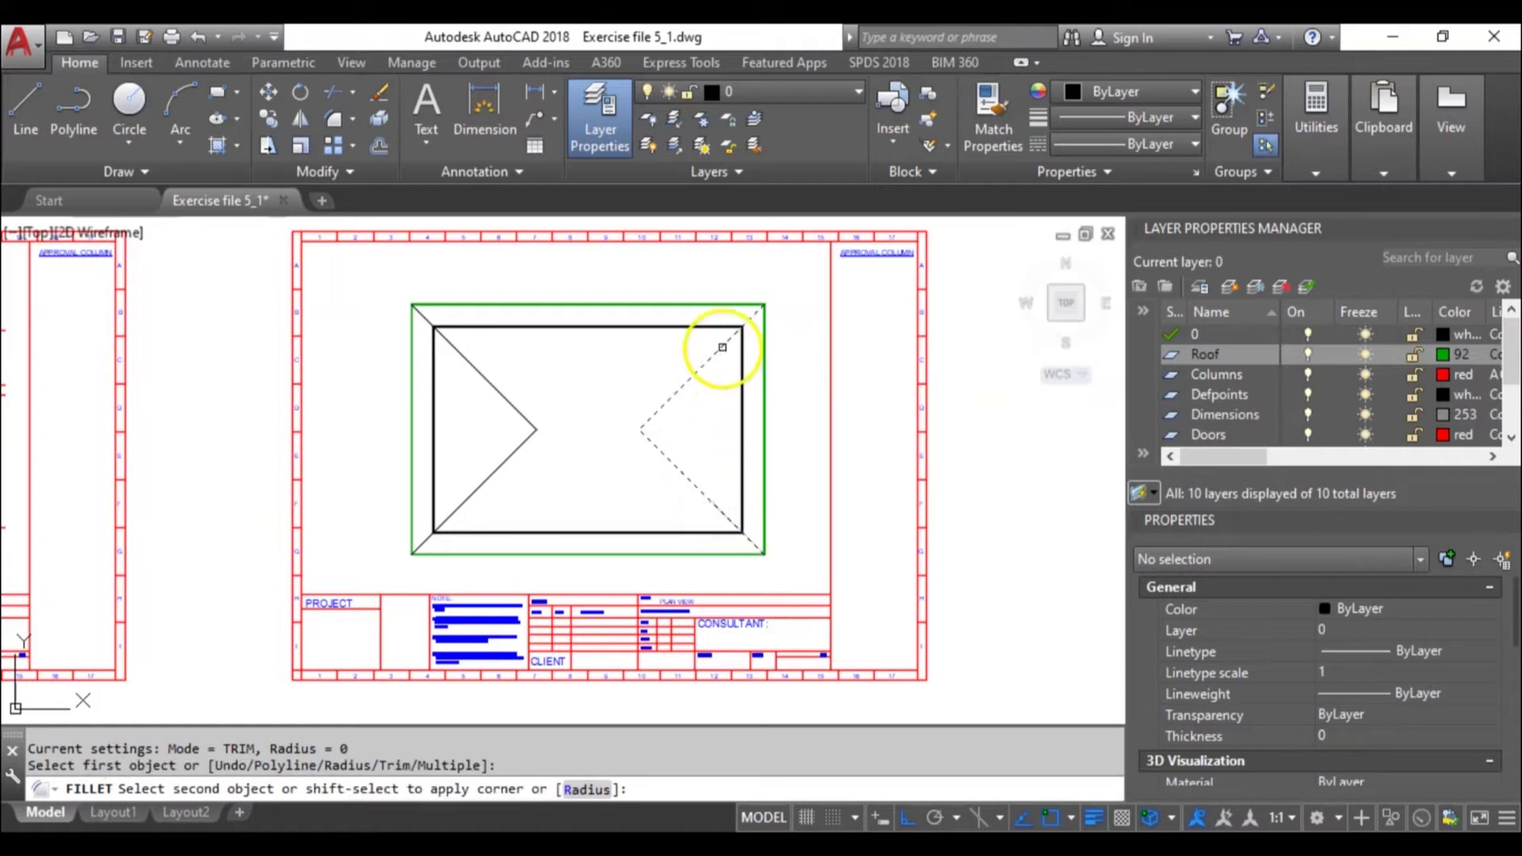
{"action": "left_click", "coordinate": [721, 343]}
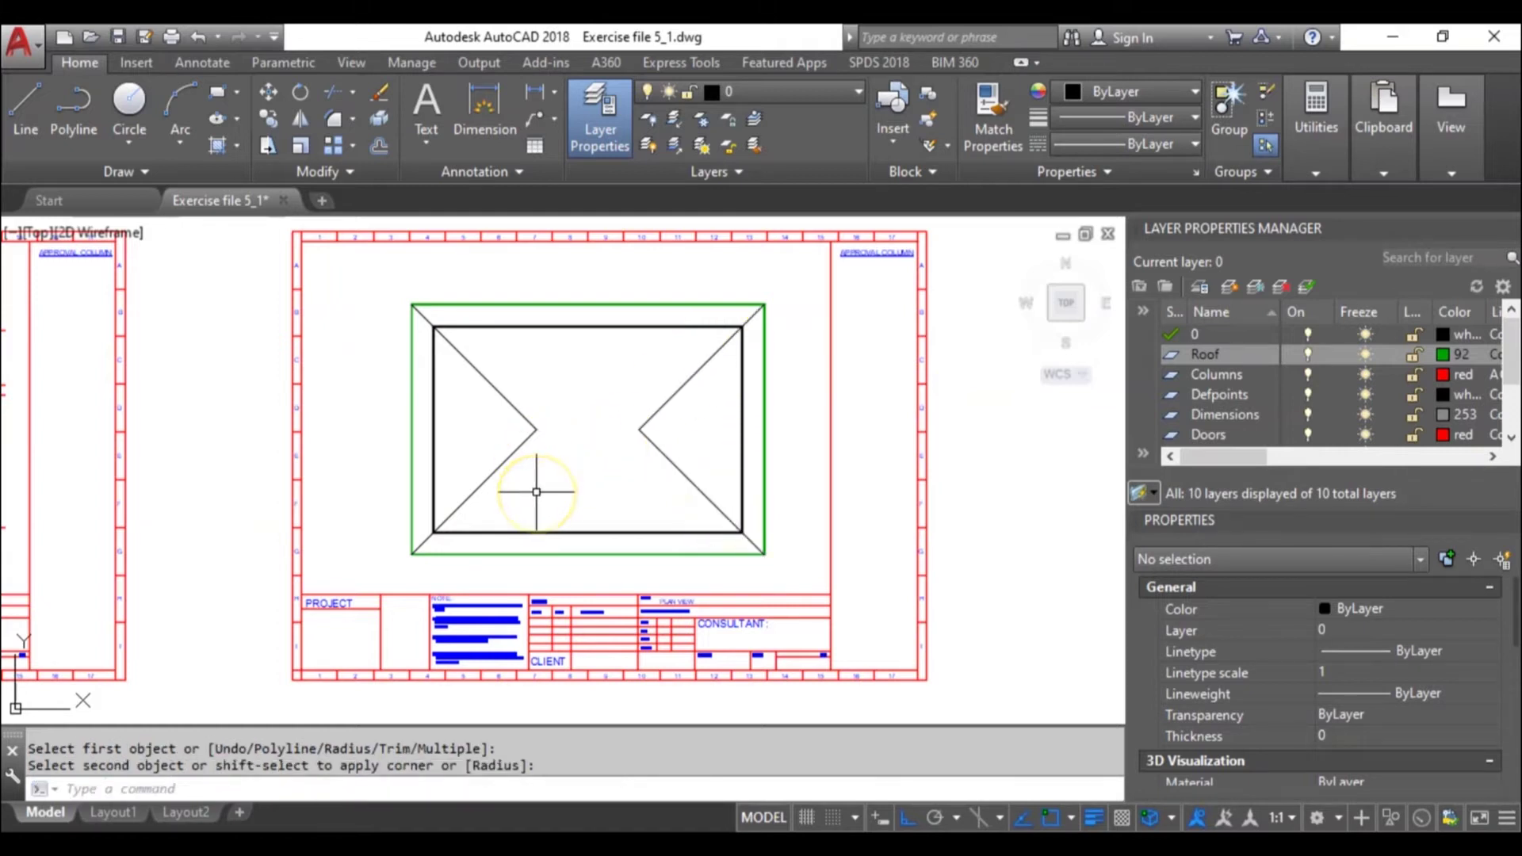
{"action": "key", "text": "Escape"}
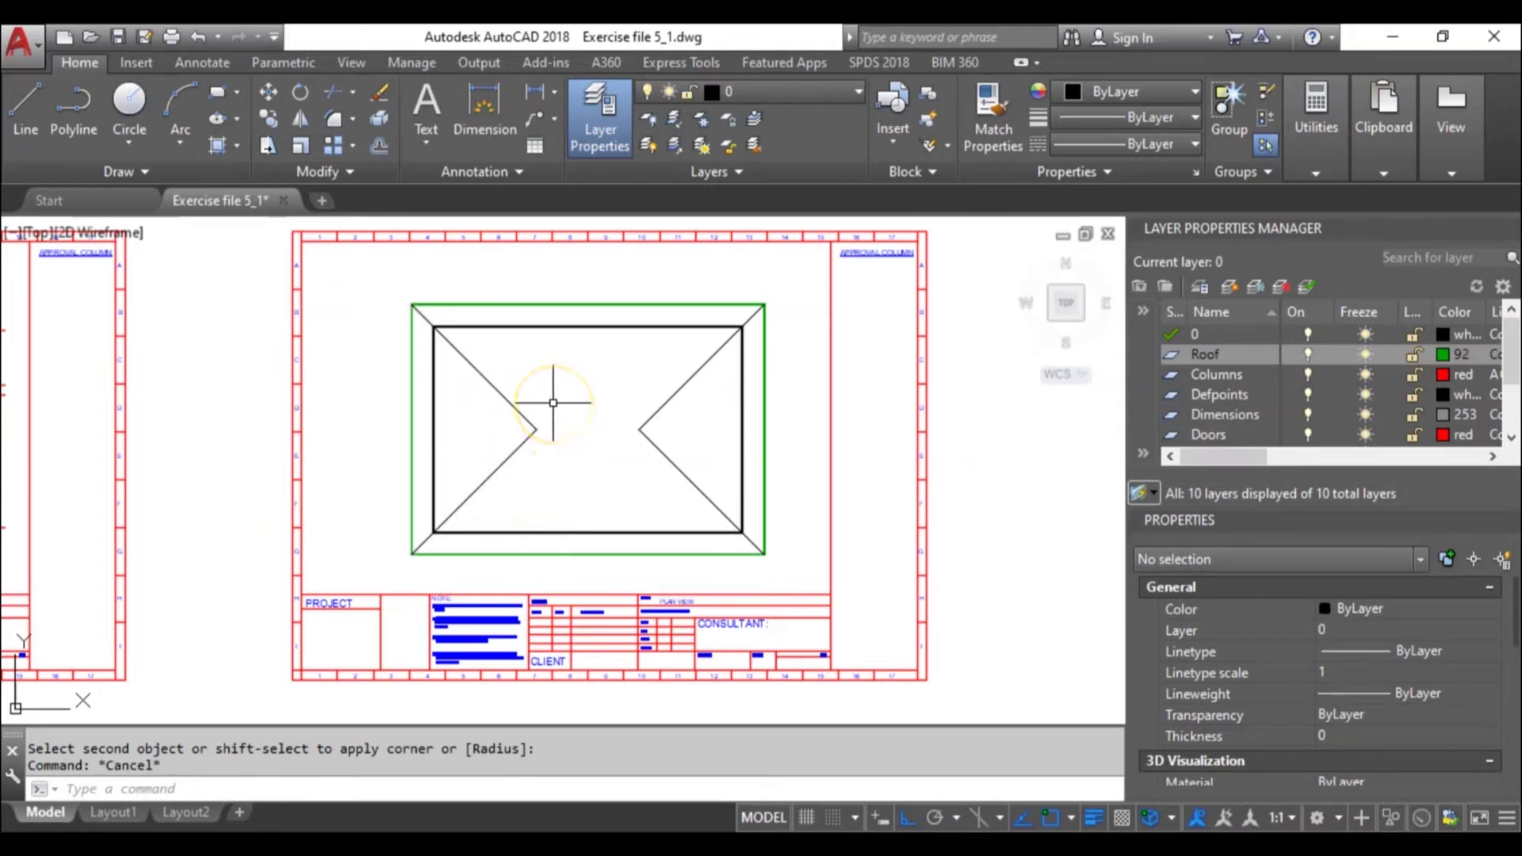
Draw the ridge line between the meeting points of the left and right hip lines.
{"action": "type", "text": "l"}
{"action": "key", "text": "Return"}
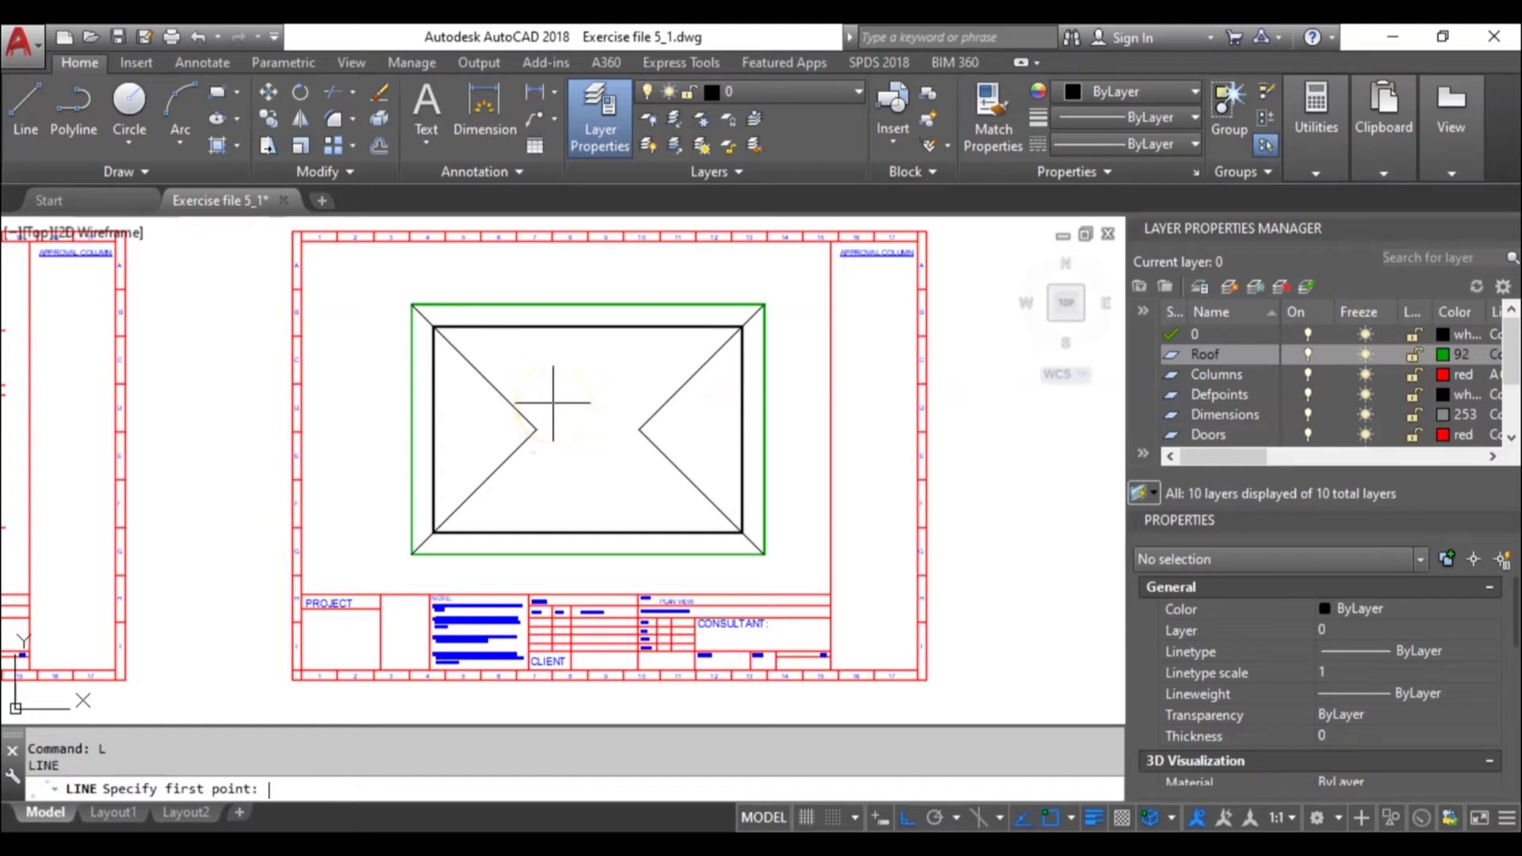
{"action": "left_click", "coordinate": [535, 429]}
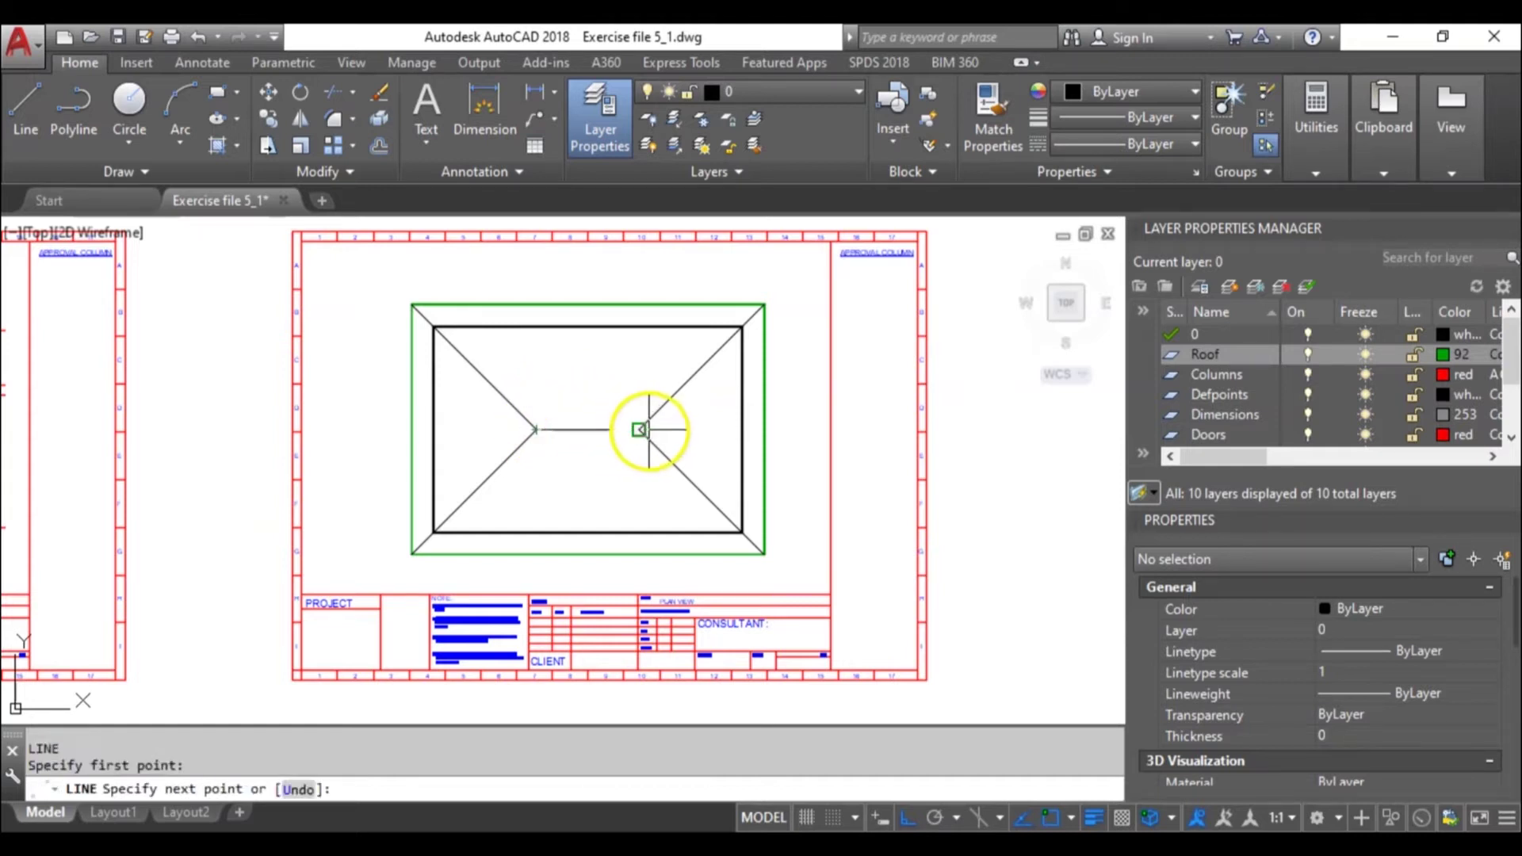
{"action": "left_click", "coordinate": [638, 429]}
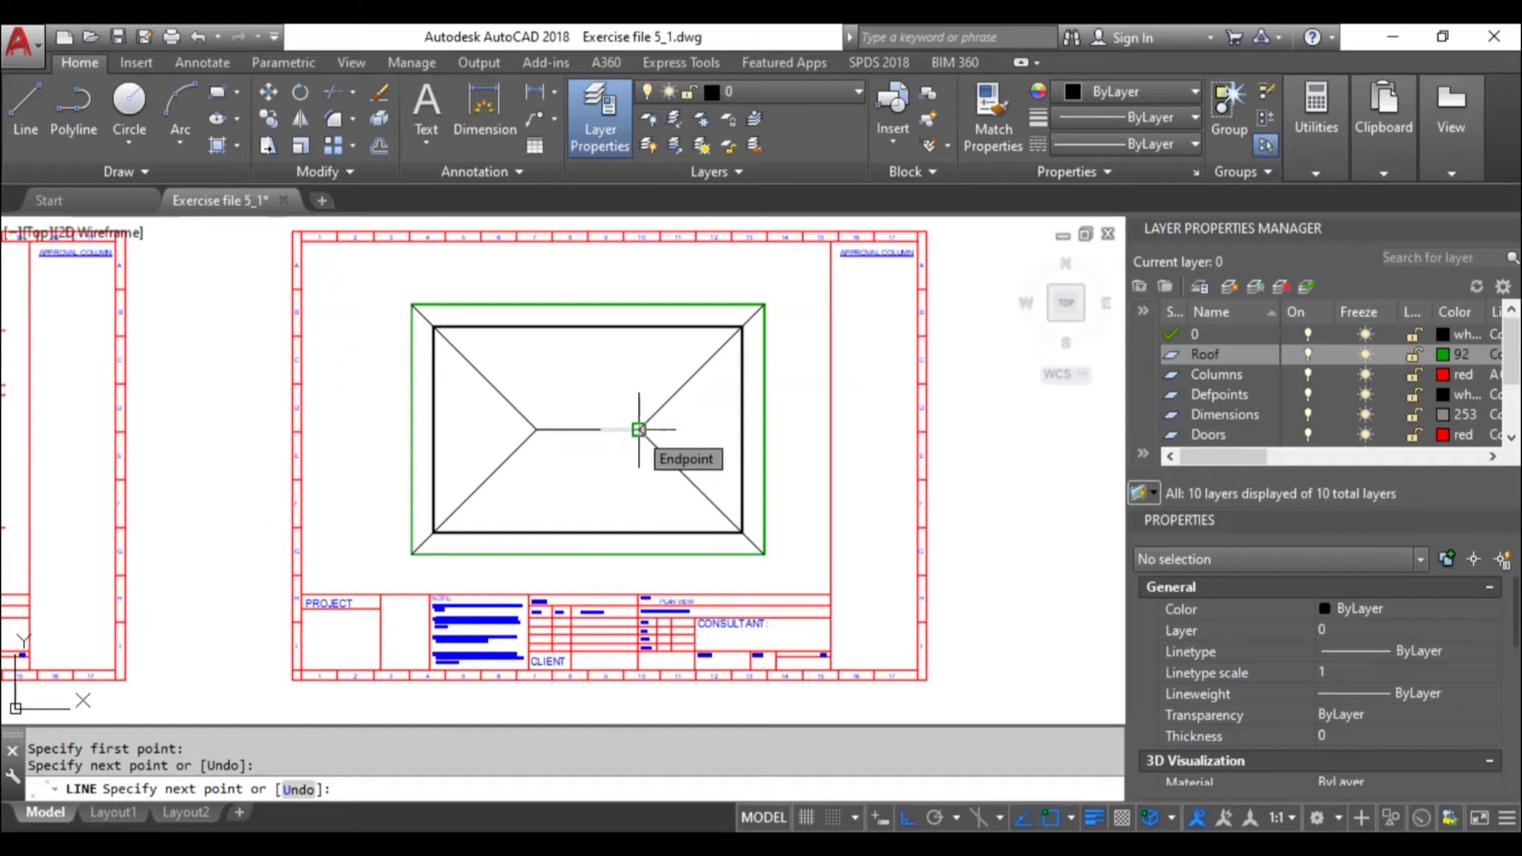
{"action": "key", "text": "Escape"}
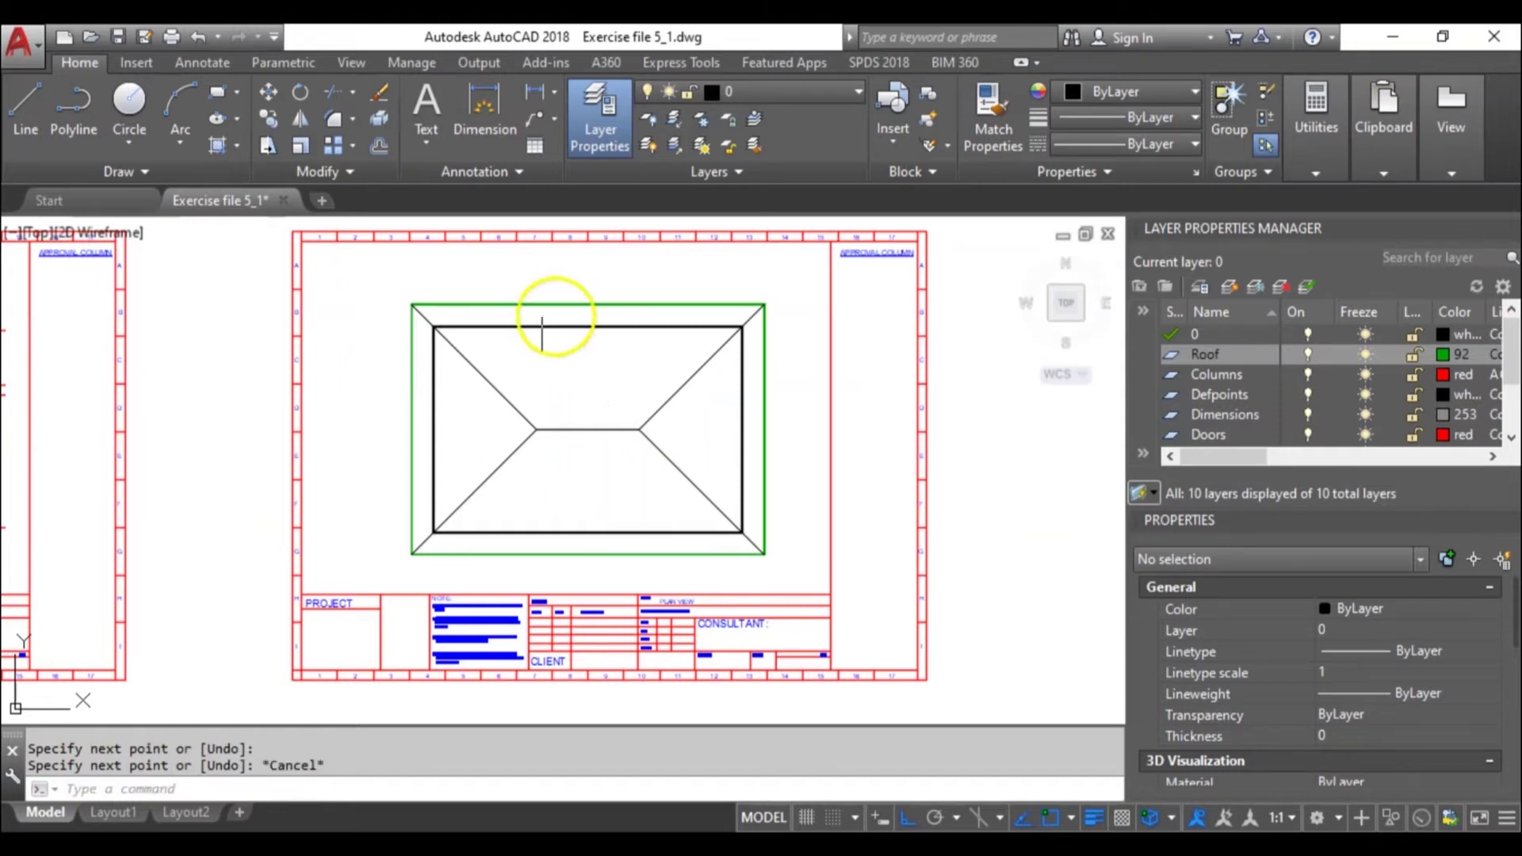
Move the four hip lines and the ridge line to the Roof layer.
{"action": "left_click", "coordinate": [672, 442]}
{"action": "left_click", "coordinate": [510, 356]}
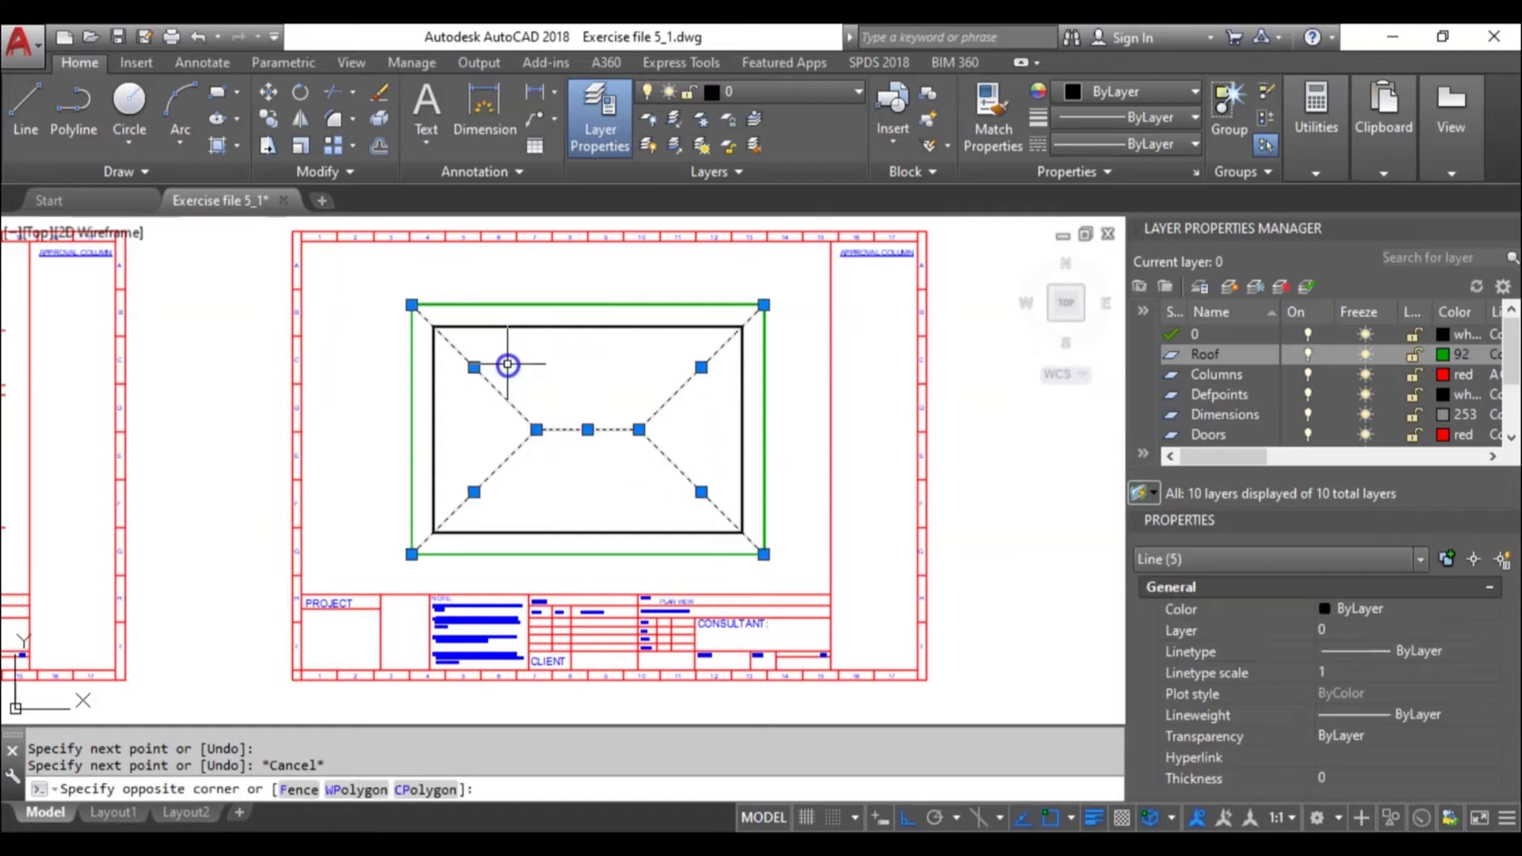
{"action": "left_click", "coordinate": [849, 89]}
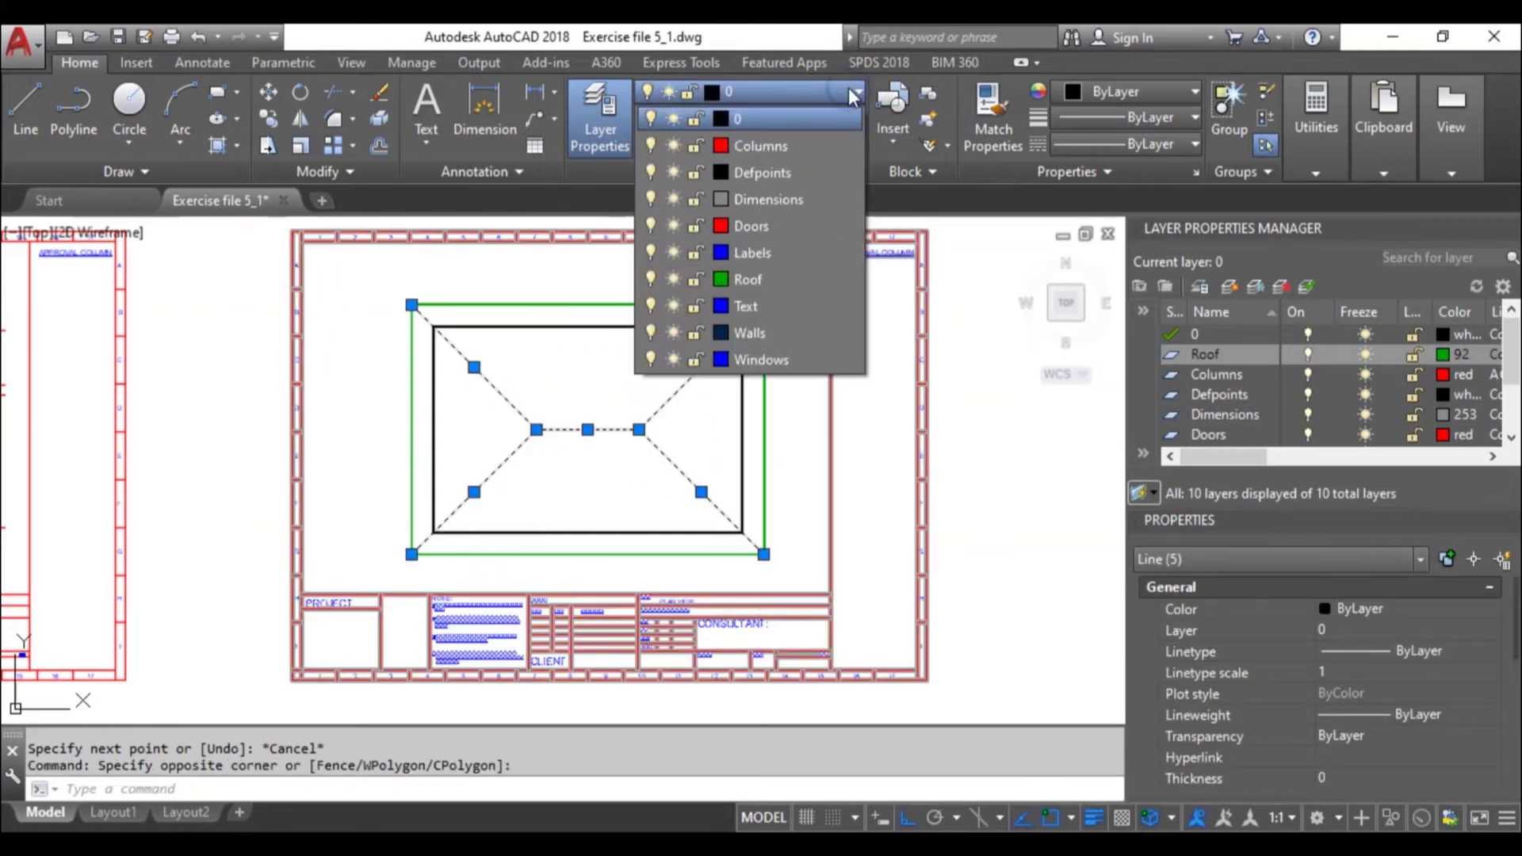
{"action": "left_click", "coordinate": [788, 279]}
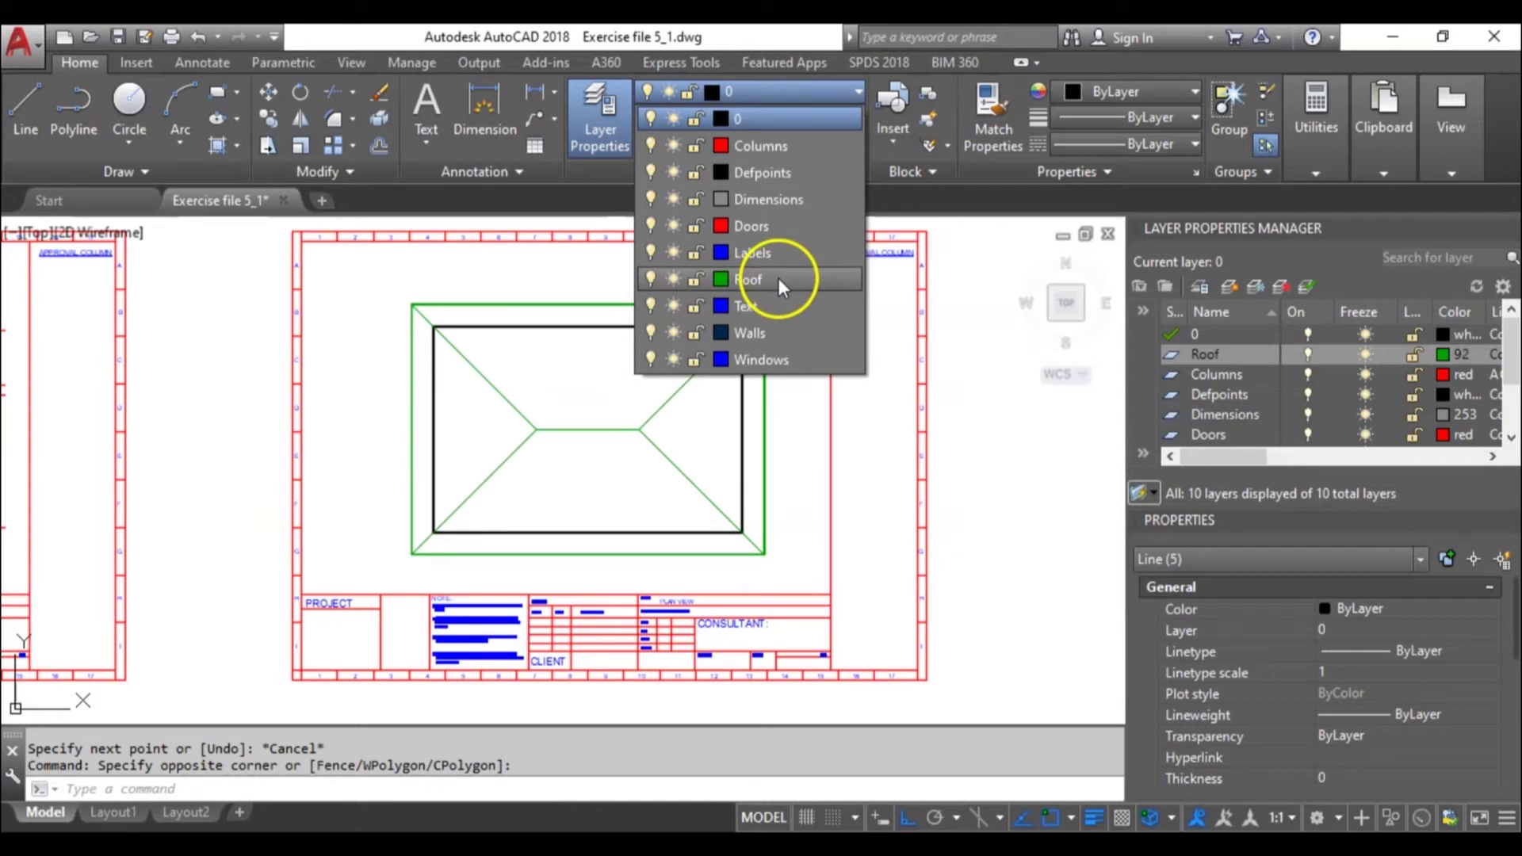
{"action": "left_click", "coordinate": [778, 280]}
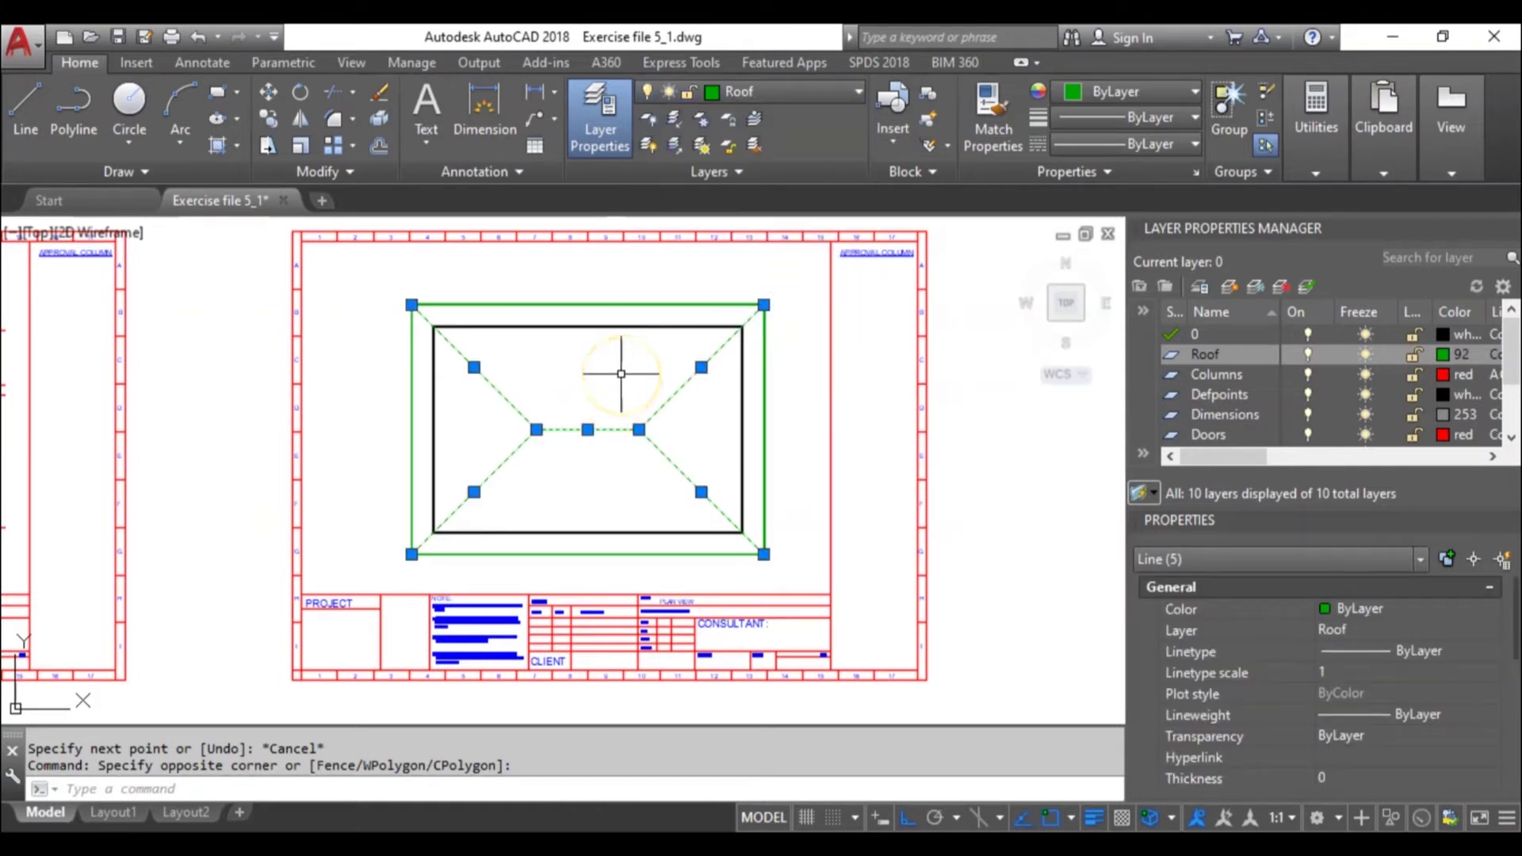
{"action": "key", "text": "Escape"}
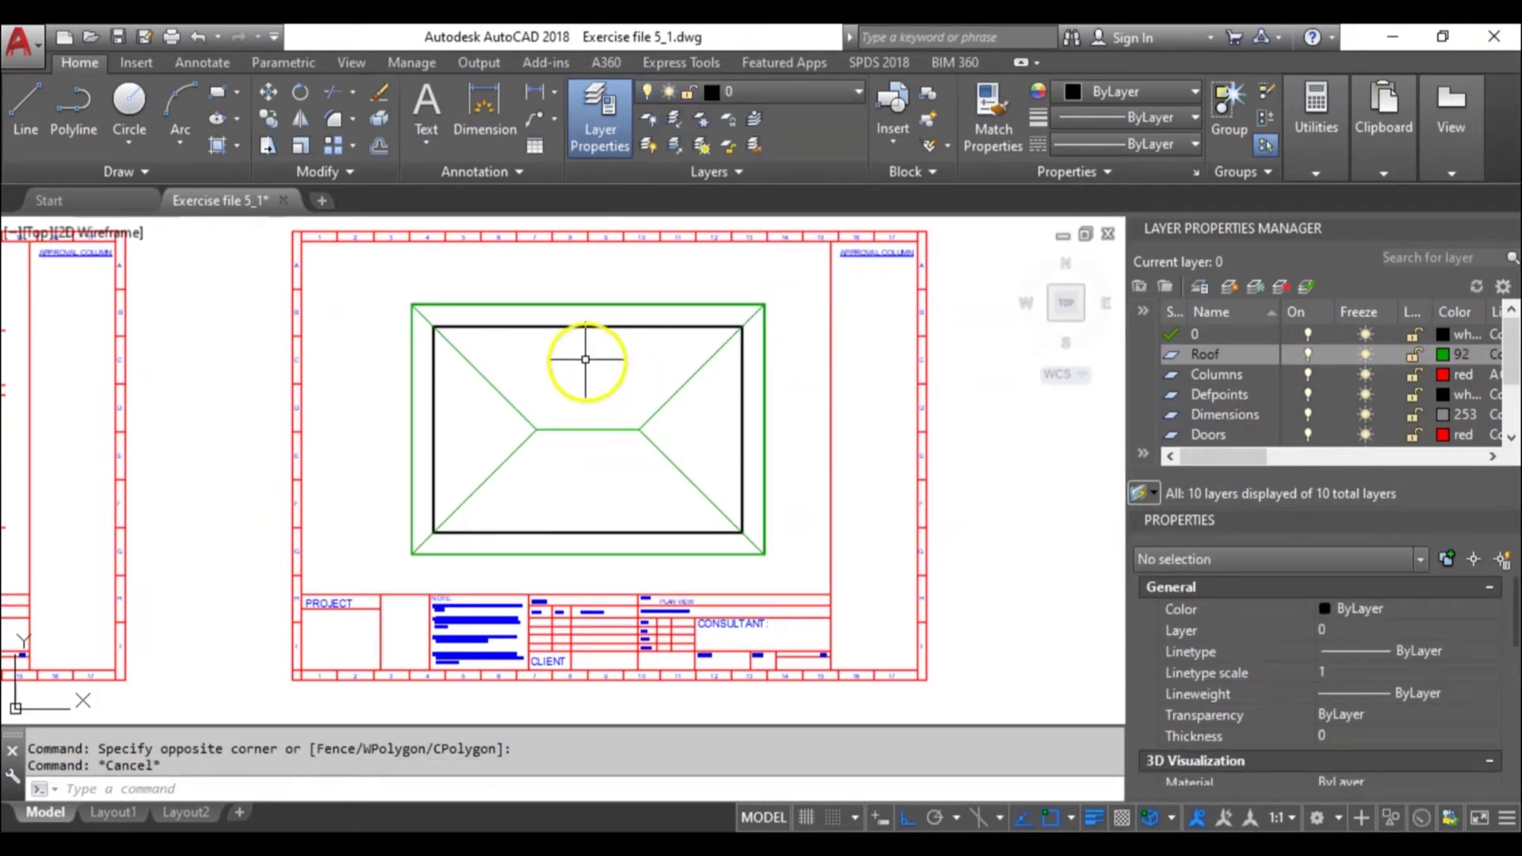
Offset the ridge line by 50 to both its upper and lower sides.
{"action": "scroll", "coordinate": [559, 429], "scroll_direction": "up", "scroll_amount": 2}
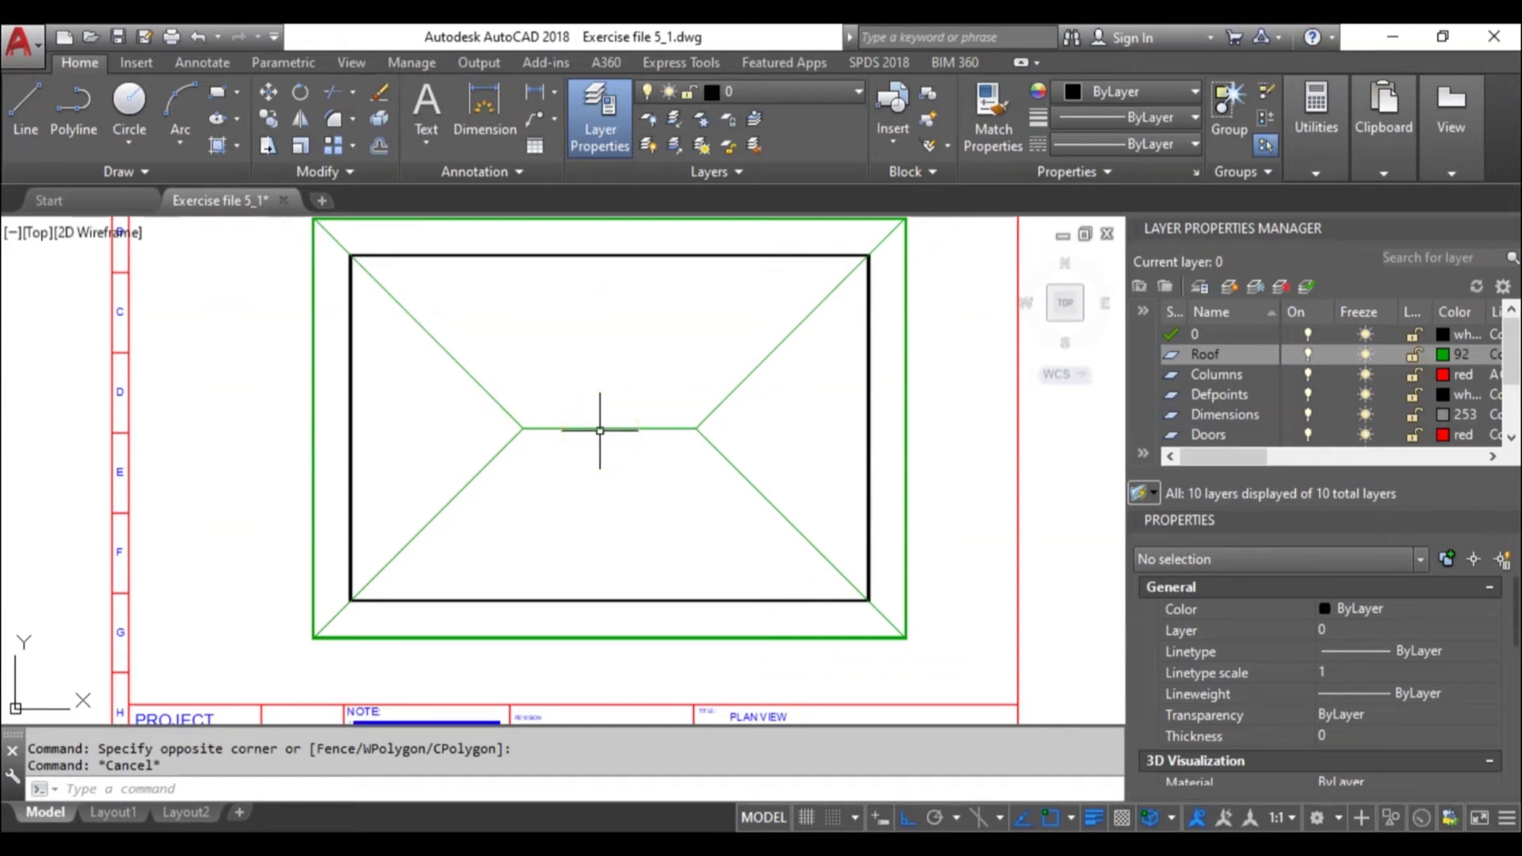
{"action": "mouse_move", "coordinate": [600, 429]}
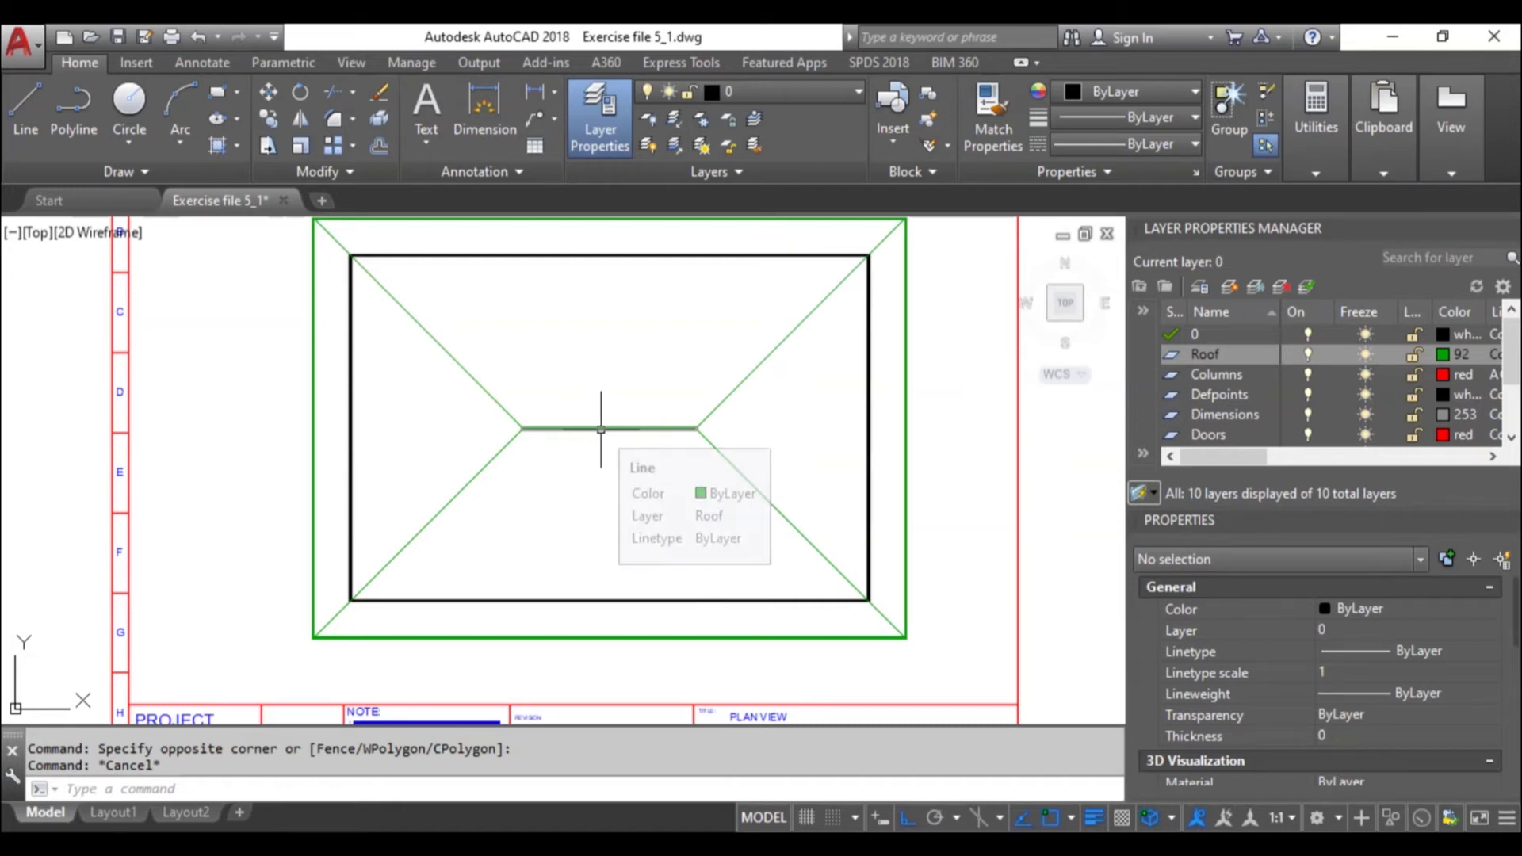
{"action": "left_click", "coordinate": [602, 428]}
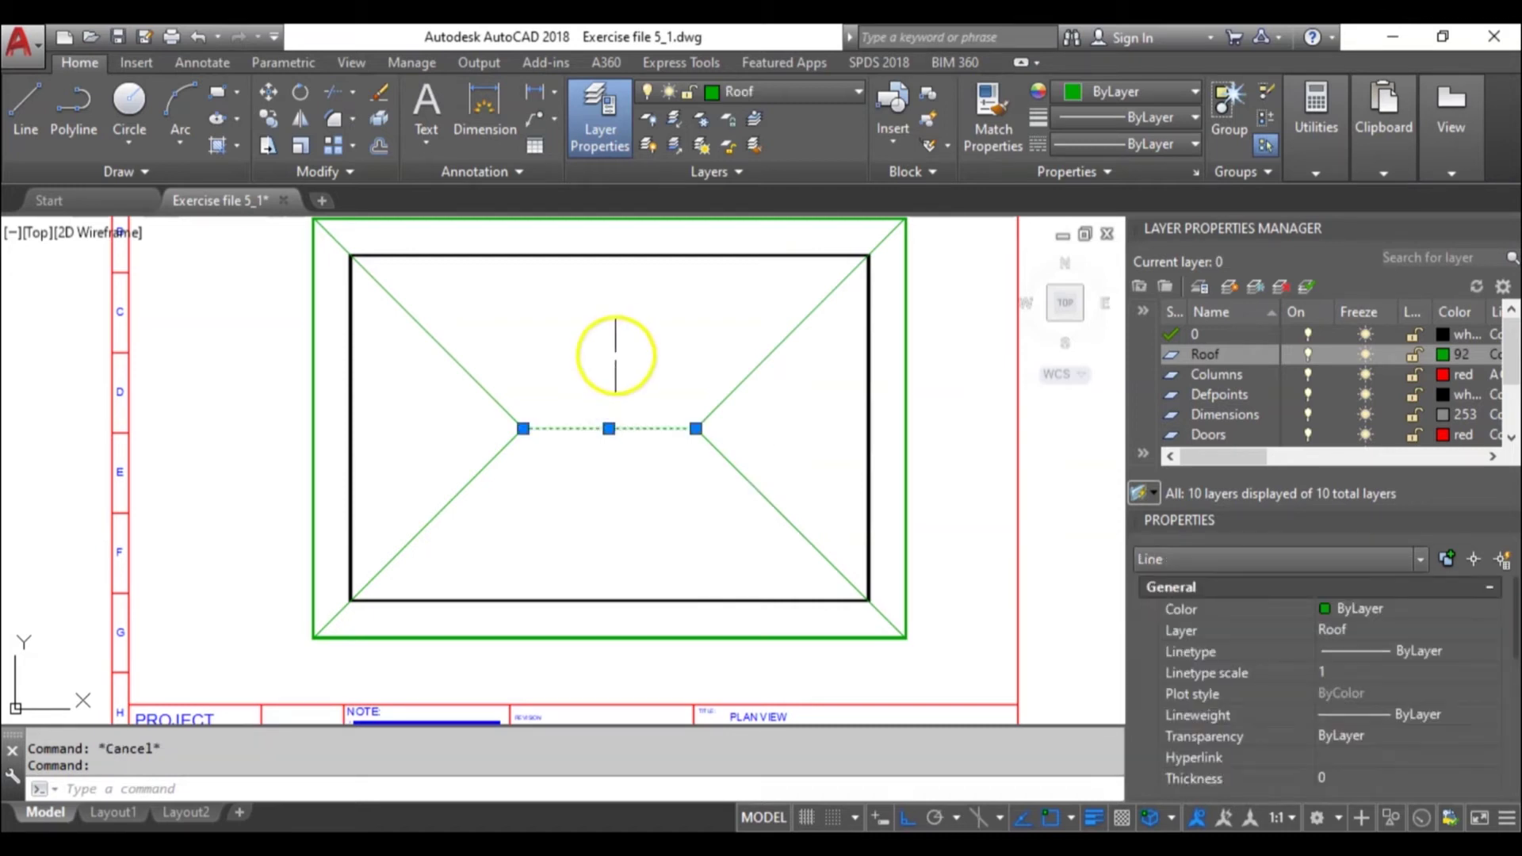
{"action": "type", "text": "o"}
{"action": "key", "text": "Return"}
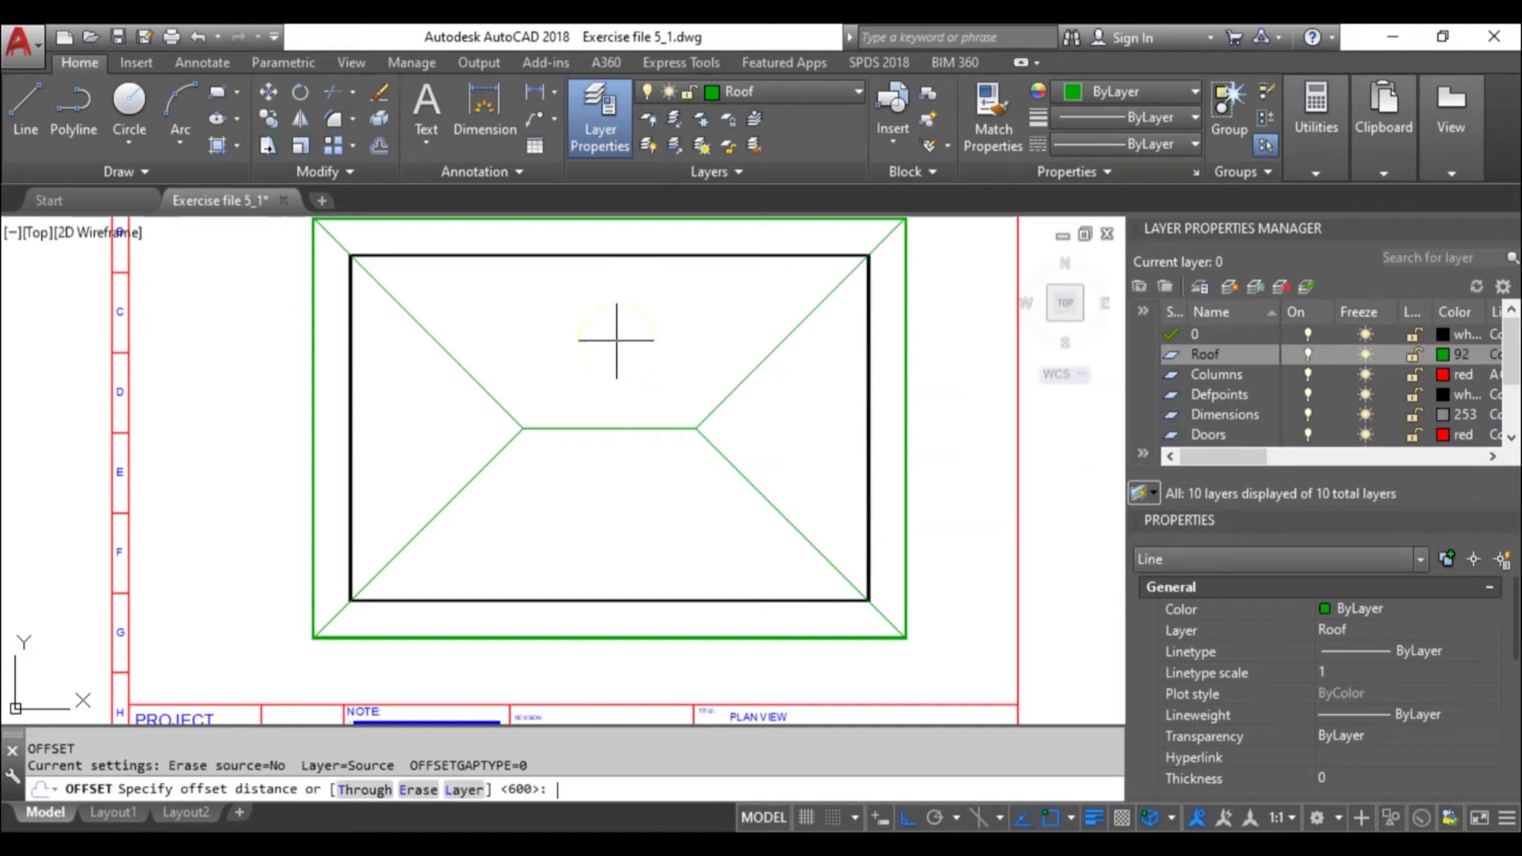
{"action": "type", "text": "50"}
{"action": "key", "text": "Return"}
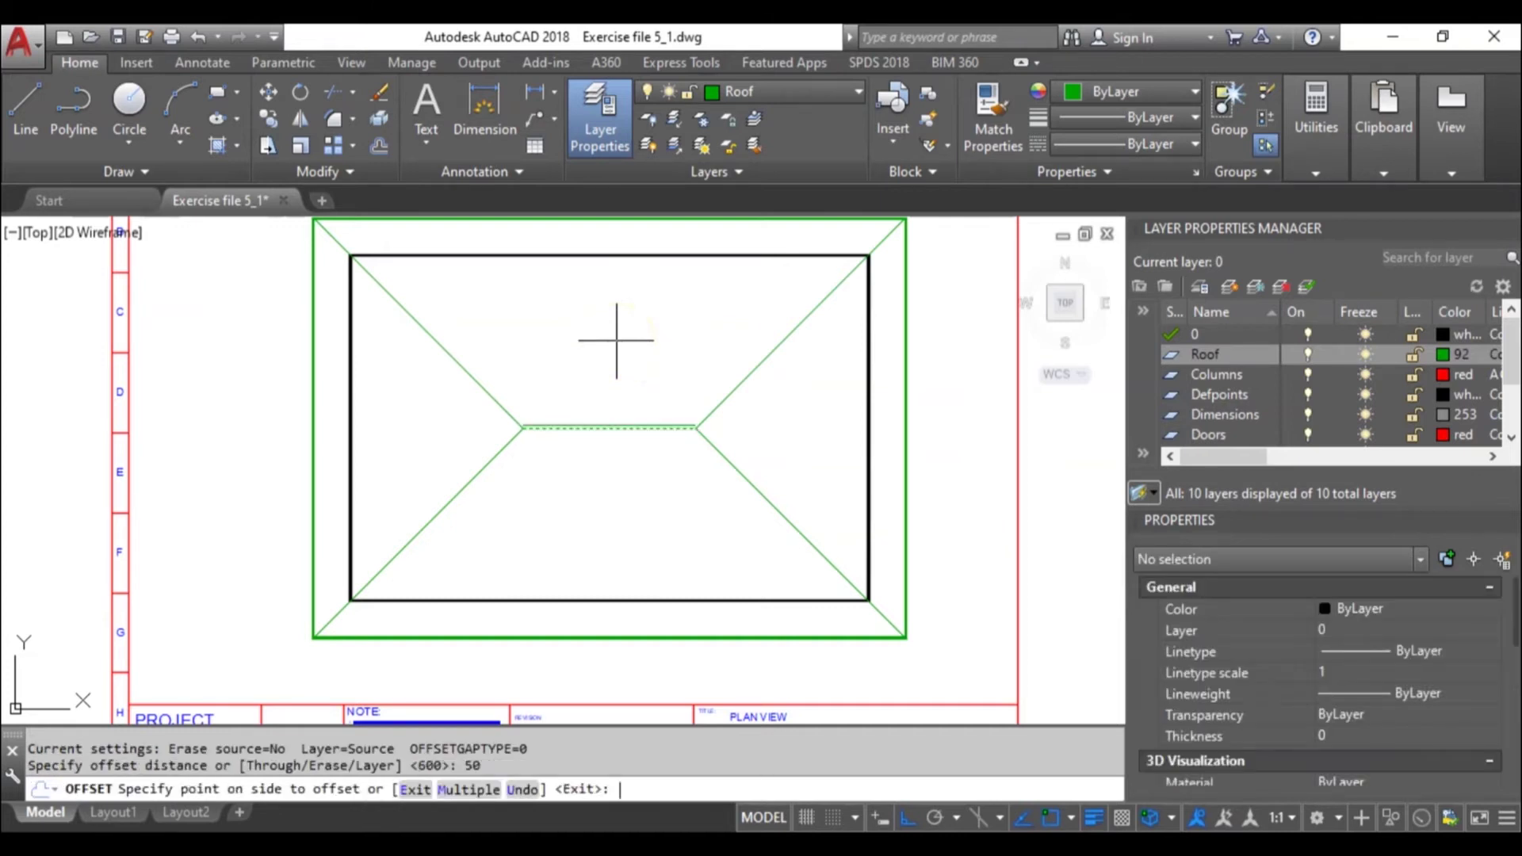
{"action": "left_click", "coordinate": [616, 340]}
{"action": "scroll", "coordinate": [589, 426], "scroll_direction": "up", "scroll_amount": 1}
{"action": "scroll", "coordinate": [589, 426], "scroll_direction": "up", "scroll_amount": 2}
{"action": "left_click", "coordinate": [585, 431]}
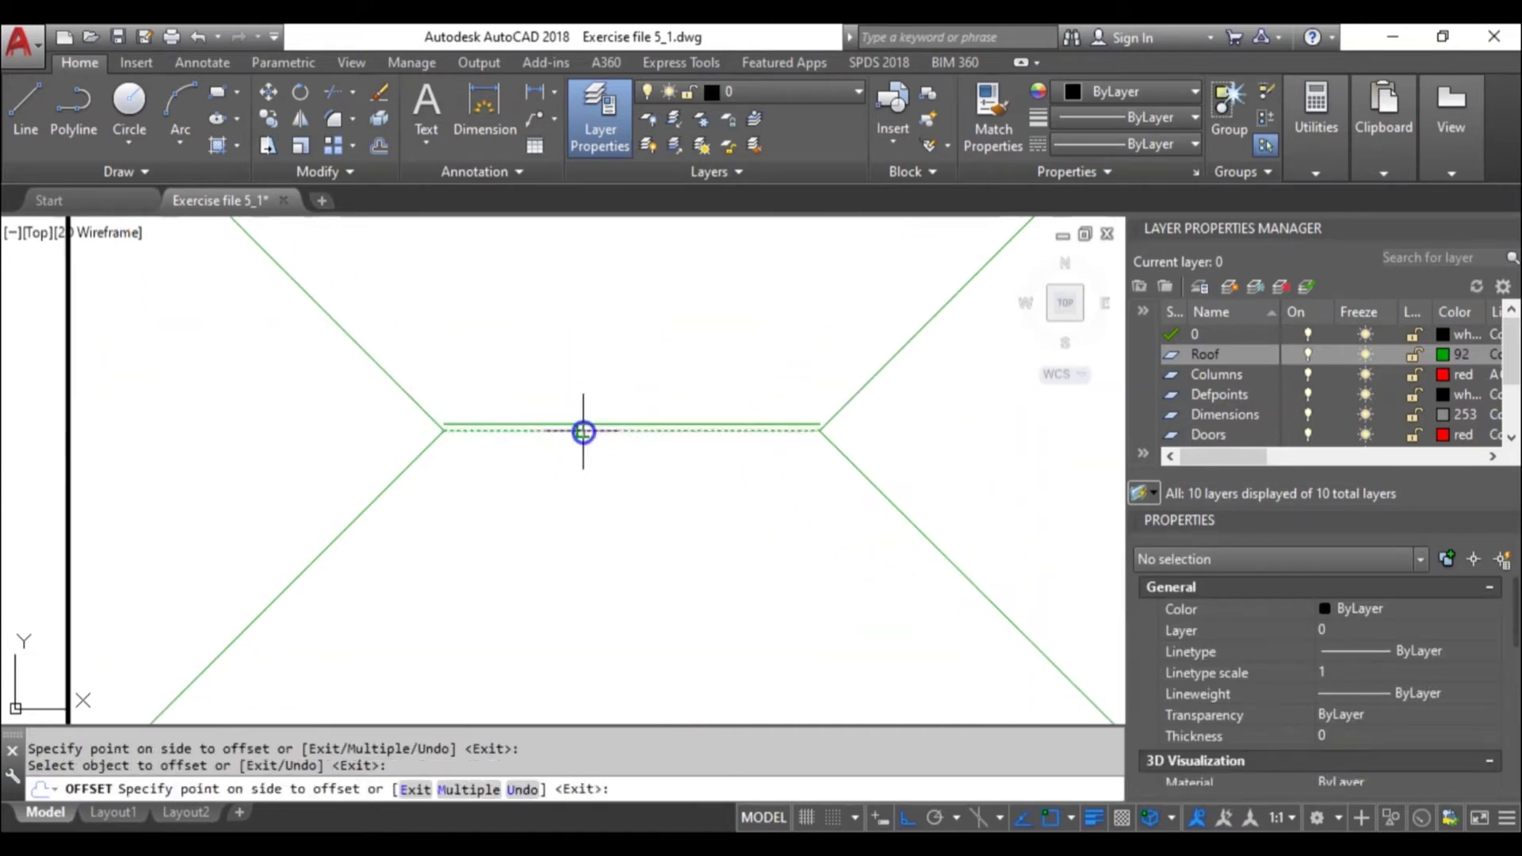
{"action": "left_click", "coordinate": [696, 452]}
Offset the two right hip lines by 50 to both of their sides.
{"action": "left_click", "coordinate": [849, 410]}
{"action": "left_click", "coordinate": [795, 359]}
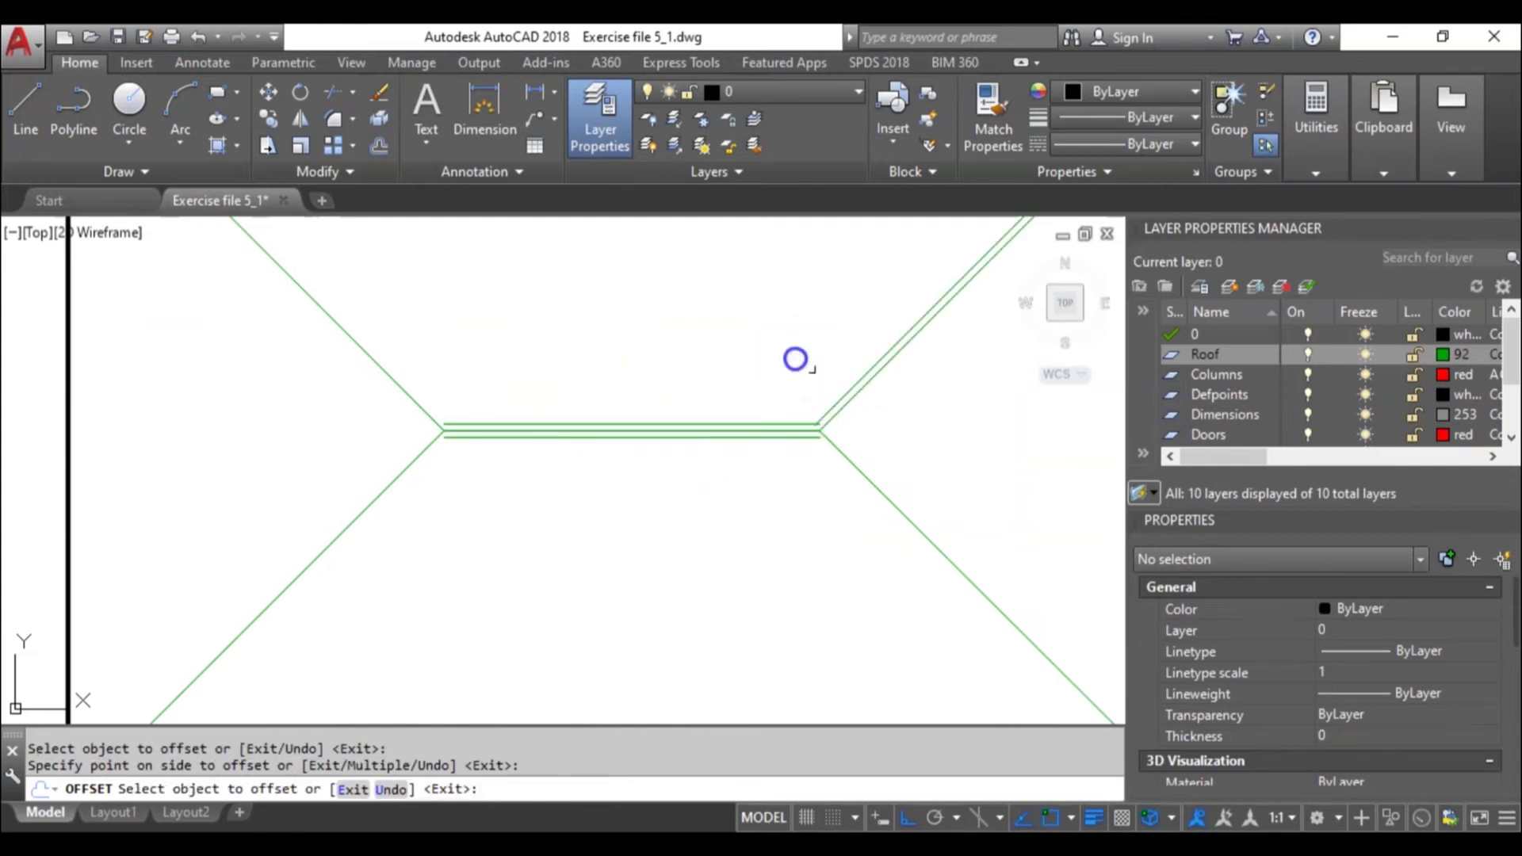
{"action": "left_click", "coordinate": [859, 400]}
{"action": "left_click", "coordinate": [857, 394]}
{"action": "left_click", "coordinate": [866, 474]}
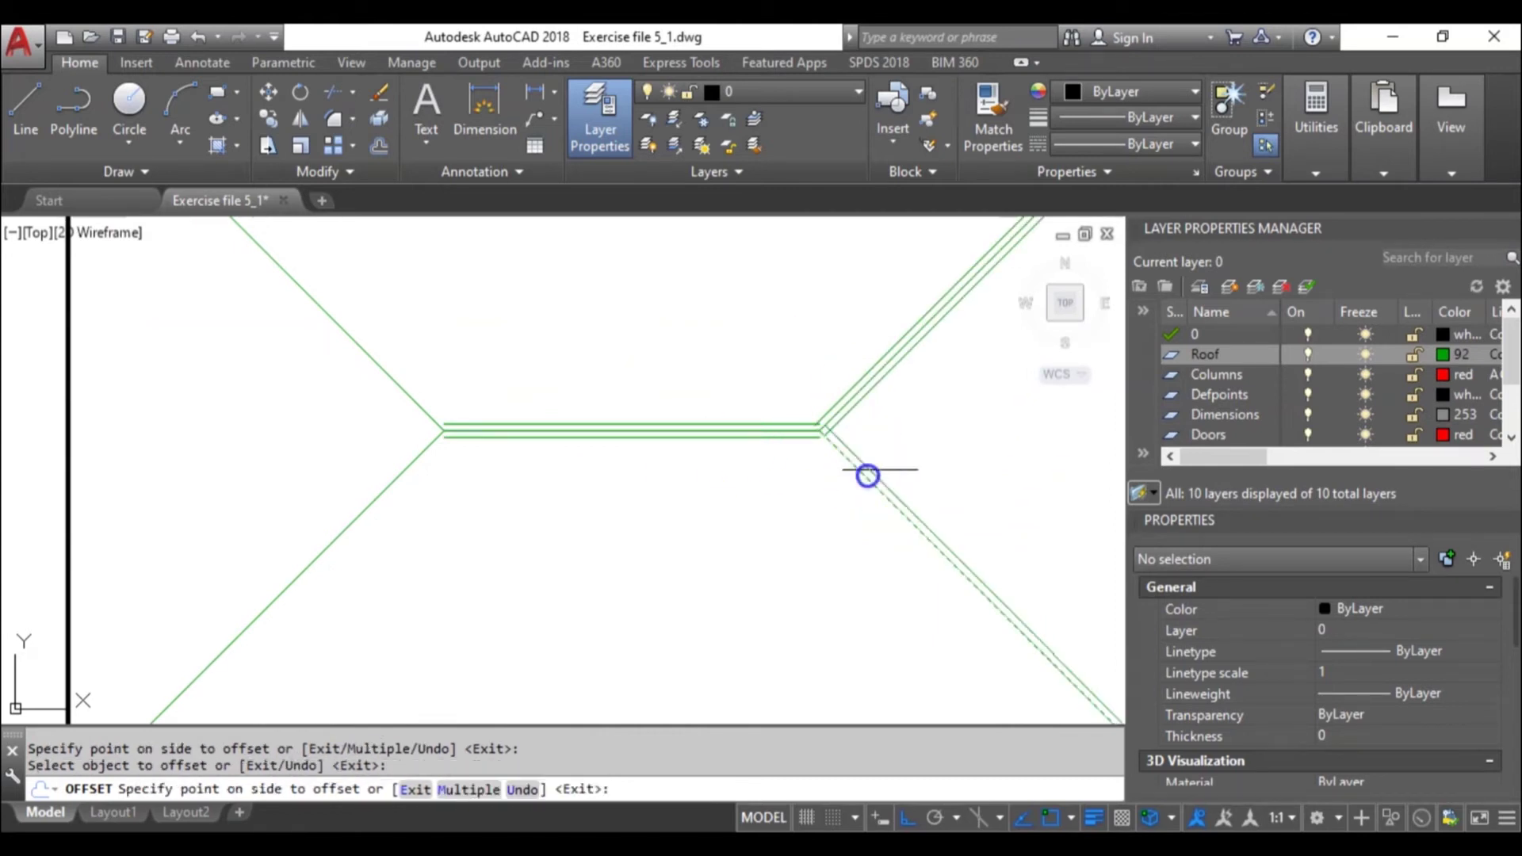
{"action": "left_click", "coordinate": [893, 462]}
{"action": "left_click", "coordinate": [873, 483]}
{"action": "left_click", "coordinate": [828, 491]}
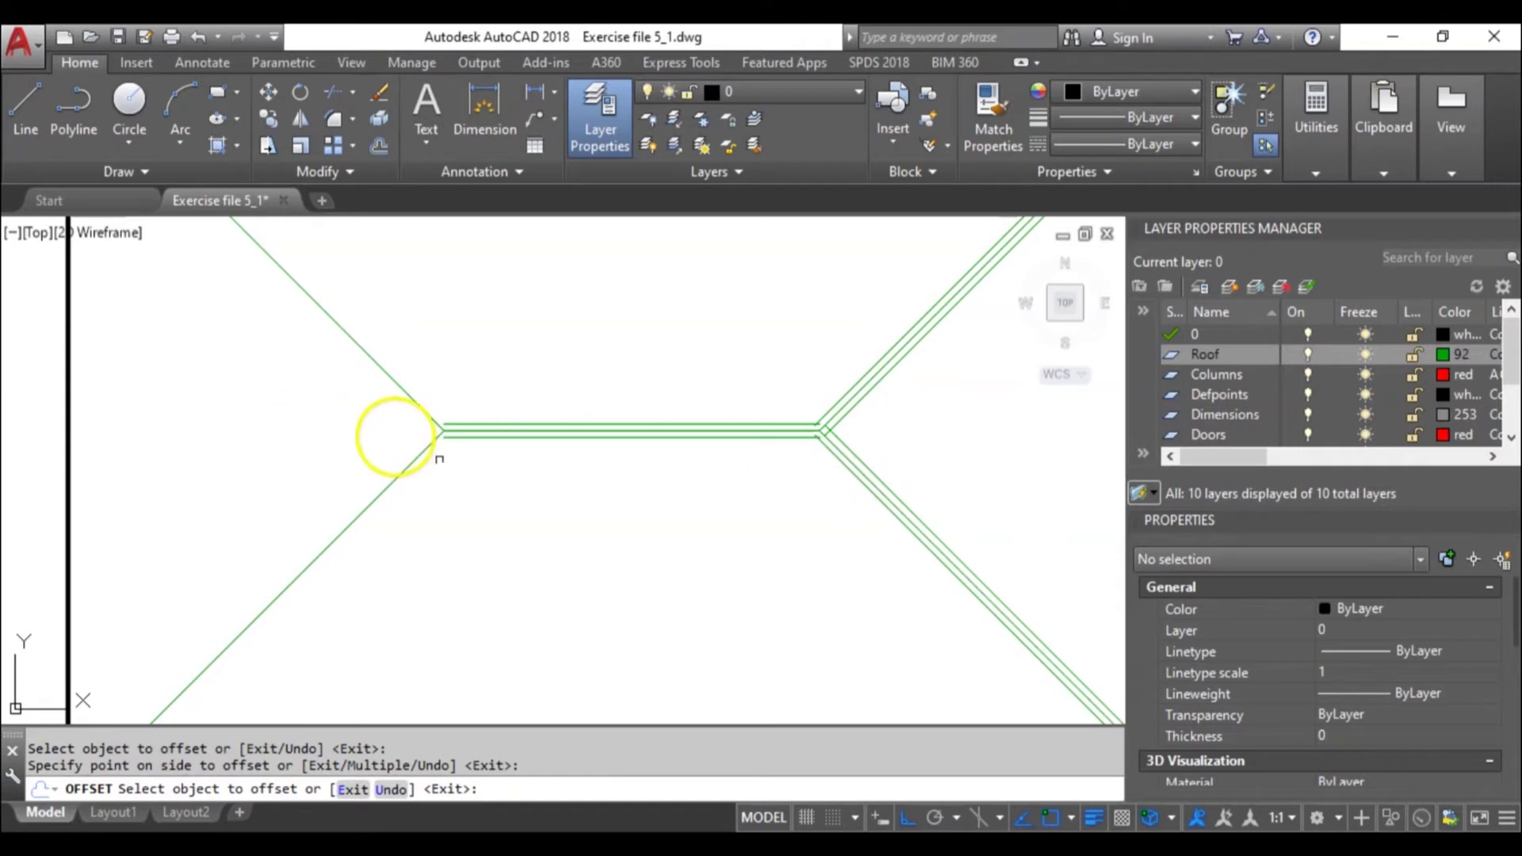
Offset the two left hip lines by 50 to both of their sides.
{"action": "left_click", "coordinate": [412, 462]}
{"action": "left_click", "coordinate": [376, 444]}
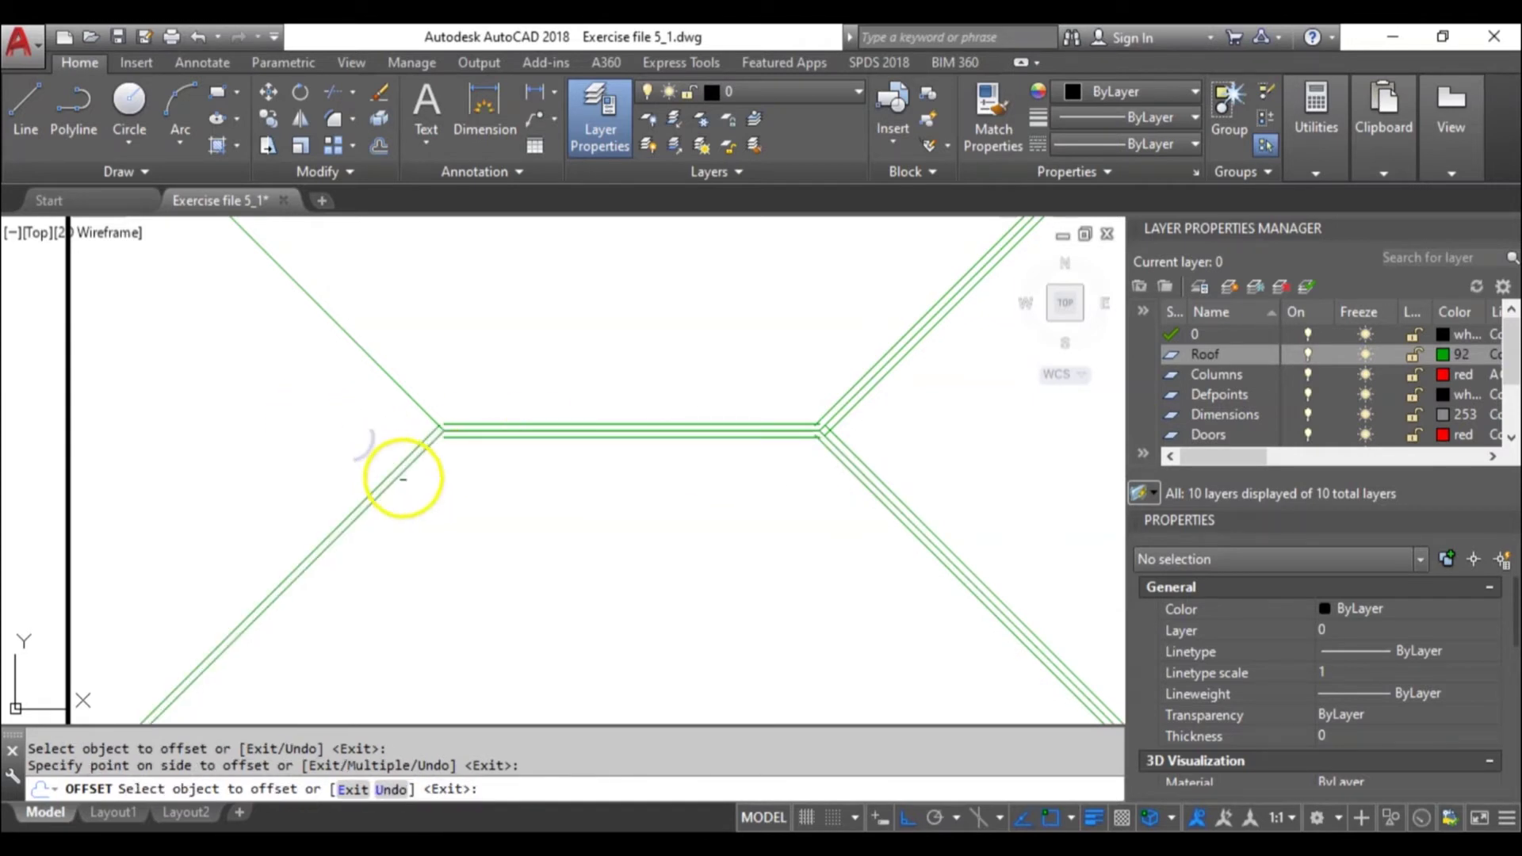
{"action": "left_click", "coordinate": [406, 403]}
{"action": "left_click", "coordinate": [435, 367]}
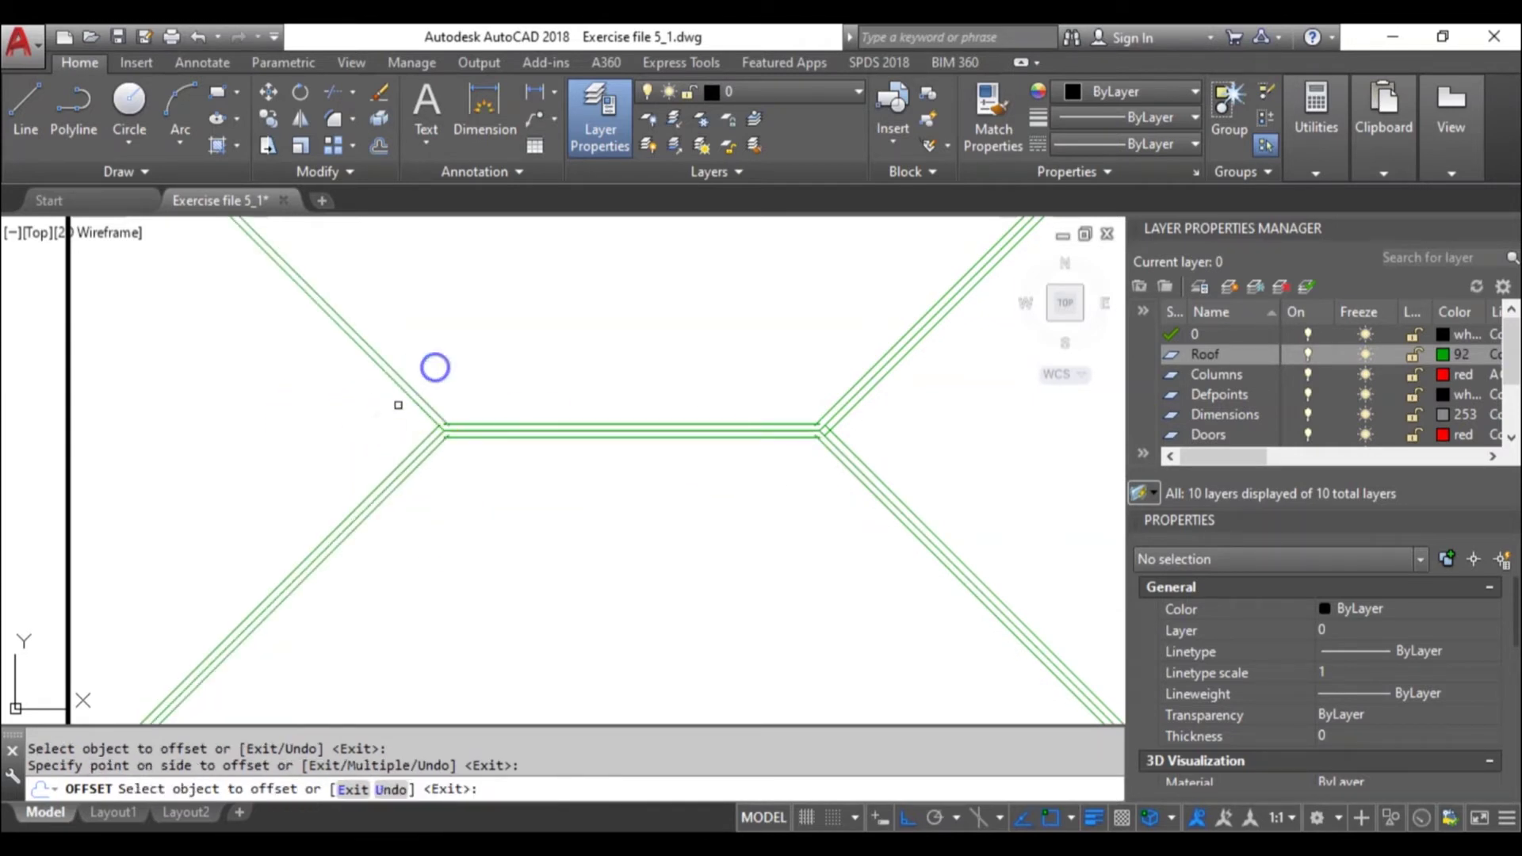
{"action": "left_click", "coordinate": [400, 391]}
{"action": "left_click", "coordinate": [358, 424]}
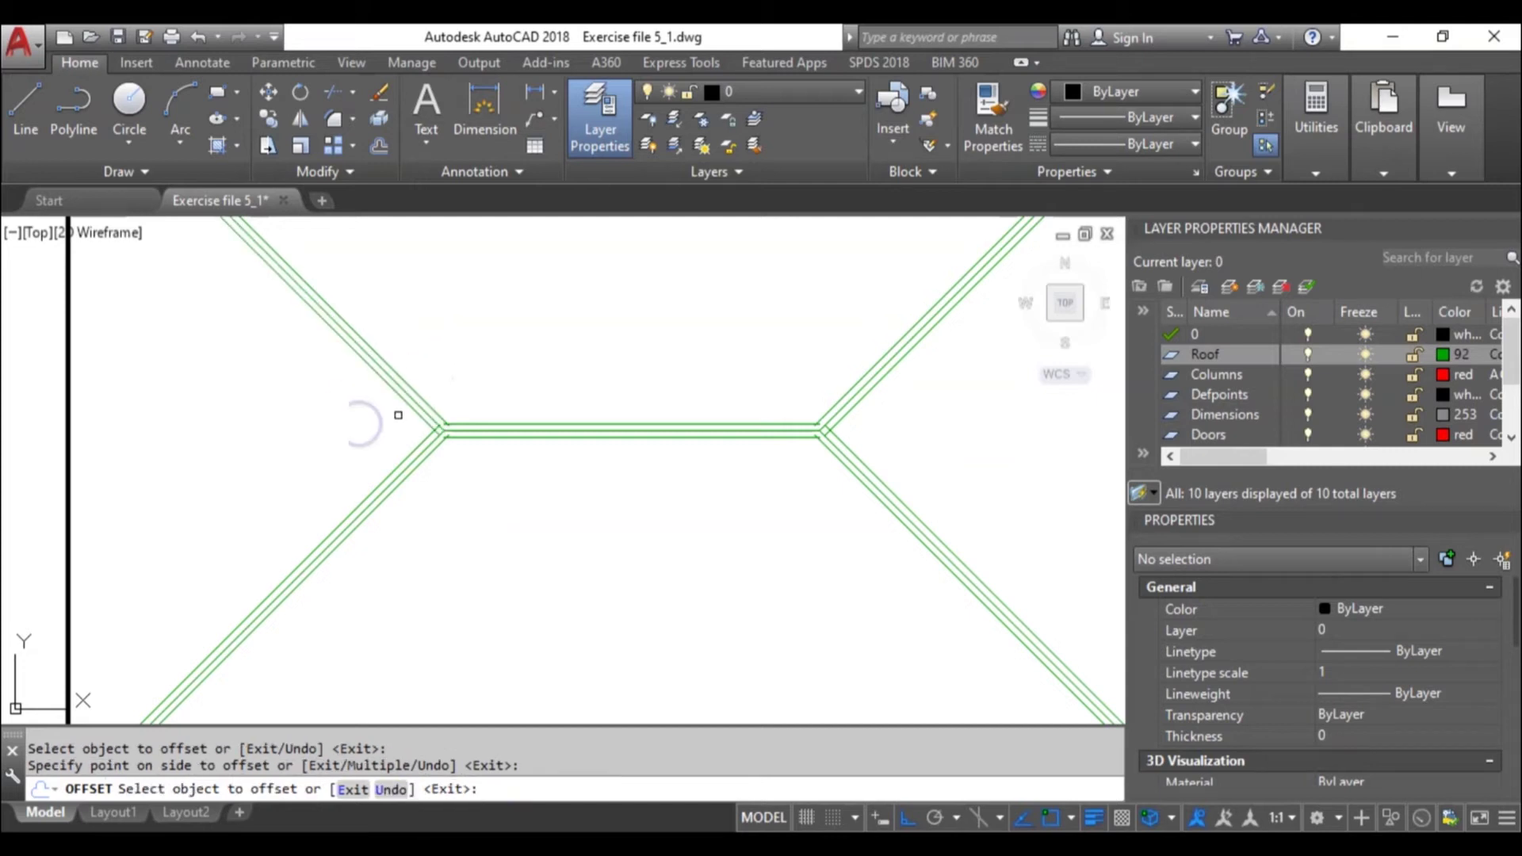
{"action": "key", "text": "Escape"}
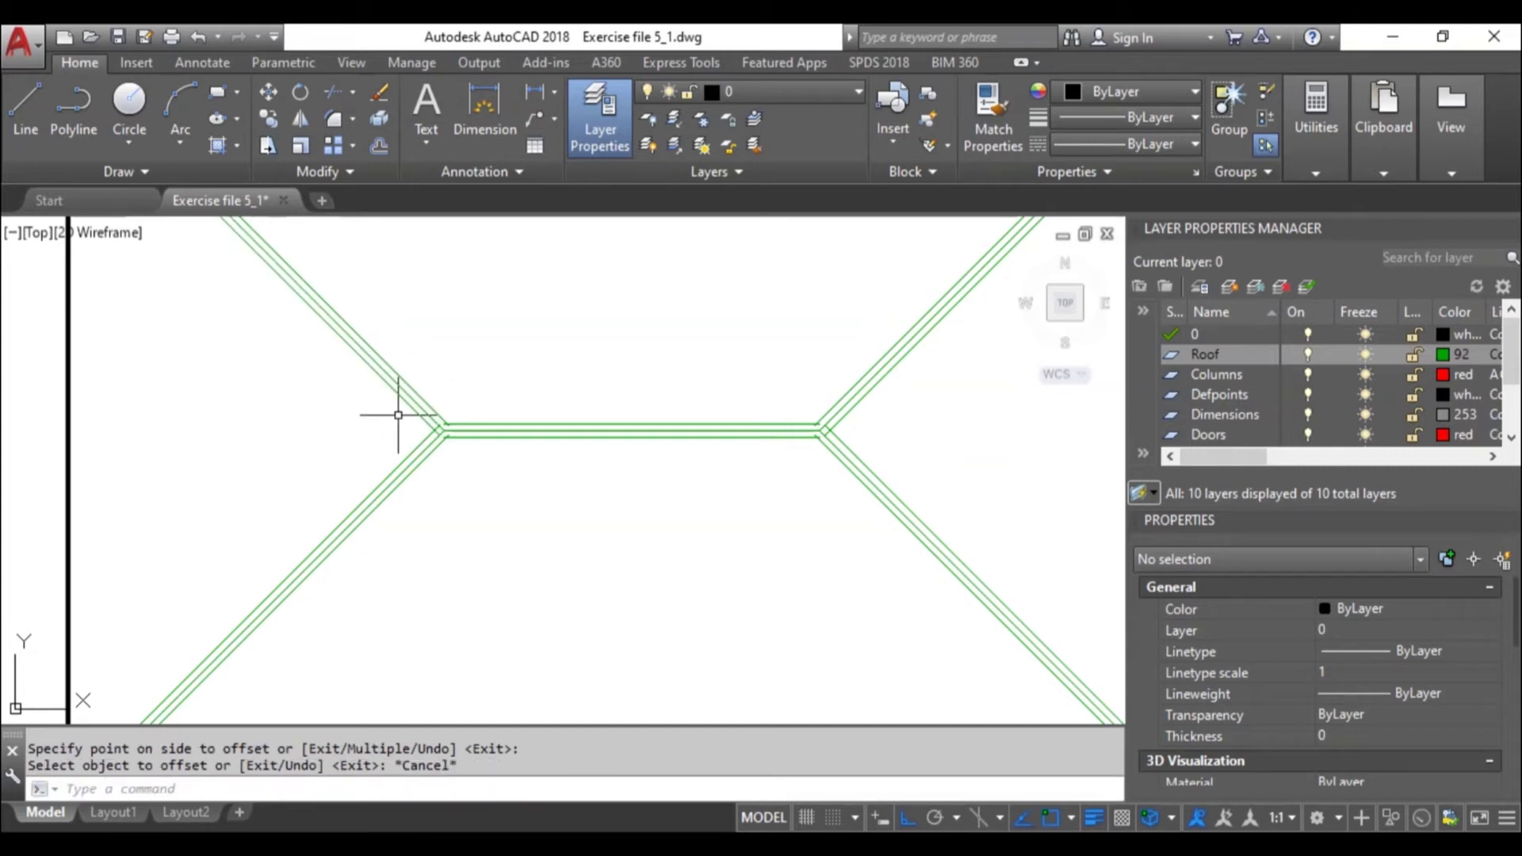
Trim the overlapping ends of the offset lines where the left hips meet the ridge.
{"action": "type", "text": "tr"}
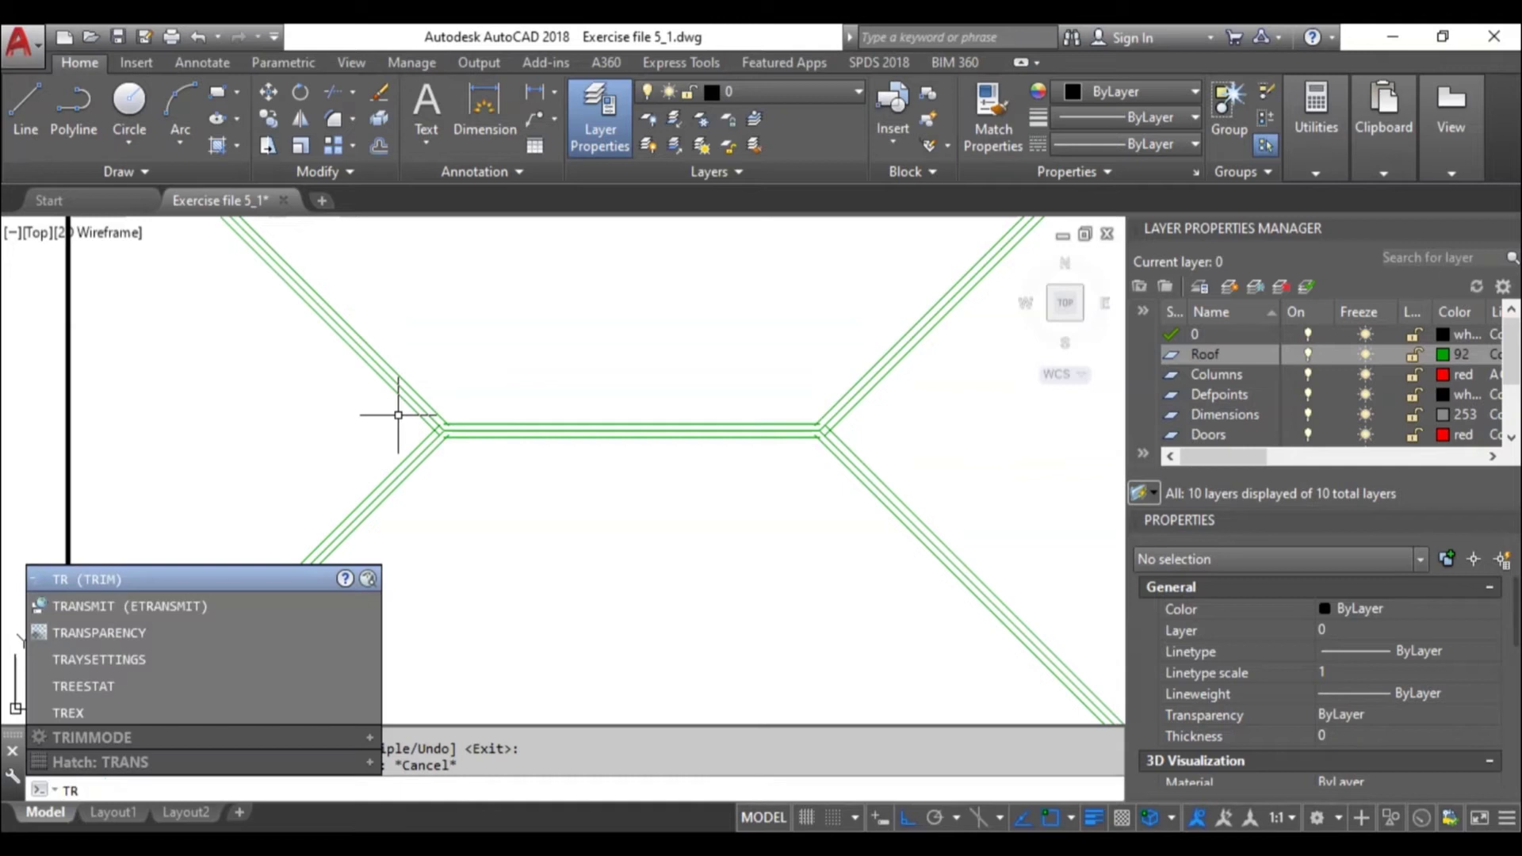
{"action": "key", "text": "Return"}
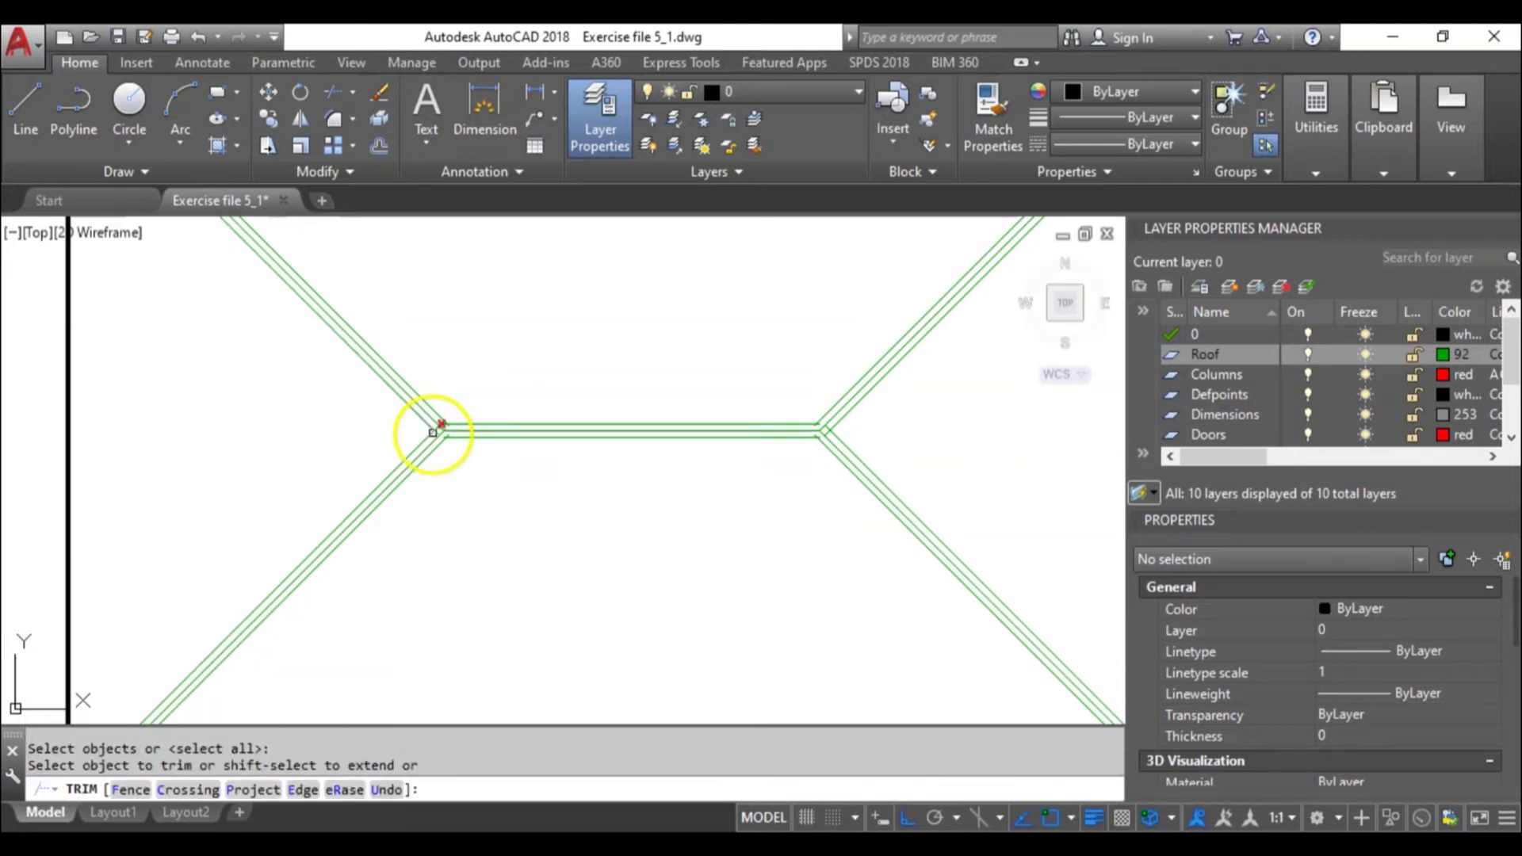
{"action": "scroll", "coordinate": [435, 432], "scroll_direction": "up", "scroll_amount": 4}
{"action": "left_click", "coordinate": [411, 392]}
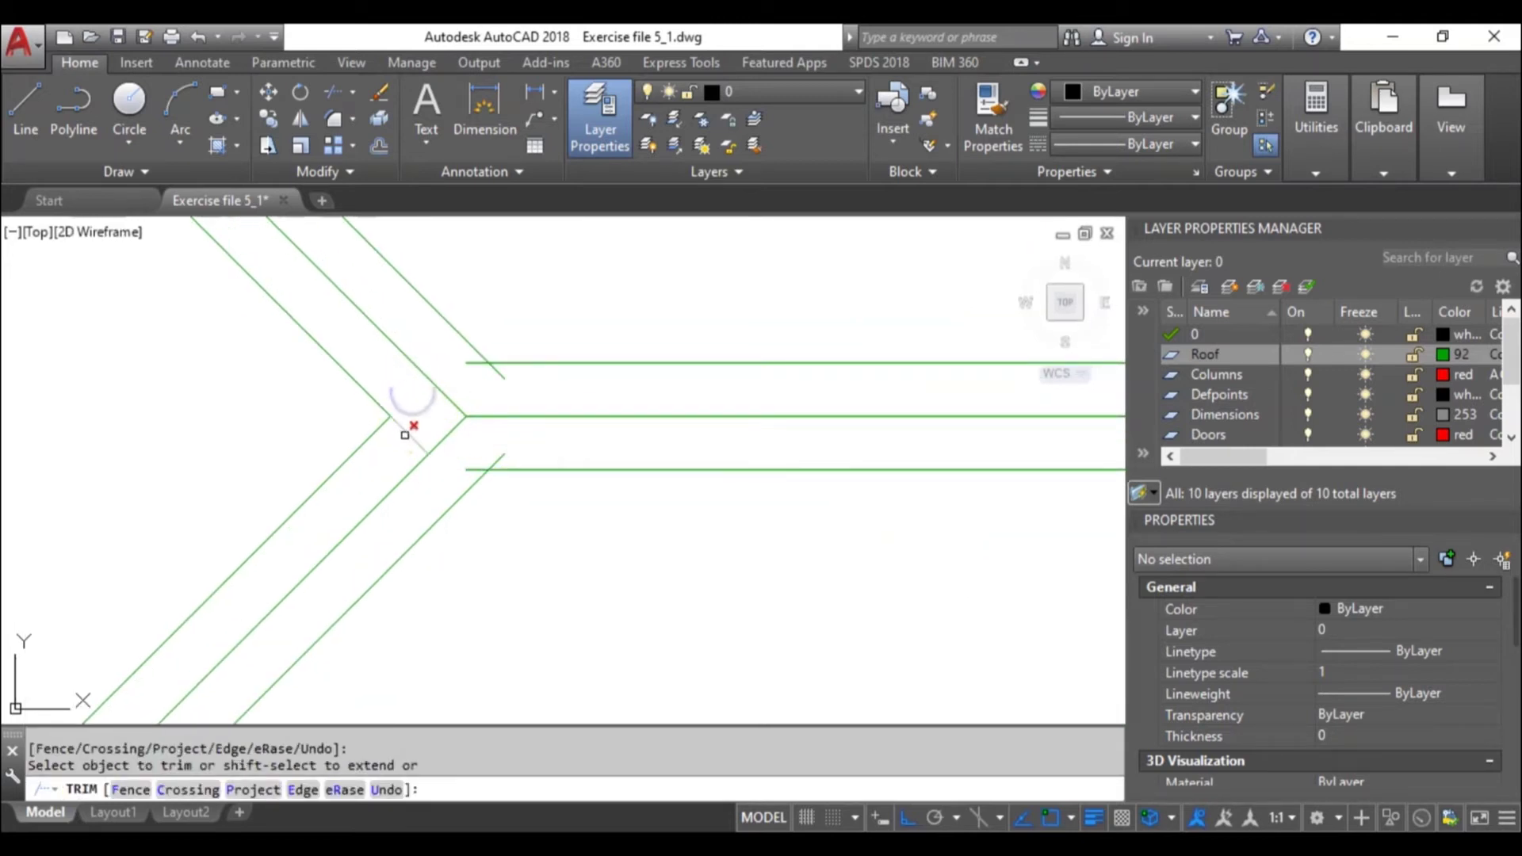
{"action": "left_click", "coordinate": [459, 435]}
{"action": "left_click", "coordinate": [472, 467]}
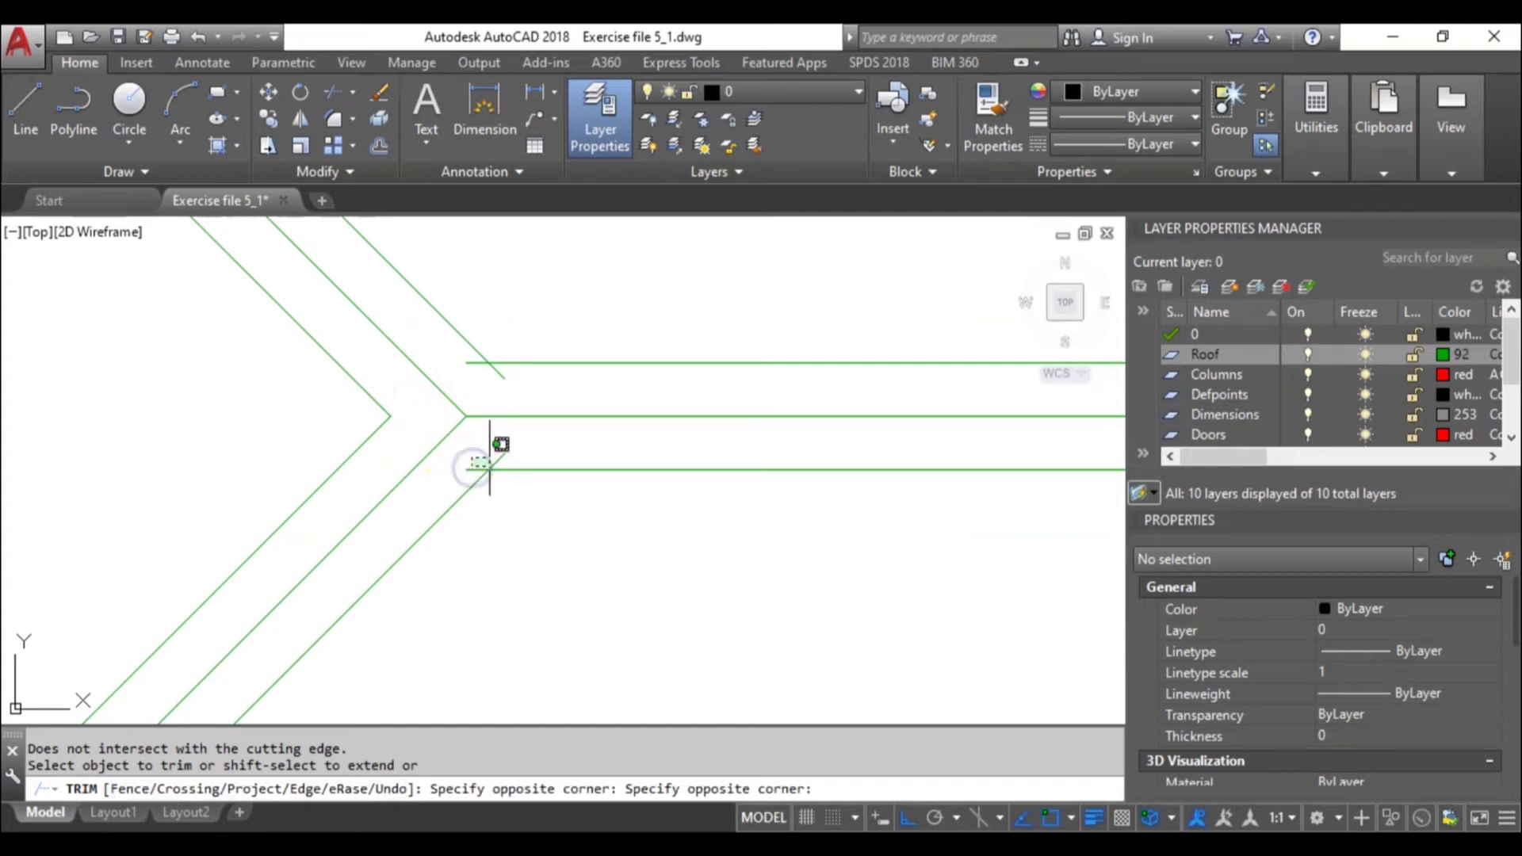
{"action": "left_click", "coordinate": [491, 458]}
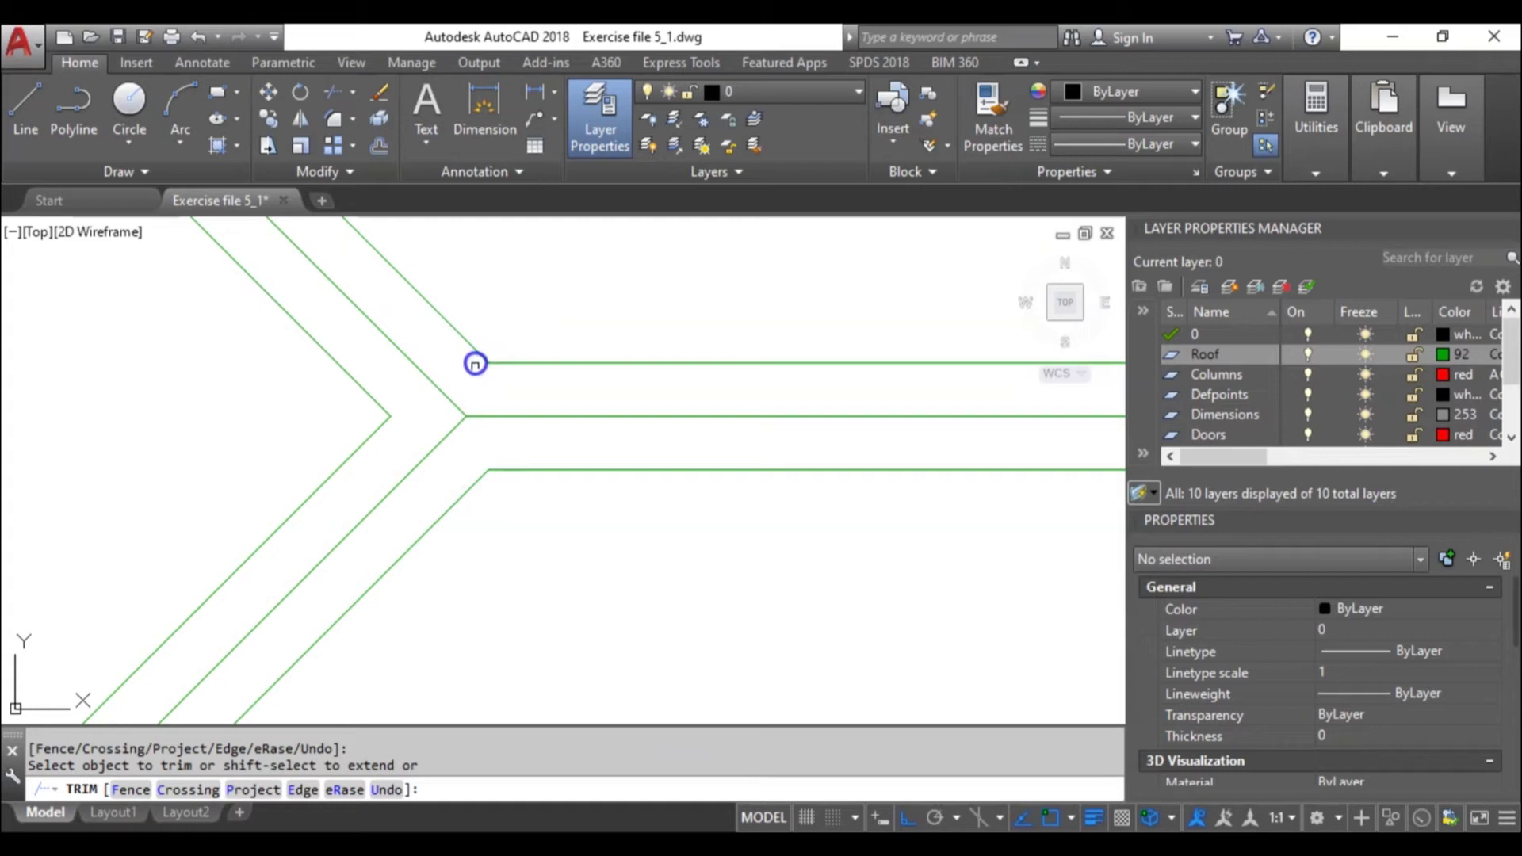
{"action": "left_click", "coordinate": [474, 364]}
Trim the overlapping ends of the offset lines where the right hips meet the ridge.
{"action": "scroll", "coordinate": [503, 401], "scroll_direction": "down", "scroll_amount": 3}
{"action": "scroll", "coordinate": [486, 435], "scroll_direction": "up", "scroll_amount": 5}
{"action": "left_click", "coordinate": [488, 436]}
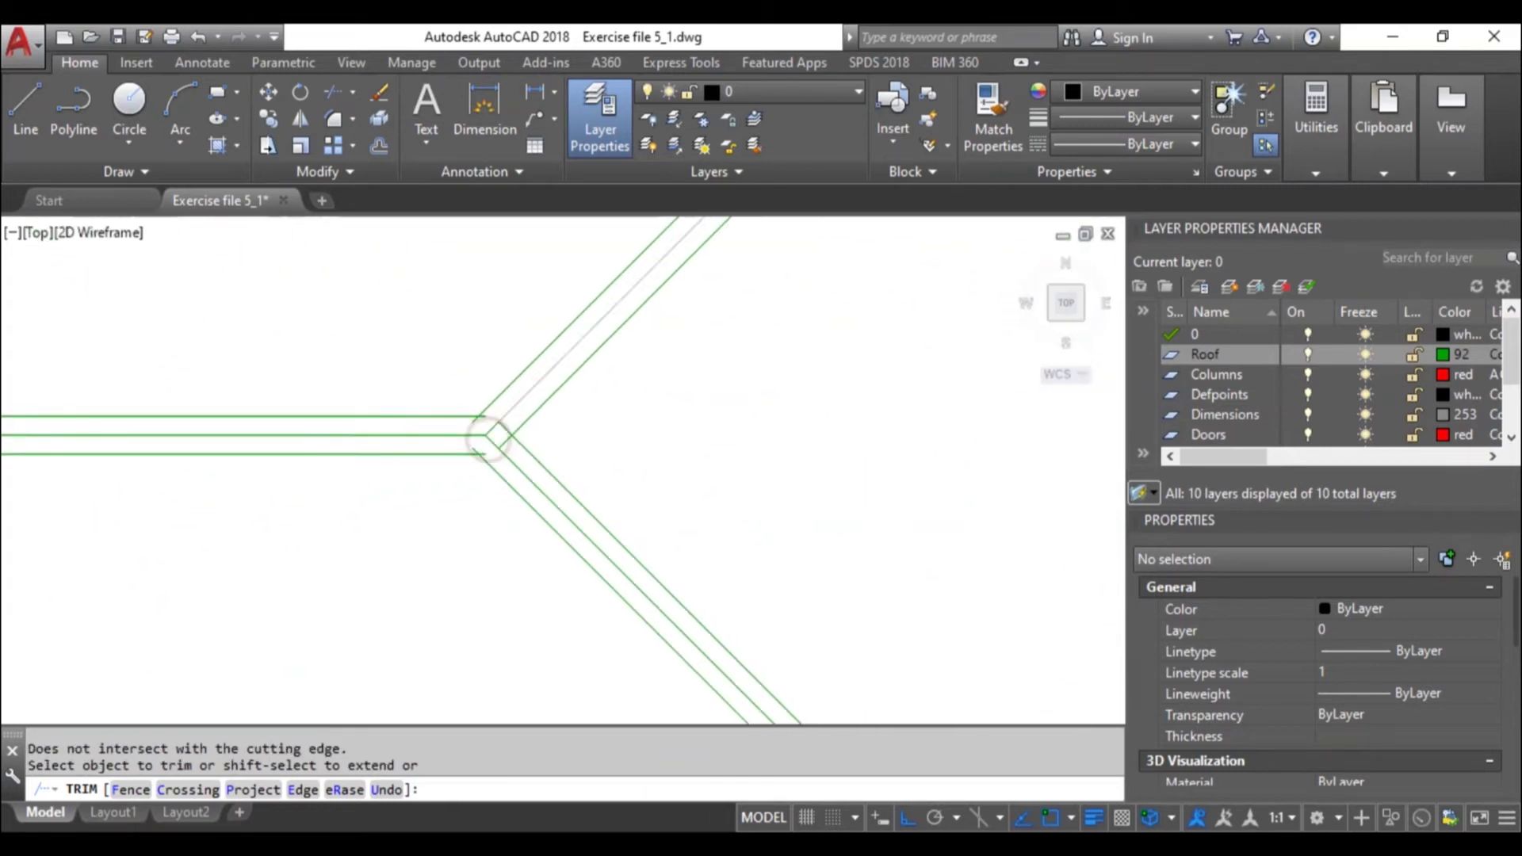
{"action": "scroll", "coordinate": [485, 436], "scroll_direction": "up", "scroll_amount": 2}
{"action": "left_click", "coordinate": [423, 425]}
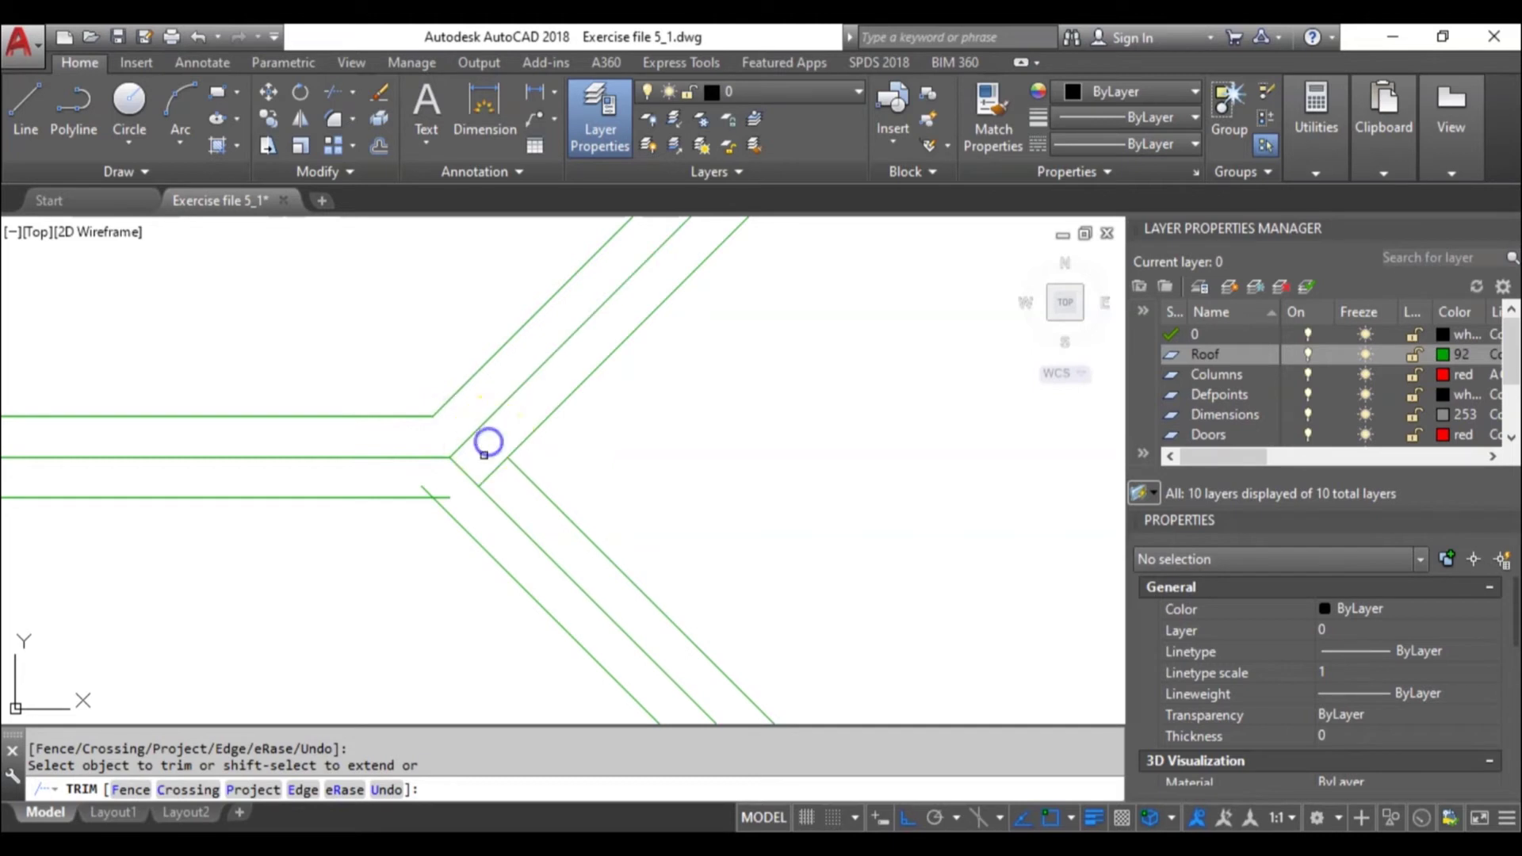
{"action": "left_click", "coordinate": [424, 486]}
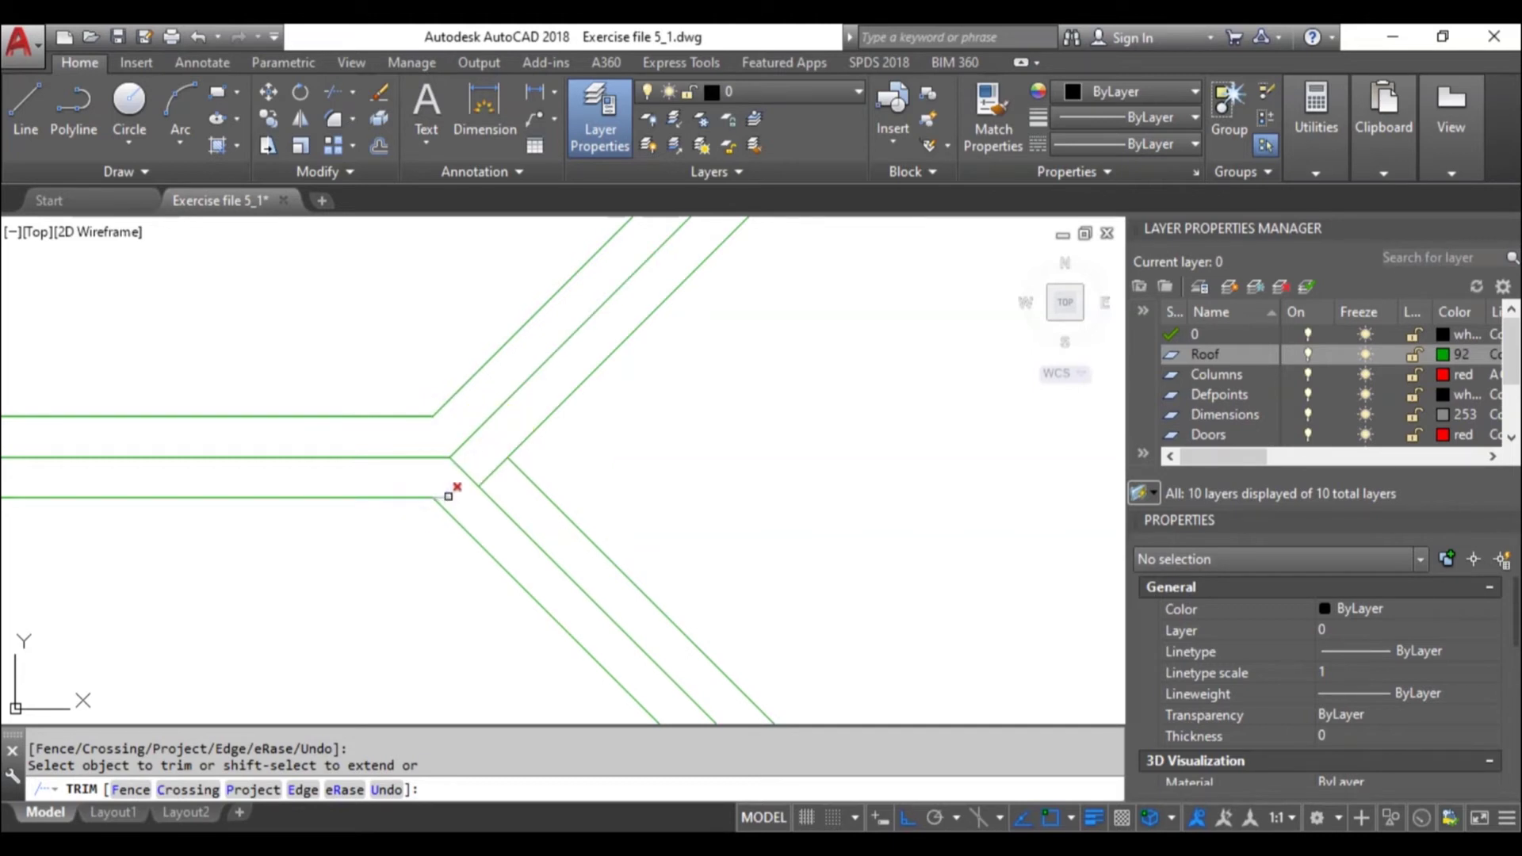
{"action": "left_click", "coordinate": [453, 458]}
{"action": "scroll", "coordinate": [547, 428], "scroll_direction": "down", "scroll_amount": 2}
{"action": "scroll", "coordinate": [539, 436], "scroll_direction": "up", "scroll_amount": 2}
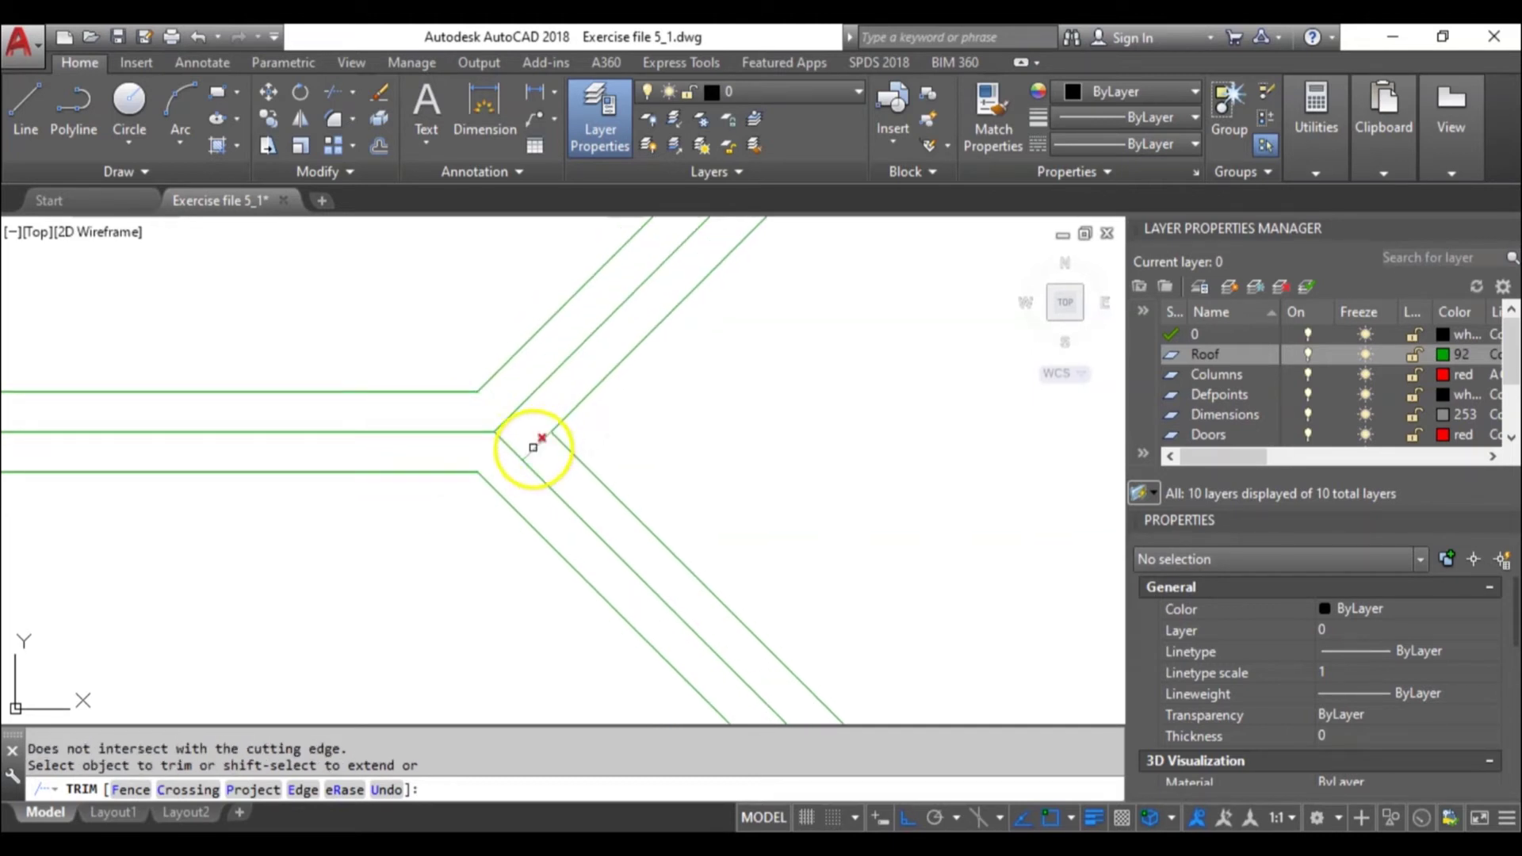
{"action": "left_click", "coordinate": [534, 448]}
Trim the offset hip line ends that project beyond the roof edge's upper-left corner.
{"action": "scroll", "coordinate": [622, 411], "scroll_direction": "down", "scroll_amount": 2}
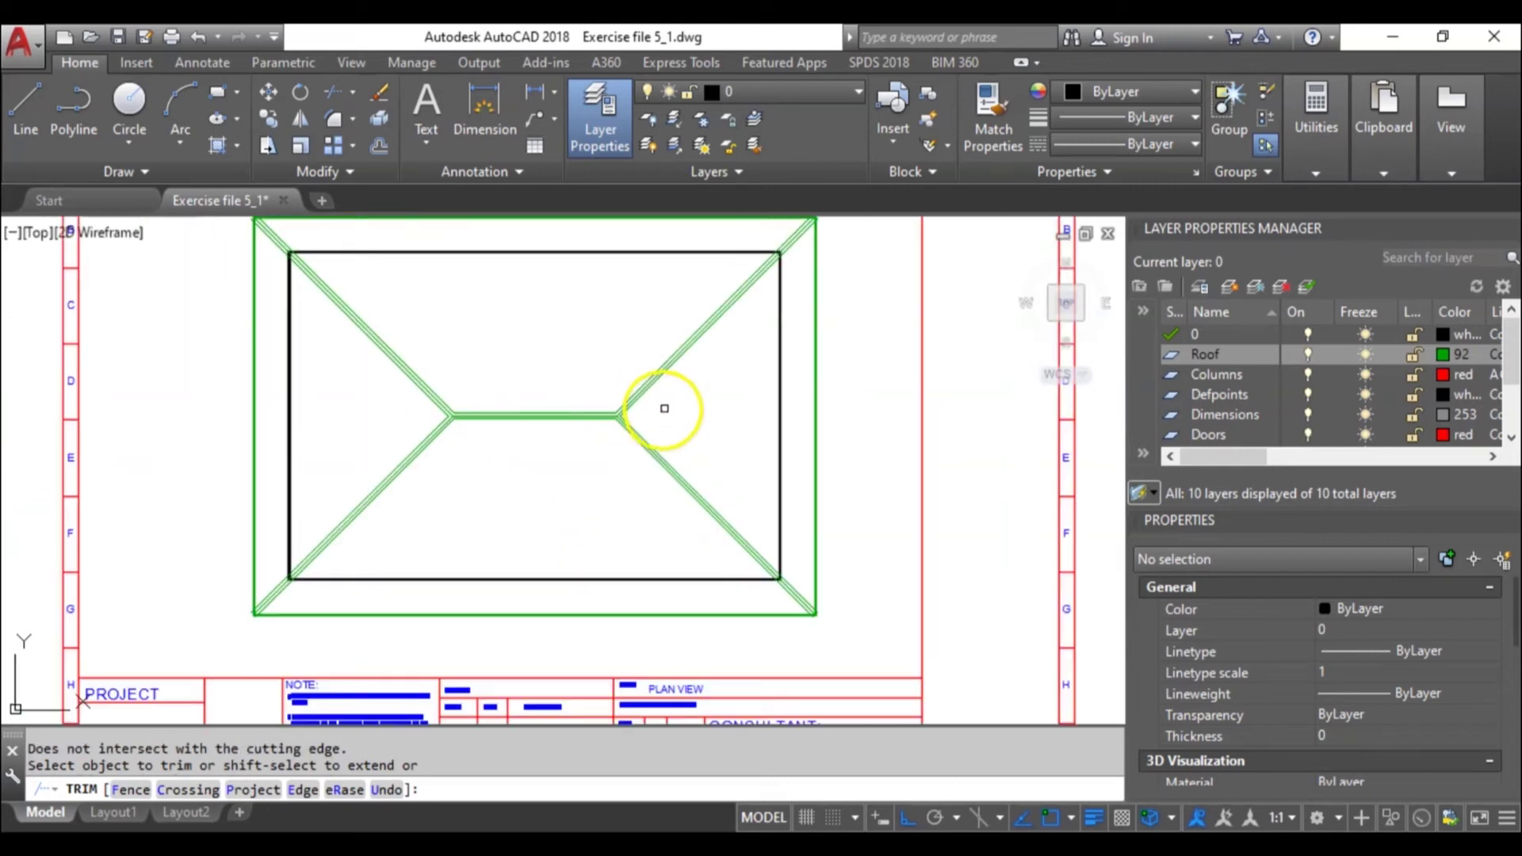
{"action": "scroll", "coordinate": [472, 406], "scroll_direction": "up", "scroll_amount": 1}
{"action": "scroll", "coordinate": [471, 406], "scroll_direction": "down", "scroll_amount": 3}
{"action": "scroll", "coordinate": [374, 384], "scroll_direction": "up", "scroll_amount": 5}
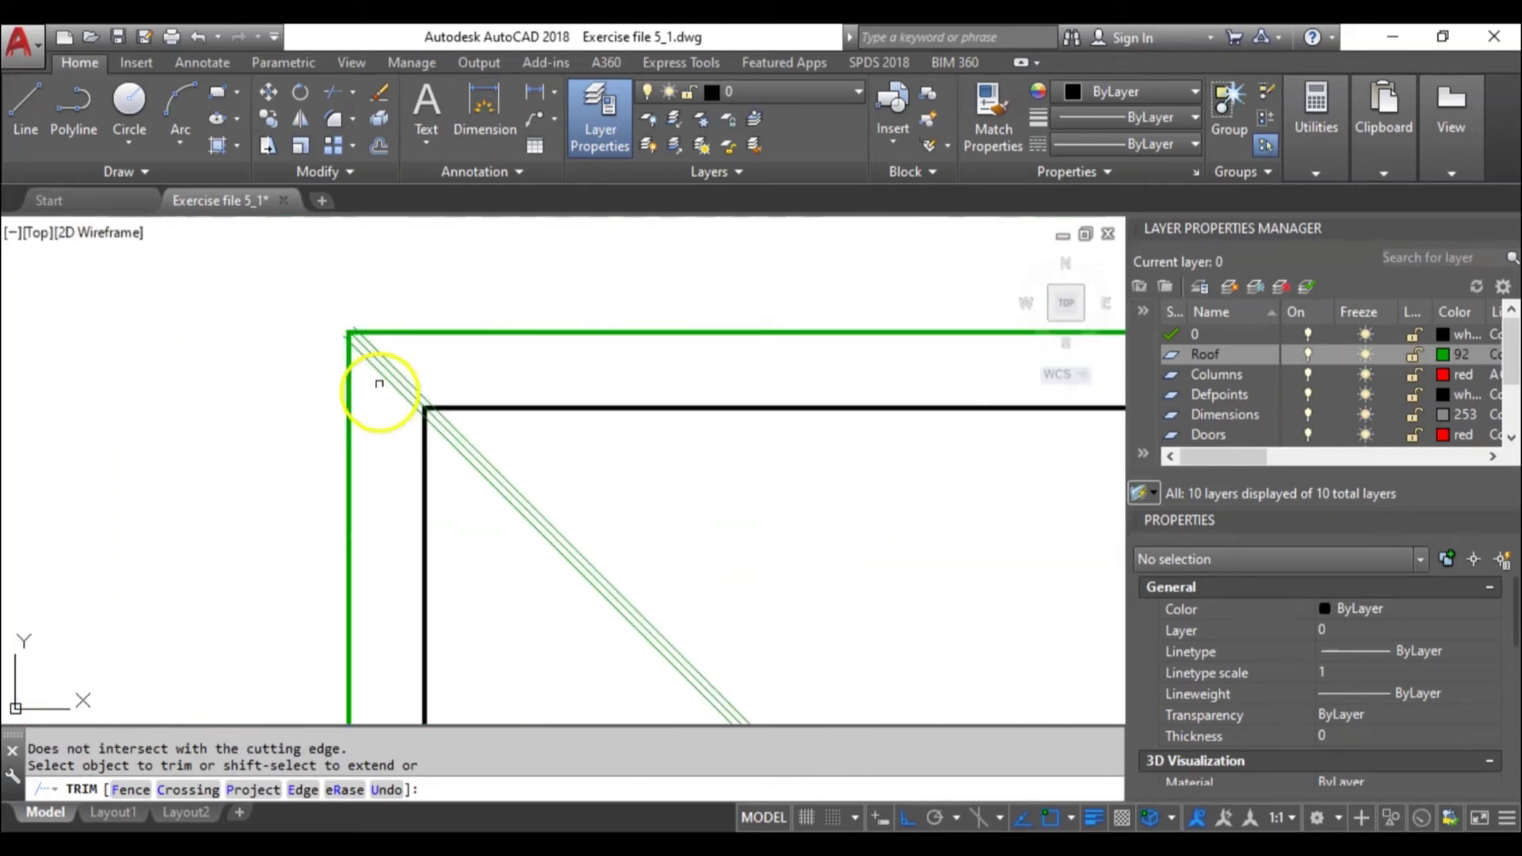
{"action": "scroll", "coordinate": [345, 348], "scroll_direction": "up", "scroll_amount": 3}
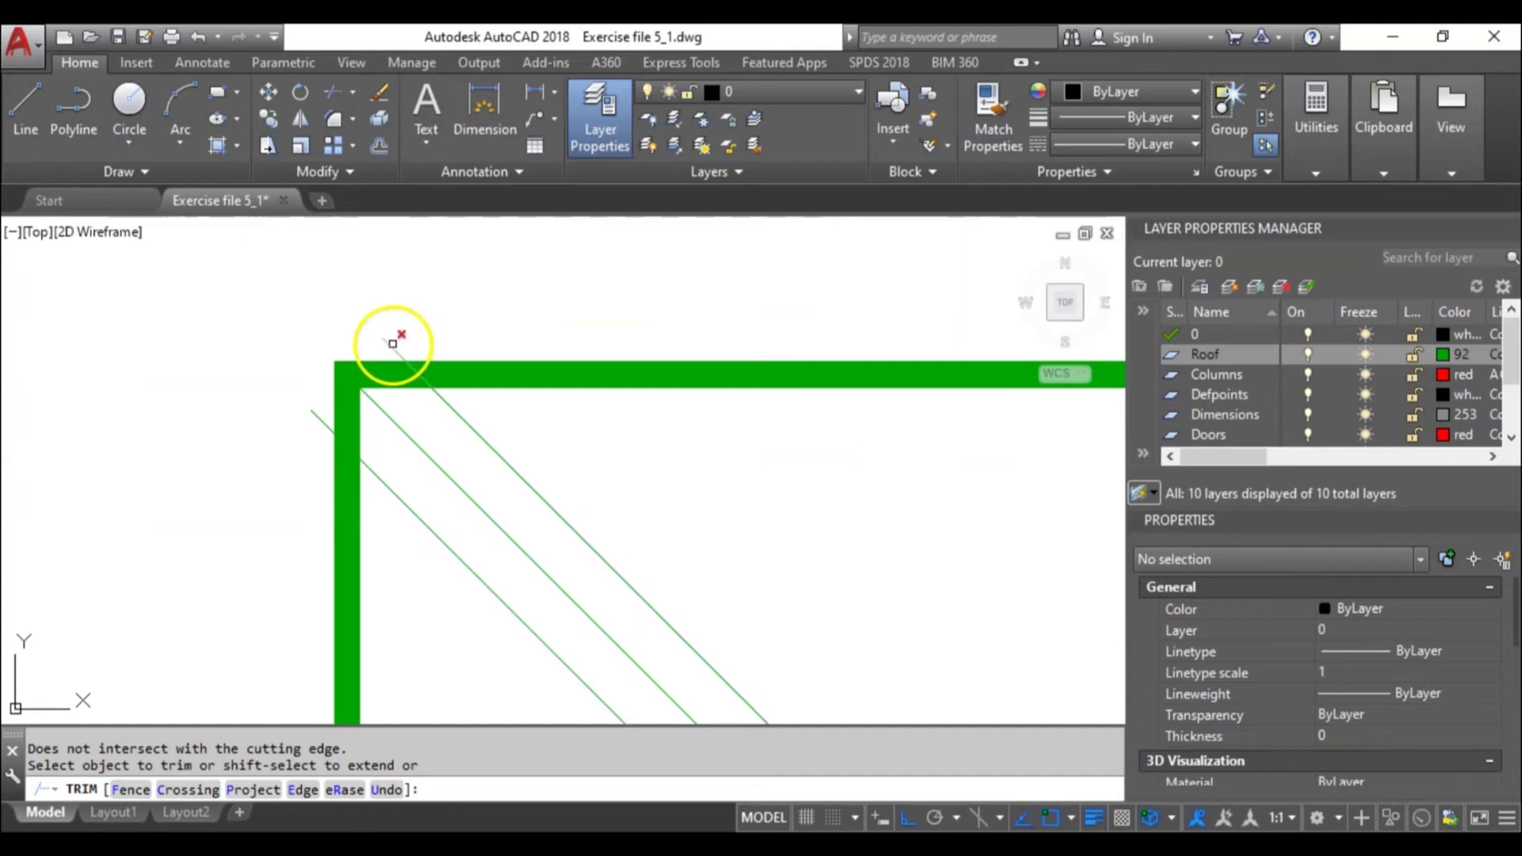
{"action": "left_click", "coordinate": [392, 344]}
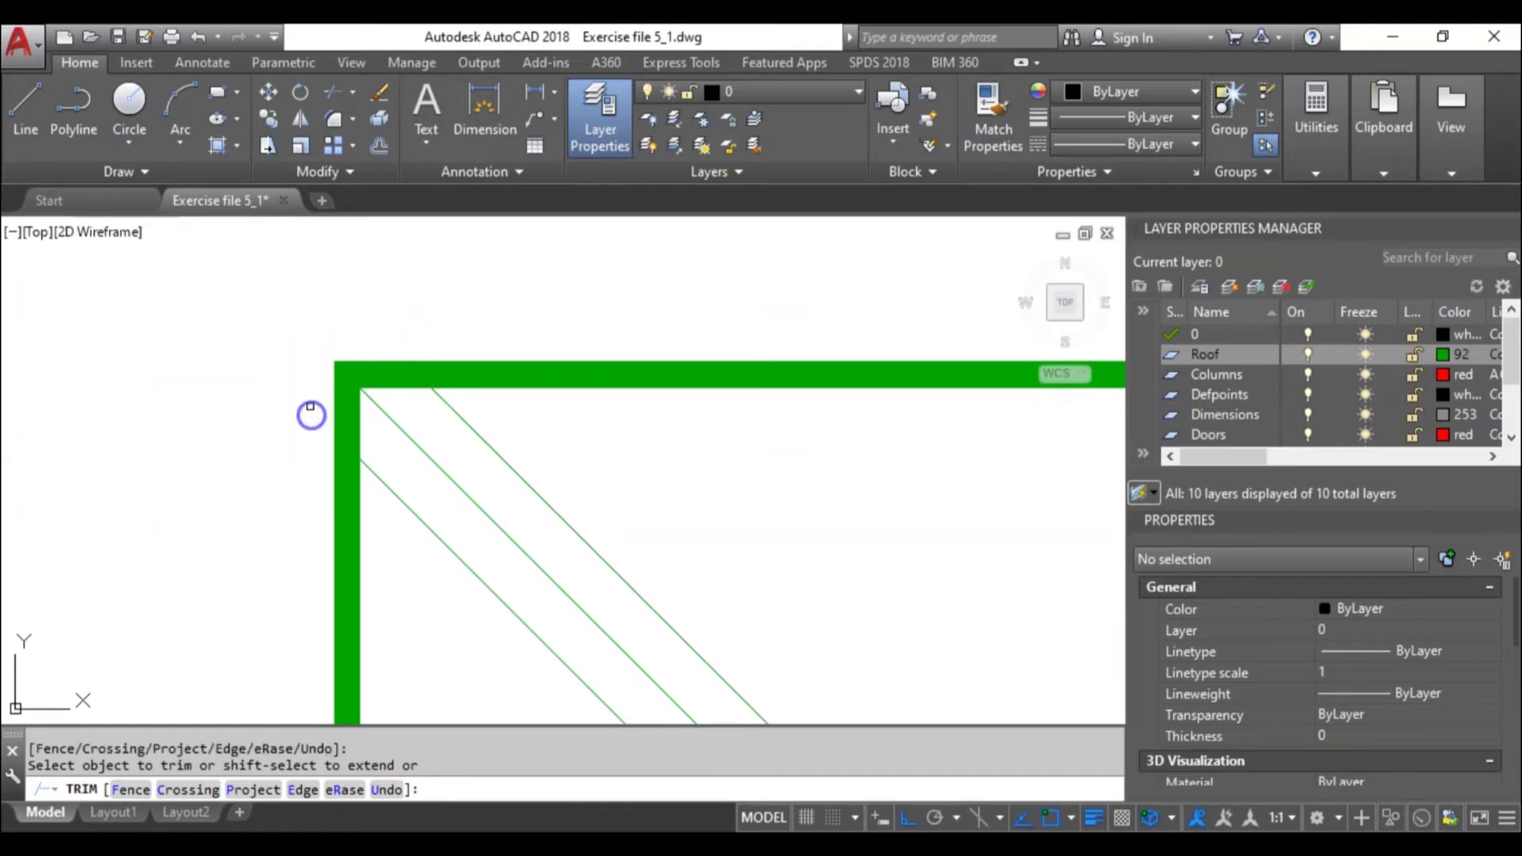
Trim the offset hip line ends that project beyond the roof edge's upper-right corner.
{"action": "scroll", "coordinate": [486, 401], "scroll_direction": "down", "scroll_amount": 3}
{"action": "scroll", "coordinate": [555, 406], "scroll_direction": "up", "scroll_amount": 5}
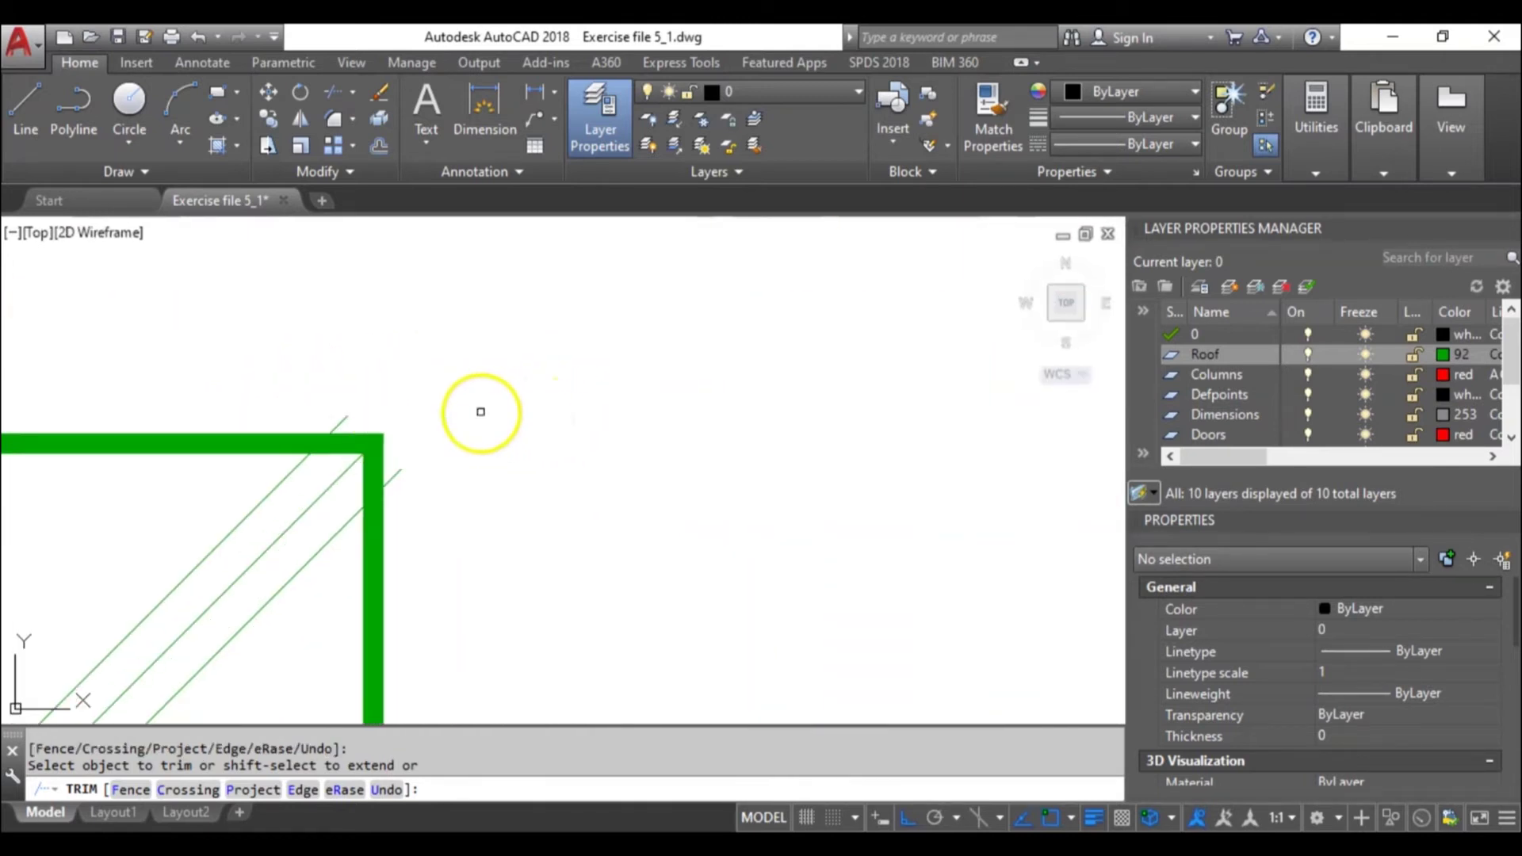
{"action": "left_click", "coordinate": [340, 418]}
{"action": "left_click", "coordinate": [398, 471]}
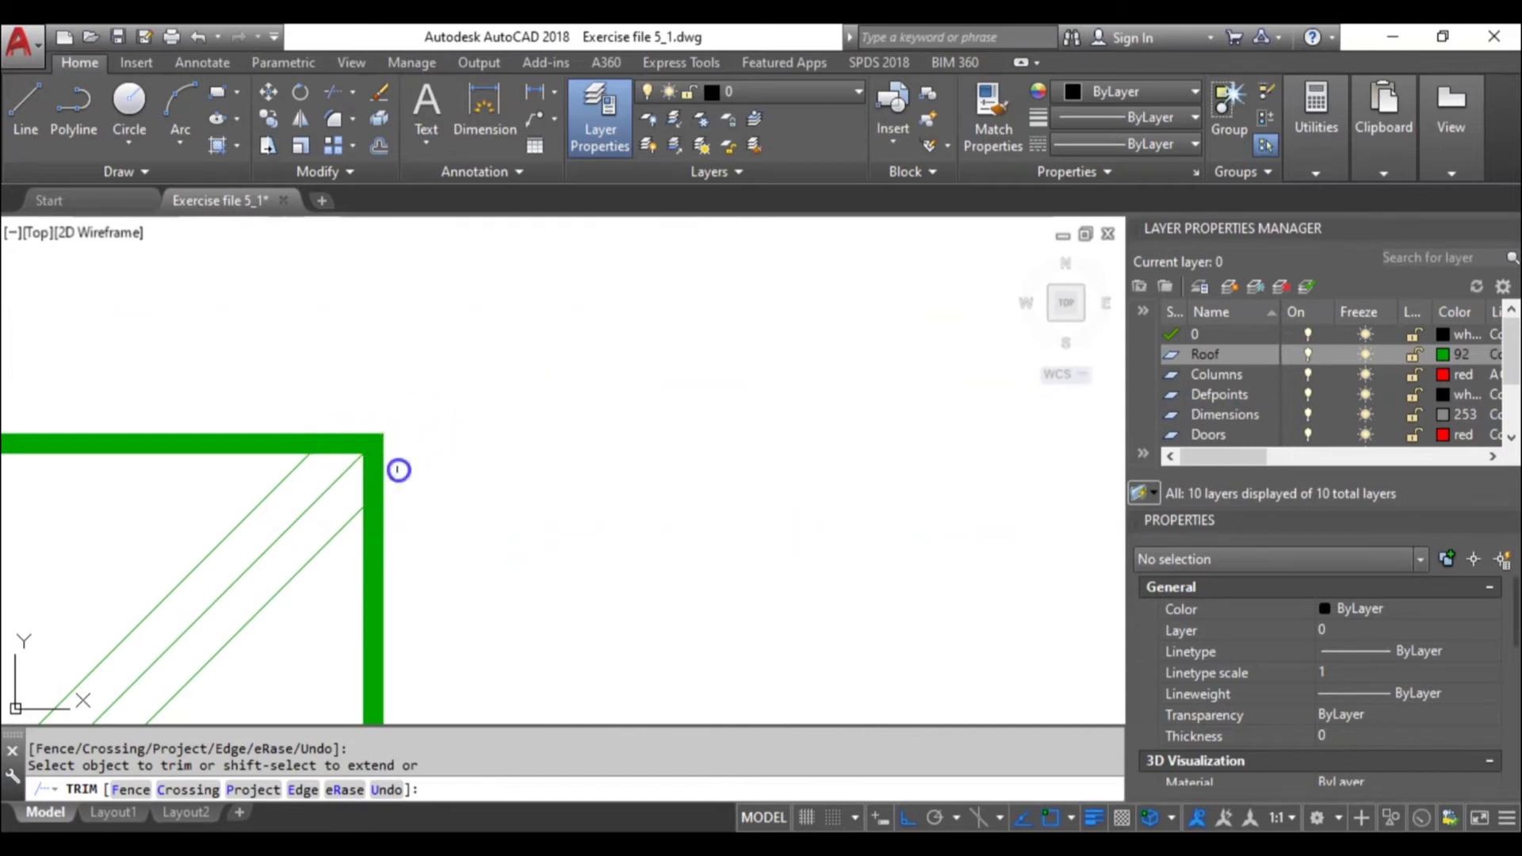
Trim the offset hip line ends that project beyond the roof edge's lower-right corner.
{"action": "scroll", "coordinate": [442, 389], "scroll_direction": "down", "scroll_amount": 5}
{"action": "scroll", "coordinate": [450, 511], "scroll_direction": "up", "scroll_amount": 5}
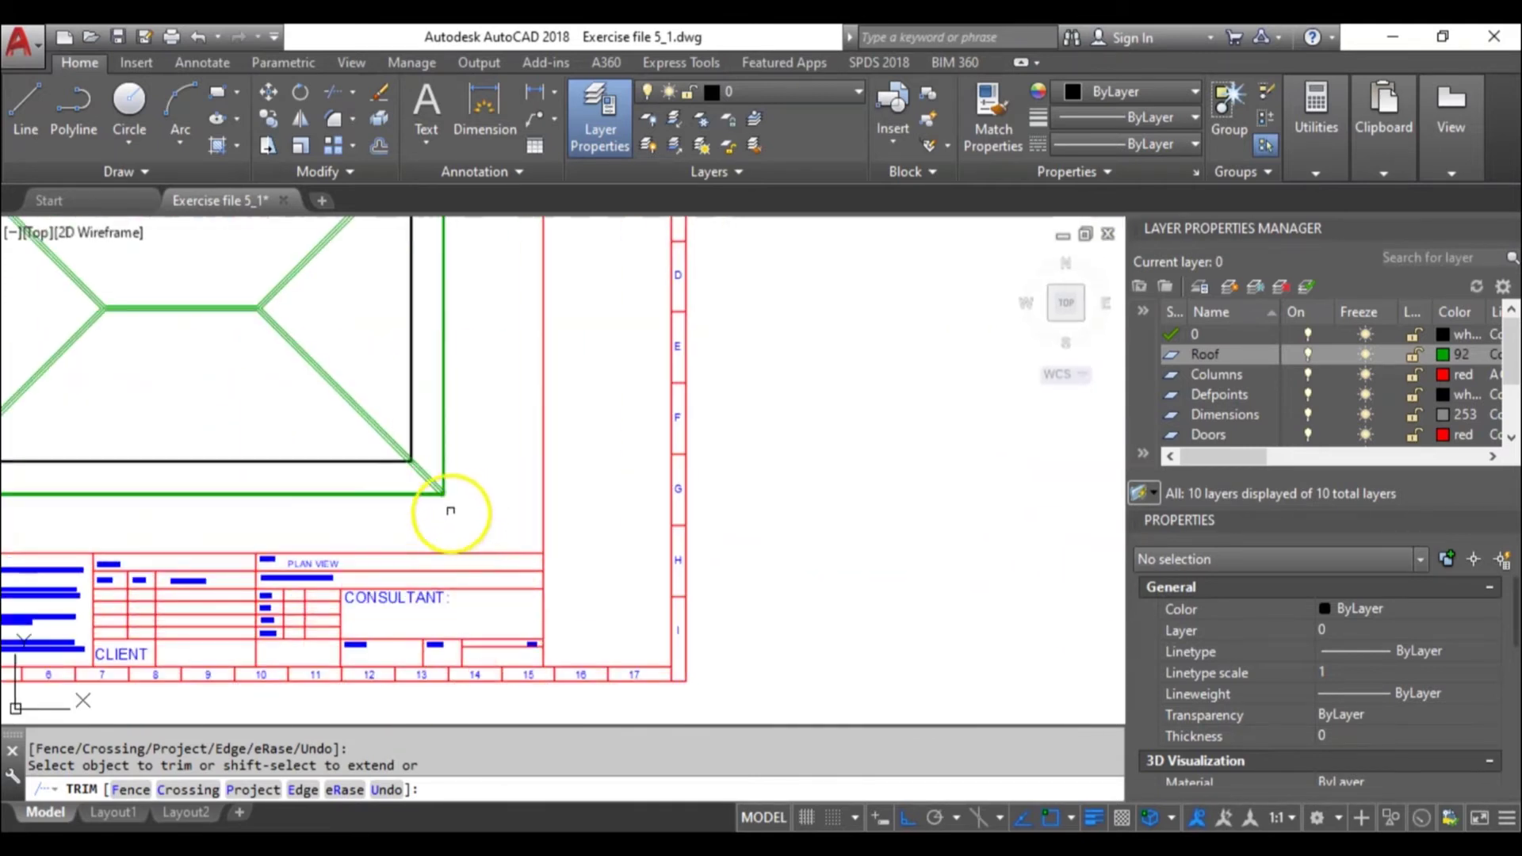
{"action": "scroll", "coordinate": [450, 511], "scroll_direction": "up", "scroll_amount": 4}
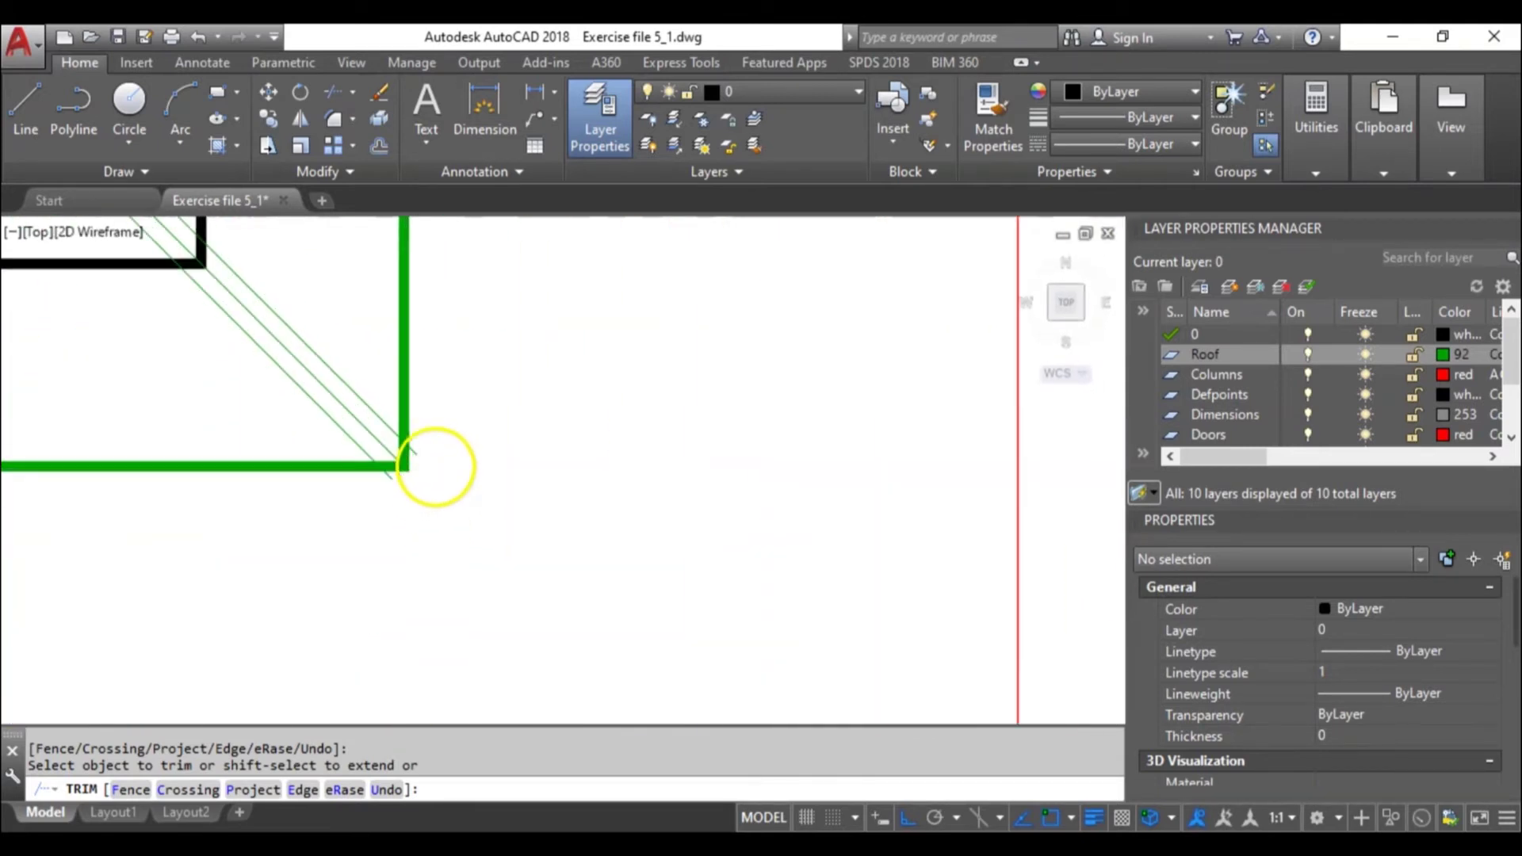
{"action": "left_click", "coordinate": [359, 481]}
Trim the offset hip line ends that project beyond the roof edge's lower-left corner and finish trimming.
{"action": "scroll", "coordinate": [483, 468], "scroll_direction": "down", "scroll_amount": 5}
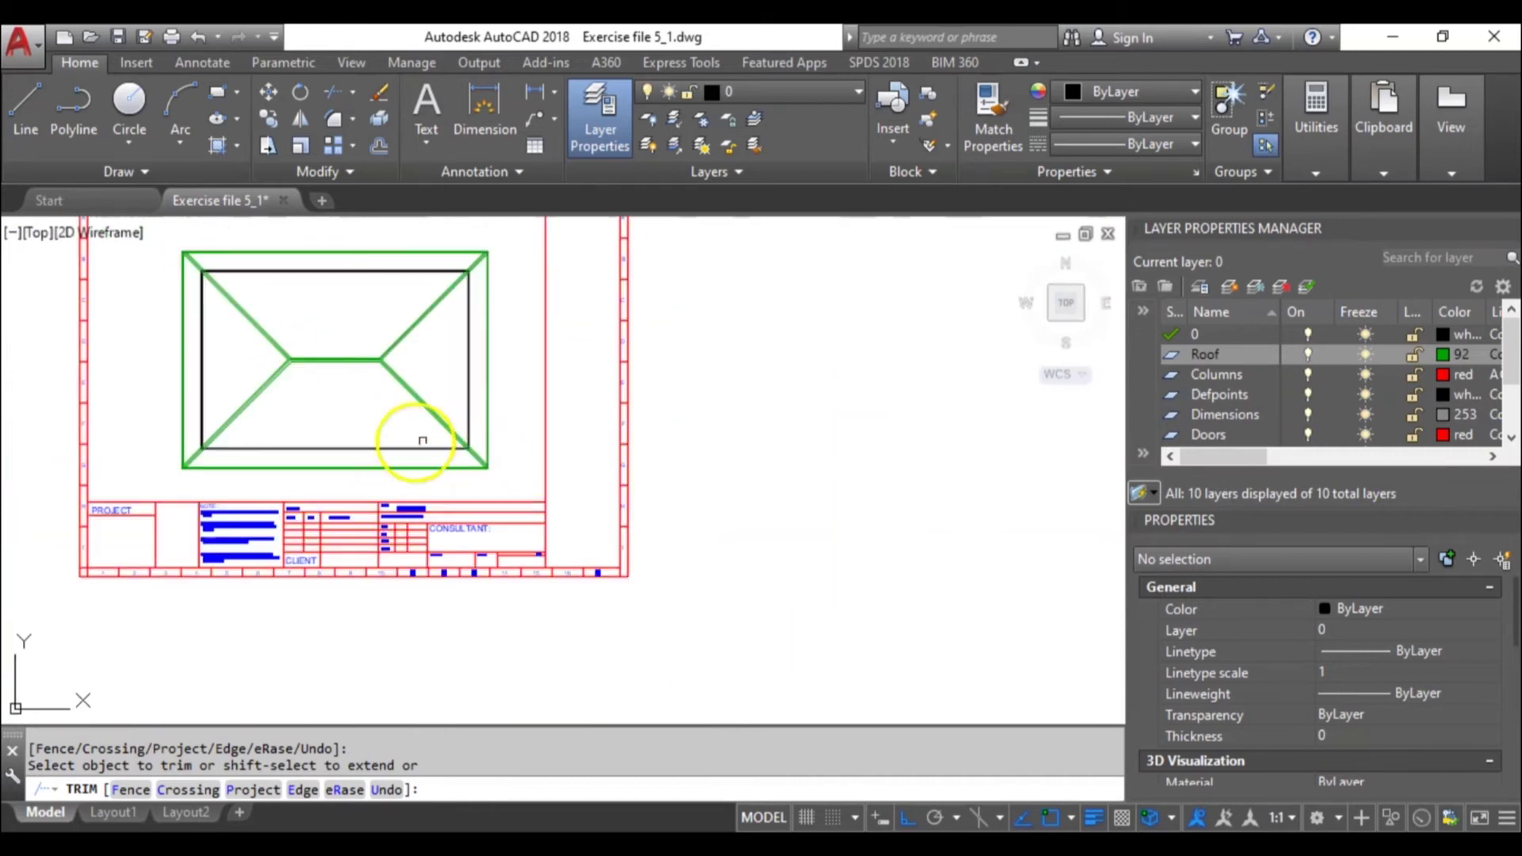
{"action": "scroll", "coordinate": [169, 459], "scroll_direction": "up", "scroll_amount": 4}
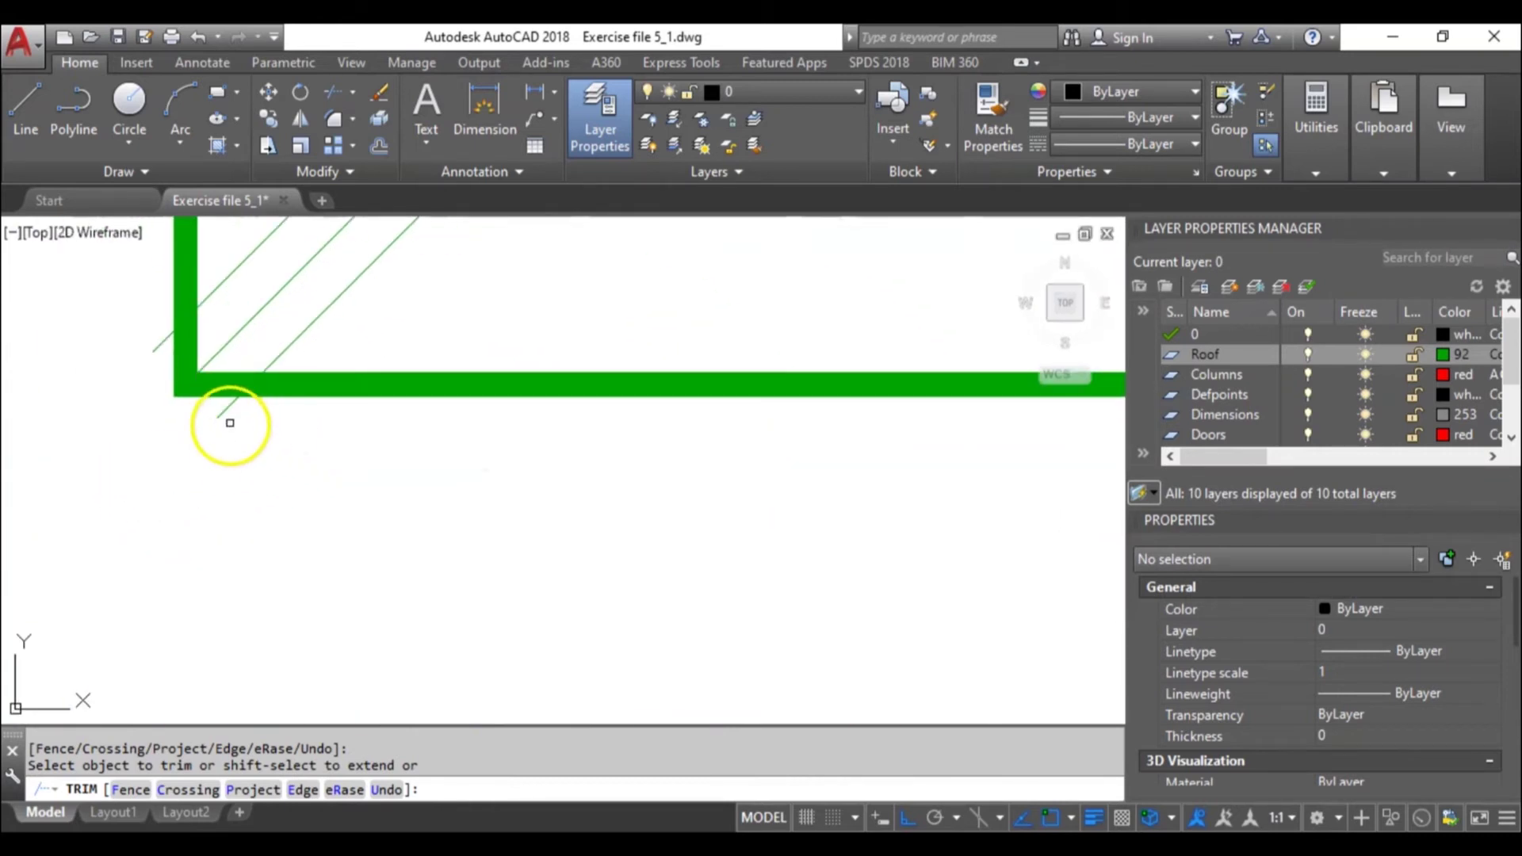
{"action": "left_click", "coordinate": [230, 409]}
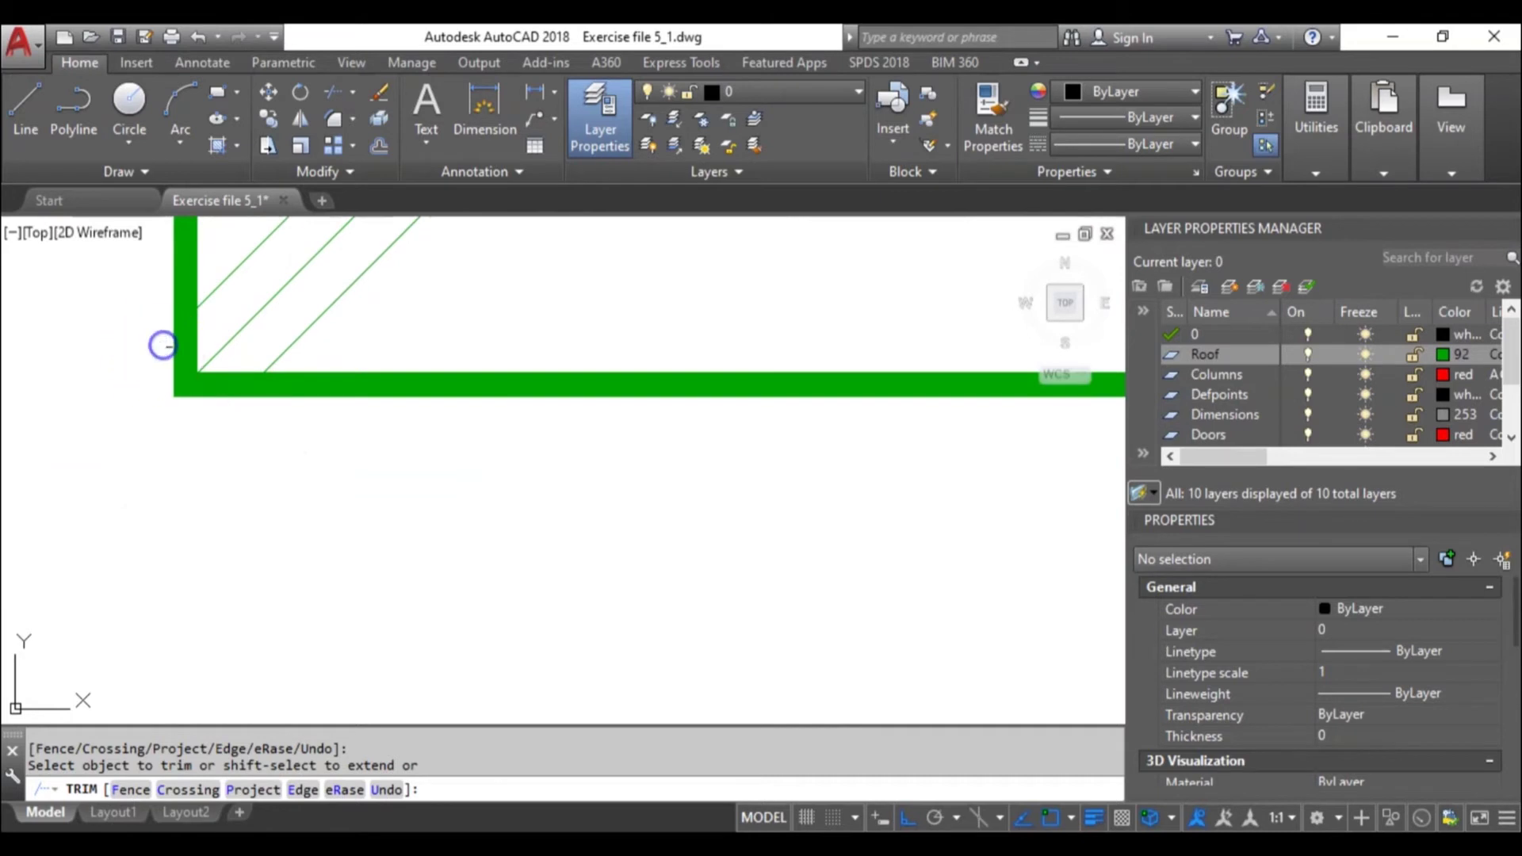
{"action": "left_click", "coordinate": [162, 346]}
{"action": "scroll", "coordinate": [381, 330], "scroll_direction": "down", "scroll_amount": 6}
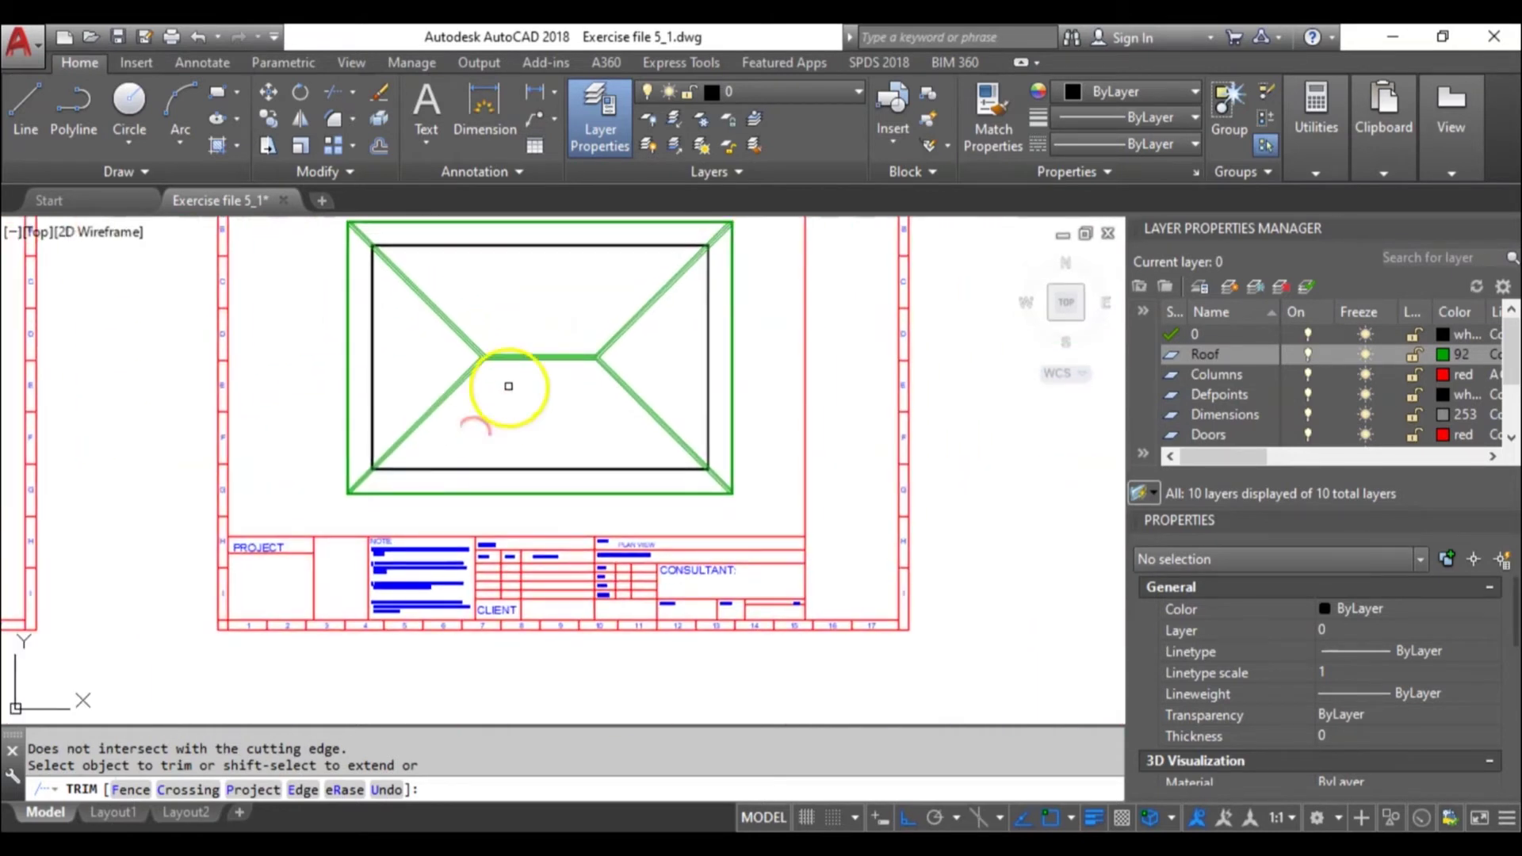
{"action": "scroll", "coordinate": [506, 374], "scroll_direction": "up", "scroll_amount": 5}
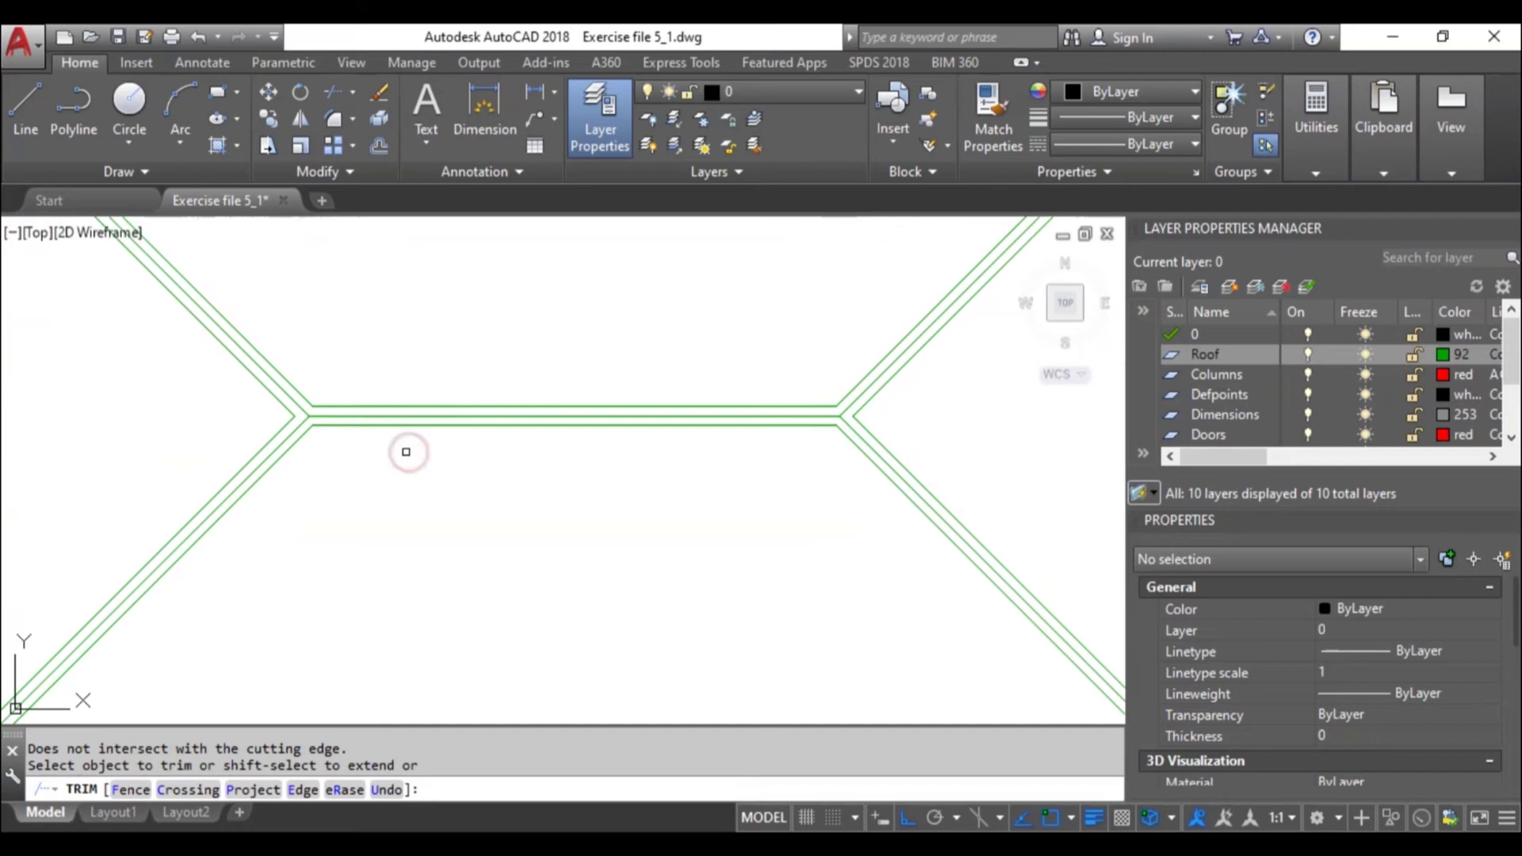
{"action": "key", "text": "Escape"}
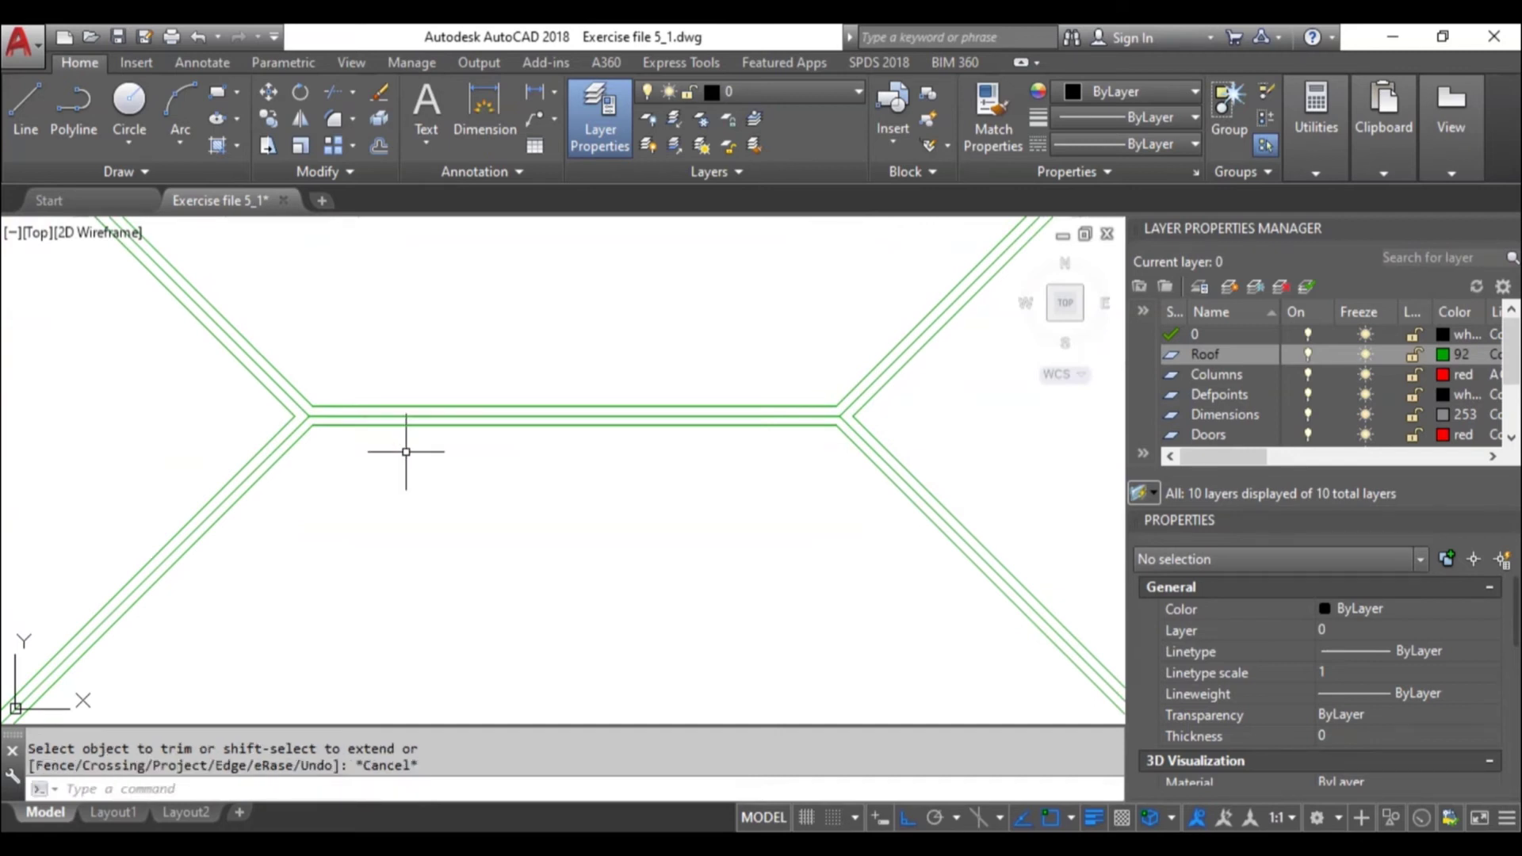
Start a hatch for the roof slopes and choose the LINE pattern.
{"action": "scroll", "coordinate": [493, 453], "scroll_direction": "down", "scroll_amount": 5}
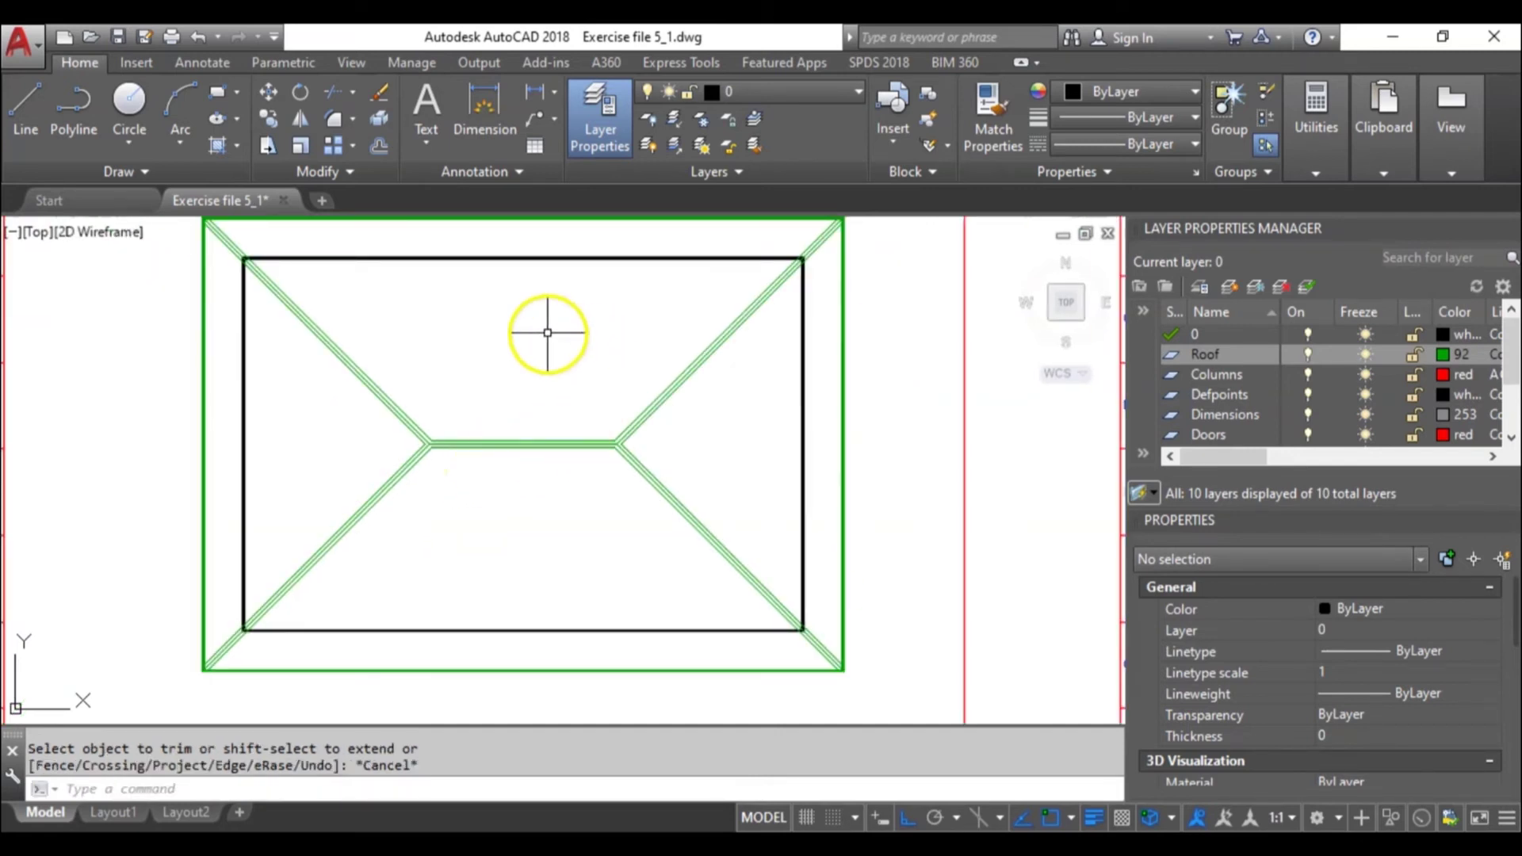
{"action": "middle_click_drag", "start_coordinate": [547, 333], "coordinate": [550, 408]}
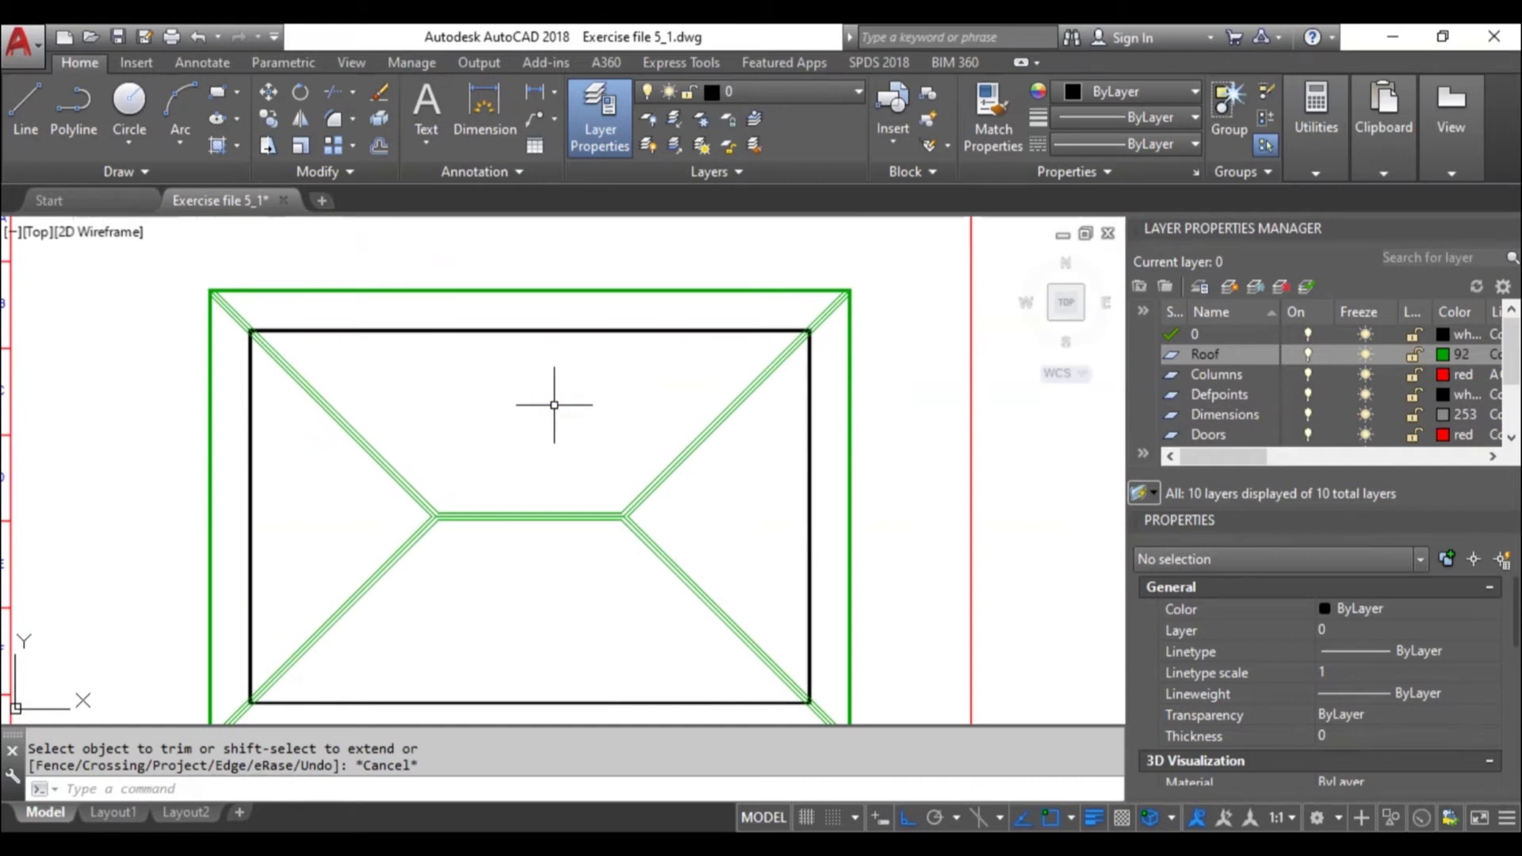
{"action": "key", "text": "Return"}
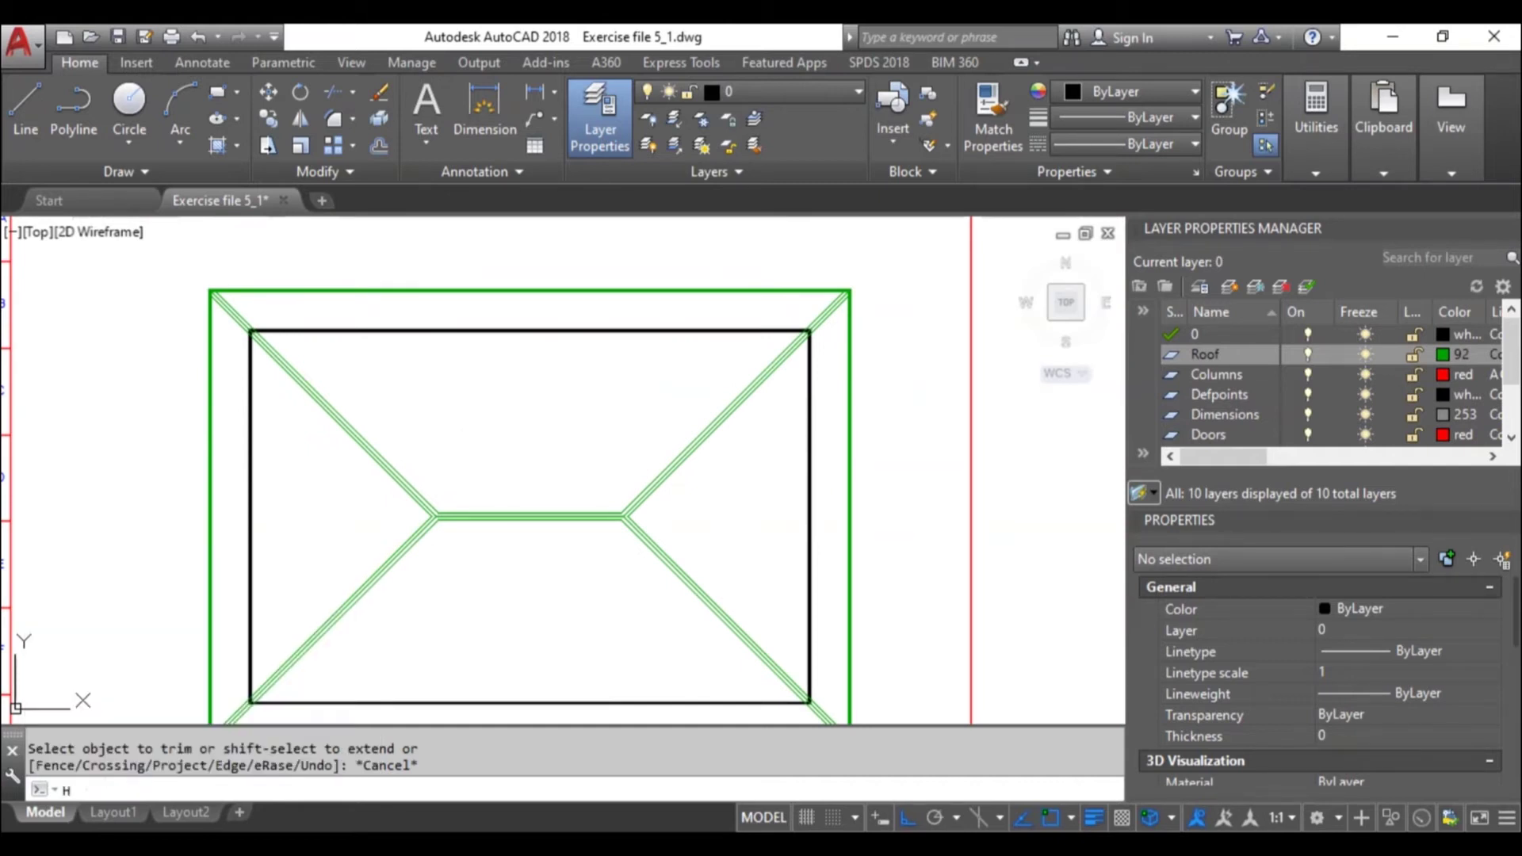
{"action": "key", "text": "Return"}
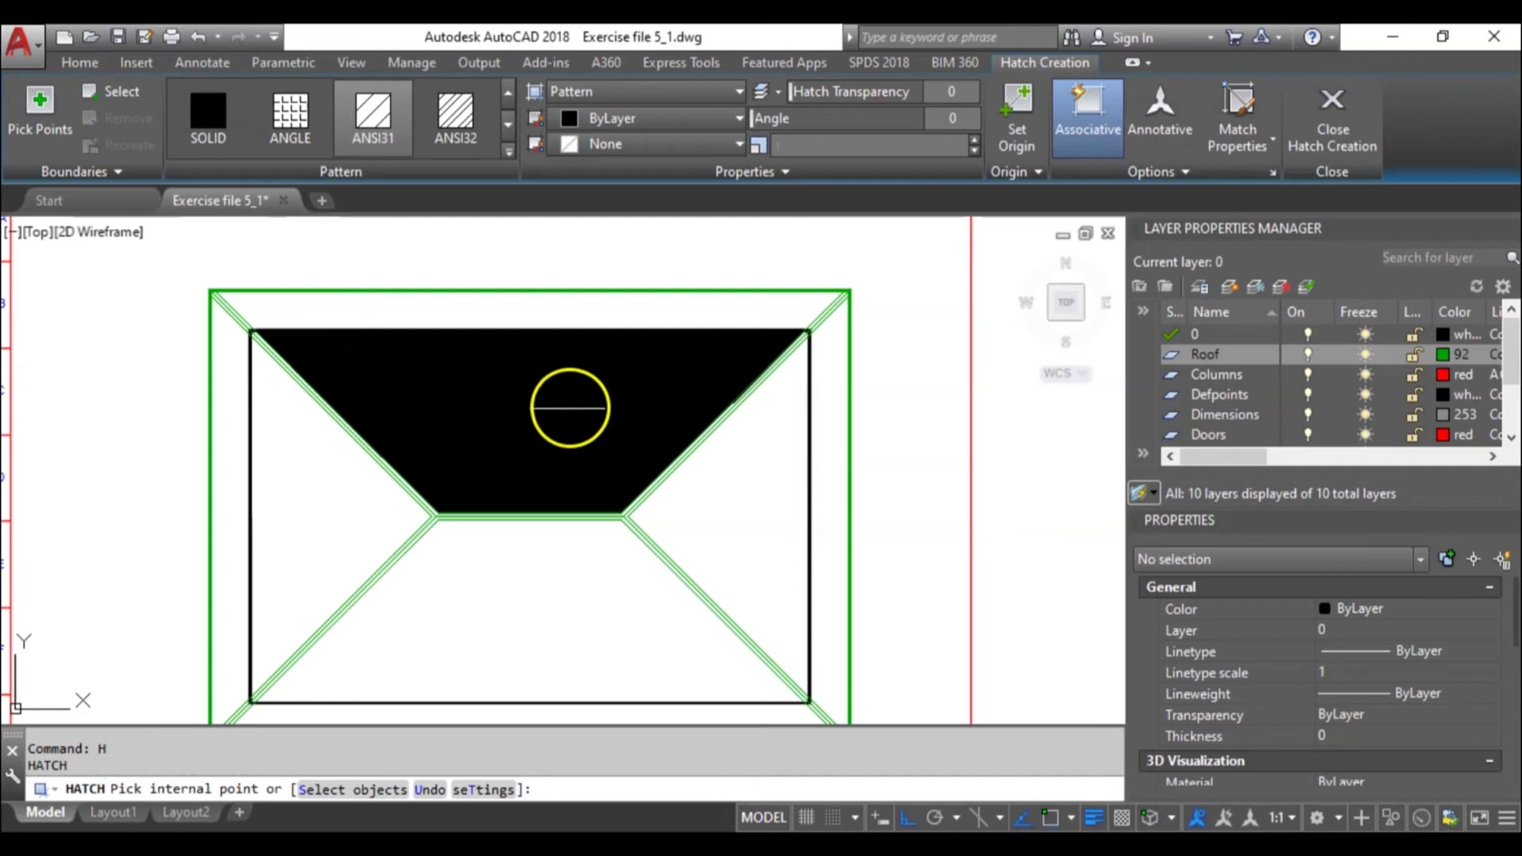
{"action": "left_click", "coordinate": [507, 125]}
{"action": "left_click", "coordinate": [512, 149]}
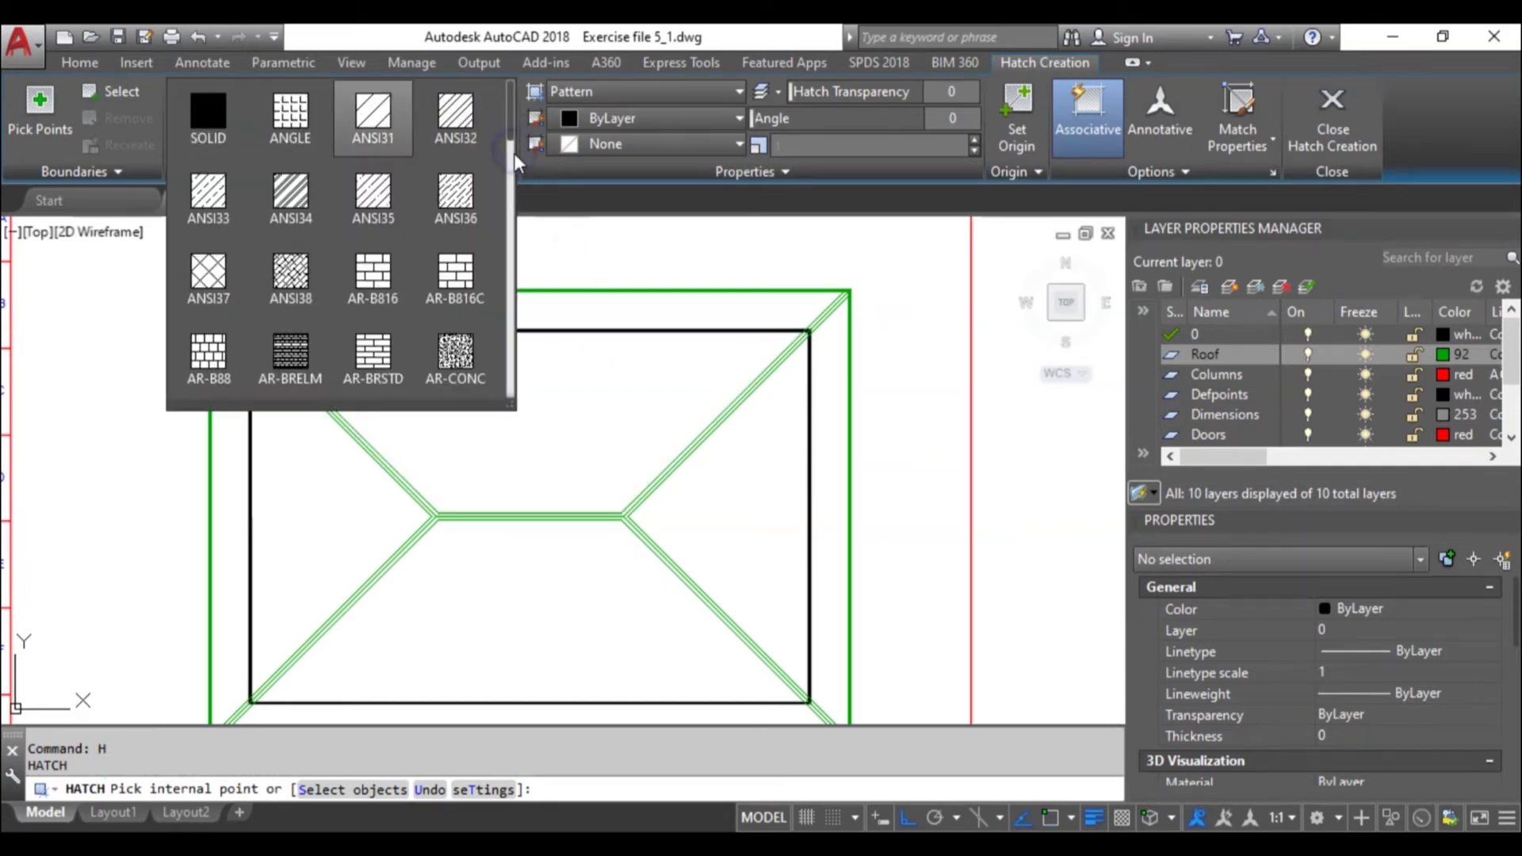
{"action": "scroll", "coordinate": [433, 283], "scroll_direction": "down", "scroll_amount": 3}
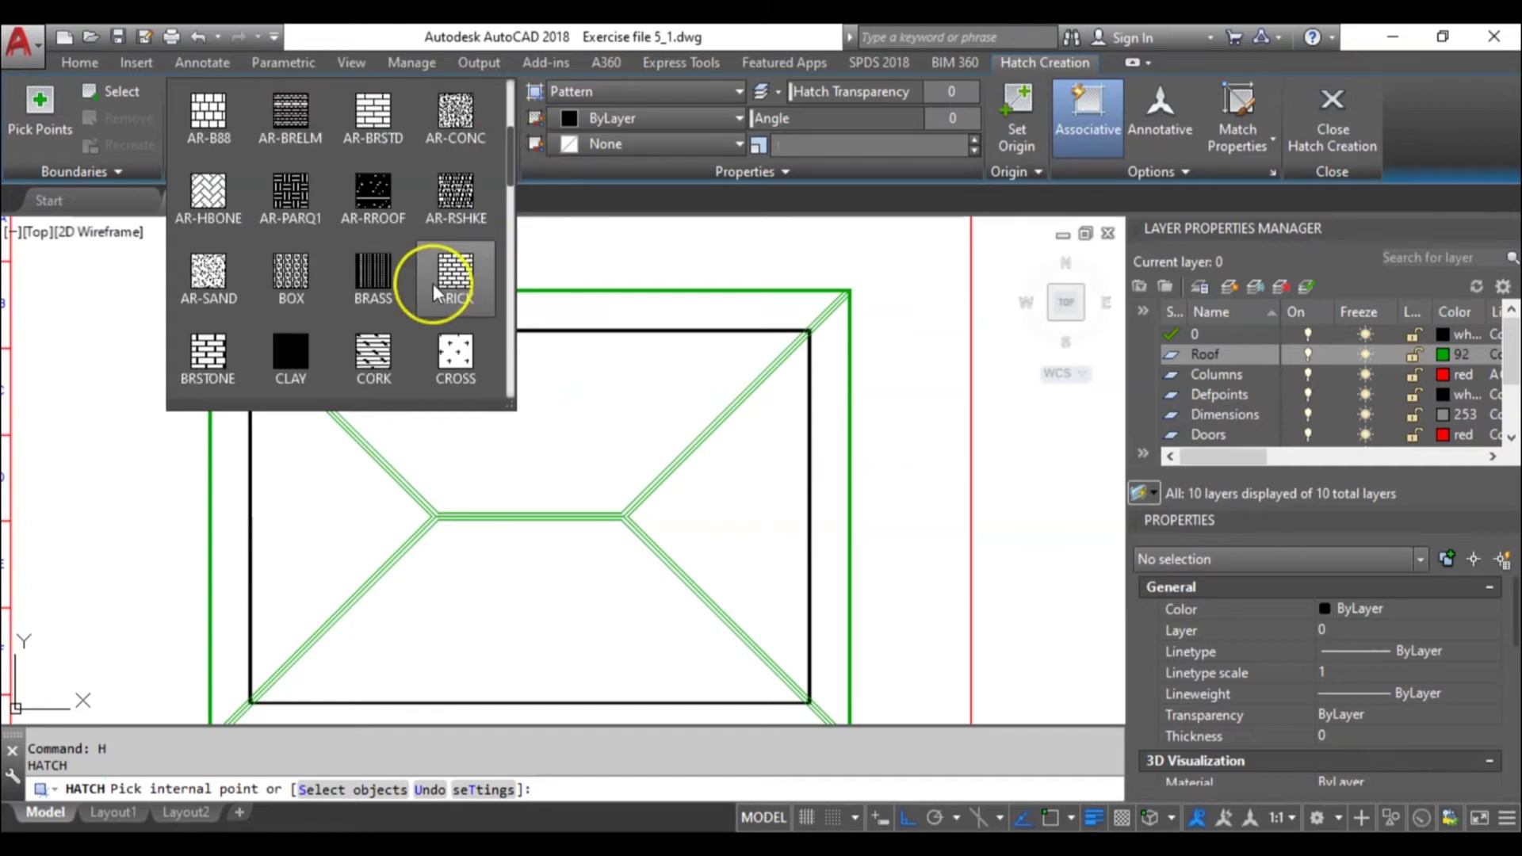
{"action": "scroll", "coordinate": [434, 292], "scroll_direction": "down", "scroll_amount": 8}
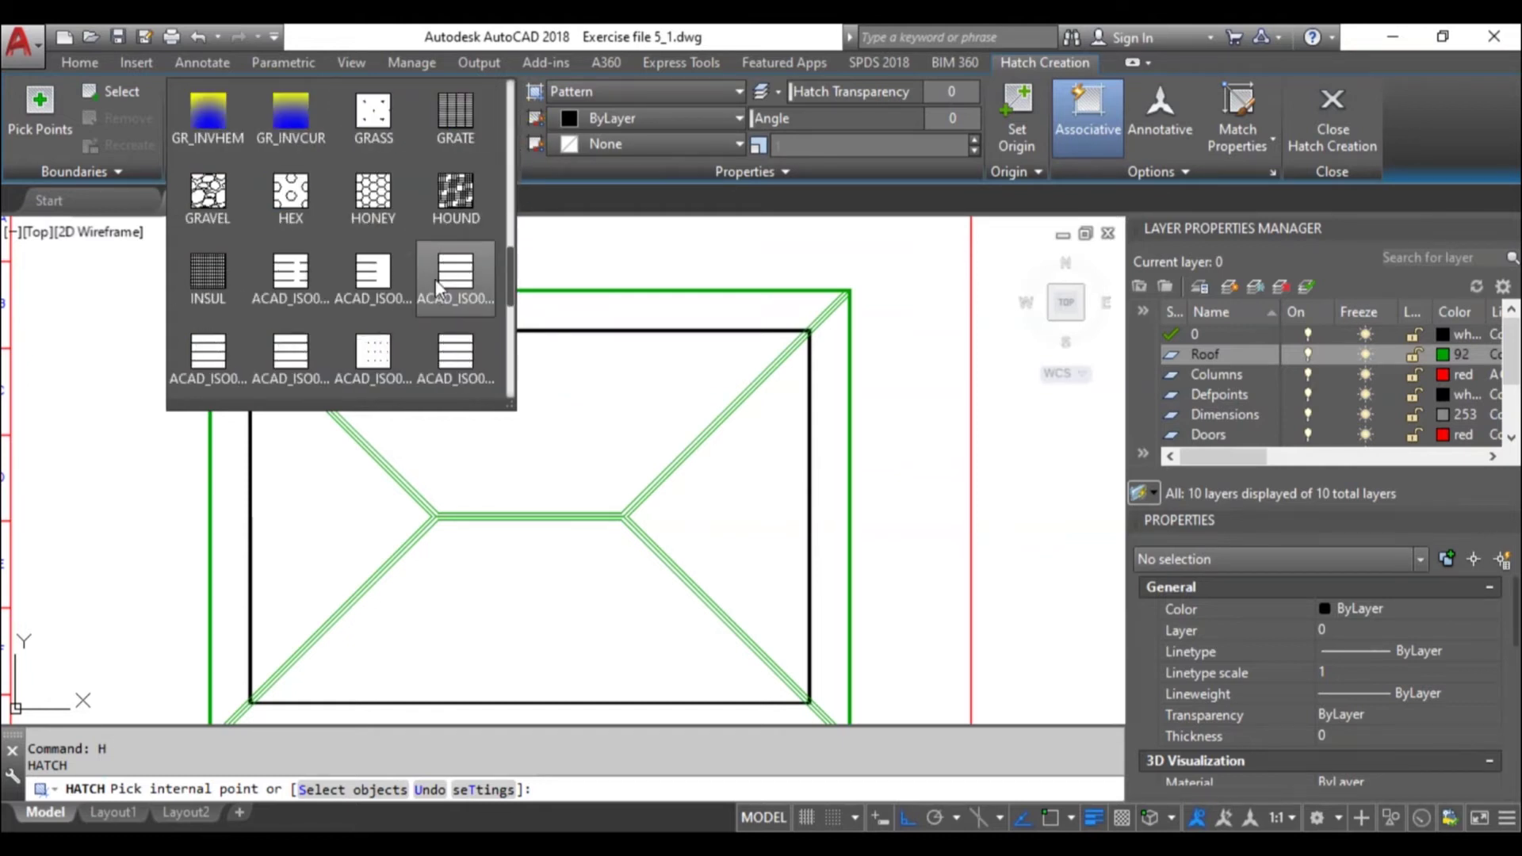
{"action": "scroll", "coordinate": [437, 288], "scroll_direction": "down", "scroll_amount": 2}
{"action": "left_click", "coordinate": [450, 336]}
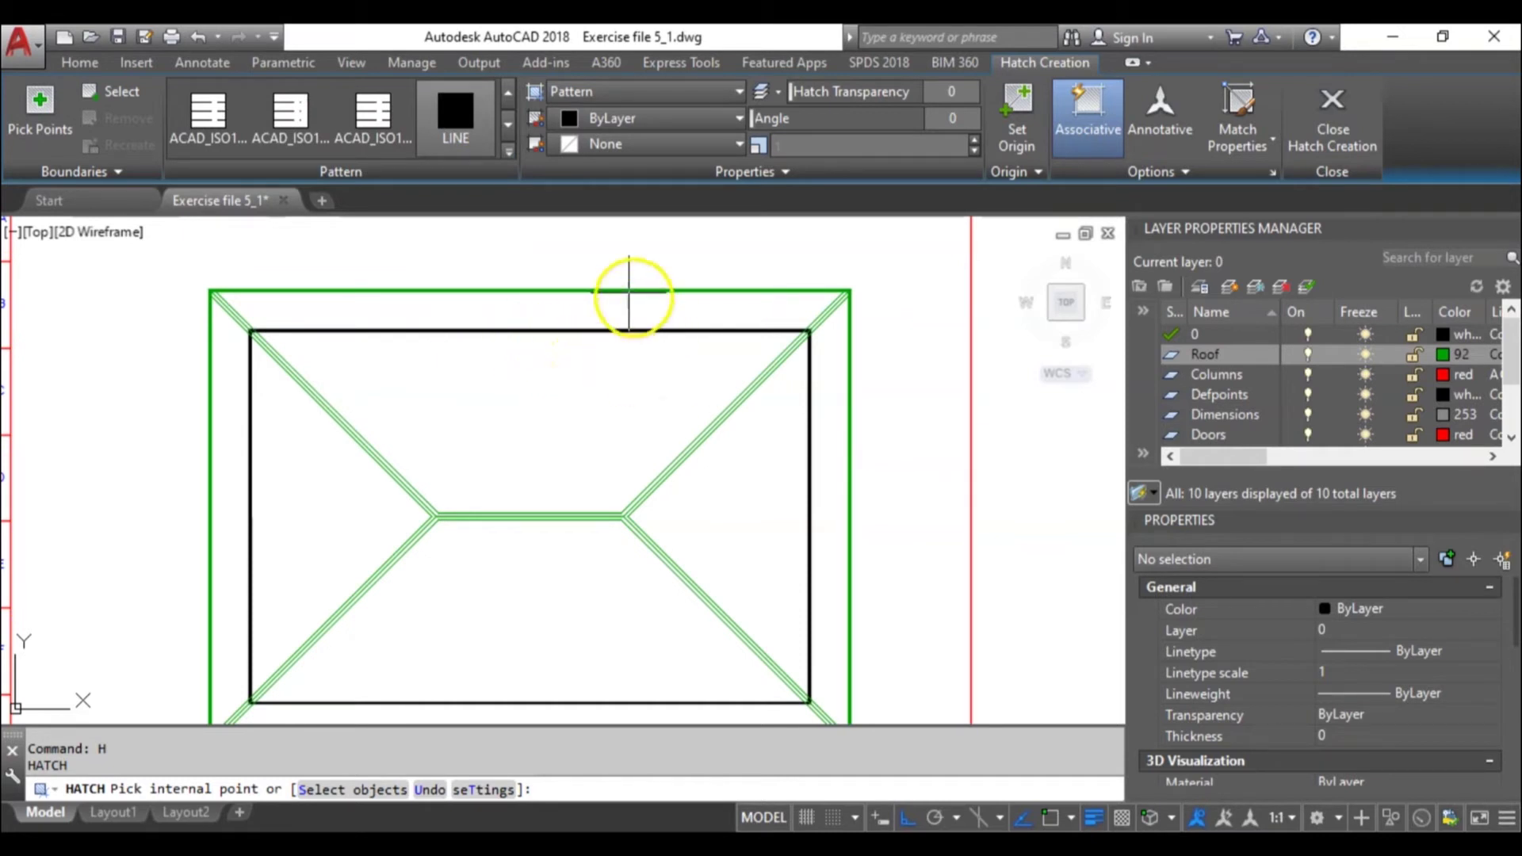
Fill the left and right triangular roof slopes with the hatch, including their overhang strips outside the wall outline.
{"action": "left_click", "coordinate": [330, 516]}
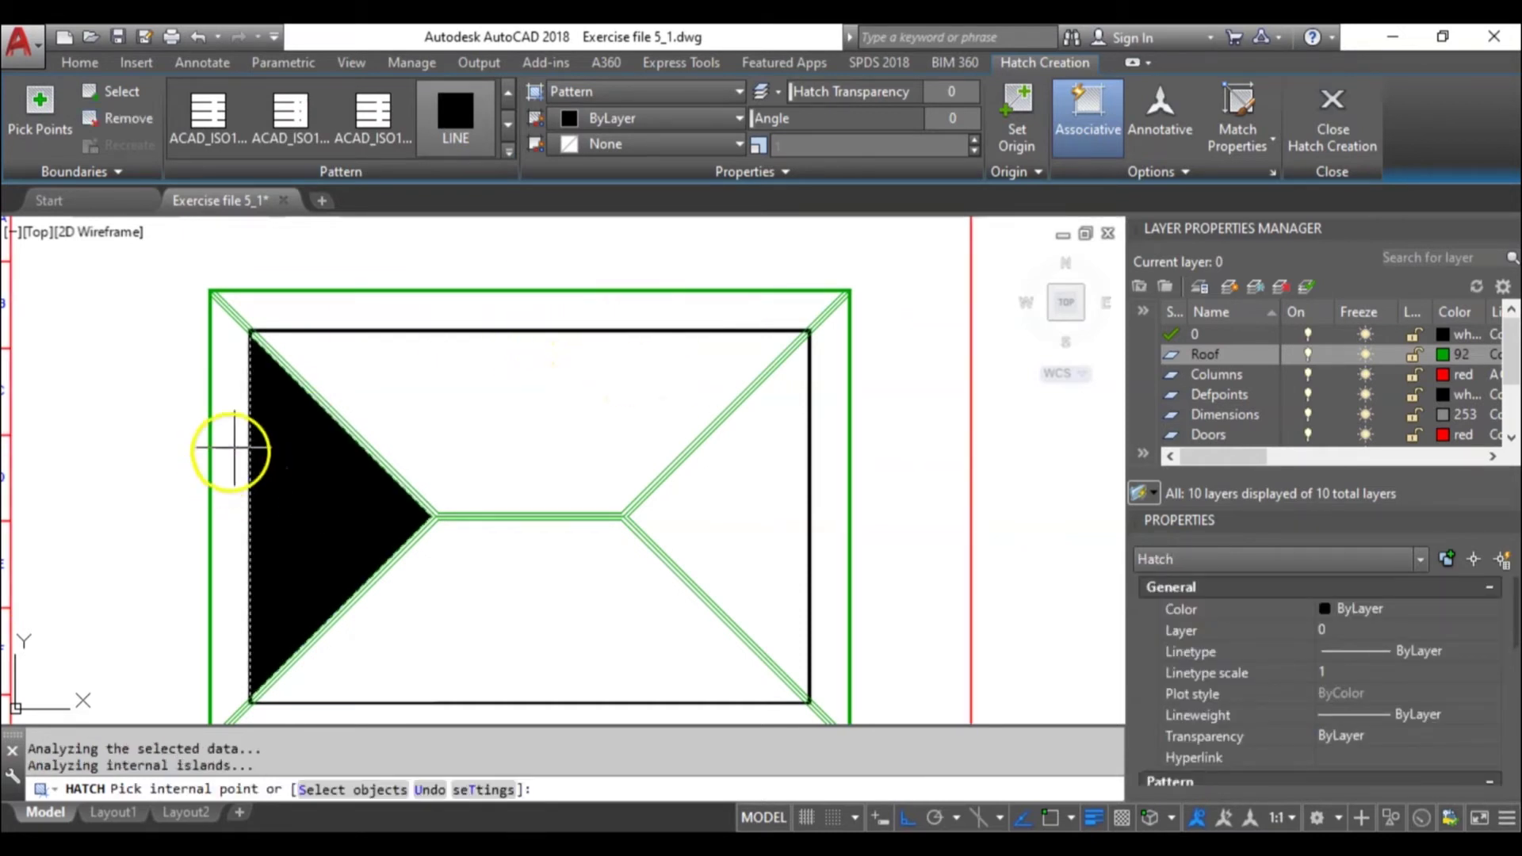
{"action": "left_click", "coordinate": [231, 466]}
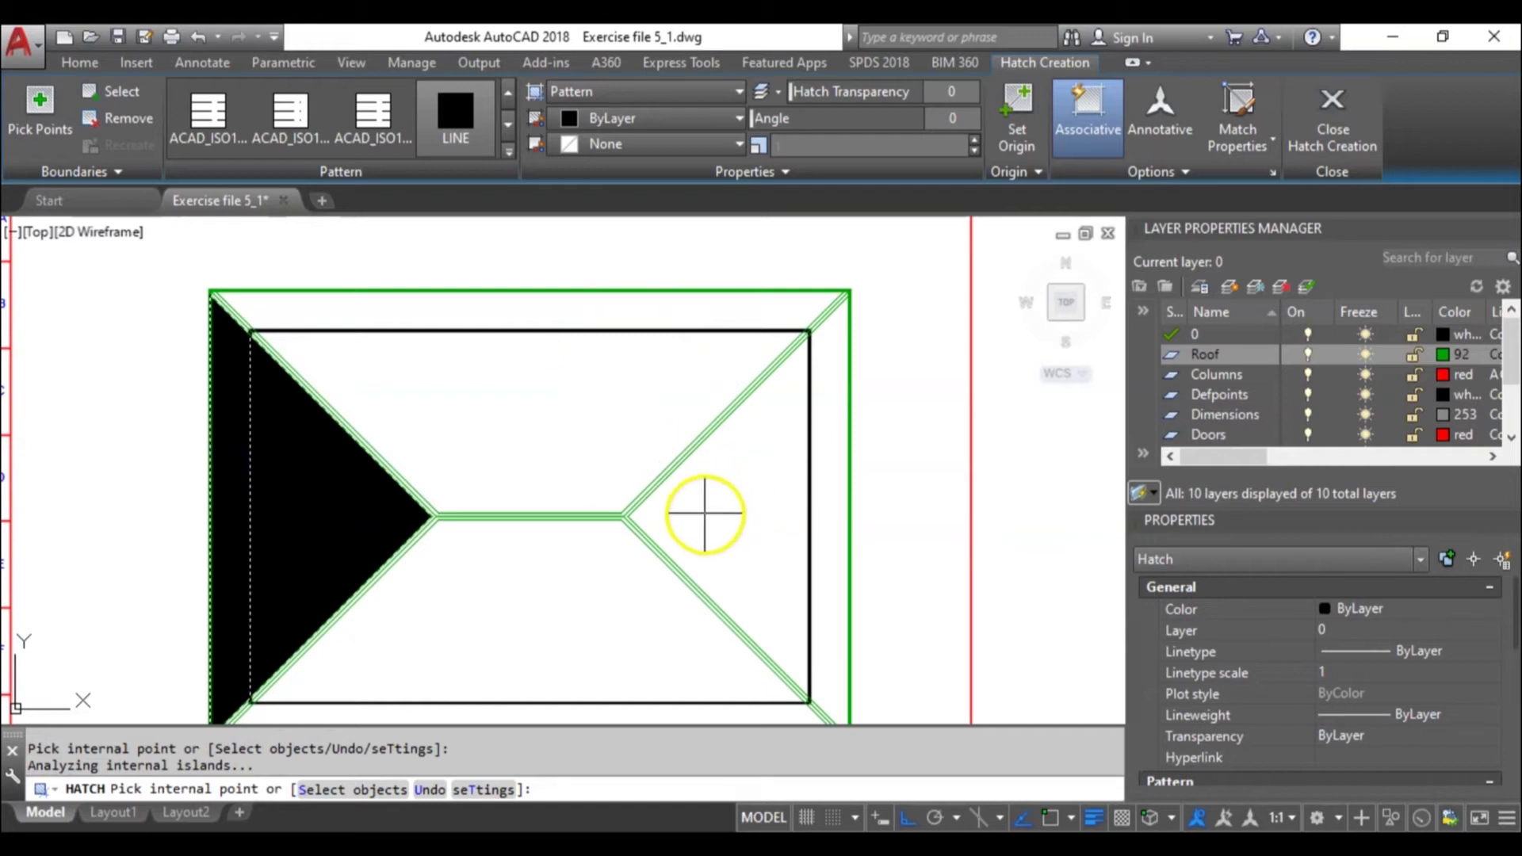
{"action": "left_click", "coordinate": [705, 516]}
{"action": "left_click", "coordinate": [829, 512]}
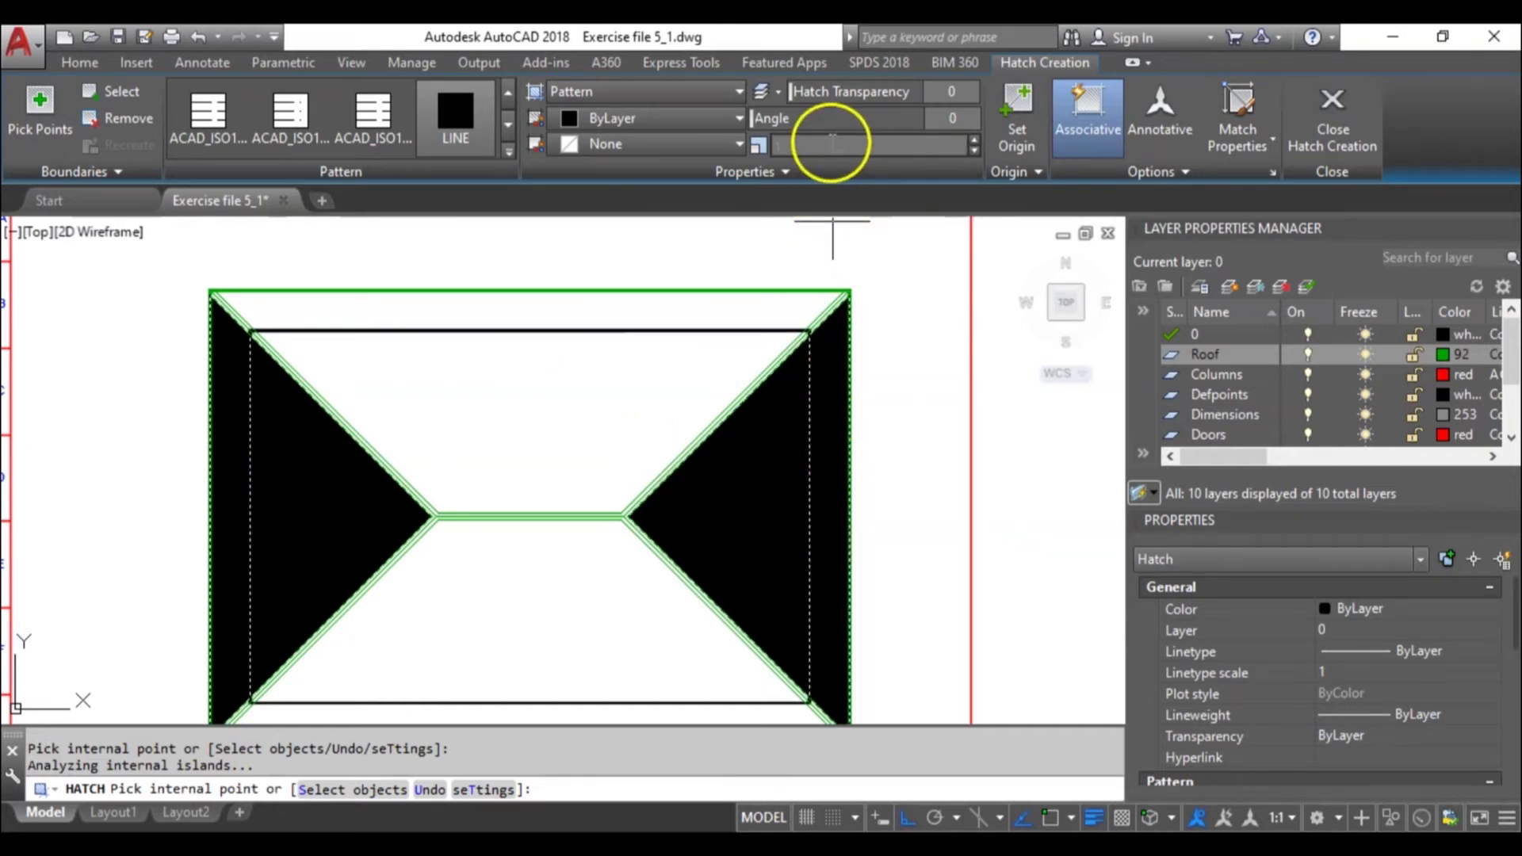
Set the scale of the left and right slopes' hatch to 1500 and finish the hatch.
{"action": "left_click", "coordinate": [830, 143]}
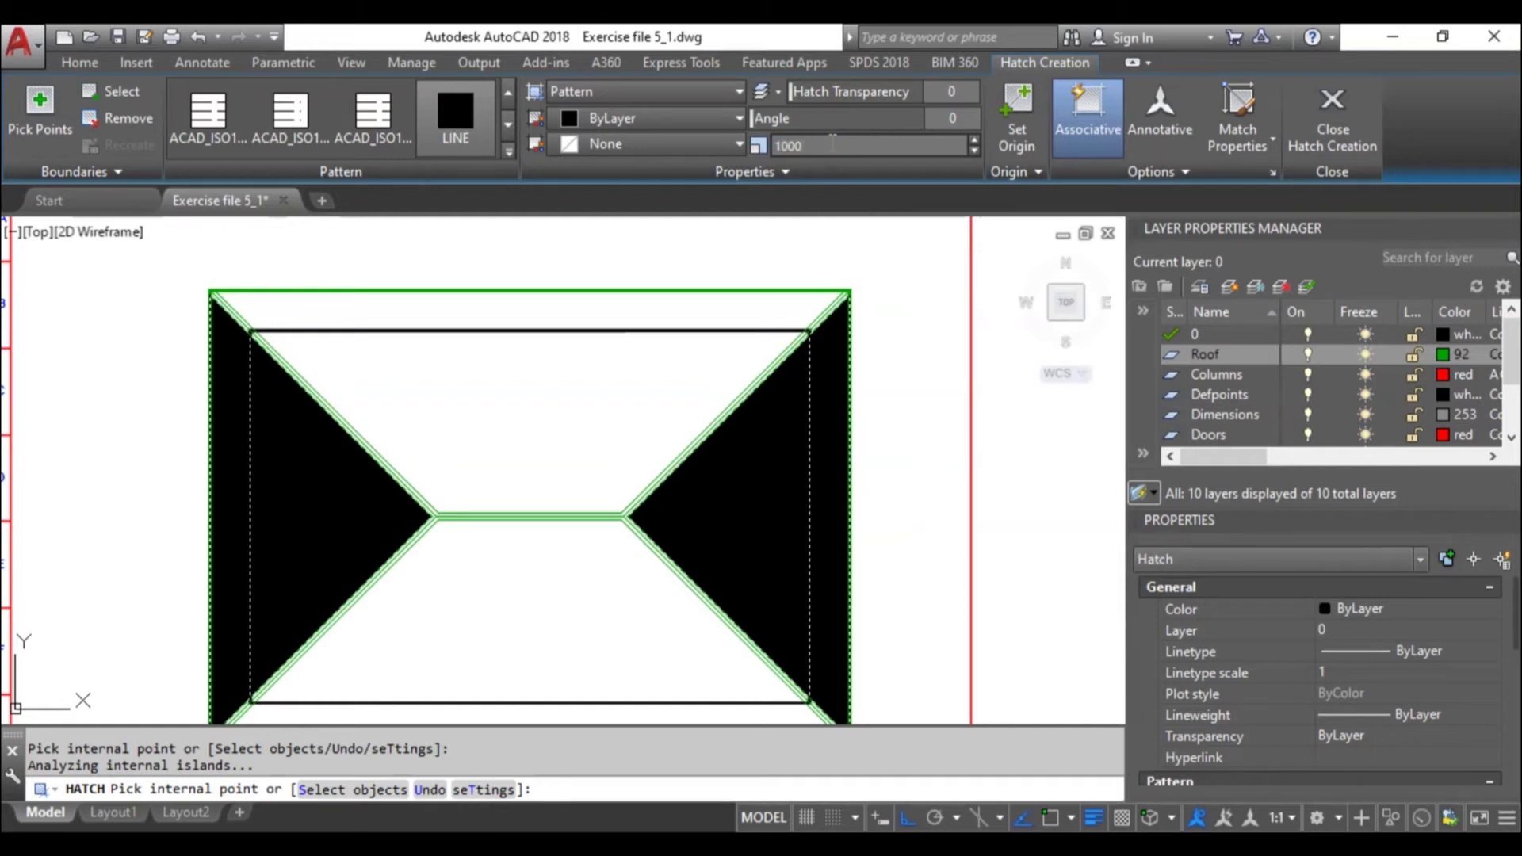
{"action": "key", "text": "Delete"}
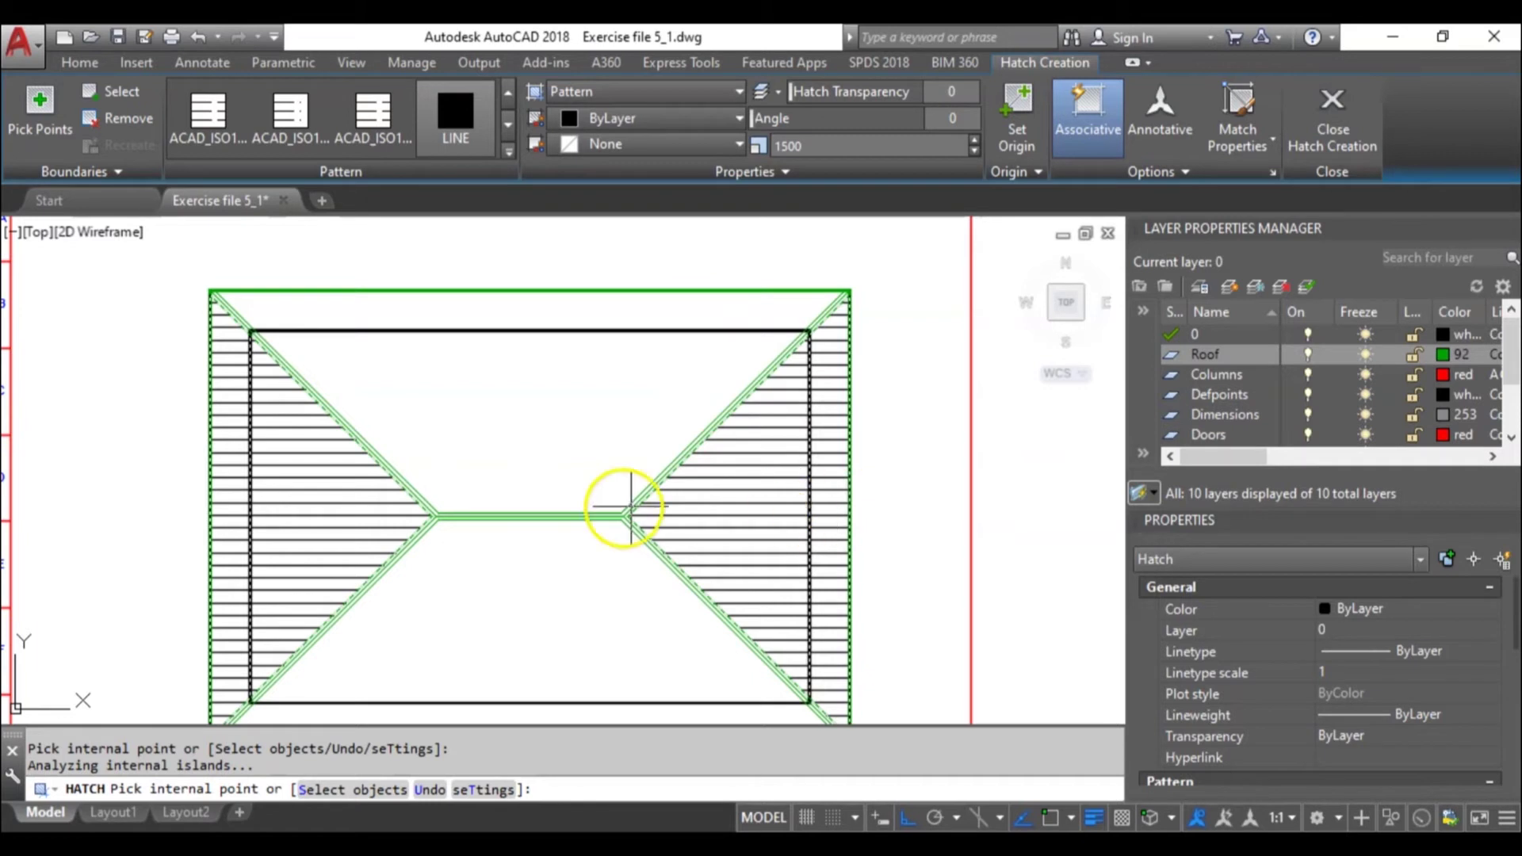
{"action": "key", "text": "Escape"}
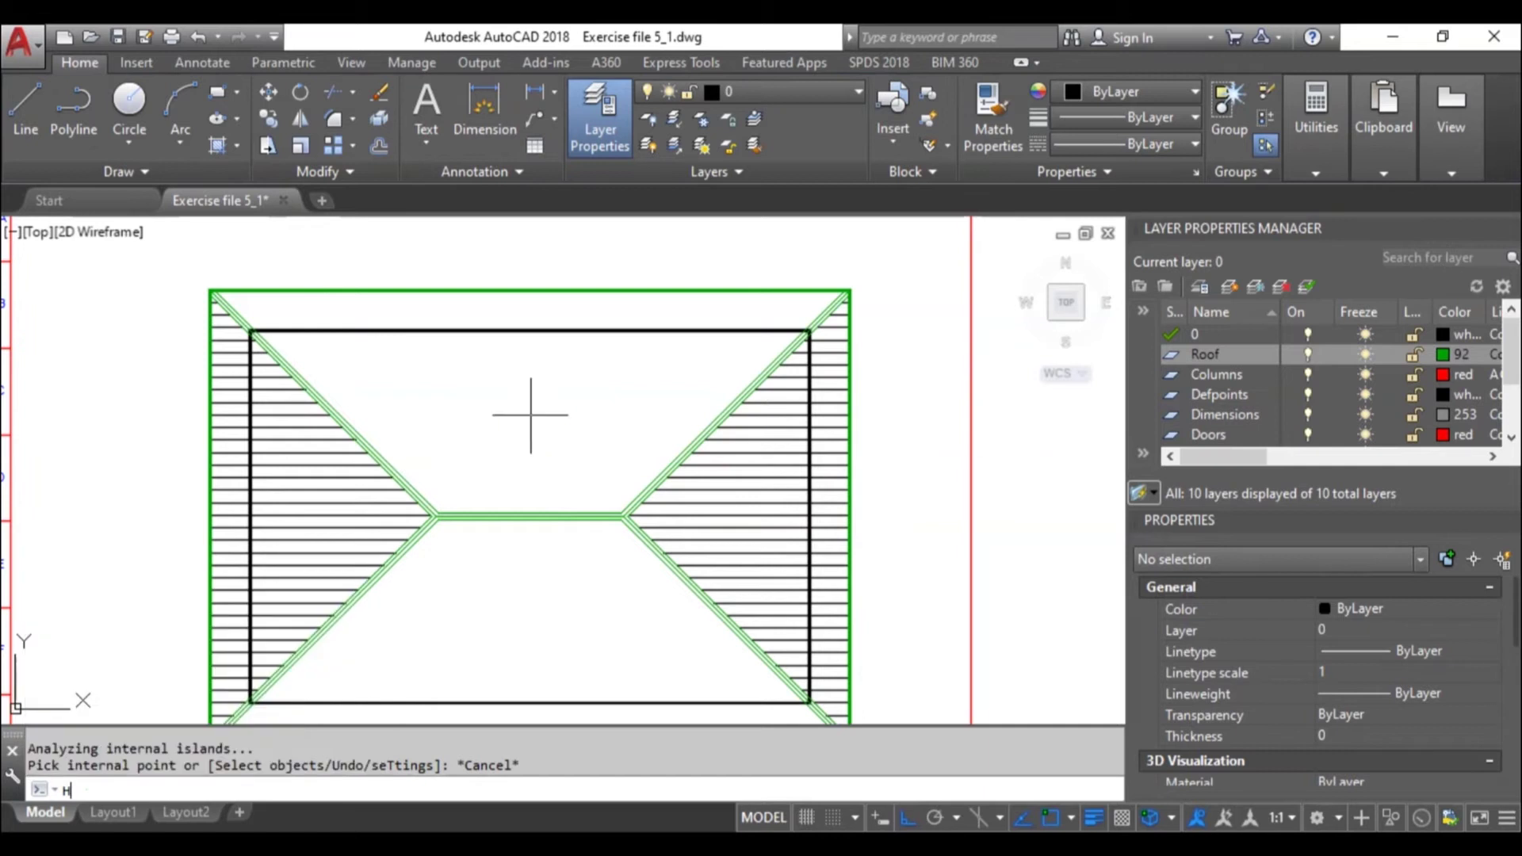
Hatch the upper and lower roof slopes, including their overhang strips, with the LINE pattern at scale 1500.
{"action": "key", "text": "Return"}
{"action": "left_click", "coordinate": [500, 366]}
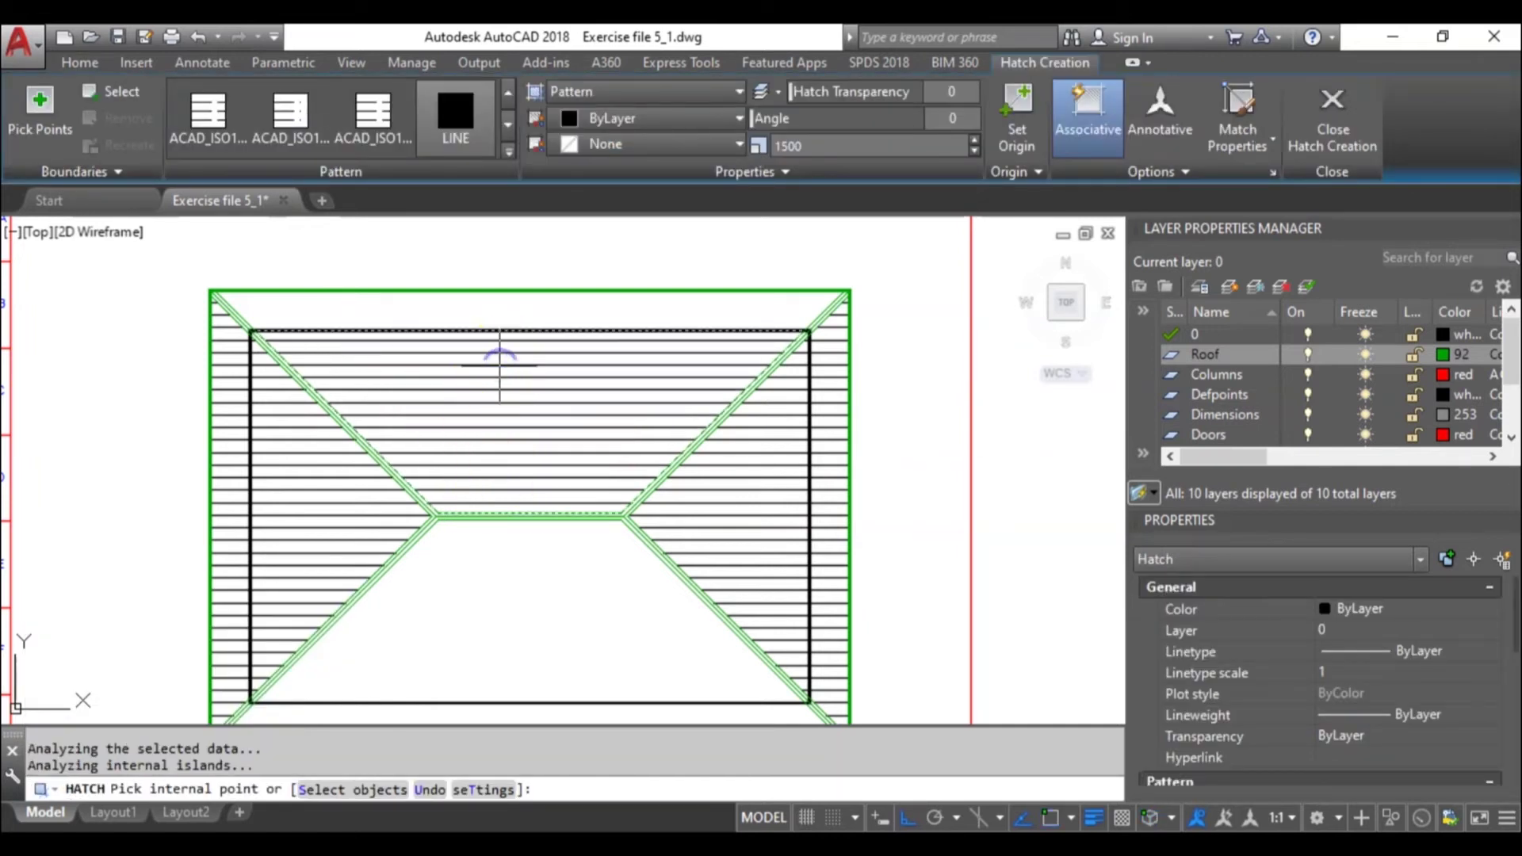
{"action": "left_click", "coordinate": [502, 306]}
{"action": "left_click", "coordinate": [503, 550]}
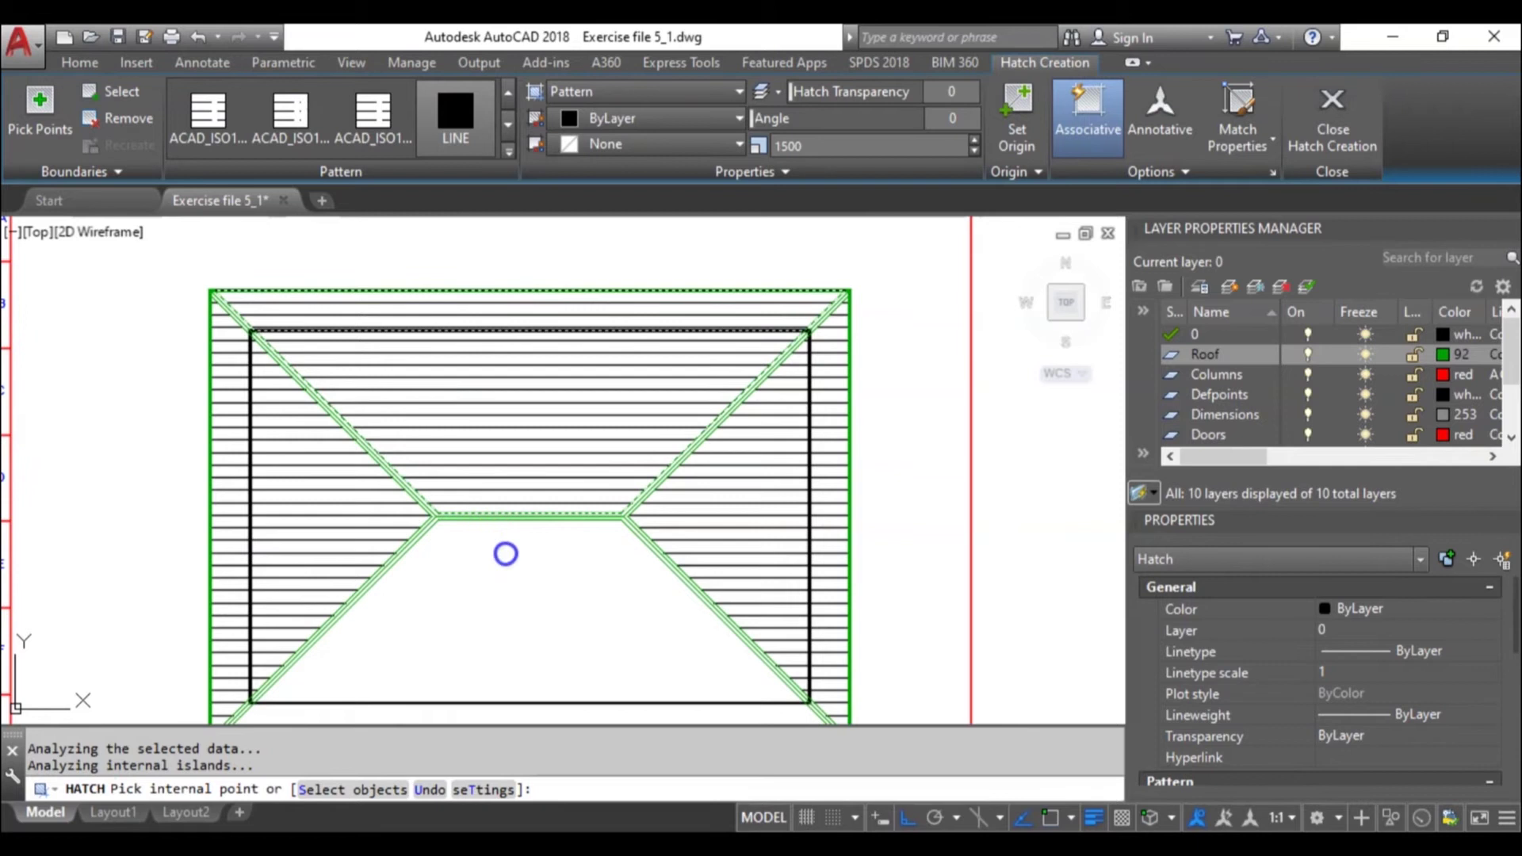
{"action": "middle_click_drag", "start_coordinate": [510, 632], "coordinate": [506, 452]}
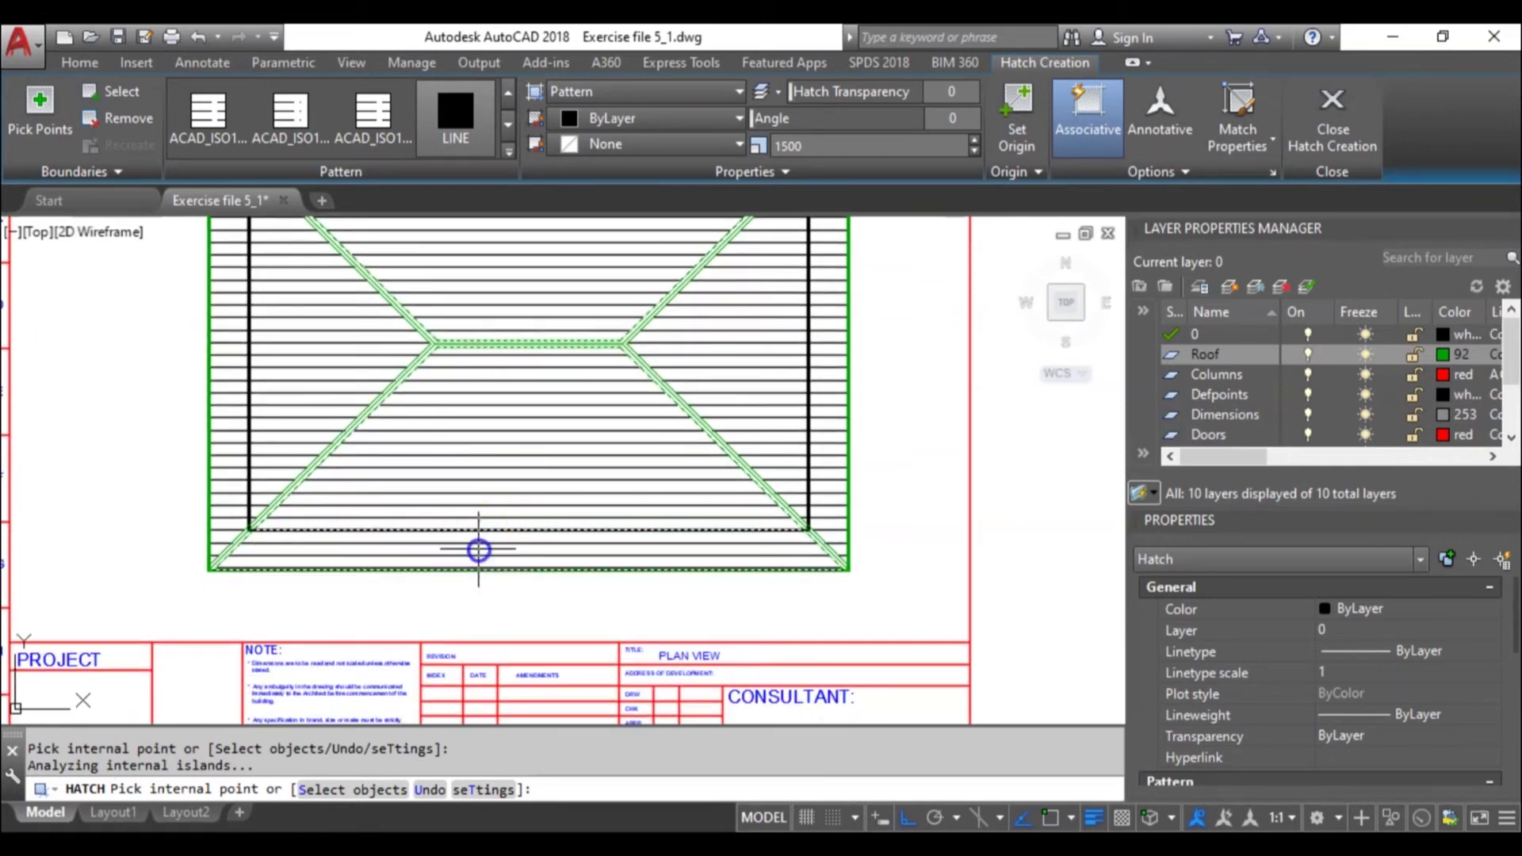
Set the angle of the upper and lower slopes' hatch to 90 and finish the hatch.
{"action": "scroll", "coordinate": [486, 482], "scroll_direction": "down", "scroll_amount": 1}
{"action": "scroll", "coordinate": [486, 460], "scroll_direction": "down", "scroll_amount": 1}
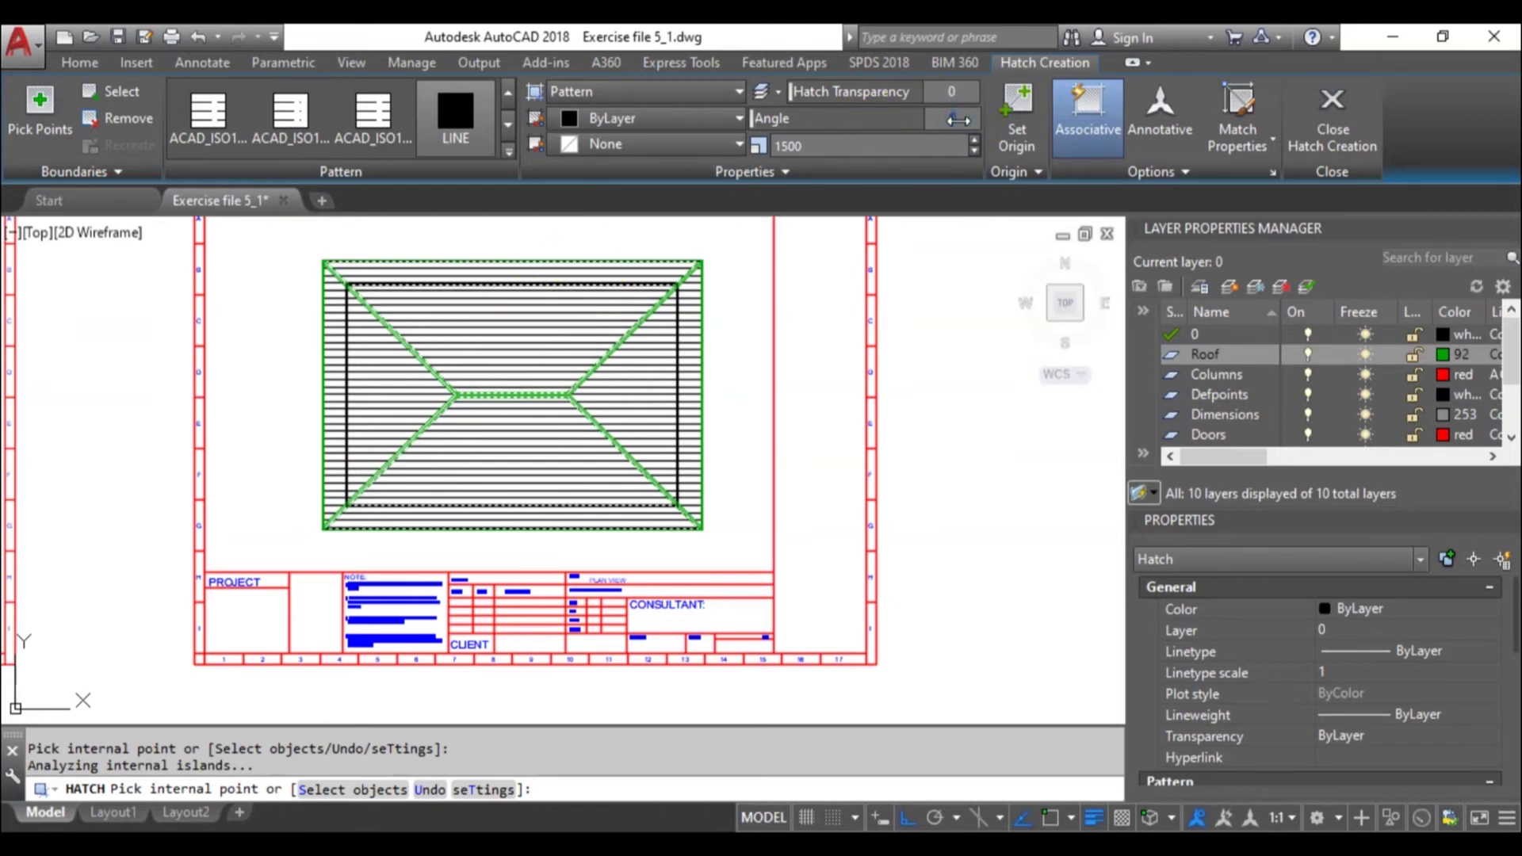
{"action": "key", "text": "Return"}
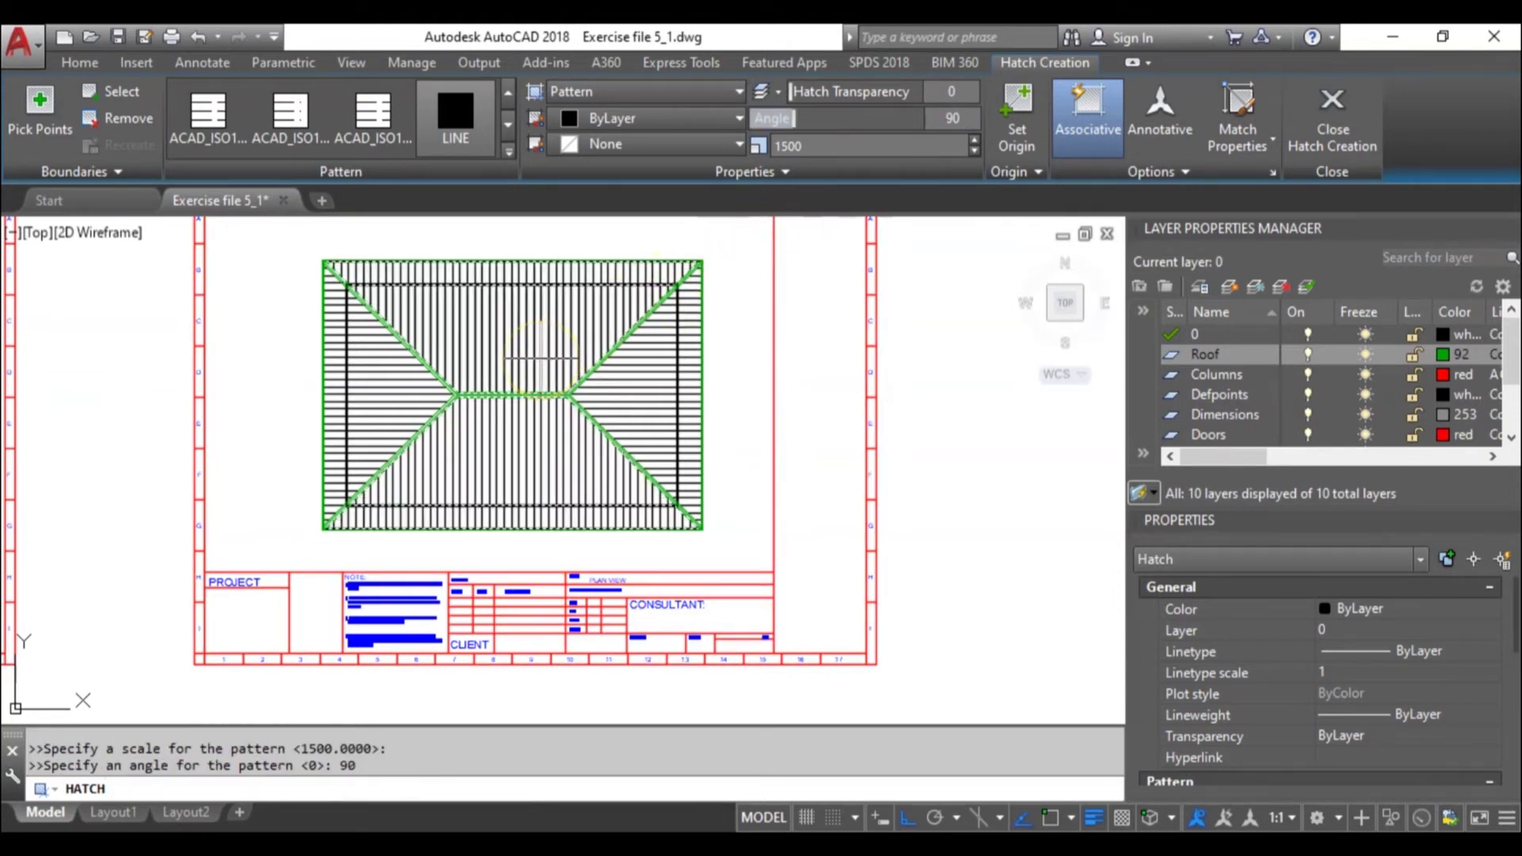
{"action": "key", "text": "Escape"}
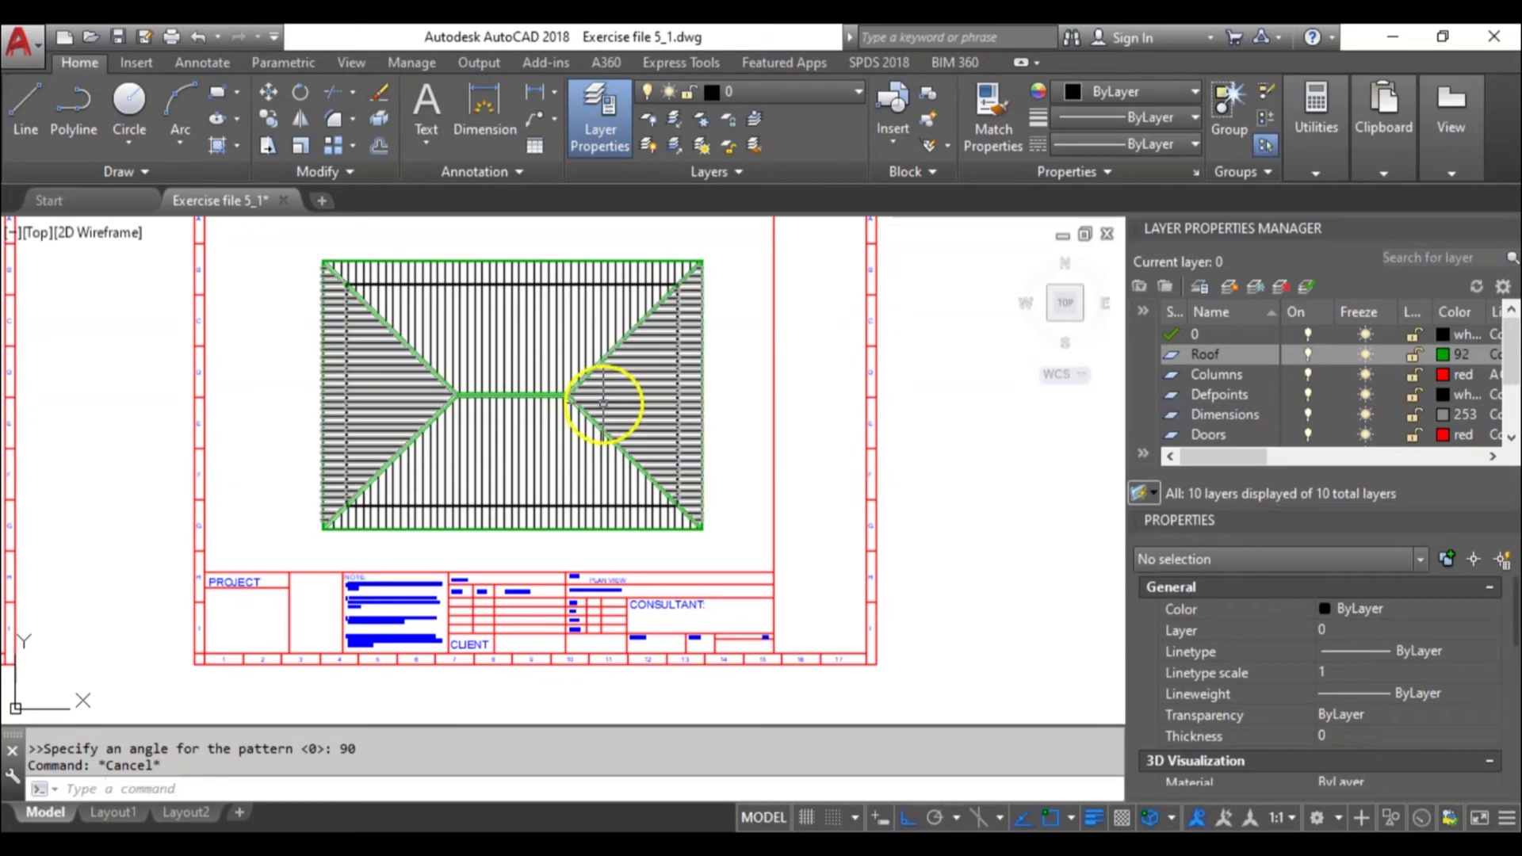
Select the roof slope hatches and assign them to the Roof layer.
{"action": "left_click", "coordinate": [626, 386]}
{"action": "left_click", "coordinate": [469, 357]}
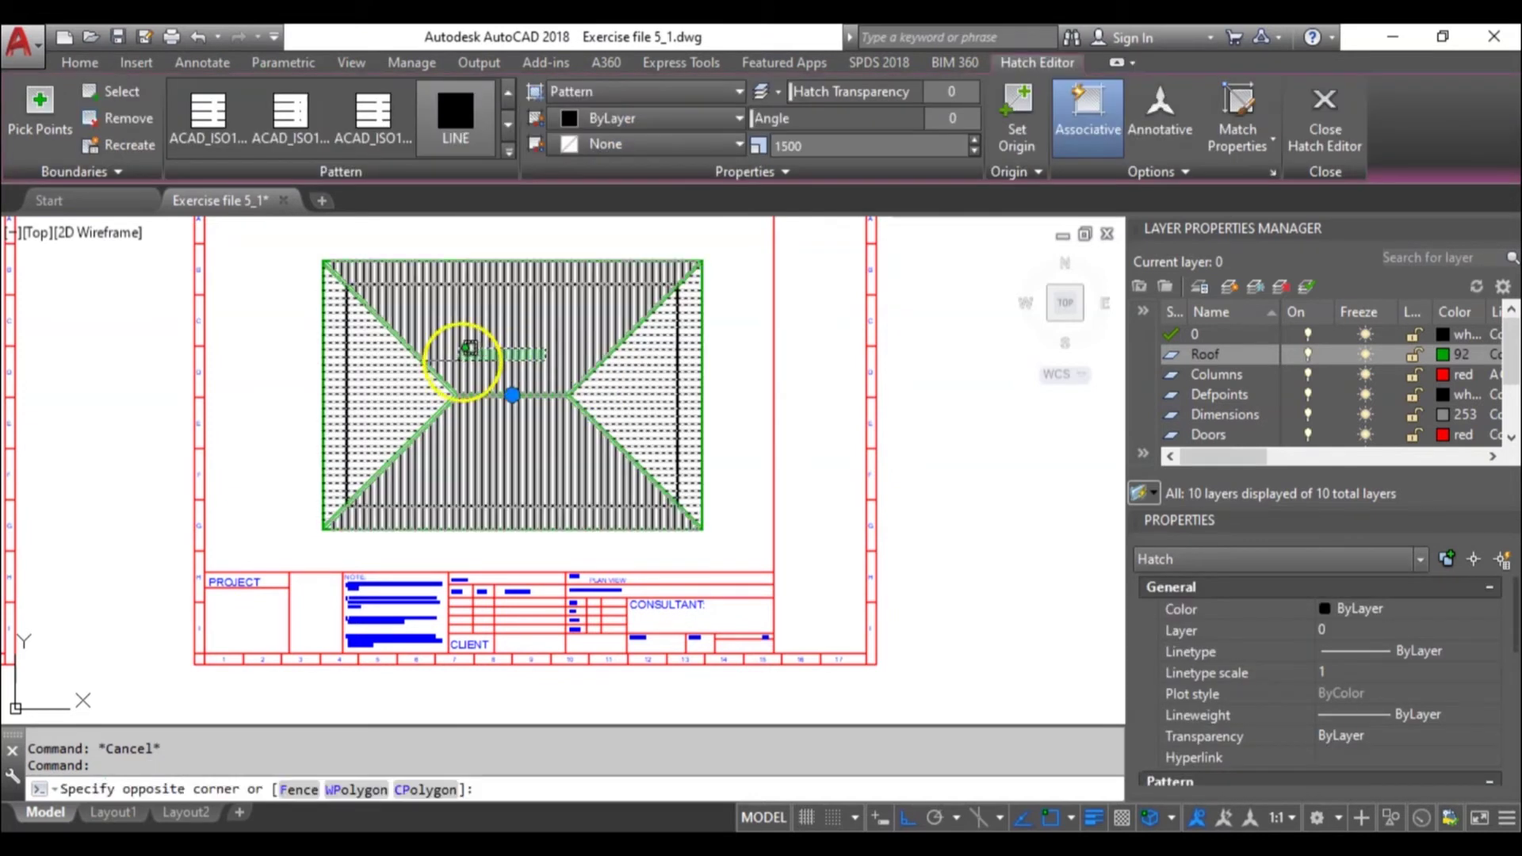
{"action": "left_click", "coordinate": [401, 341]}
{"action": "left_click", "coordinate": [626, 394]}
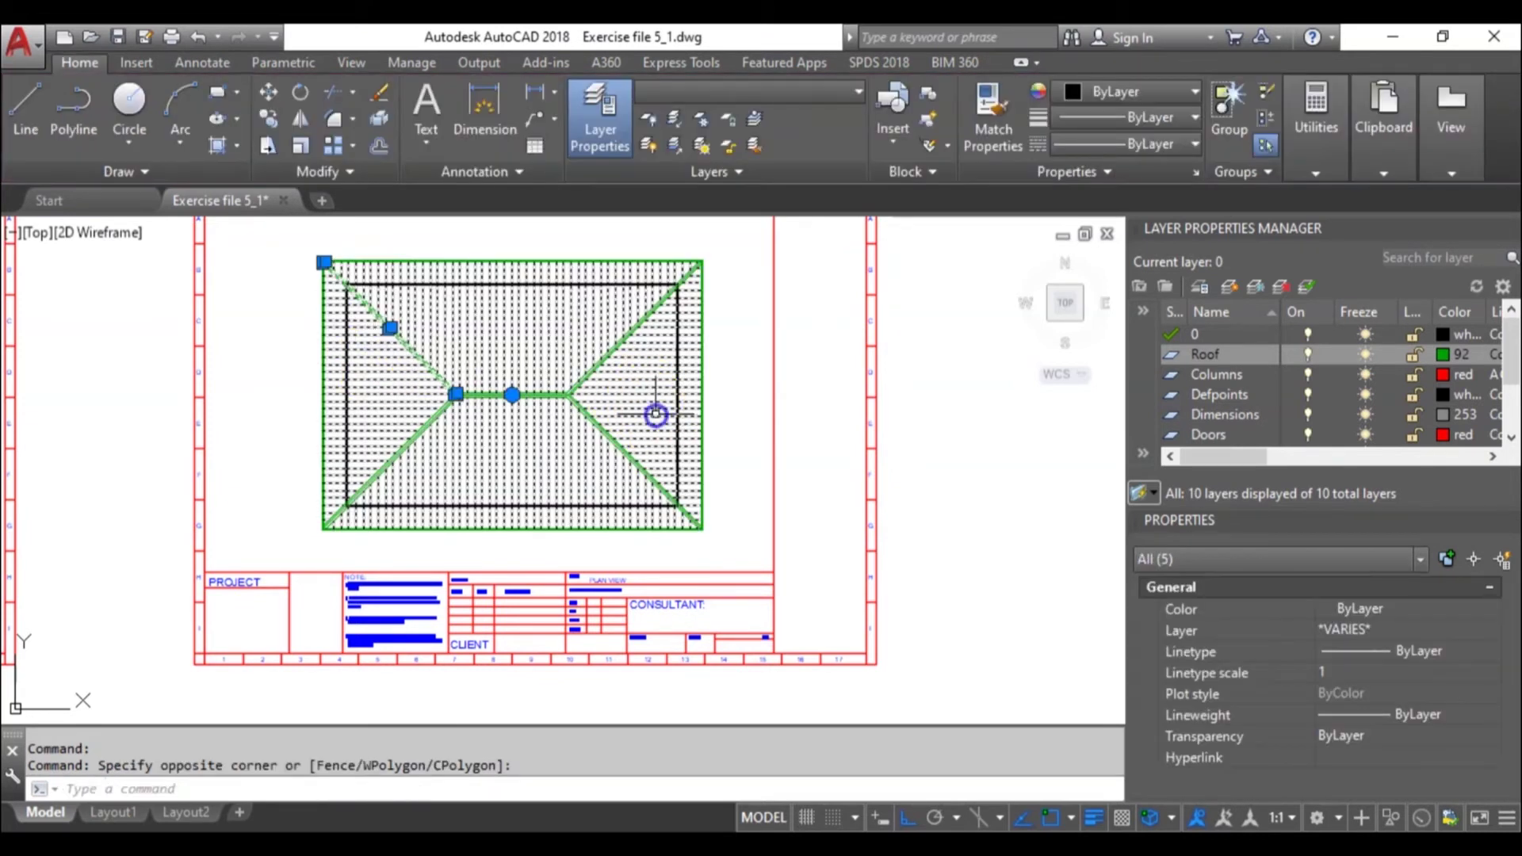
{"action": "left_click", "coordinate": [611, 357]}
{"action": "left_click", "coordinate": [627, 403]}
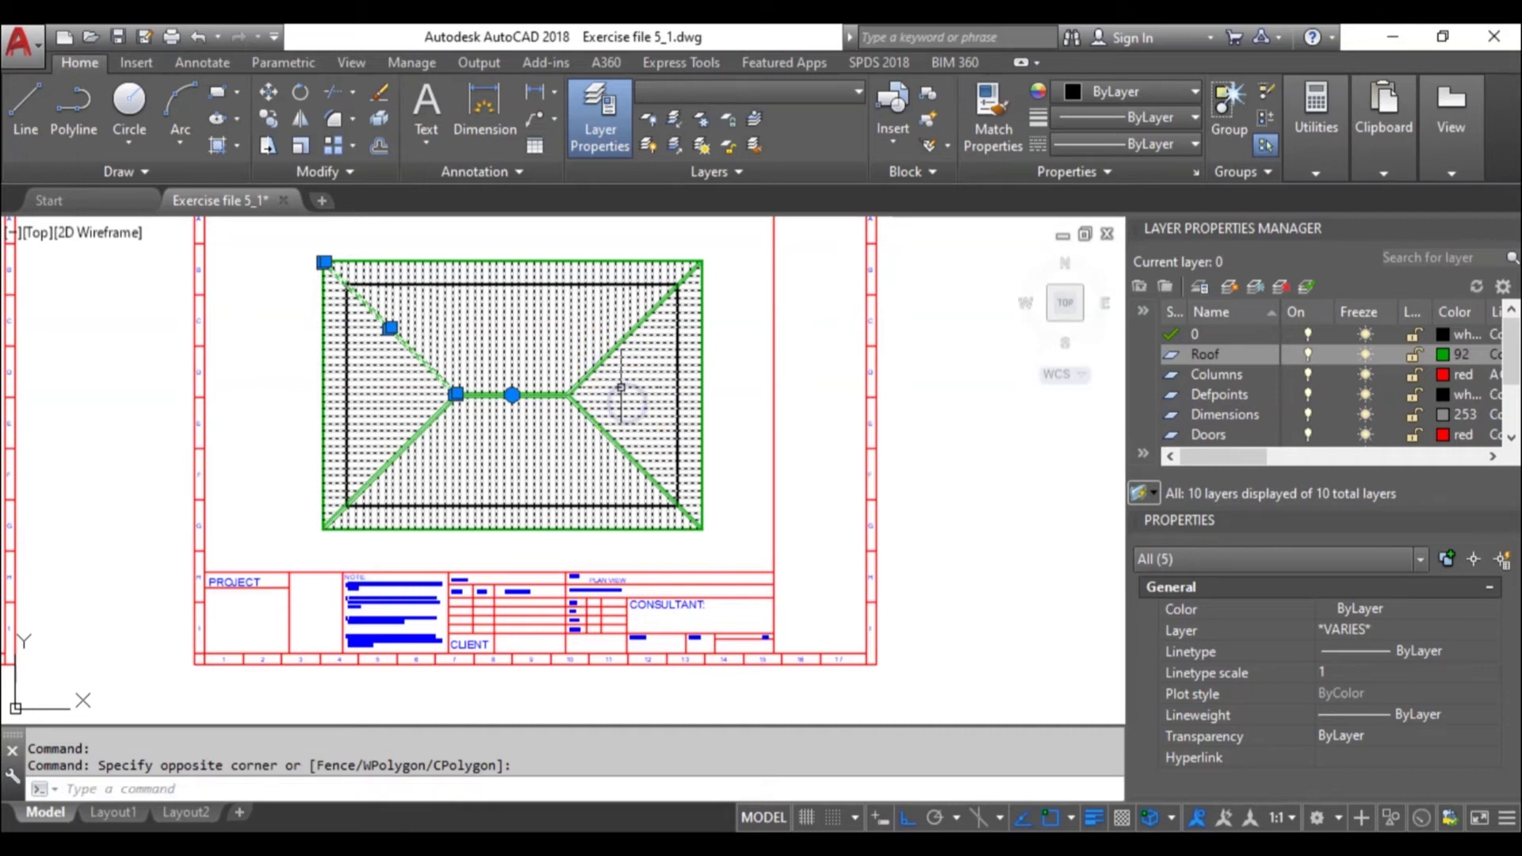
{"action": "left_click", "coordinate": [622, 381]}
{"action": "left_click", "coordinate": [697, 91]}
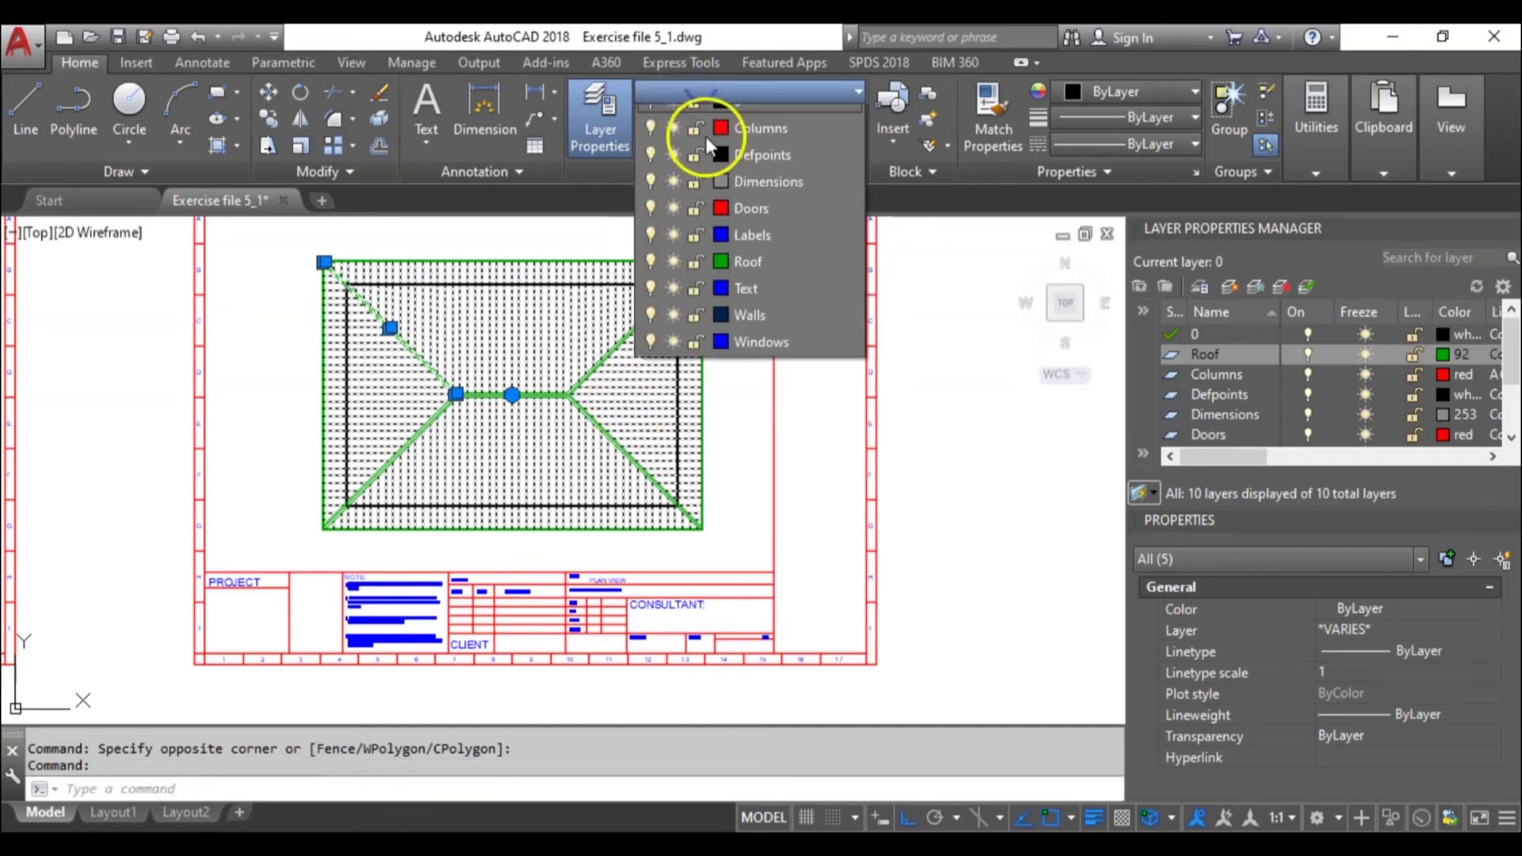
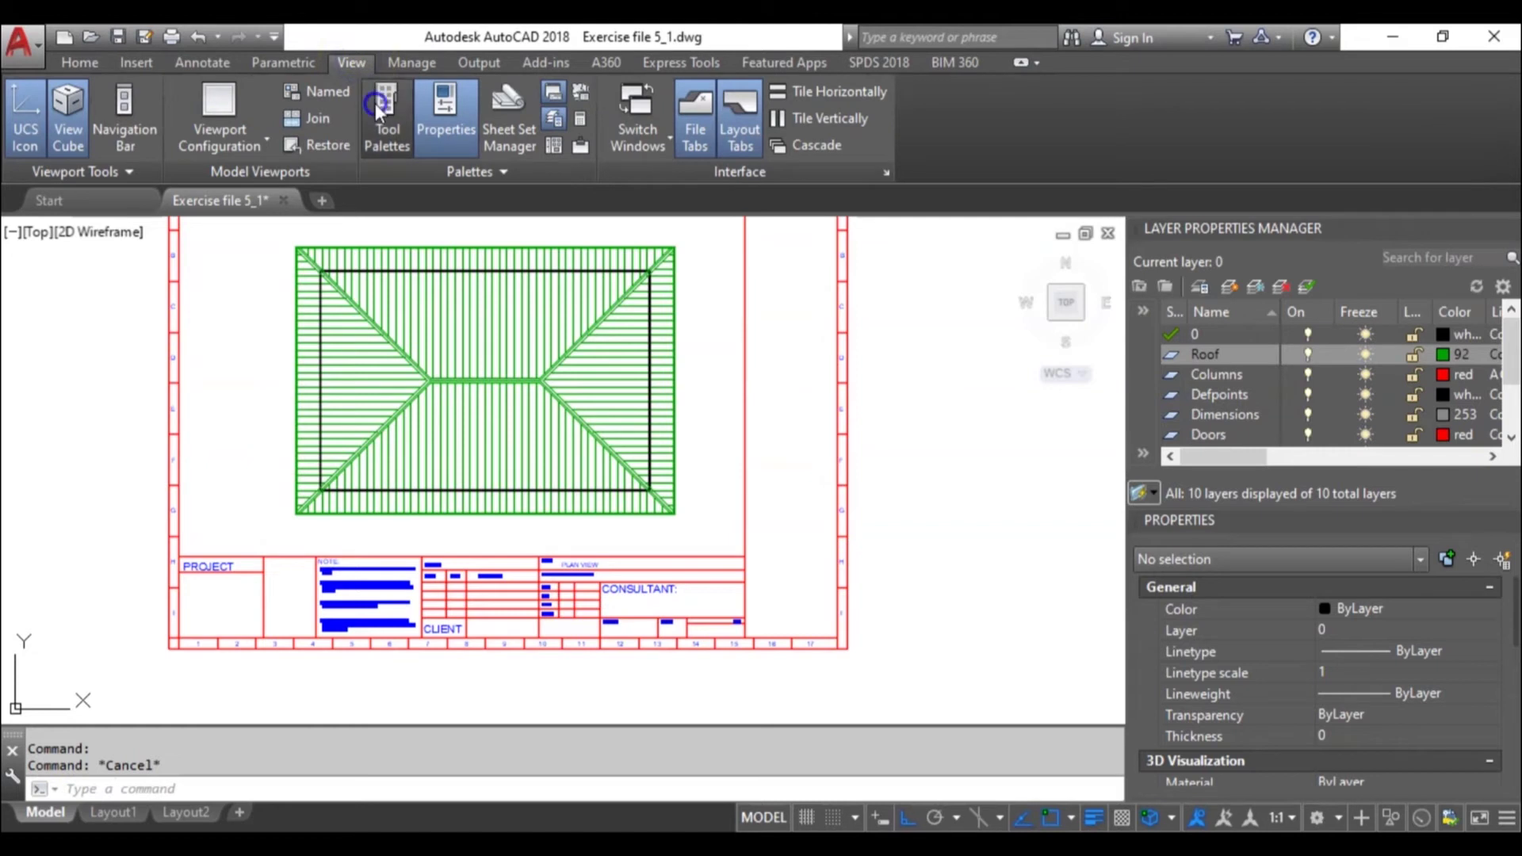
Insert the imperial Callout Bubble symbol in the blank area just east of the roof.
{"action": "left_click", "coordinate": [959, 261]}
{"action": "scroll", "coordinate": [719, 353], "scroll_direction": "up", "scroll_amount": 4}
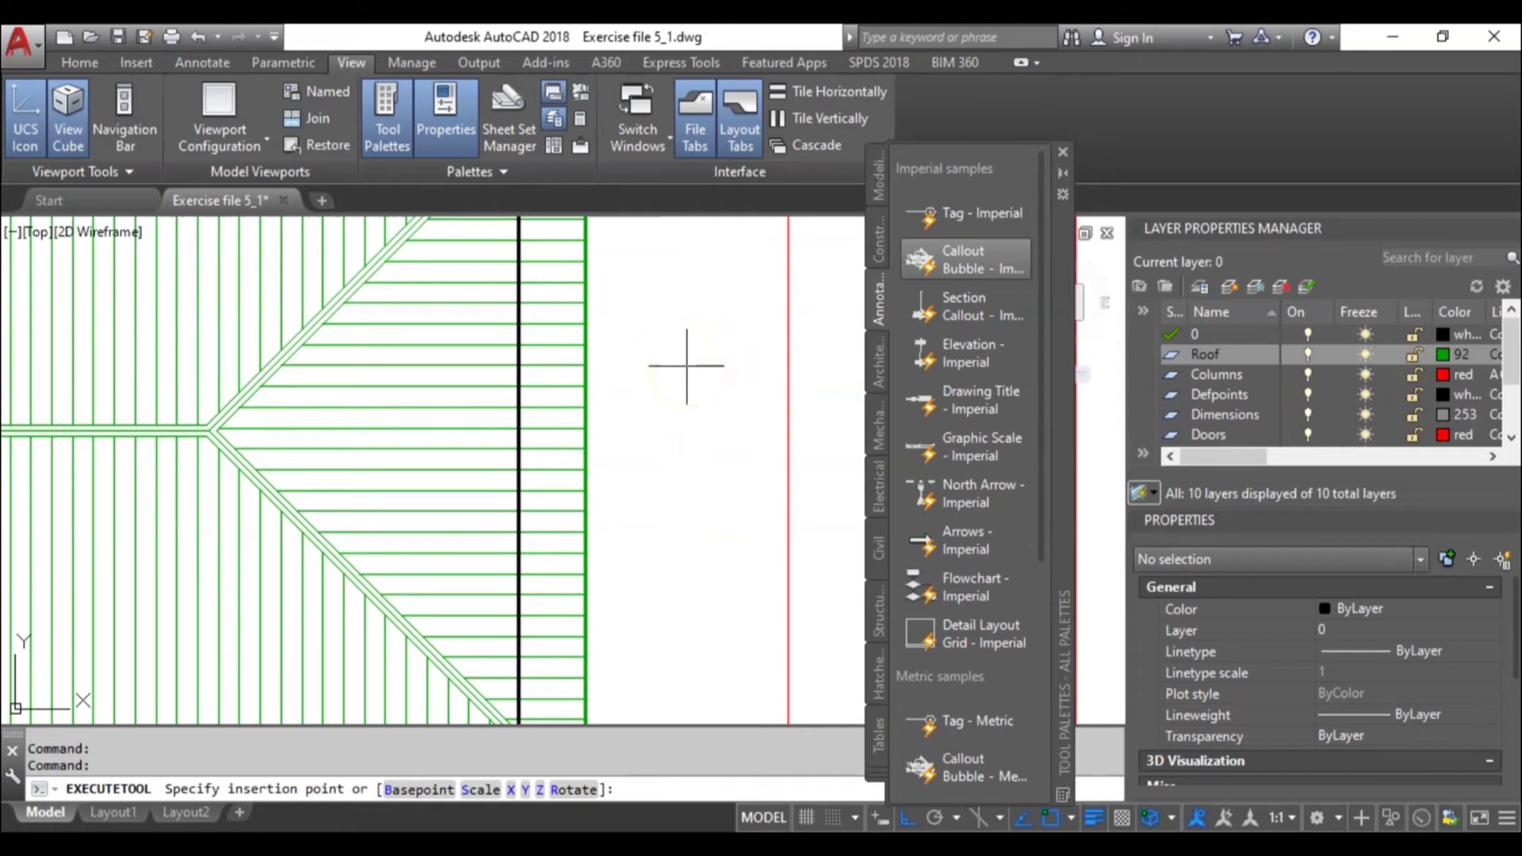
{"action": "left_click", "coordinate": [687, 366]}
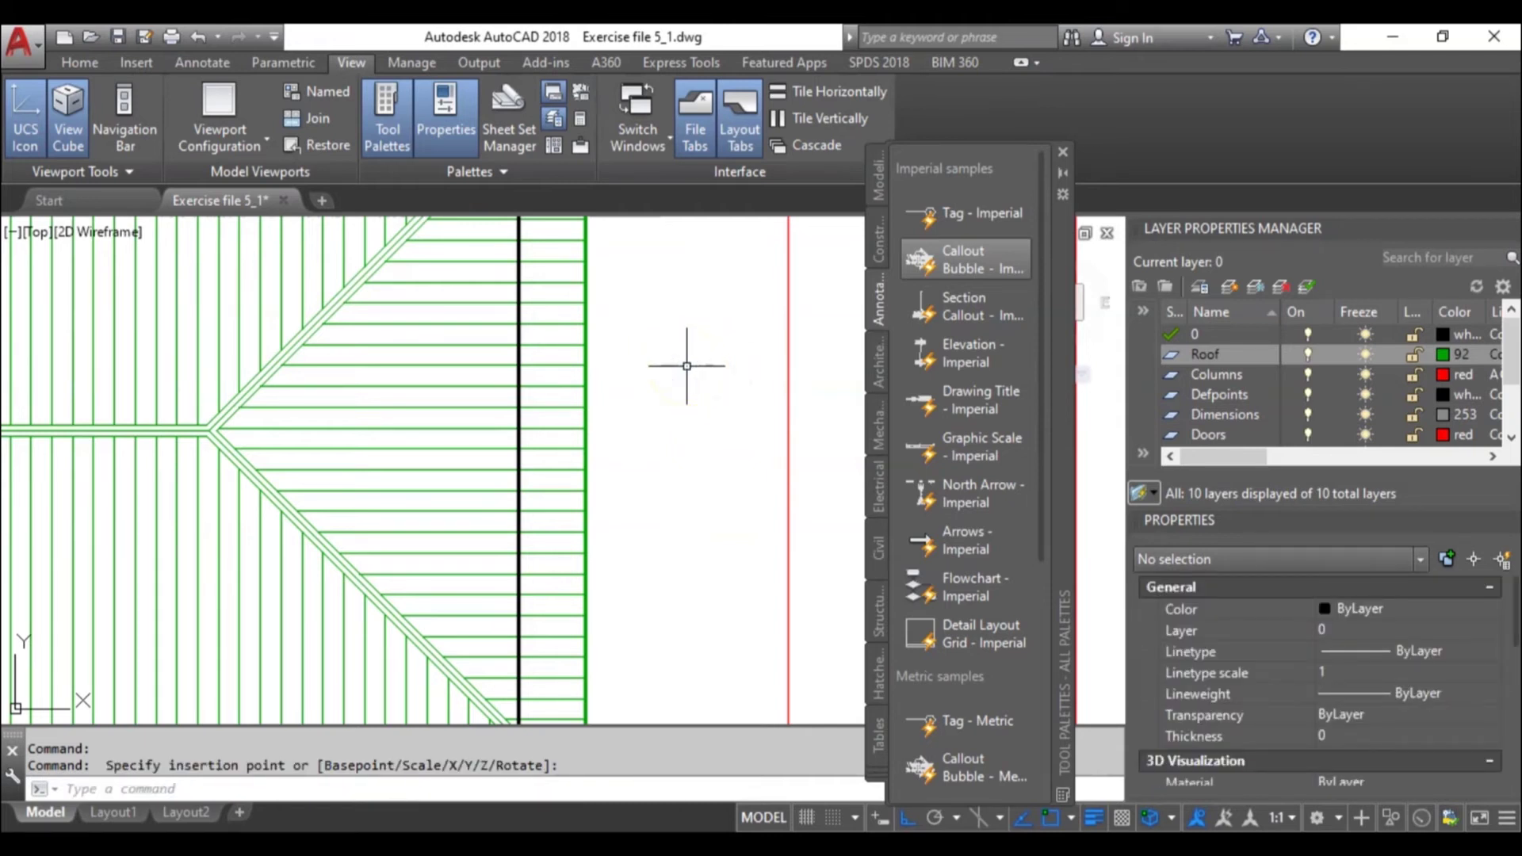
Scale the inserted callout bubble by a factor of 1000 about its insertion point and close the tool palettes.
{"action": "scroll", "coordinate": [690, 358], "scroll_direction": "up", "scroll_amount": 5}
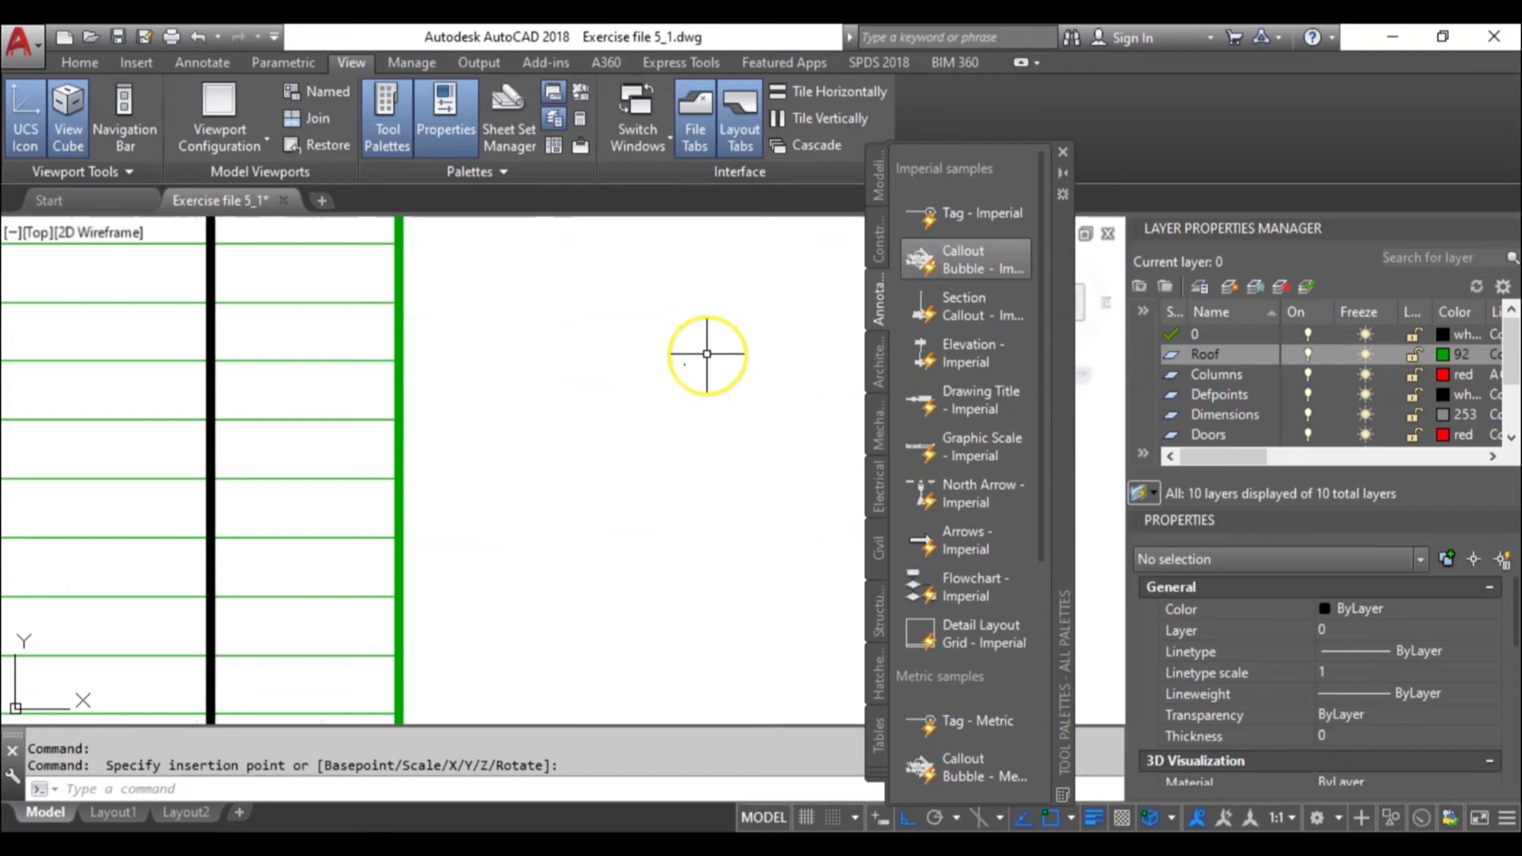
{"action": "scroll", "coordinate": [707, 353], "scroll_direction": "up", "scroll_amount": 3}
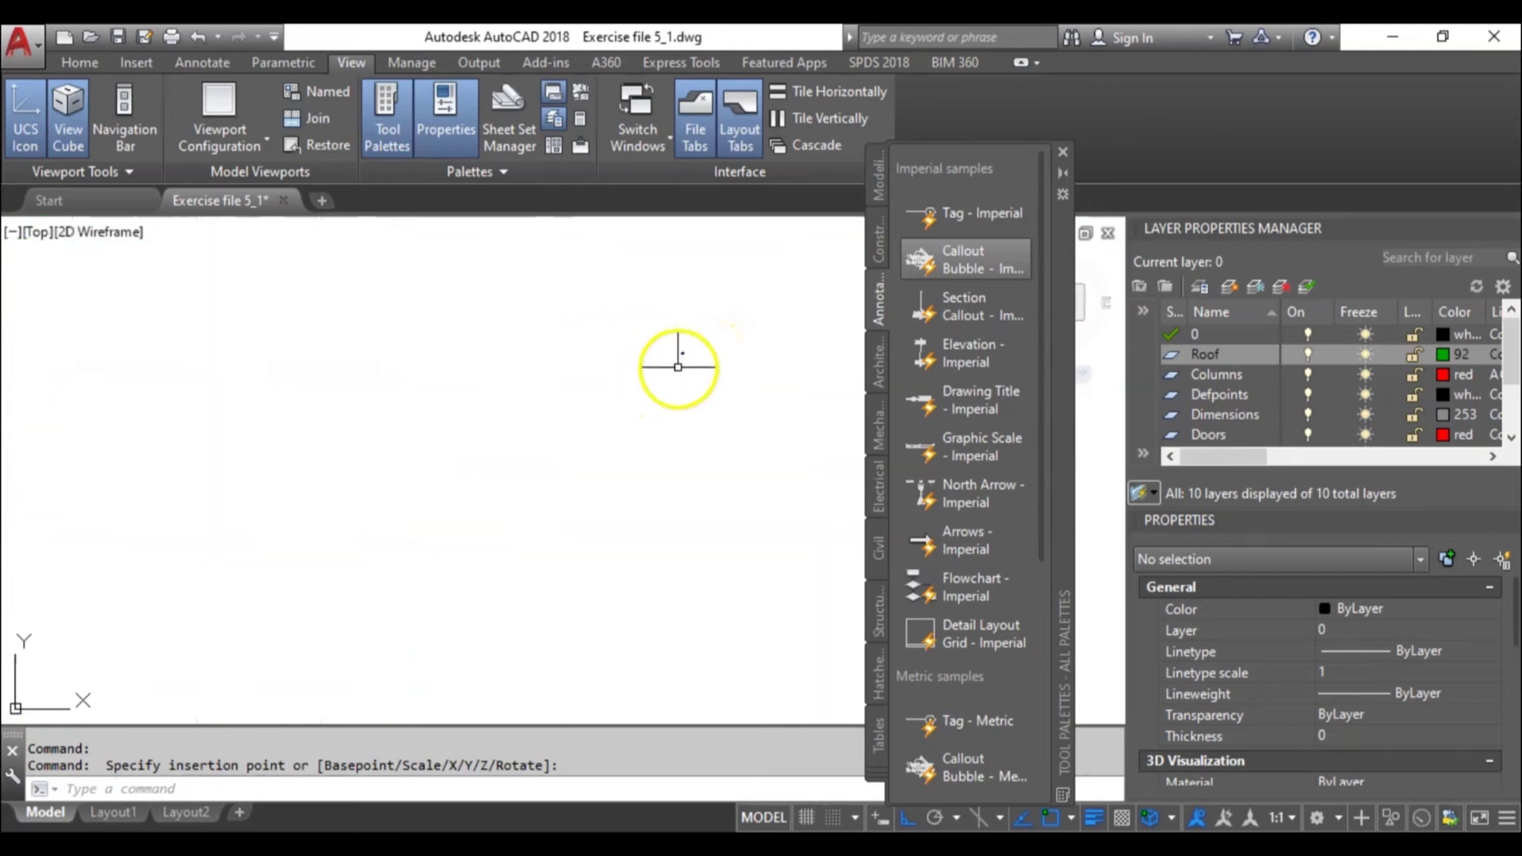
{"action": "left_click", "coordinate": [571, 349]}
{"action": "left_click", "coordinate": [781, 440]}
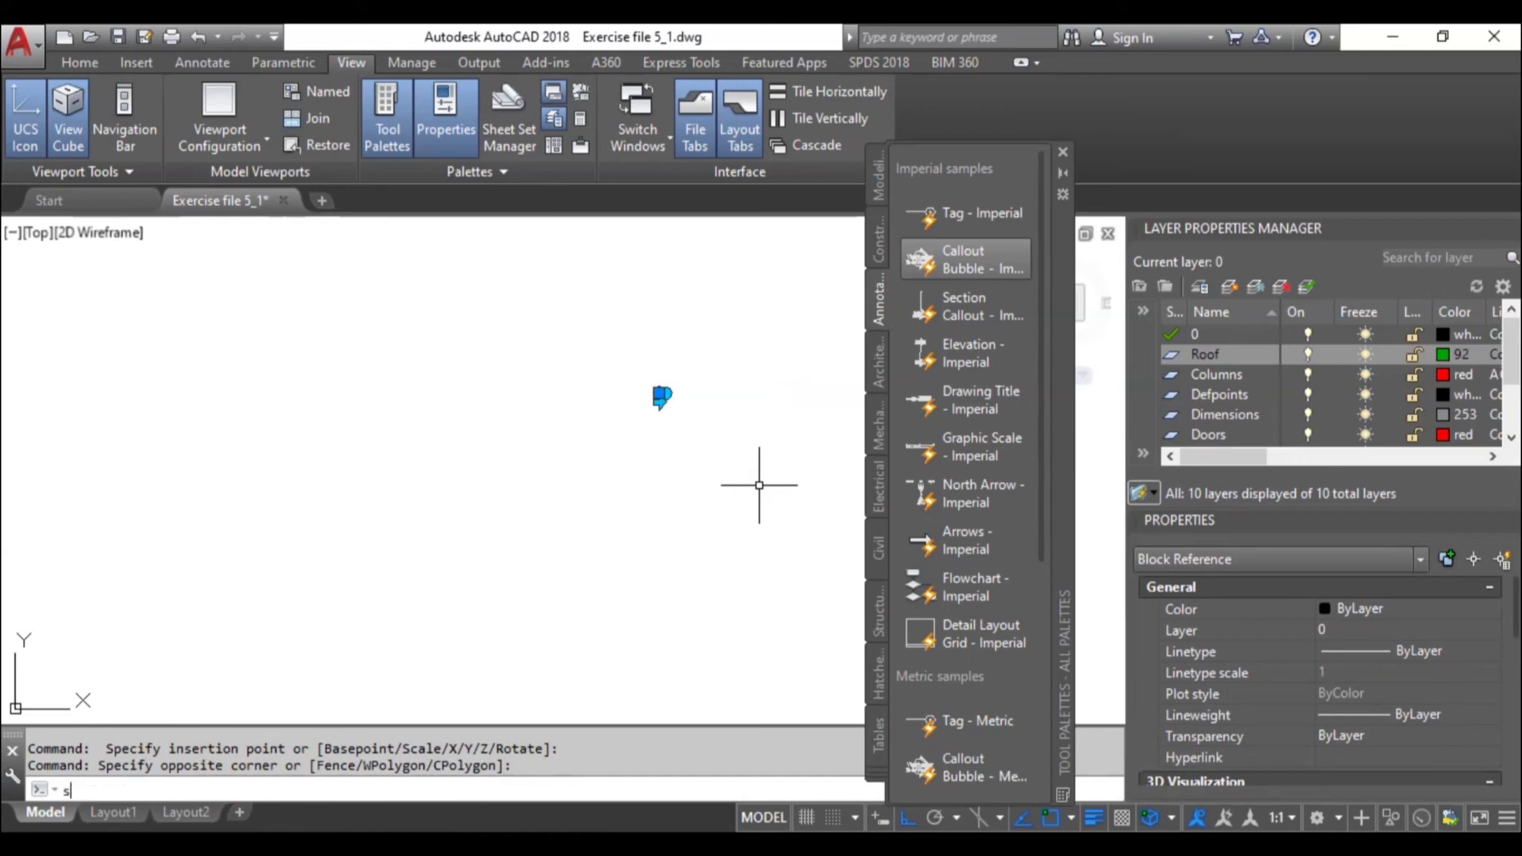
{"action": "key", "text": "Return"}
{"action": "left_click", "coordinate": [669, 405]}
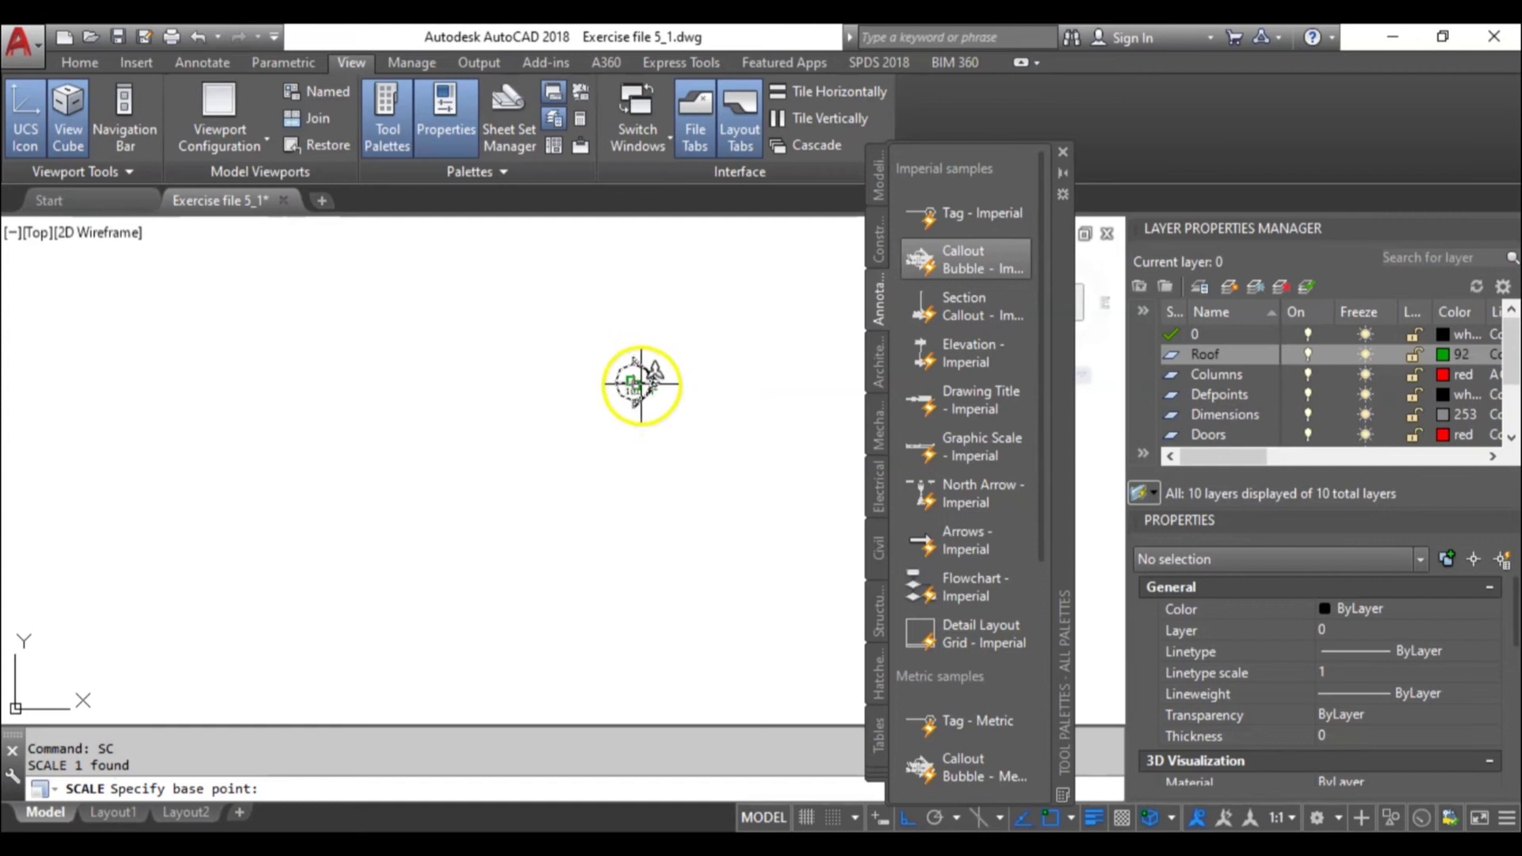
{"action": "left_click", "coordinate": [635, 383]}
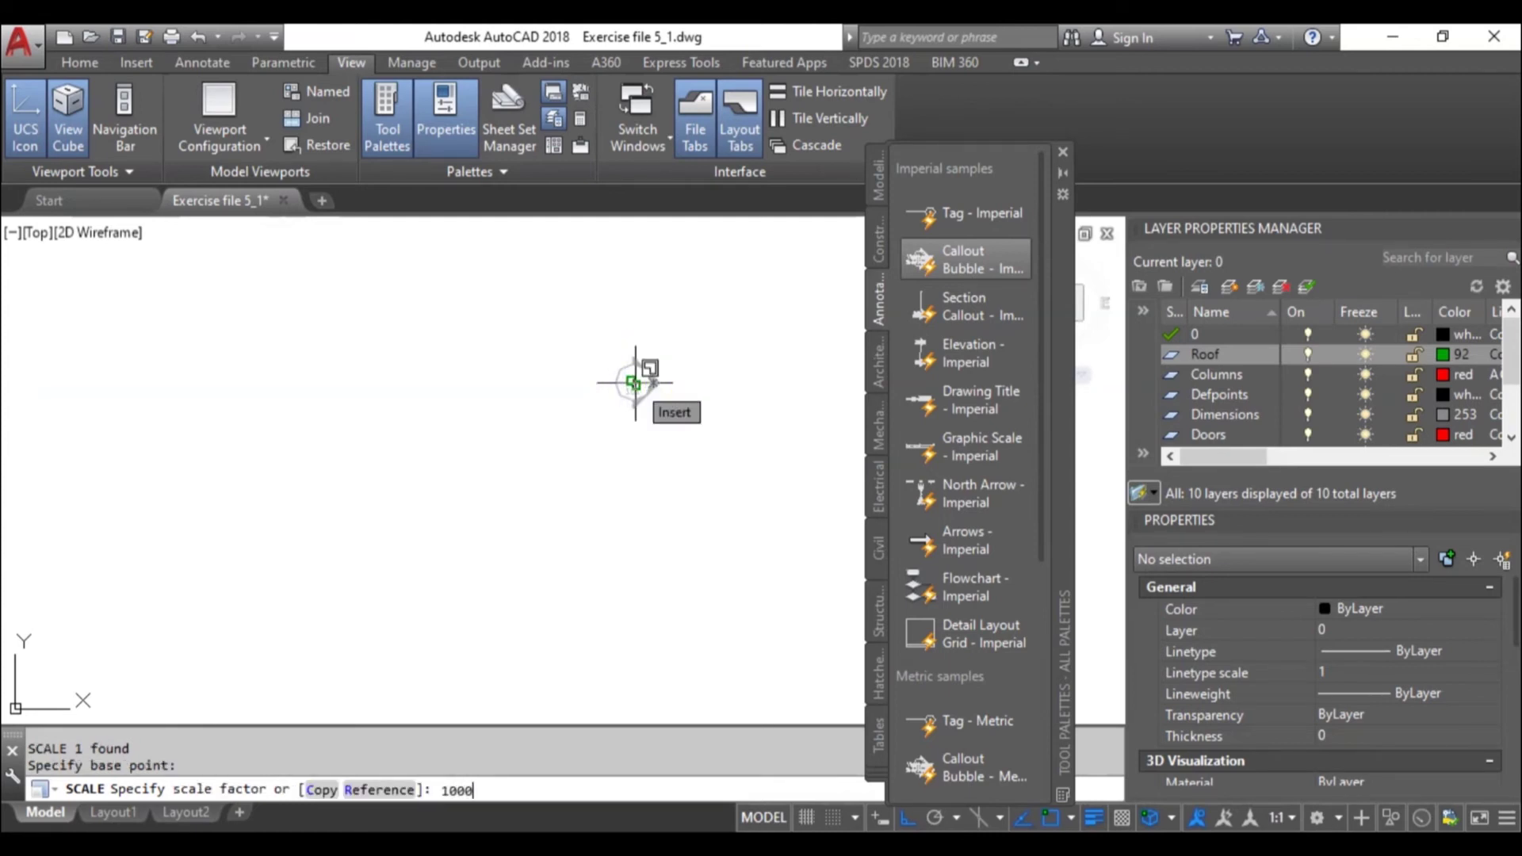
{"action": "key", "text": "Return"}
{"action": "scroll", "coordinate": [611, 396], "scroll_direction": "down", "scroll_amount": 8}
{"action": "middle_click_drag", "start_coordinate": [631, 402], "coordinate": [442, 397]}
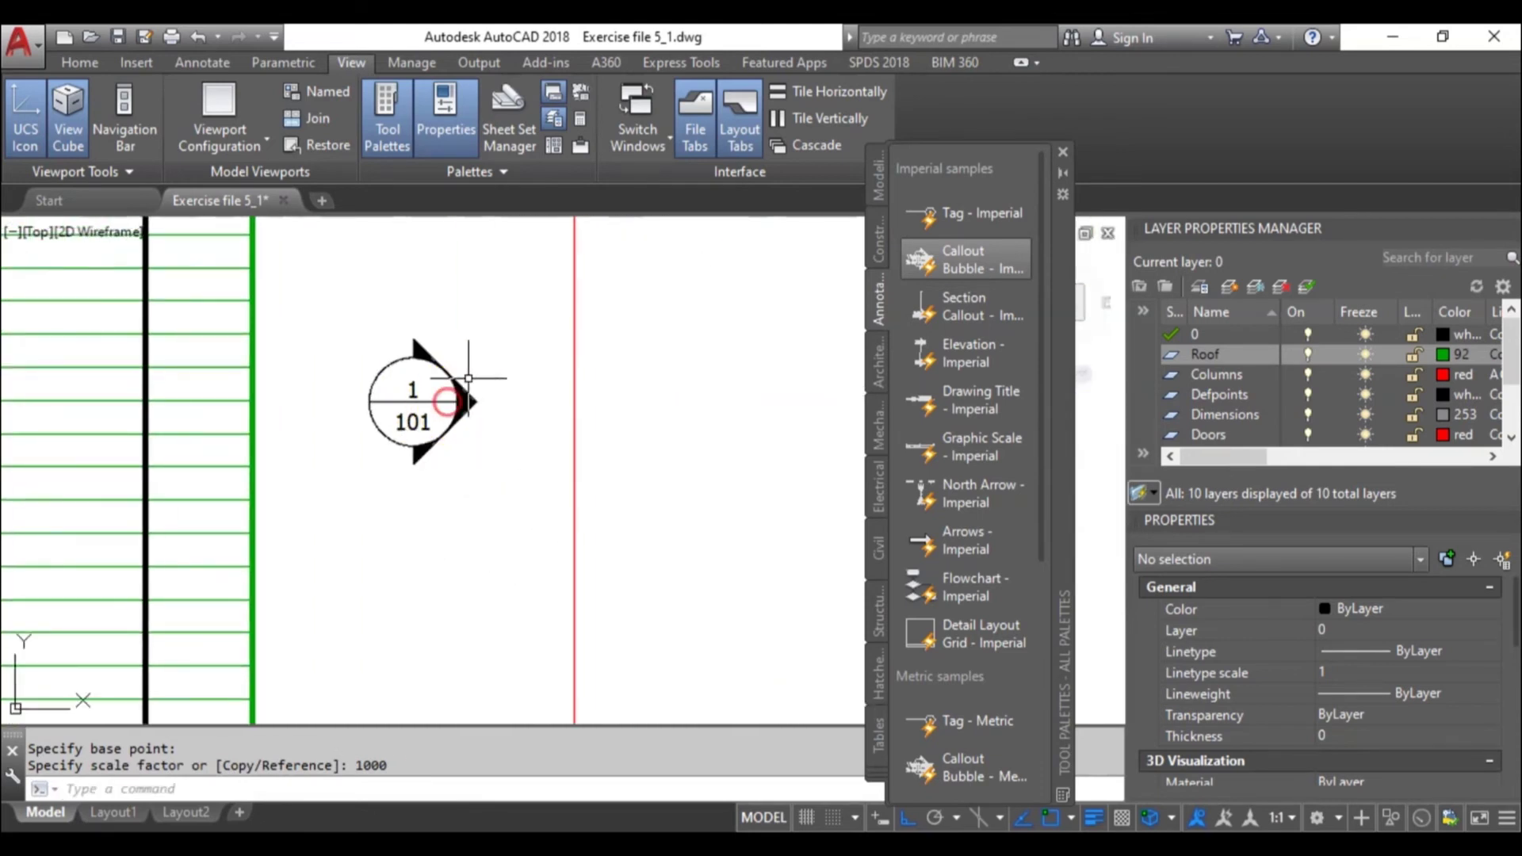
{"action": "scroll", "coordinate": [441, 397], "scroll_direction": "down", "scroll_amount": 3}
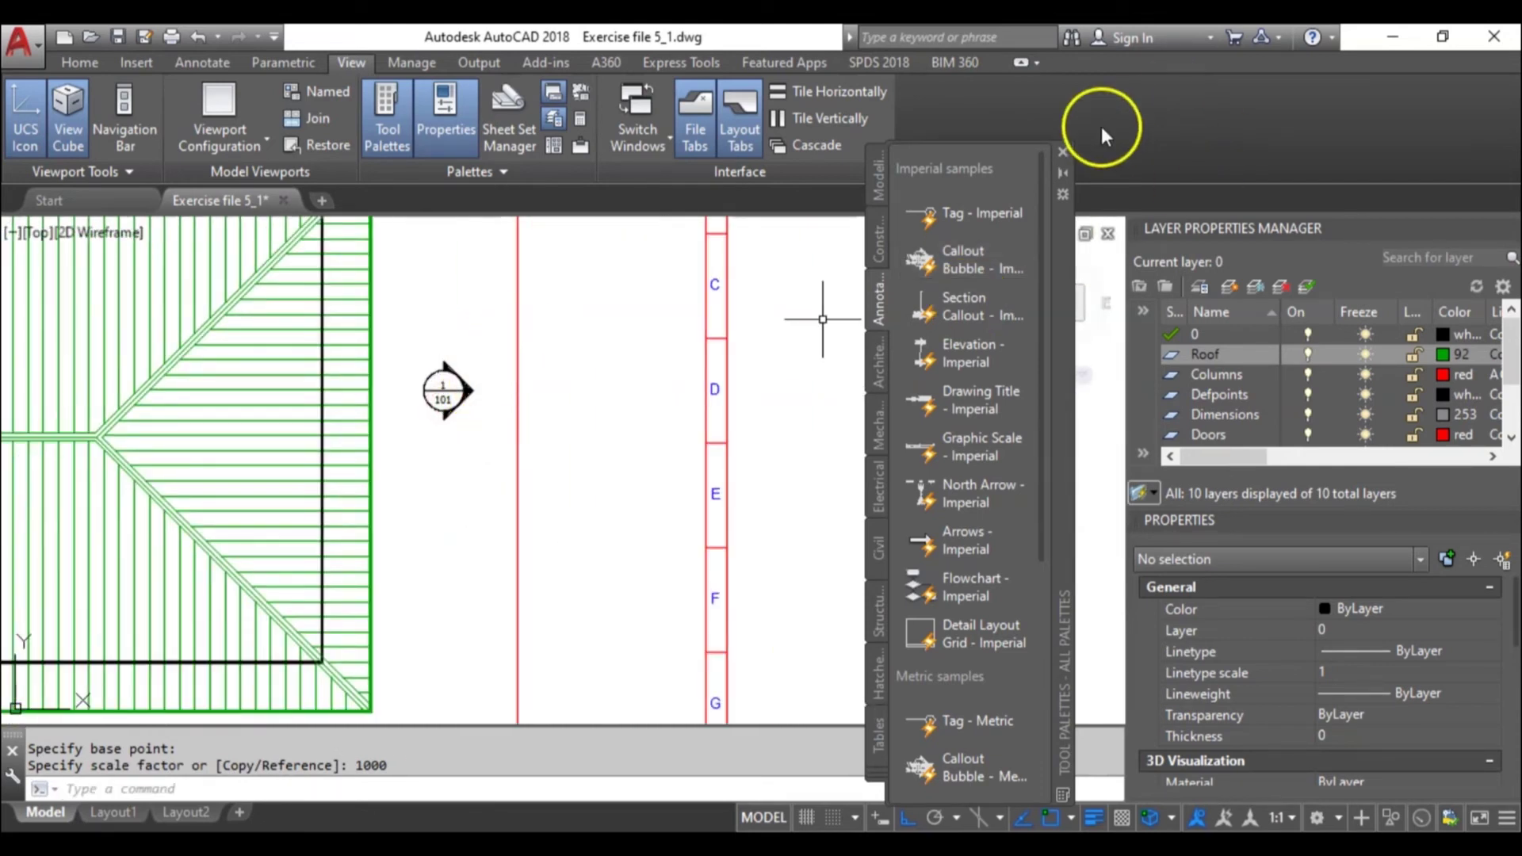
{"action": "left_click", "coordinate": [1064, 150]}
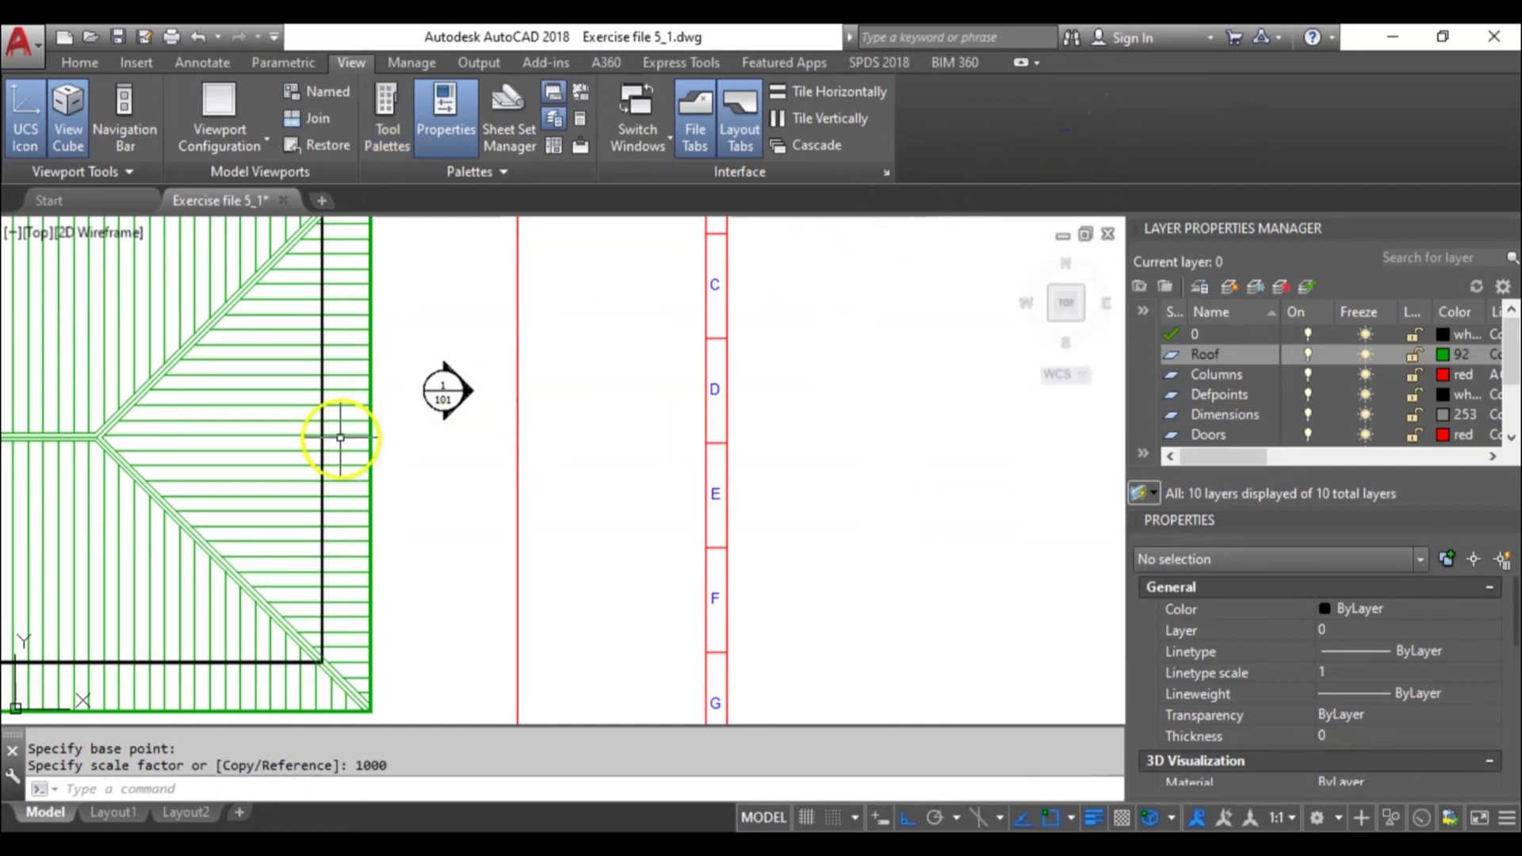
Explode the callout bubble block beside the roof into separate objects.
{"action": "scroll", "coordinate": [430, 408], "scroll_direction": "up", "scroll_amount": 2}
{"action": "middle_click_drag", "start_coordinate": [429, 408], "coordinate": [586, 499]}
{"action": "left_click", "coordinate": [646, 542]}
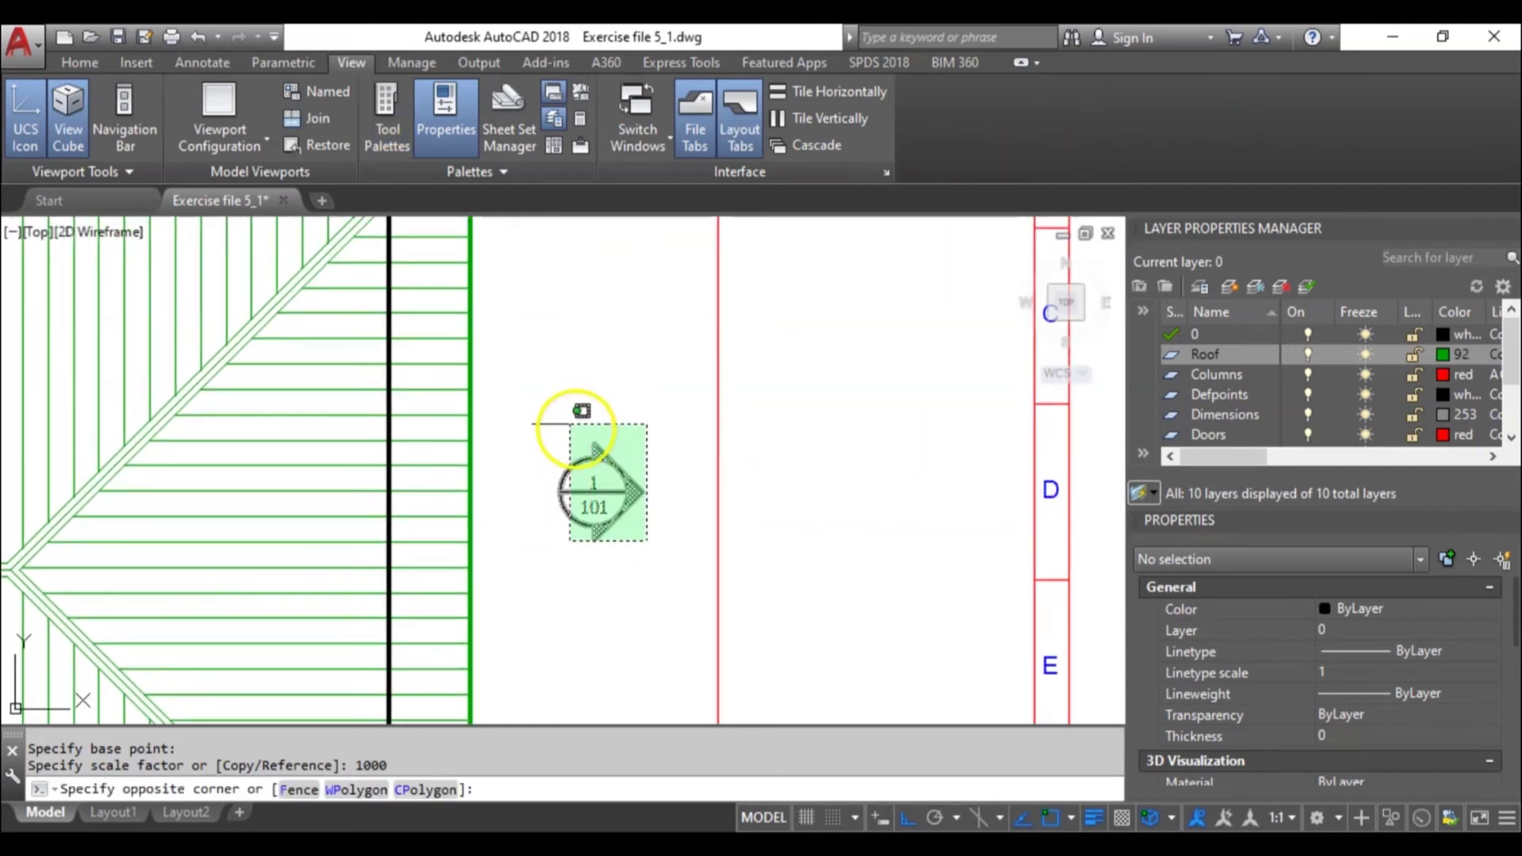
{"action": "left_click", "coordinate": [565, 420]}
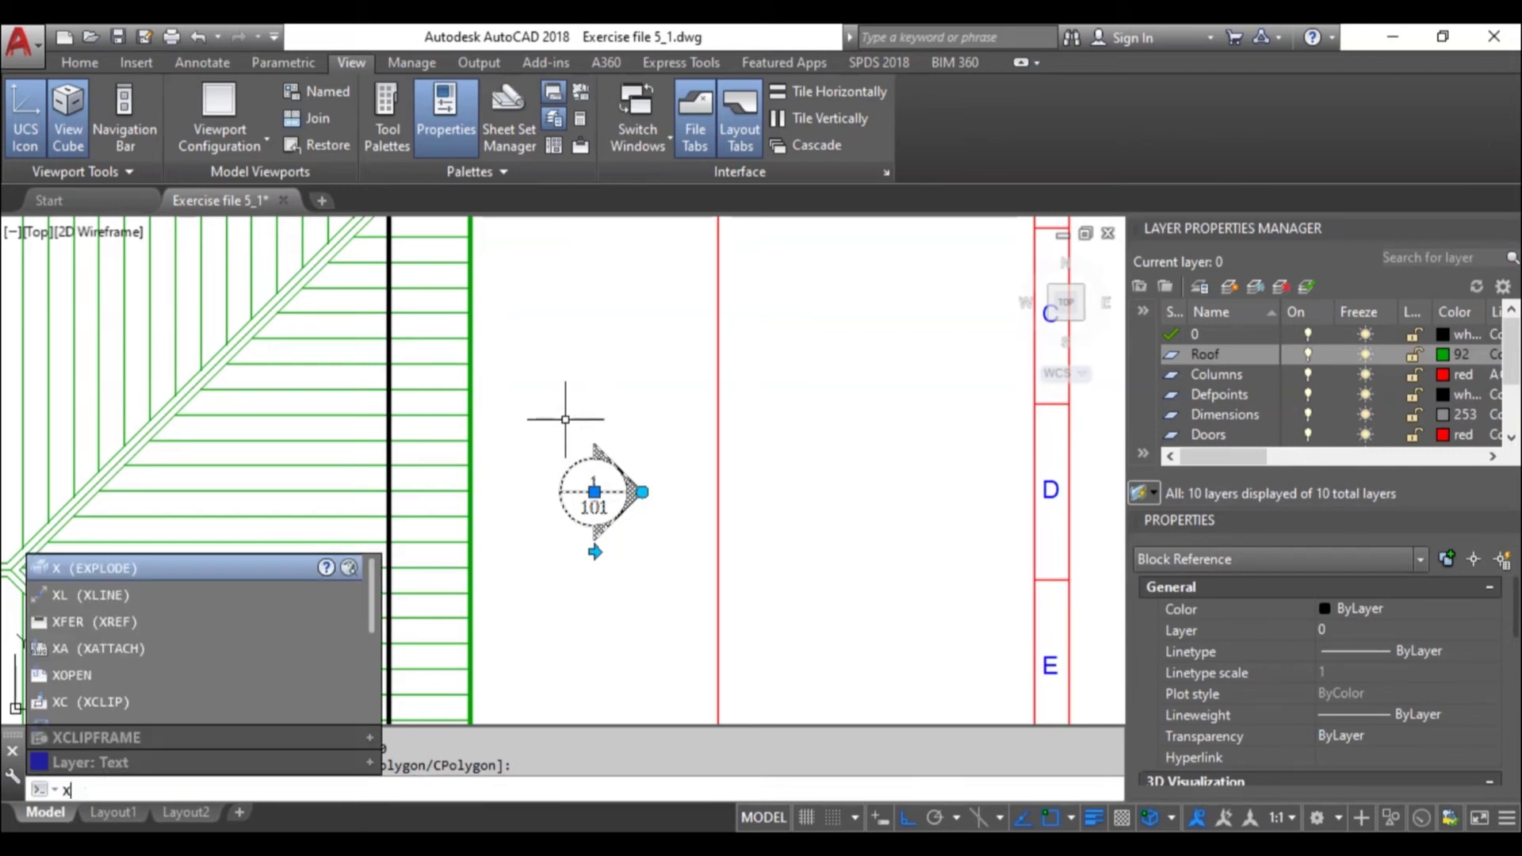
{"action": "key", "text": "Return"}
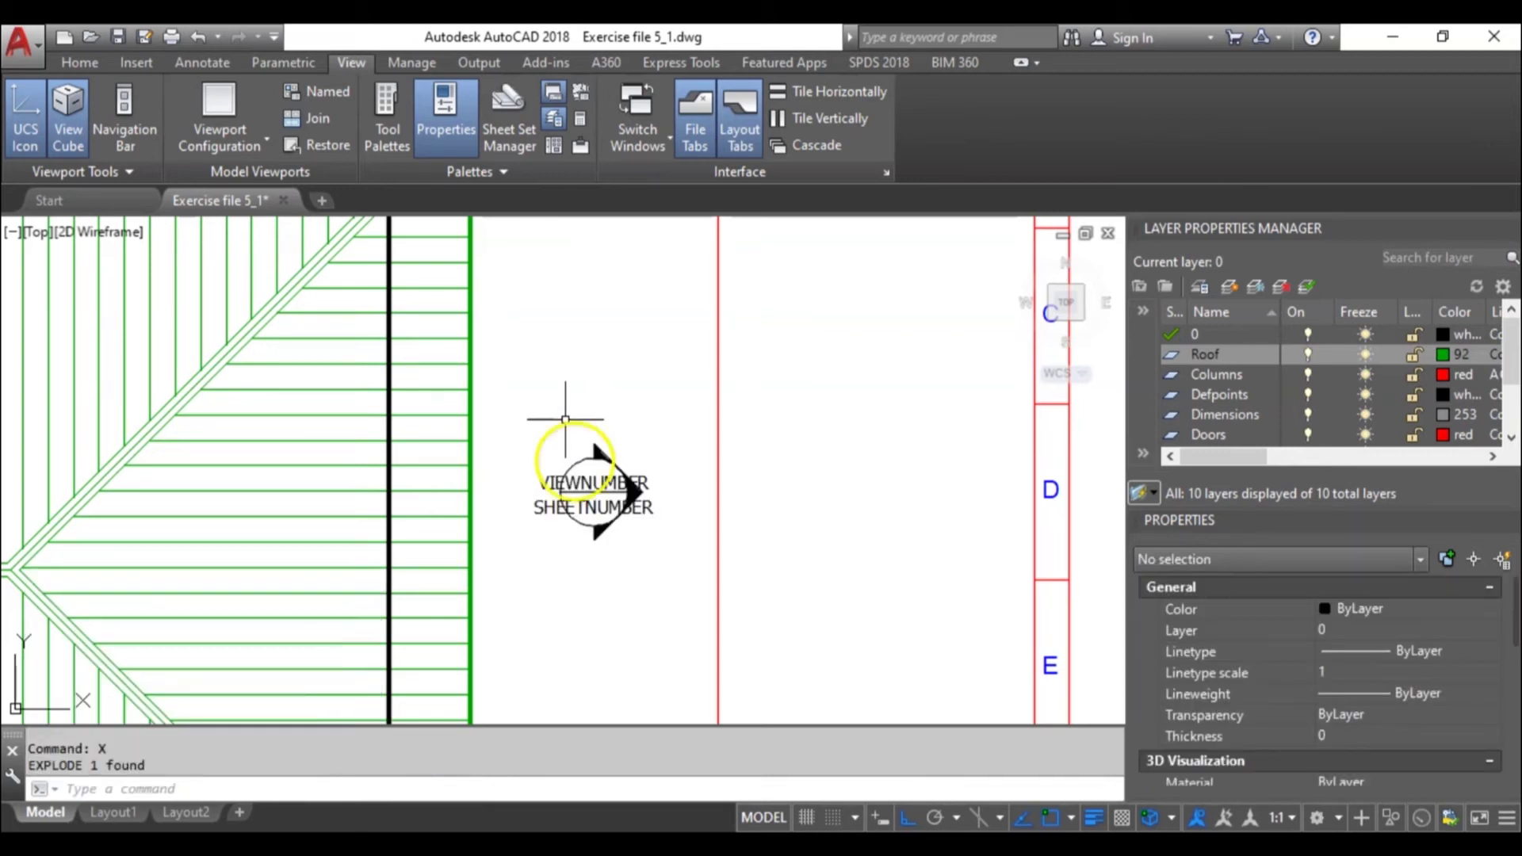
Delete the VIEWNUMBER and SHEETNUMBER texts and the dividing line inside the exploded bubble.
{"action": "scroll", "coordinate": [578, 455], "scroll_direction": "up", "scroll_amount": 5}
{"action": "left_click", "coordinate": [636, 665]}
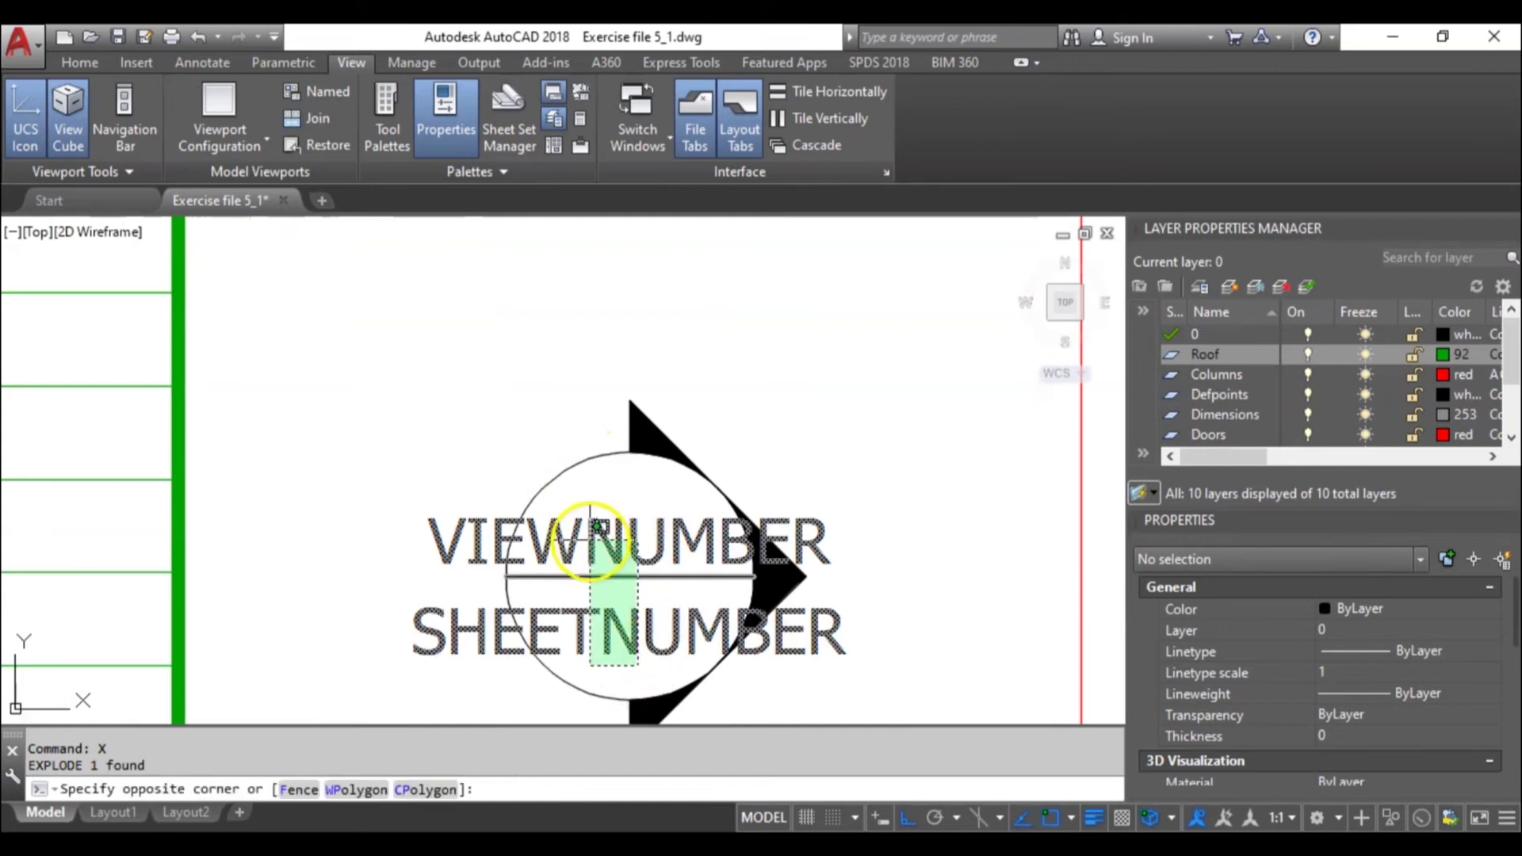
{"action": "left_click", "coordinate": [590, 527]}
{"action": "scroll", "coordinate": [588, 541], "scroll_direction": "down", "scroll_amount": 1}
{"action": "key", "text": "Delete"}
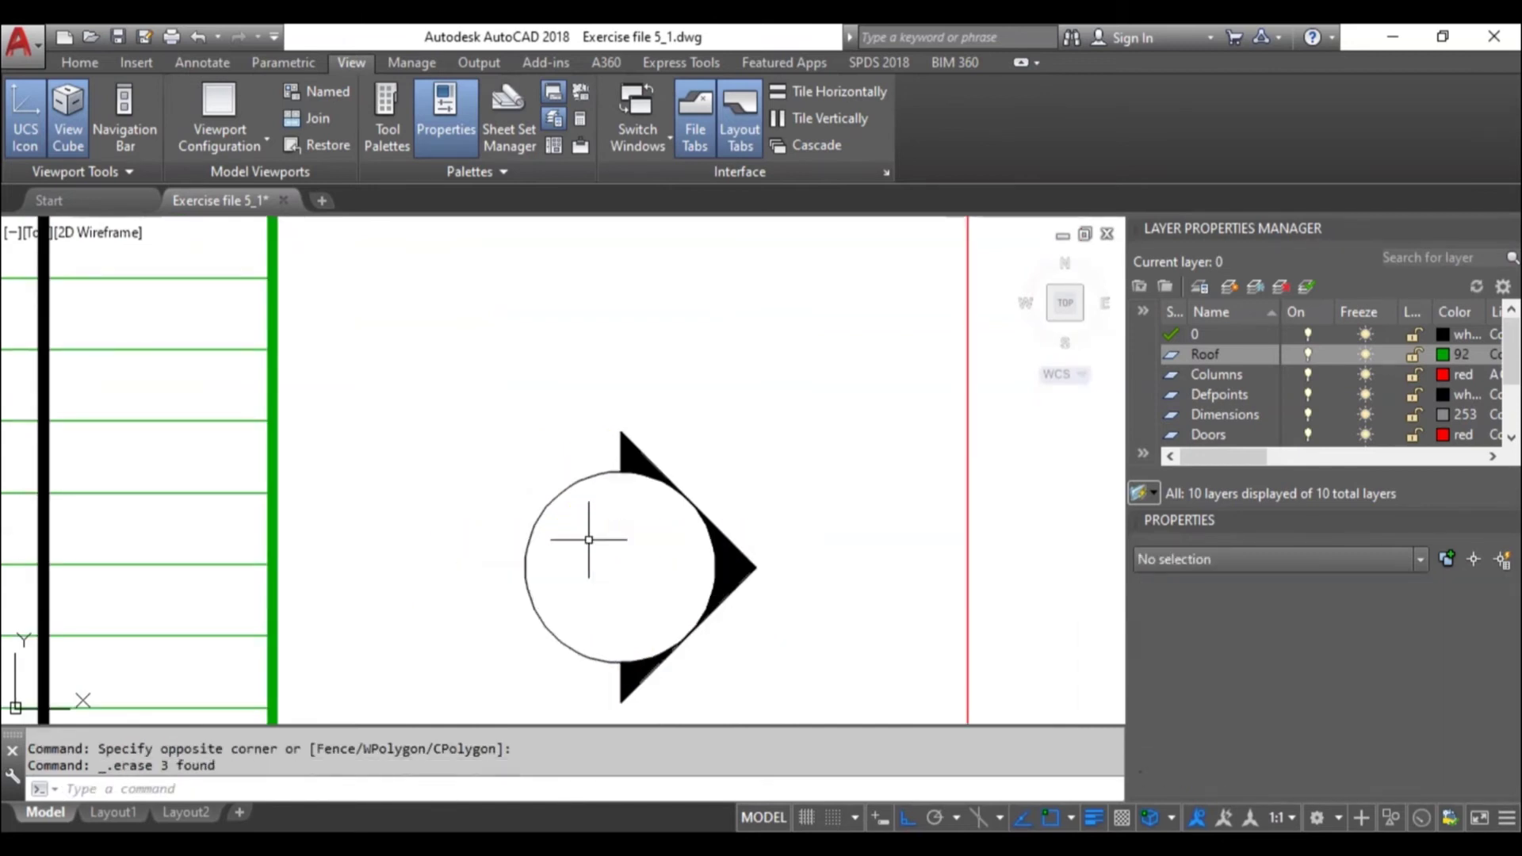
Scale the remaining circle and arrowhead pieces by 0.7 about the circle's center.
{"action": "scroll", "coordinate": [591, 530], "scroll_direction": "down", "scroll_amount": 5}
{"action": "scroll", "coordinate": [595, 527], "scroll_direction": "up", "scroll_amount": 2}
{"action": "scroll", "coordinate": [581, 490], "scroll_direction": "up", "scroll_amount": 2}
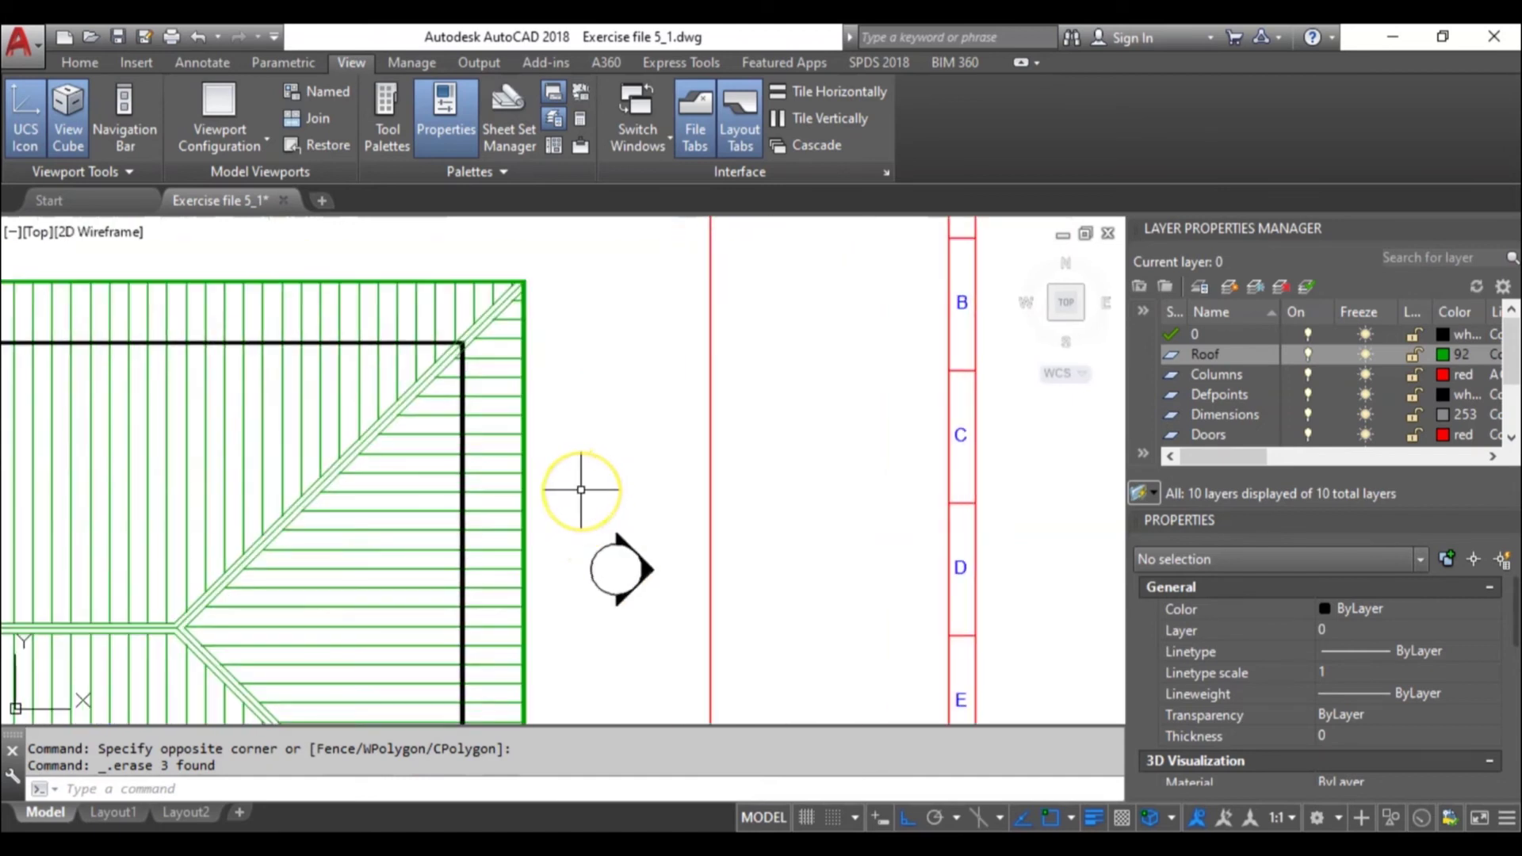
{"action": "scroll", "coordinate": [581, 491], "scroll_direction": "down", "scroll_amount": 2}
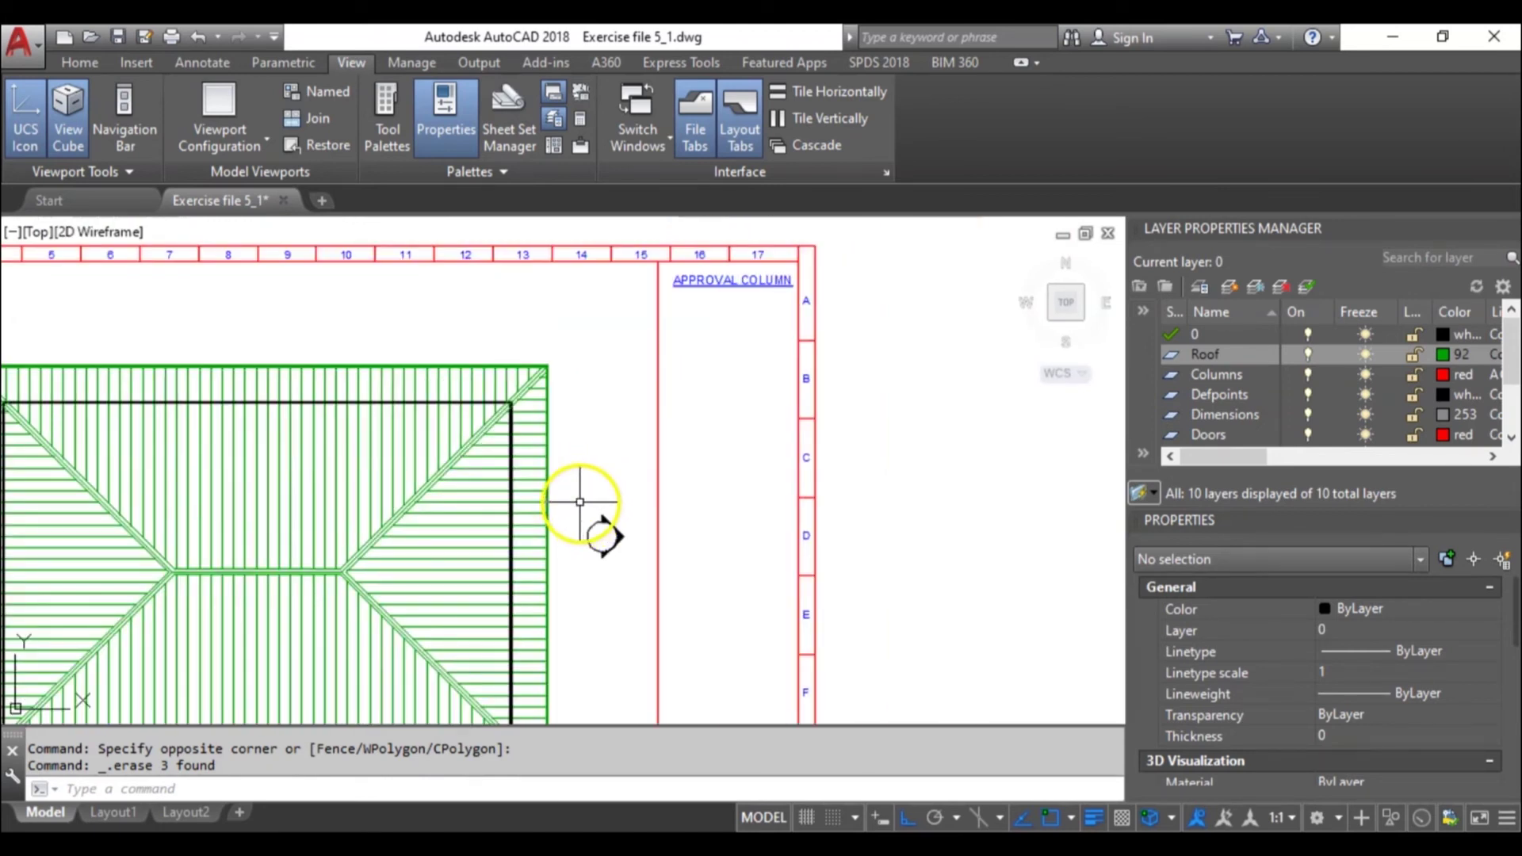
{"action": "left_click", "coordinate": [581, 501]}
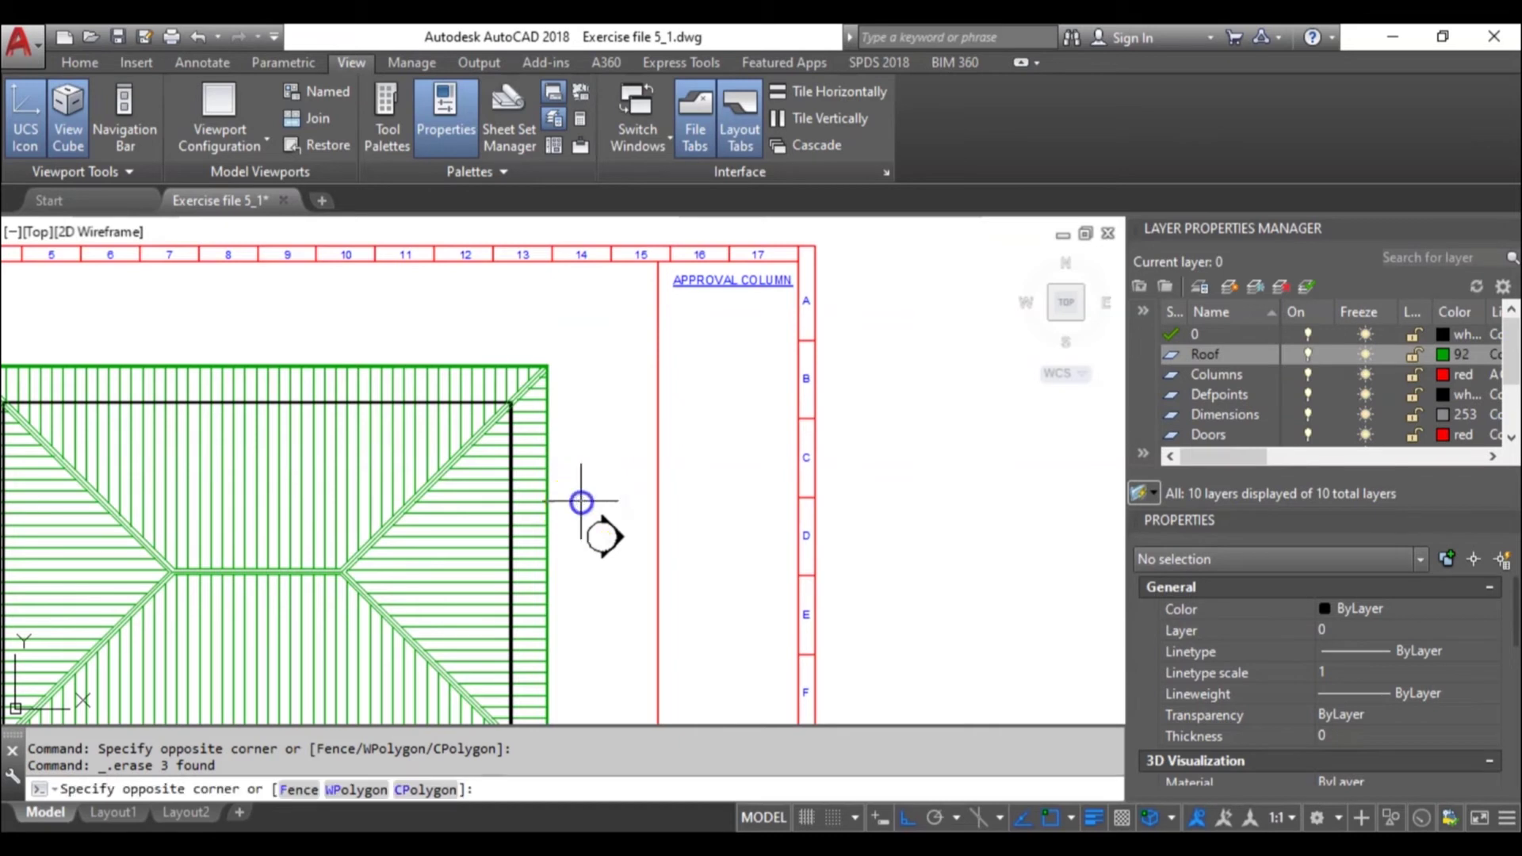
{"action": "left_click", "coordinate": [663, 584]}
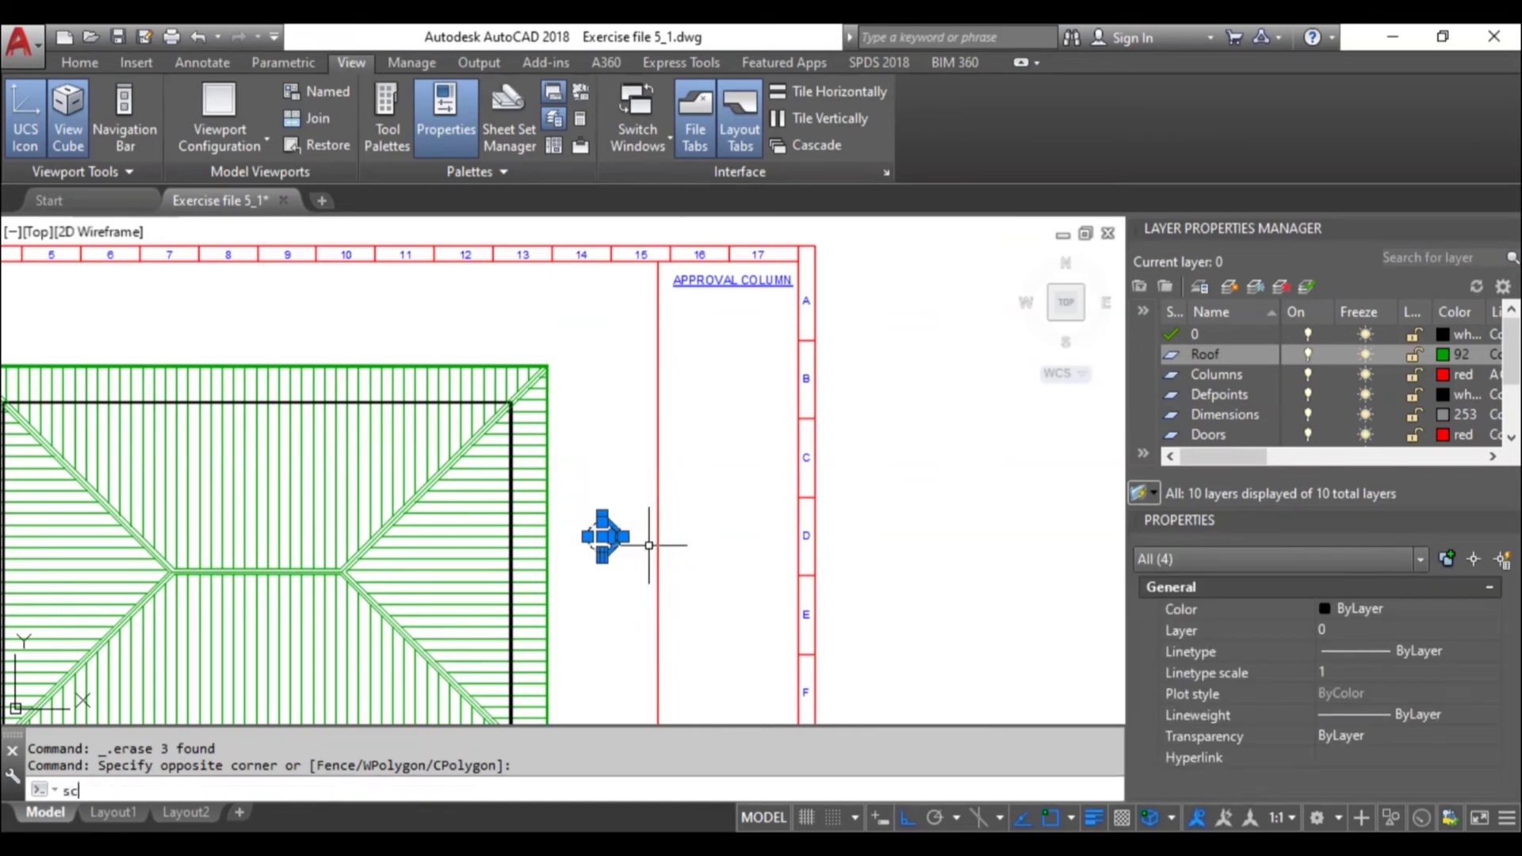
{"action": "key", "text": "Return"}
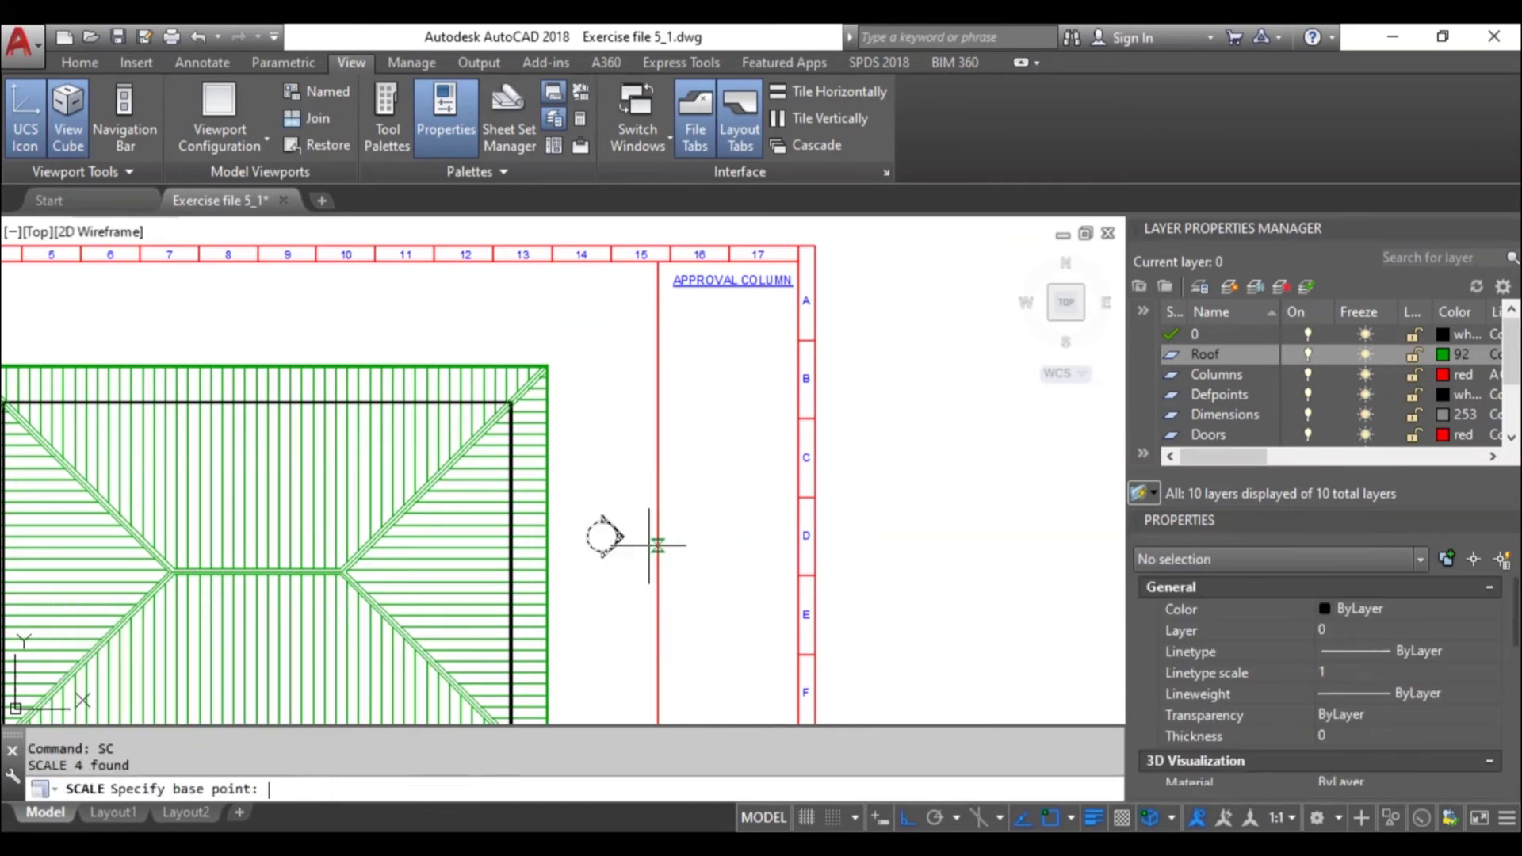
{"action": "left_click", "coordinate": [601, 537]}
{"action": "type", "text": "0."}
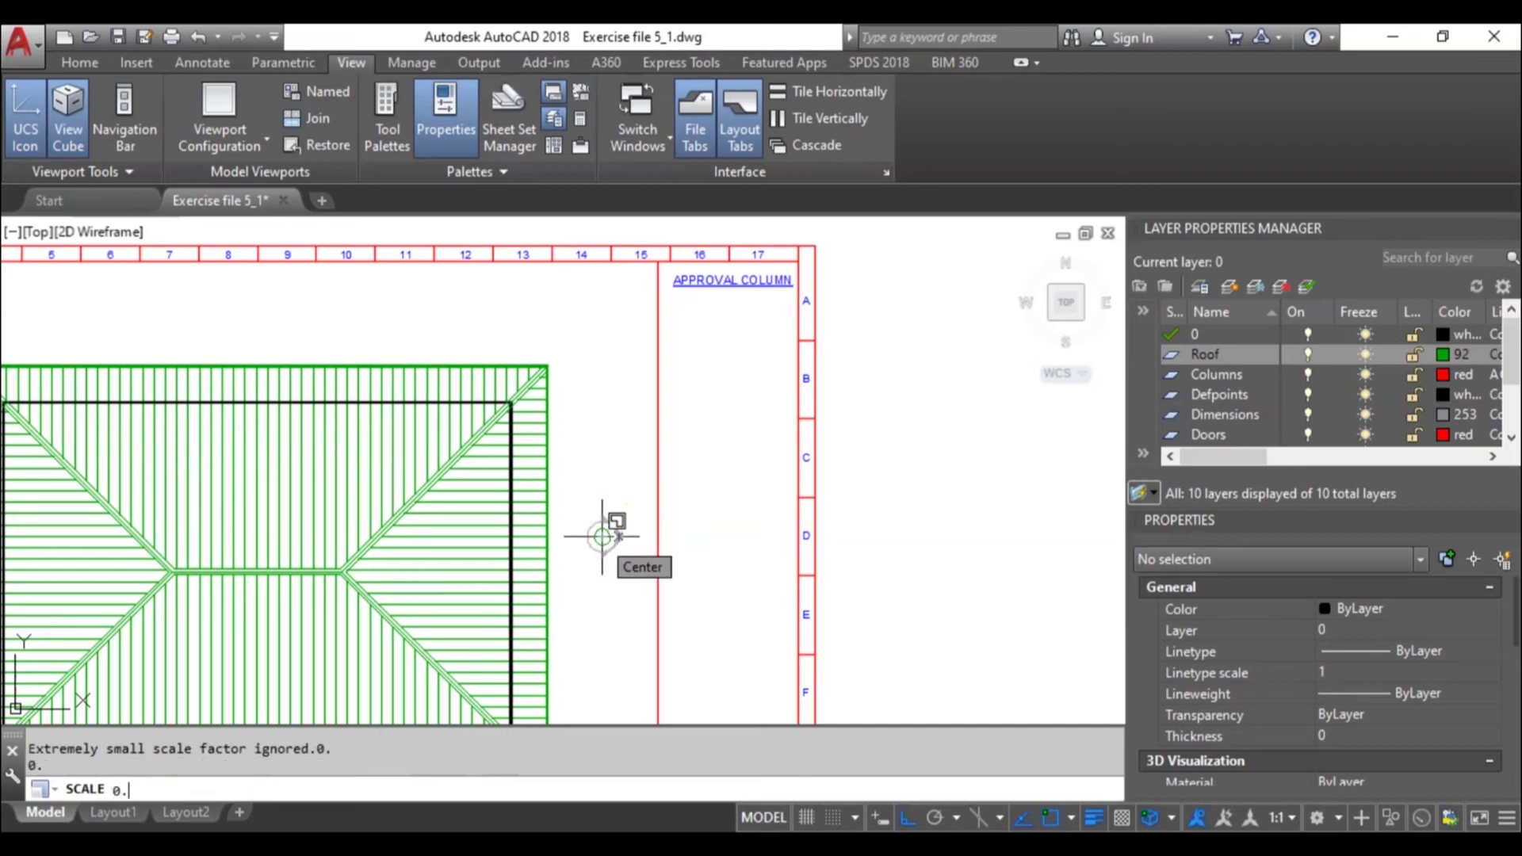
{"action": "type", "text": "7"}
{"action": "key", "text": "Return"}
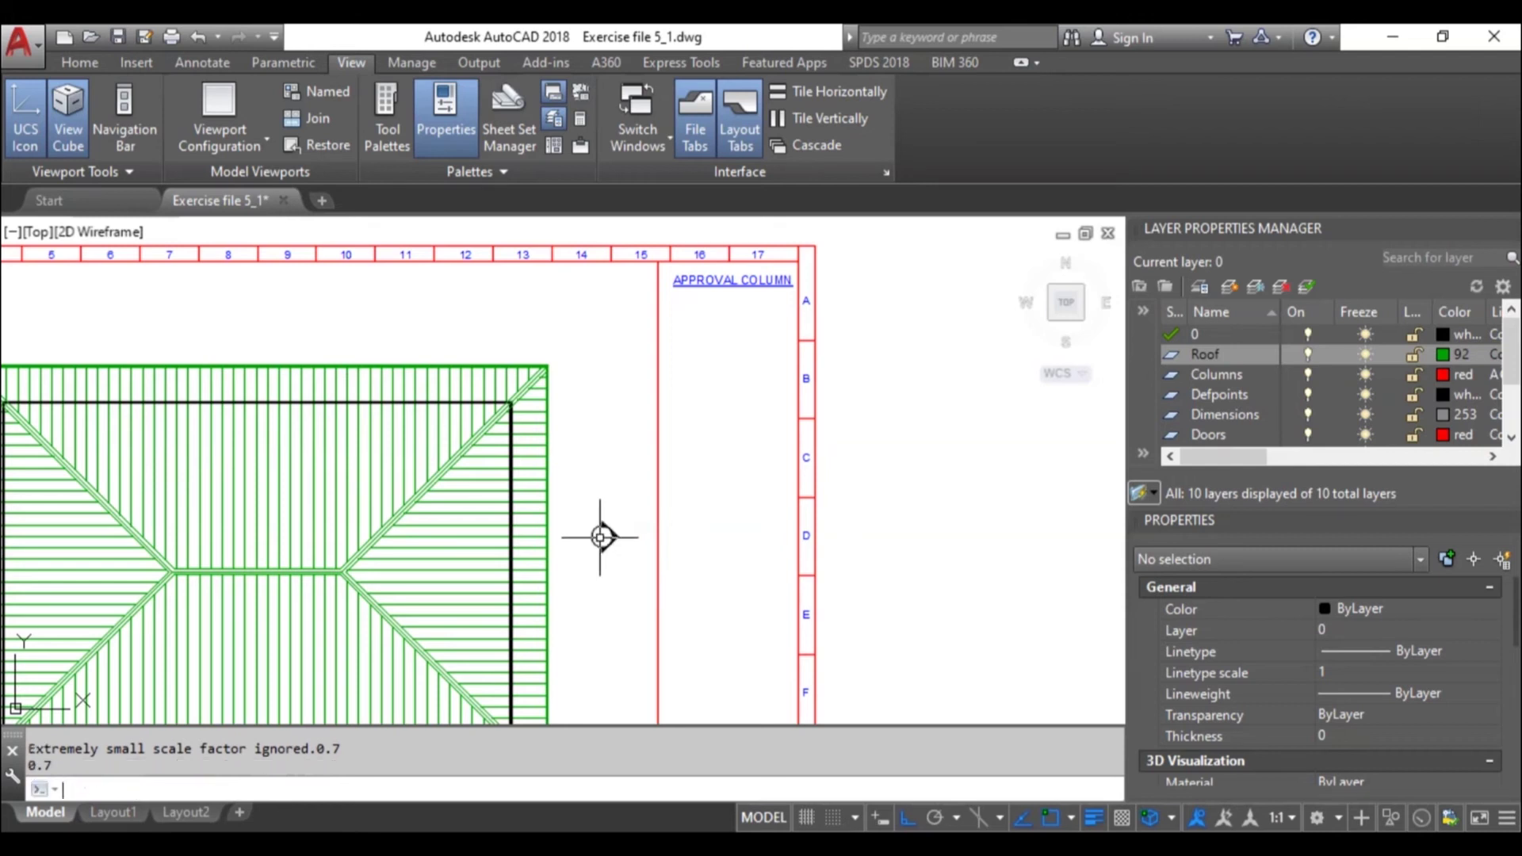
Define the four symbol pieces as a block named Slope1 with its base point at the circle's center.
{"action": "scroll", "coordinate": [601, 537], "scroll_direction": "up", "scroll_amount": 3}
{"action": "left_click", "coordinate": [632, 555]}
{"action": "left_click", "coordinate": [546, 432]}
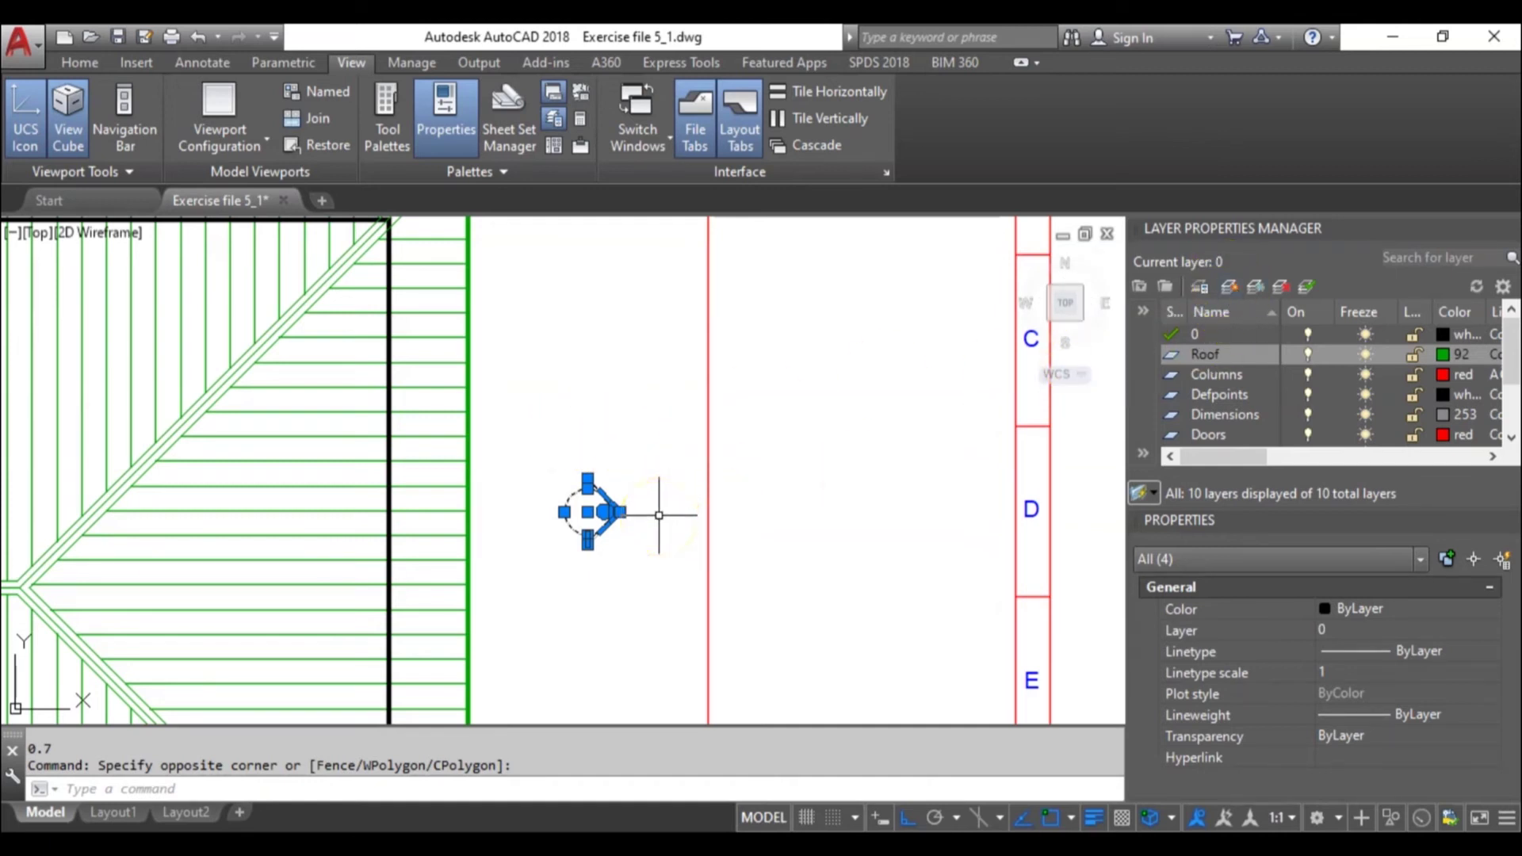
{"action": "key", "text": "Return"}
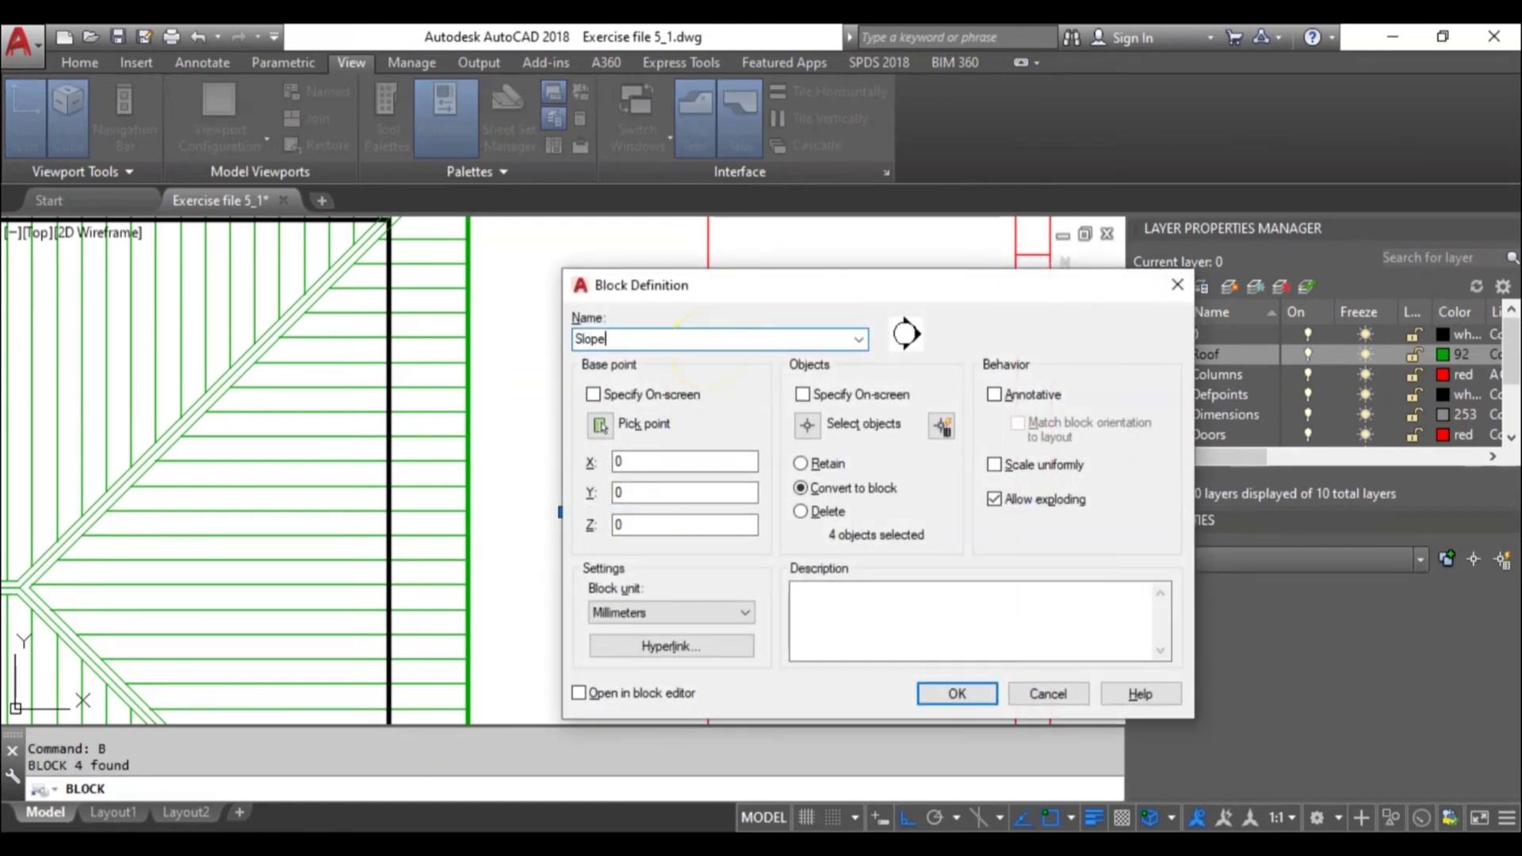
{"action": "left_click", "coordinate": [600, 426]}
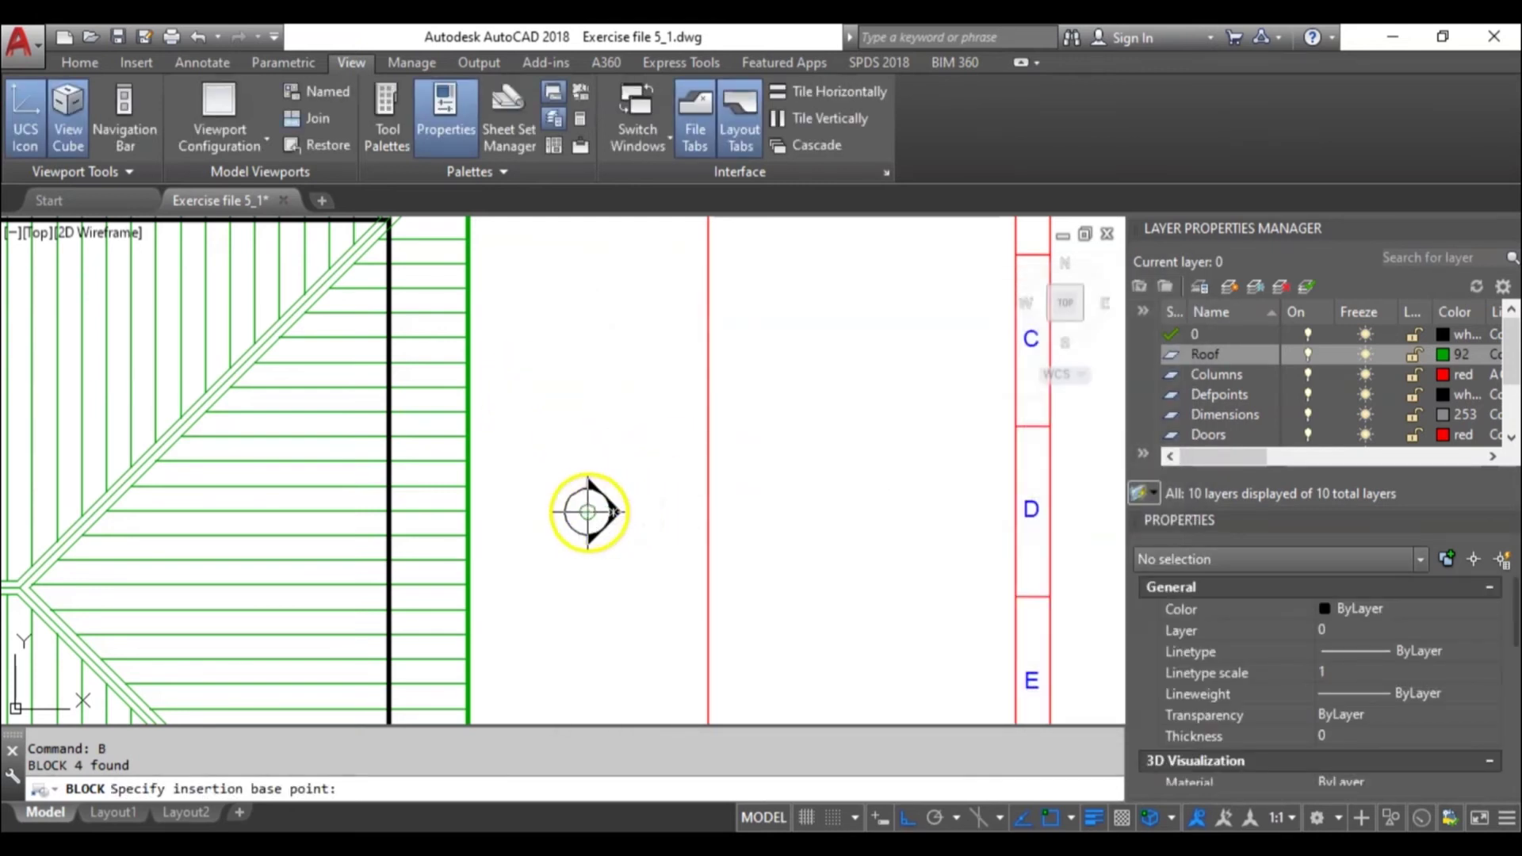
{"action": "left_click", "coordinate": [587, 511]}
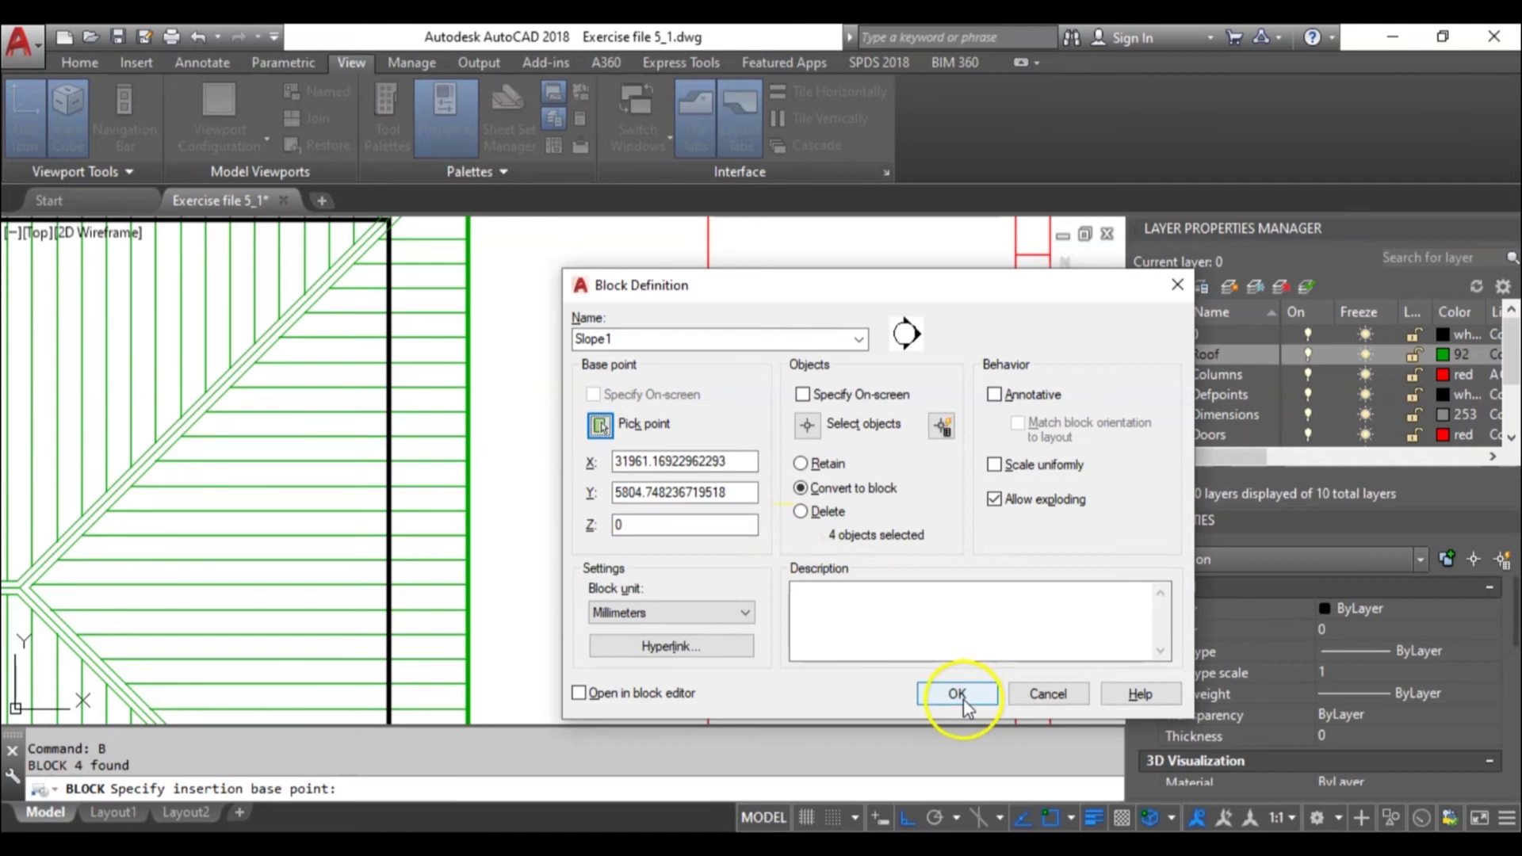
{"action": "left_click", "coordinate": [957, 694]}
Draw a horizontal construction line through the east end of the roof's ridge centerline.
{"action": "scroll", "coordinate": [740, 554], "scroll_direction": "down", "scroll_amount": 3}
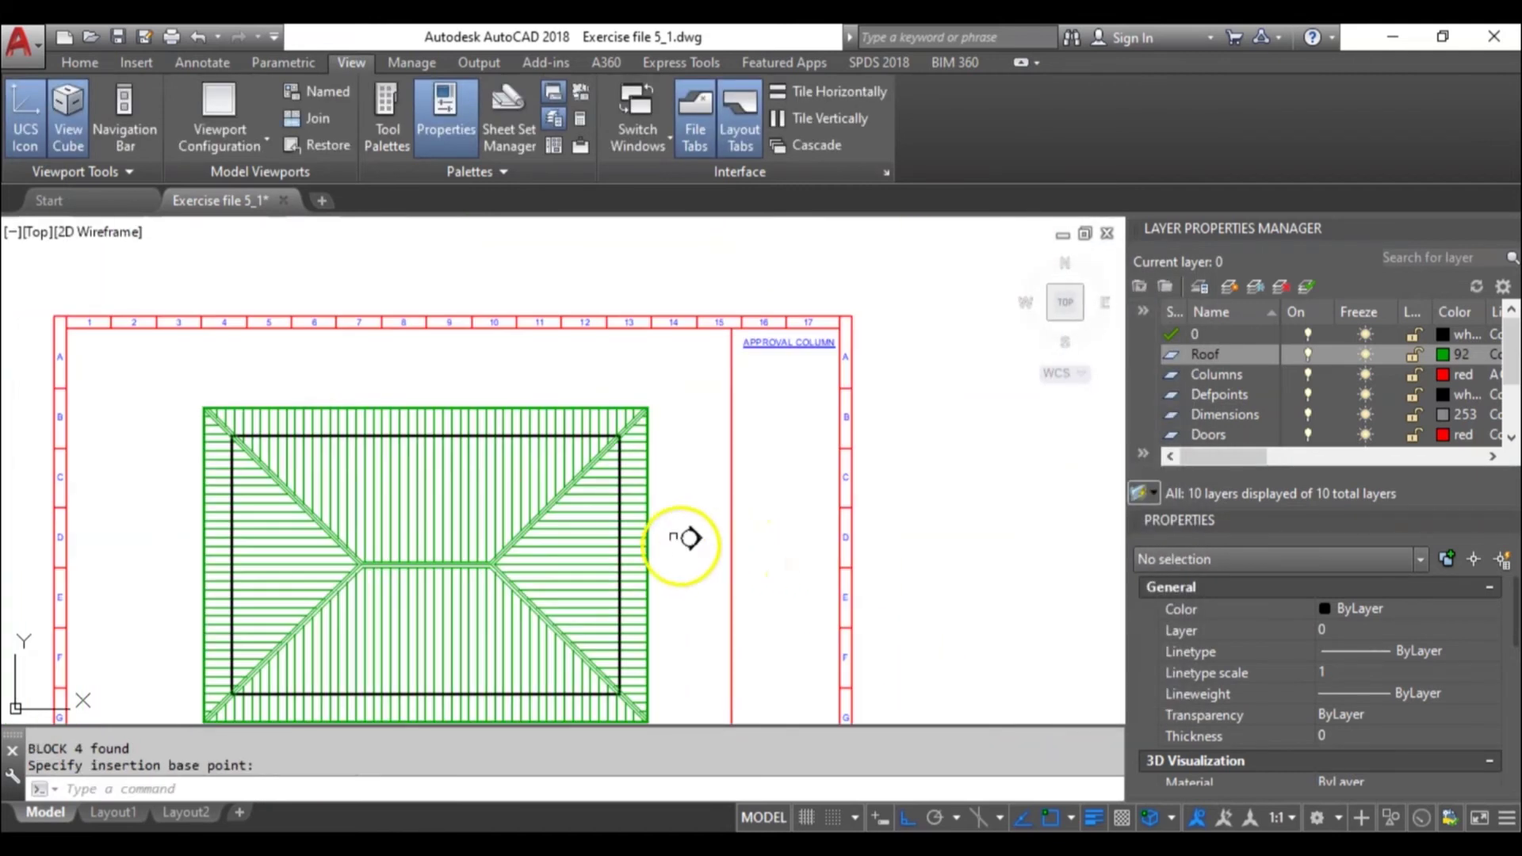
{"action": "scroll", "coordinate": [682, 539], "scroll_direction": "up", "scroll_amount": 1}
{"action": "type", "text": "xl"}
{"action": "key", "text": "Return"}
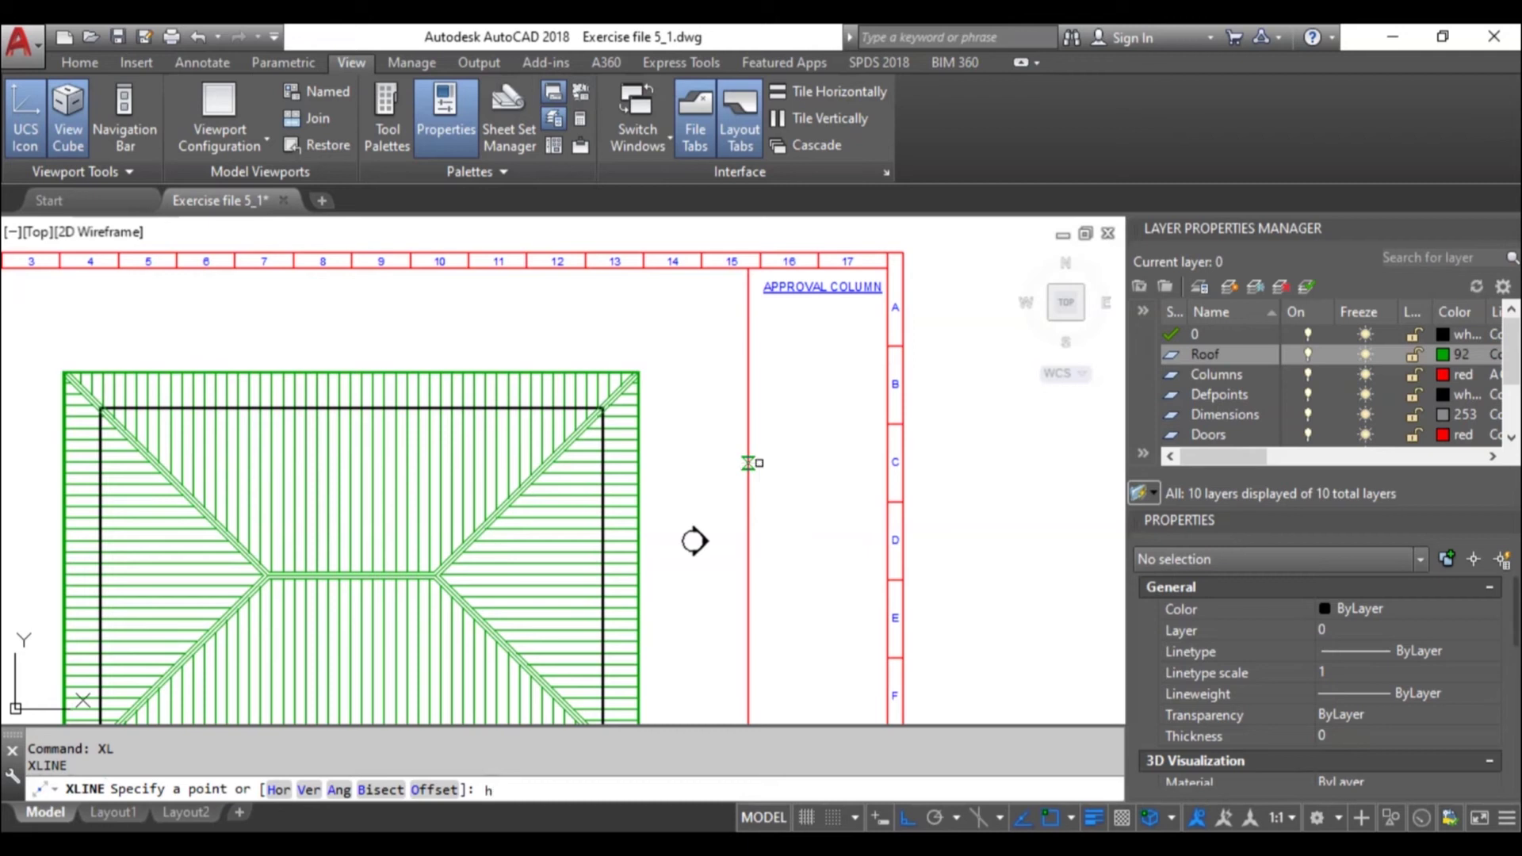
{"action": "type", "text": "h"}
{"action": "key", "text": "Return"}
{"action": "scroll", "coordinate": [429, 573], "scroll_direction": "up", "scroll_amount": 3}
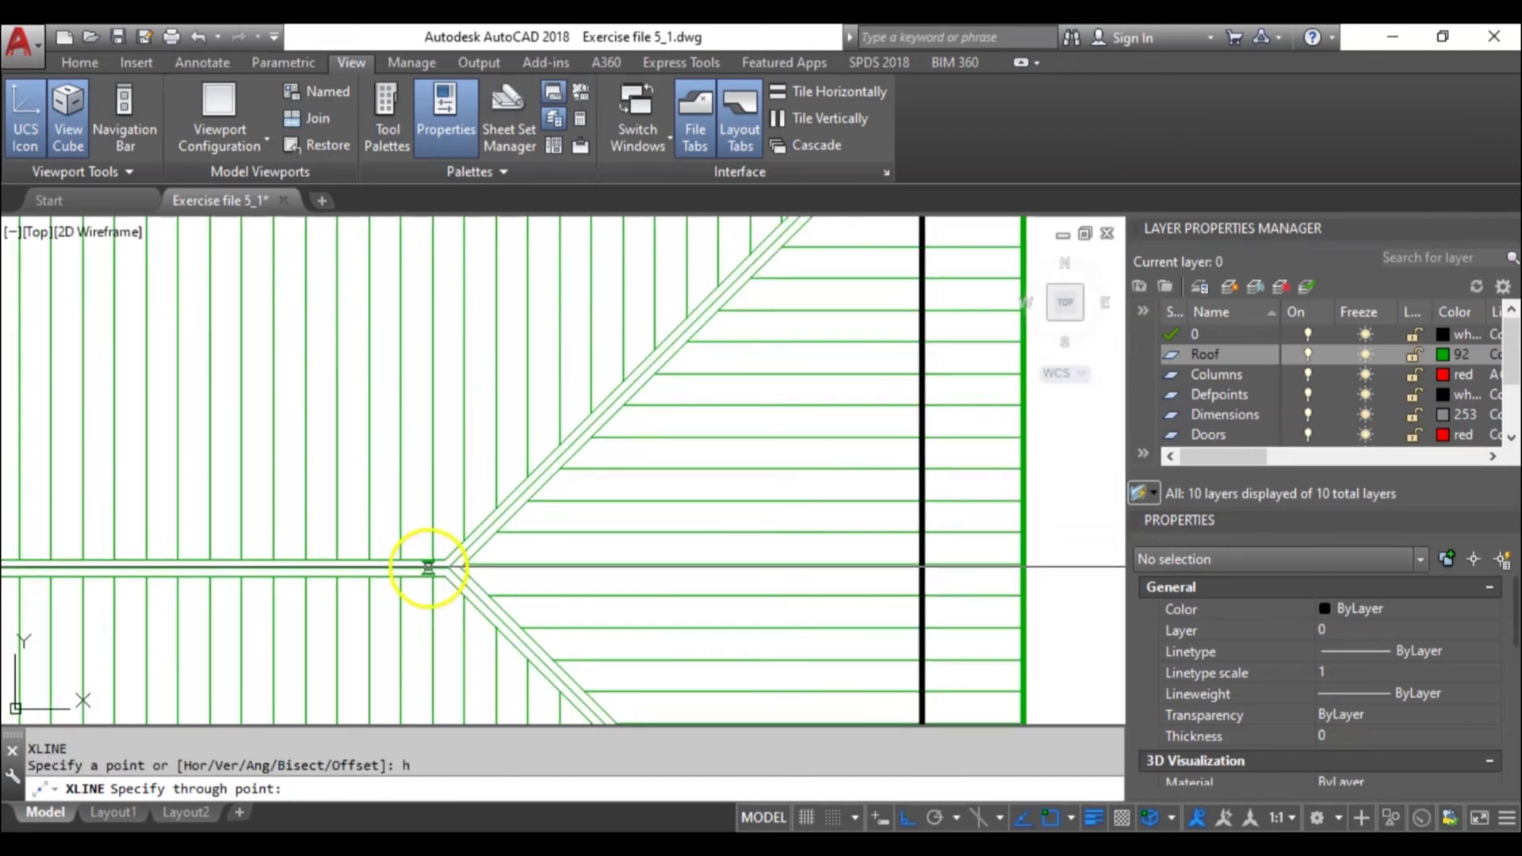
{"action": "left_click", "coordinate": [444, 567]}
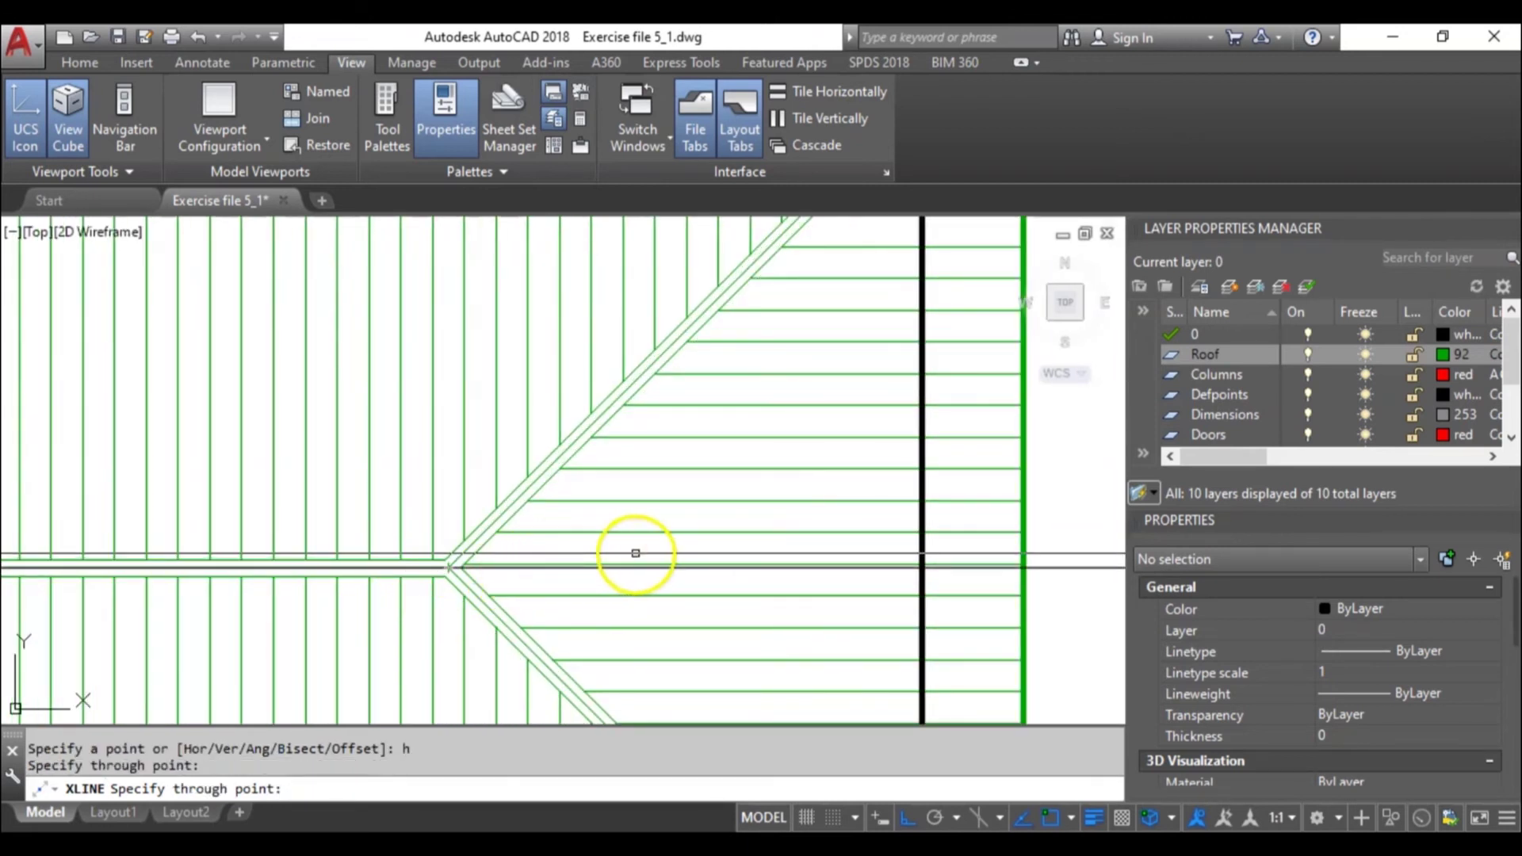
{"action": "scroll", "coordinate": [636, 553], "scroll_direction": "down", "scroll_amount": 5}
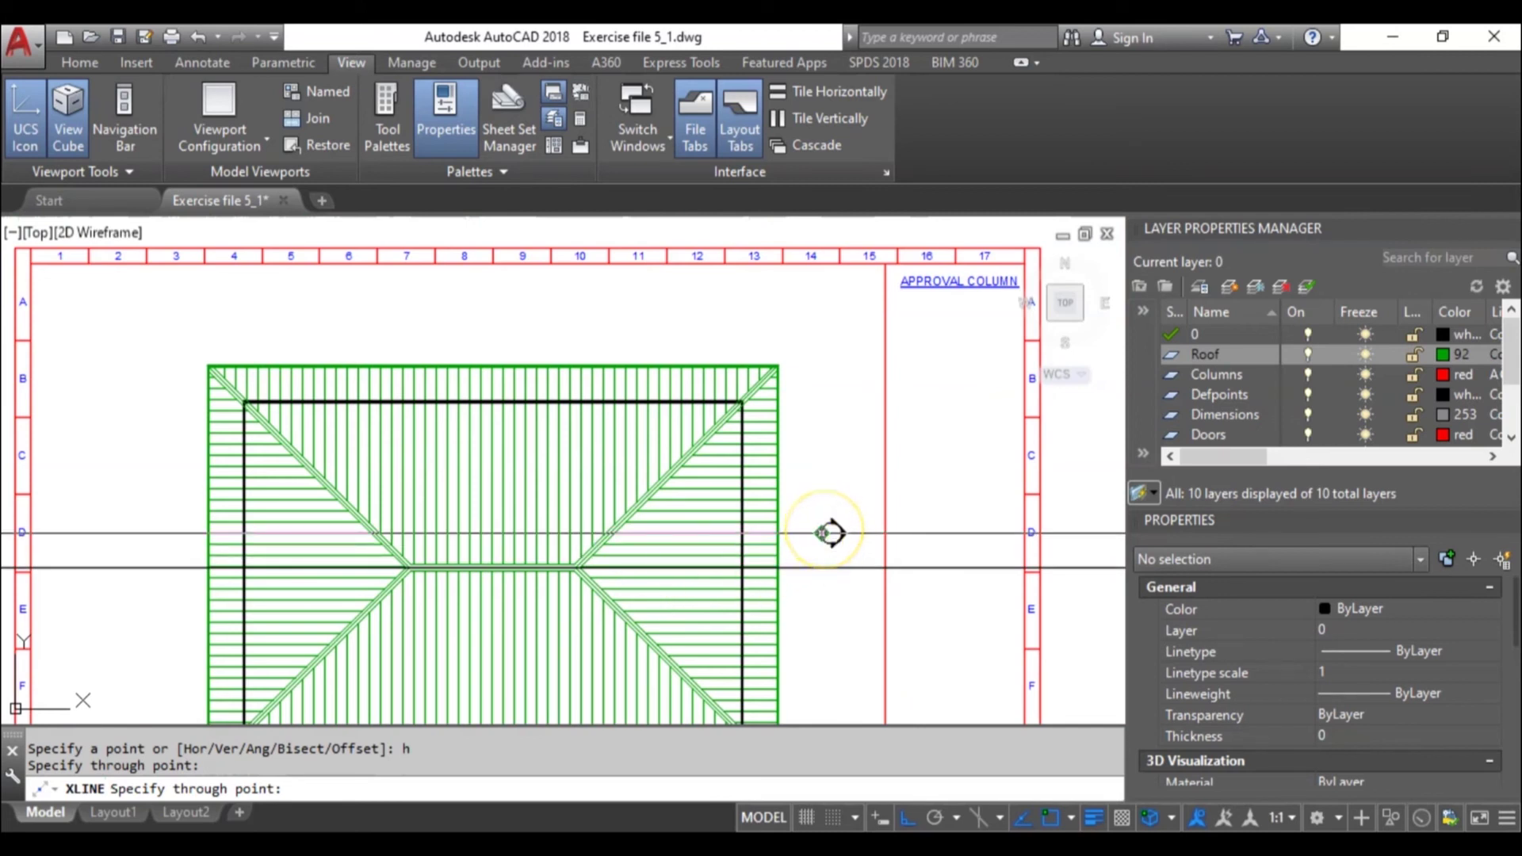
{"action": "key", "text": "Escape"}
Draw a vertical construction line through the midpoint of the roof's ridge.
{"action": "type", "text": "xl"}
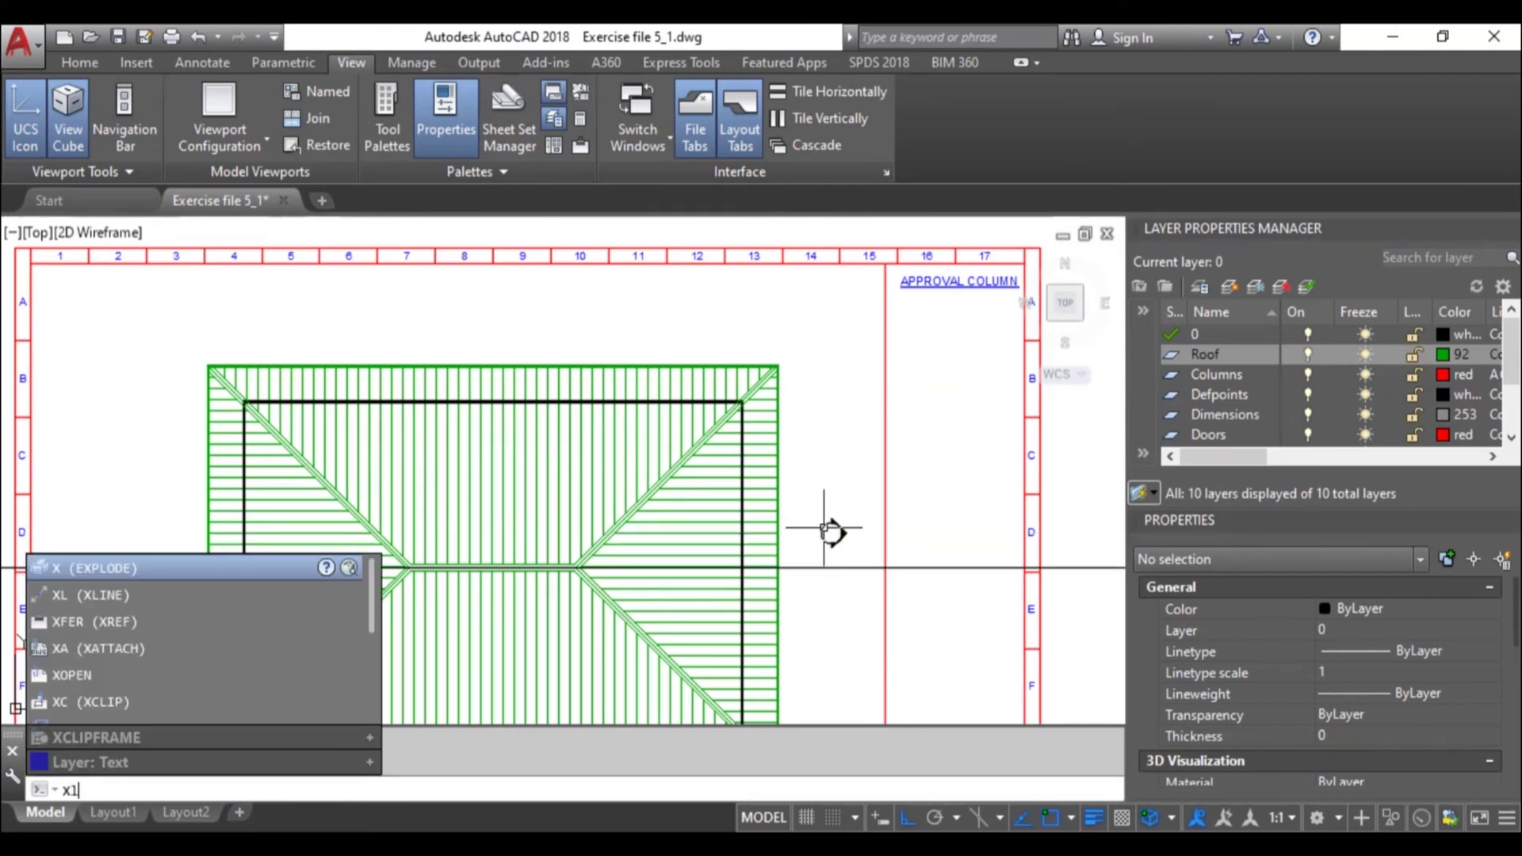
{"action": "key", "text": "Return"}
{"action": "type", "text": "v"}
{"action": "key", "text": "Return"}
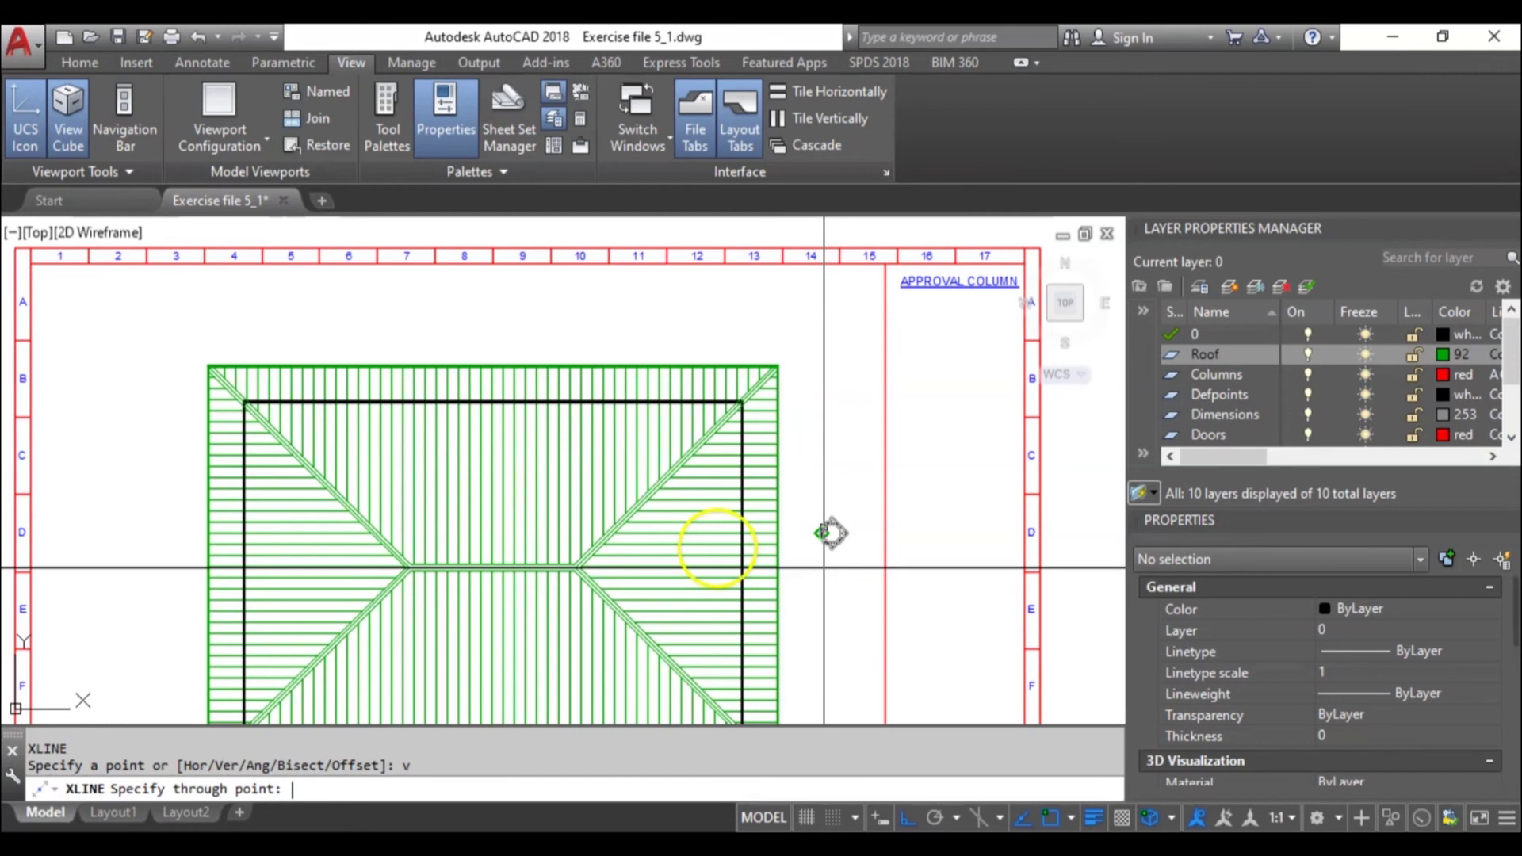
{"action": "scroll", "coordinate": [486, 568], "scroll_direction": "up", "scroll_amount": 4}
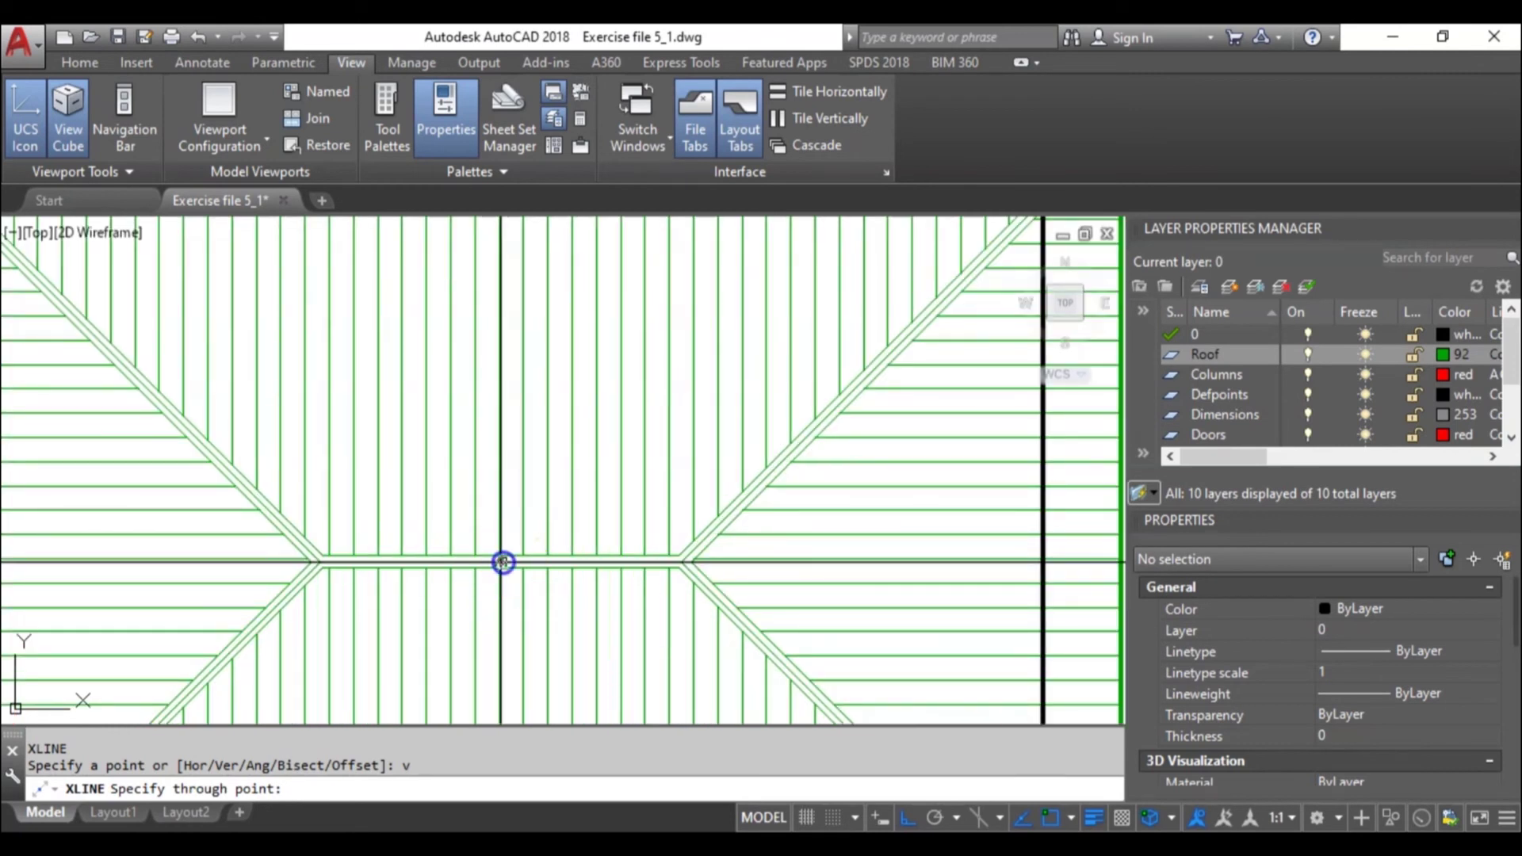
{"action": "left_click", "coordinate": [503, 562]}
{"action": "key", "text": "Escape"}
{"action": "scroll", "coordinate": [502, 560], "scroll_direction": "down", "scroll_amount": 5}
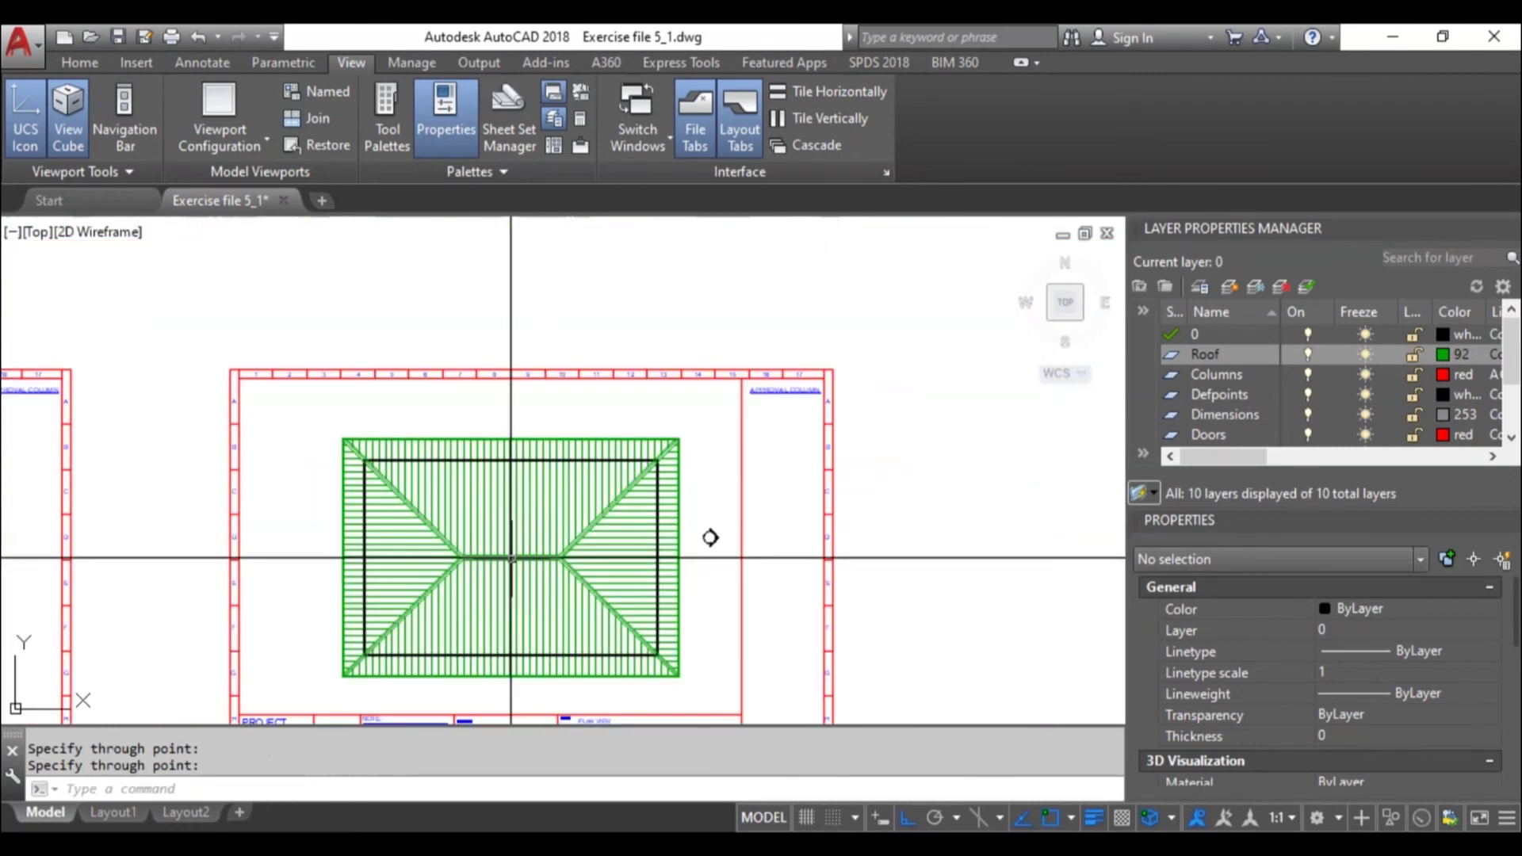
Move the Slope1 symbol by its arrow tip onto the horizontal construction line, inside the roof's east face.
{"action": "scroll", "coordinate": [684, 513], "scroll_direction": "up", "scroll_amount": 3}
{"action": "left_click", "coordinate": [684, 513]}
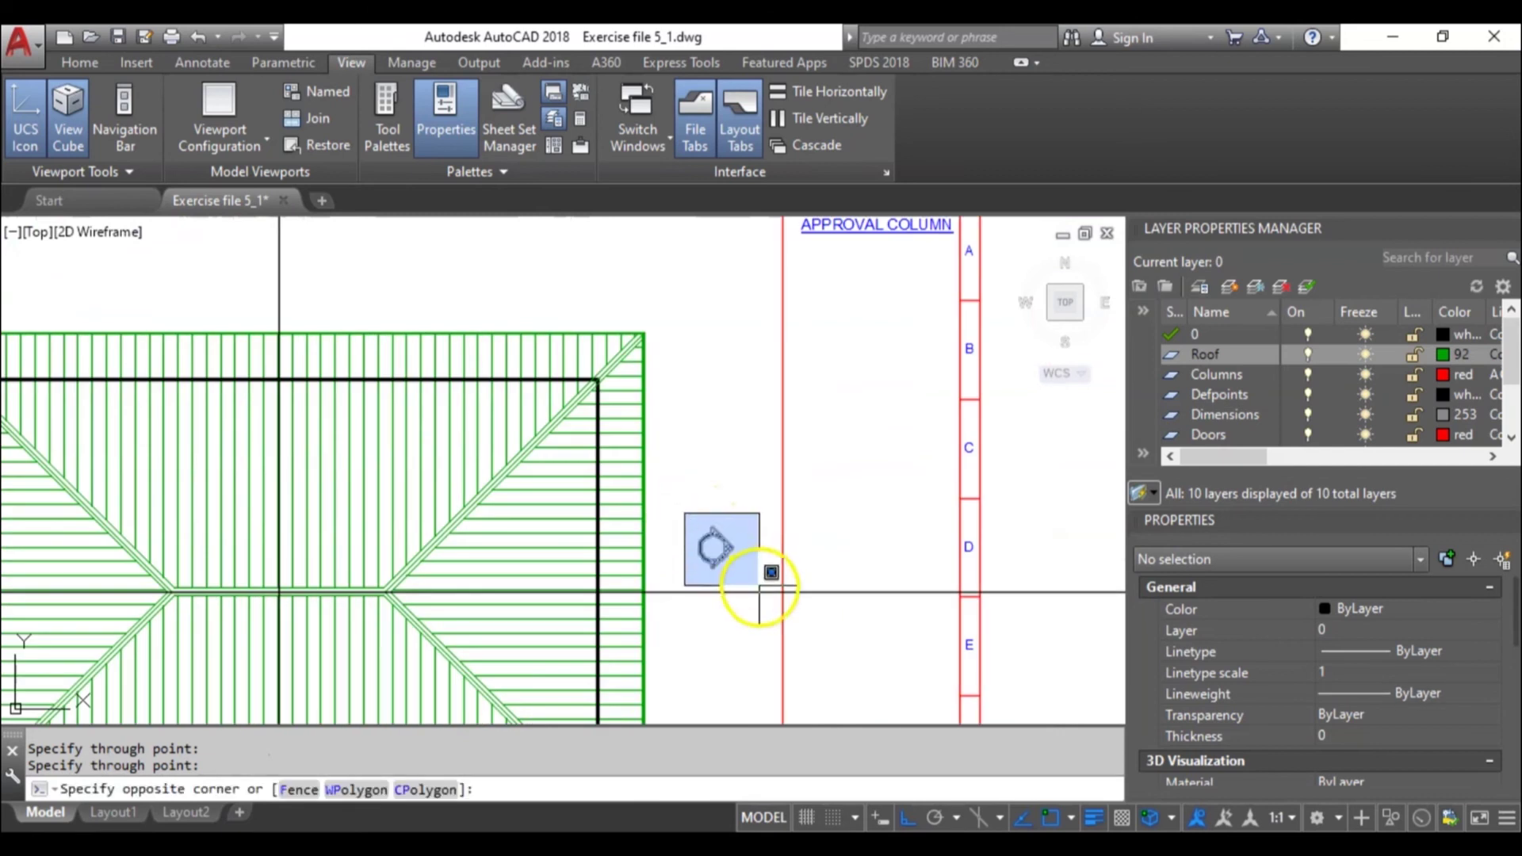
{"action": "left_click", "coordinate": [775, 583]}
{"action": "type", "text": "m"}
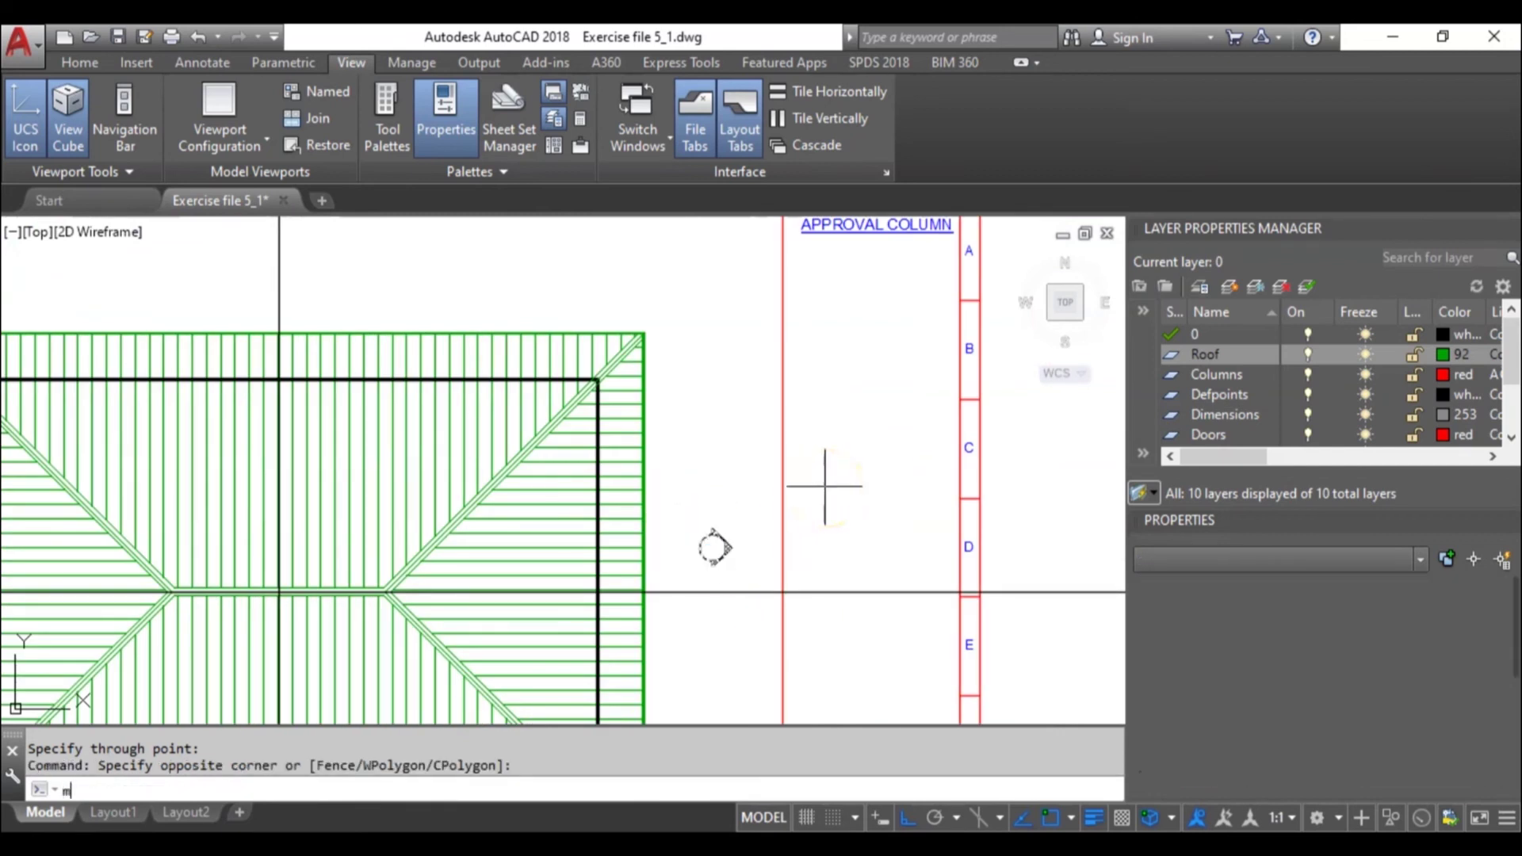
{"action": "key", "text": "Return"}
{"action": "scroll", "coordinate": [723, 555], "scroll_direction": "up", "scroll_amount": 4}
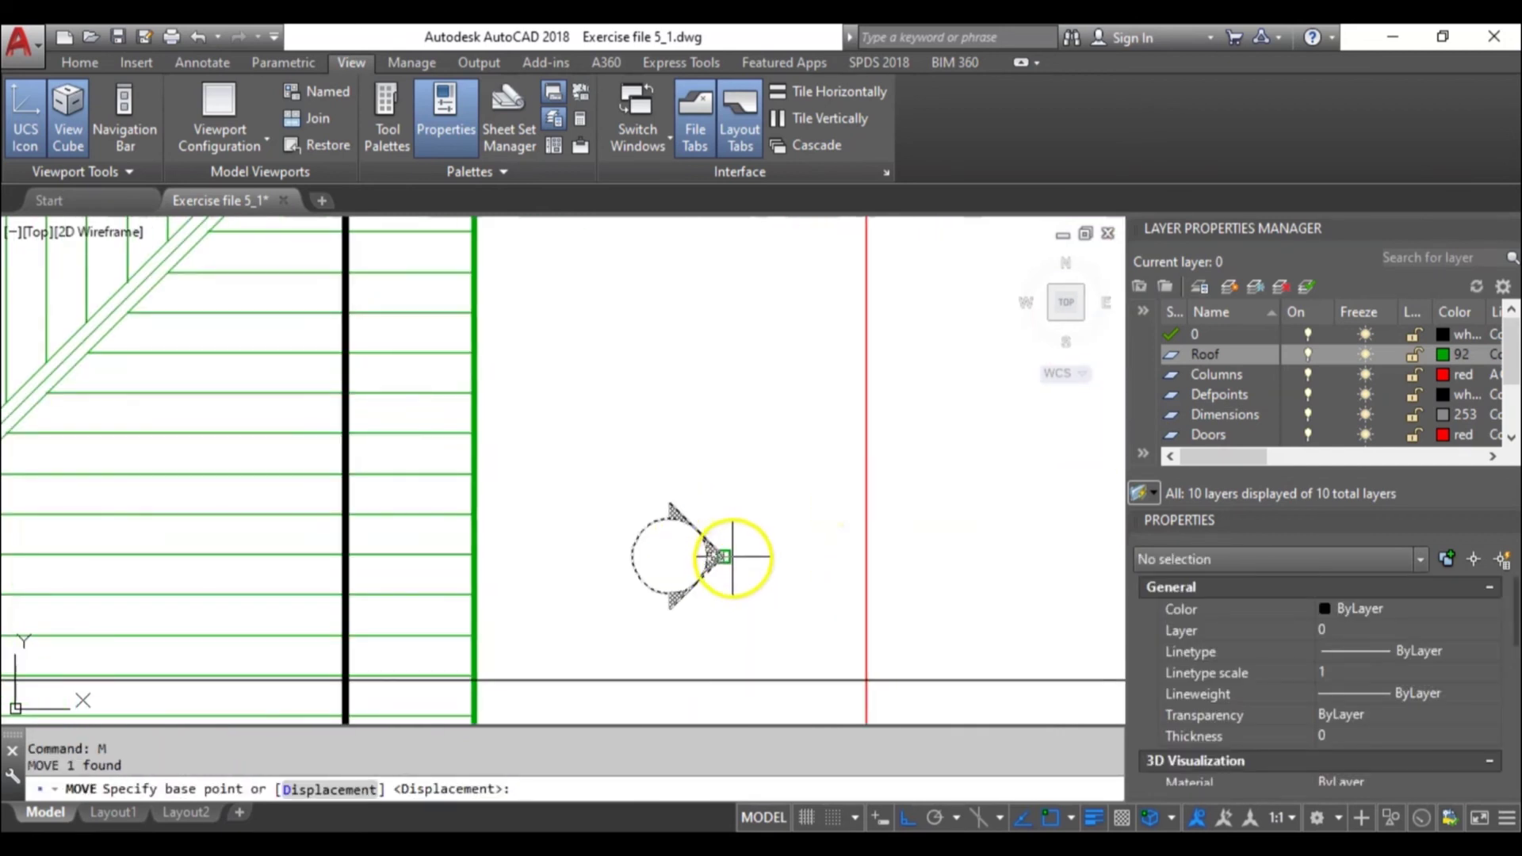
{"action": "left_click", "coordinate": [723, 556]}
{"action": "scroll", "coordinate": [724, 559], "scroll_direction": "down", "scroll_amount": 4}
{"action": "scroll", "coordinate": [713, 571], "scroll_direction": "up", "scroll_amount": 2}
{"action": "scroll", "coordinate": [666, 591], "scroll_direction": "up", "scroll_amount": 5}
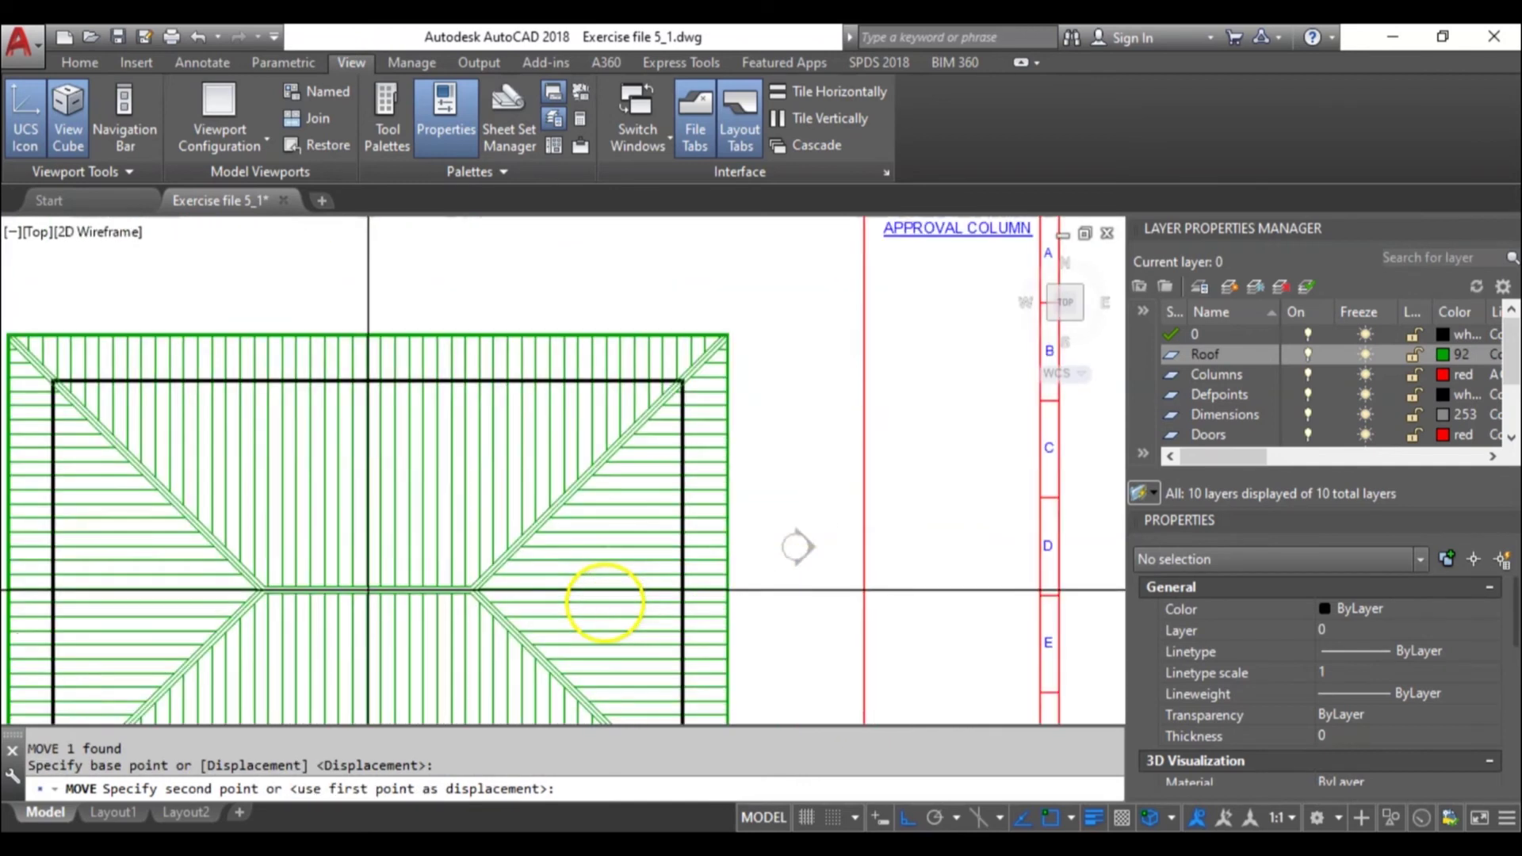
{"action": "left_click", "coordinate": [620, 583]}
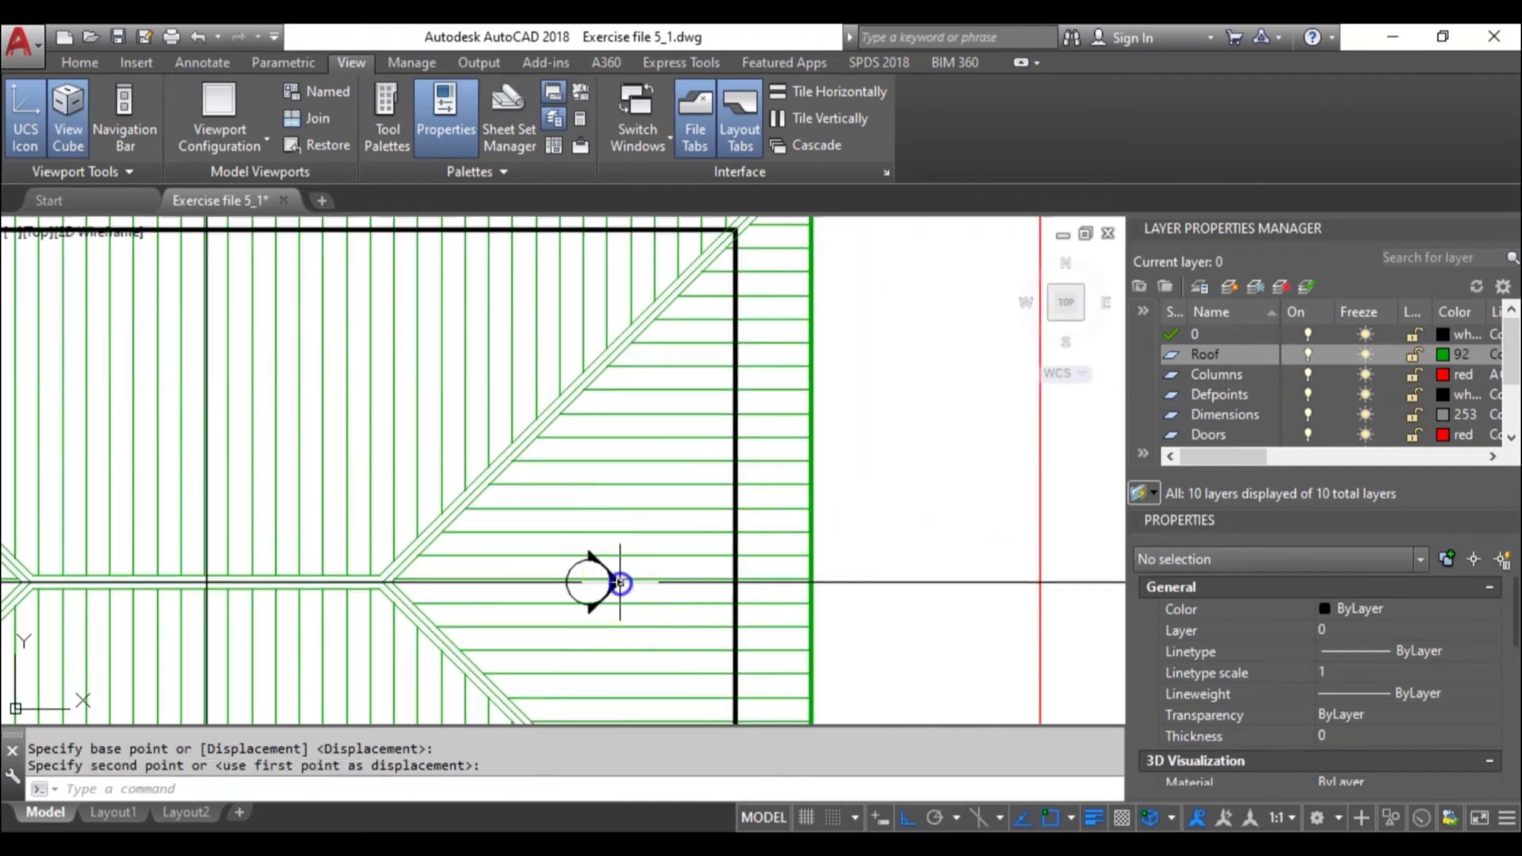
Mirror the east slope symbol about the vertical construction line onto the west roof face, keeping the original.
{"action": "left_click", "coordinate": [593, 578]}
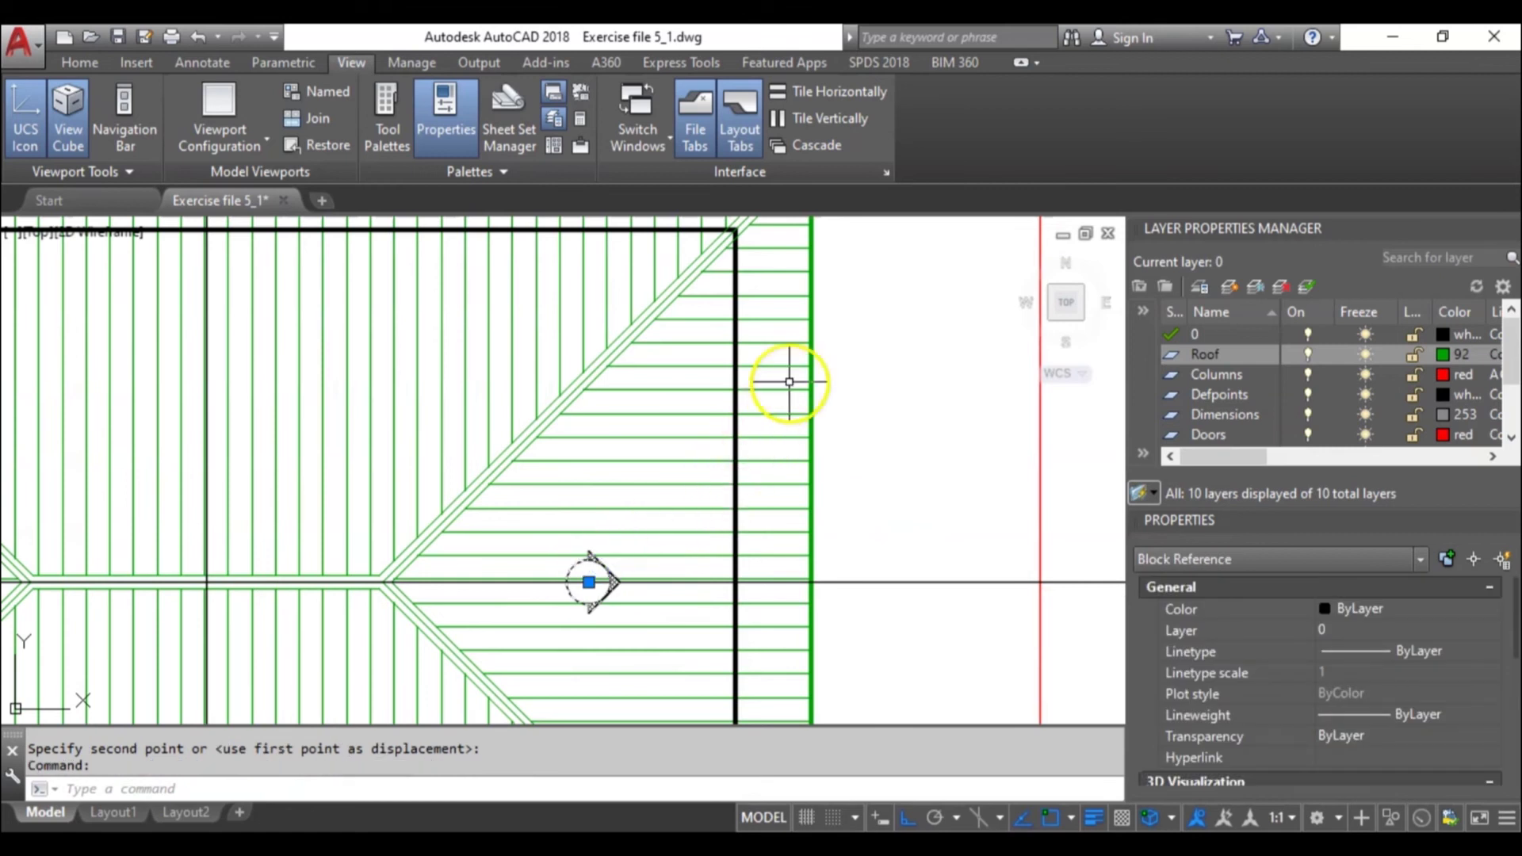
{"action": "type", "text": "mi"}
{"action": "key", "text": "Return"}
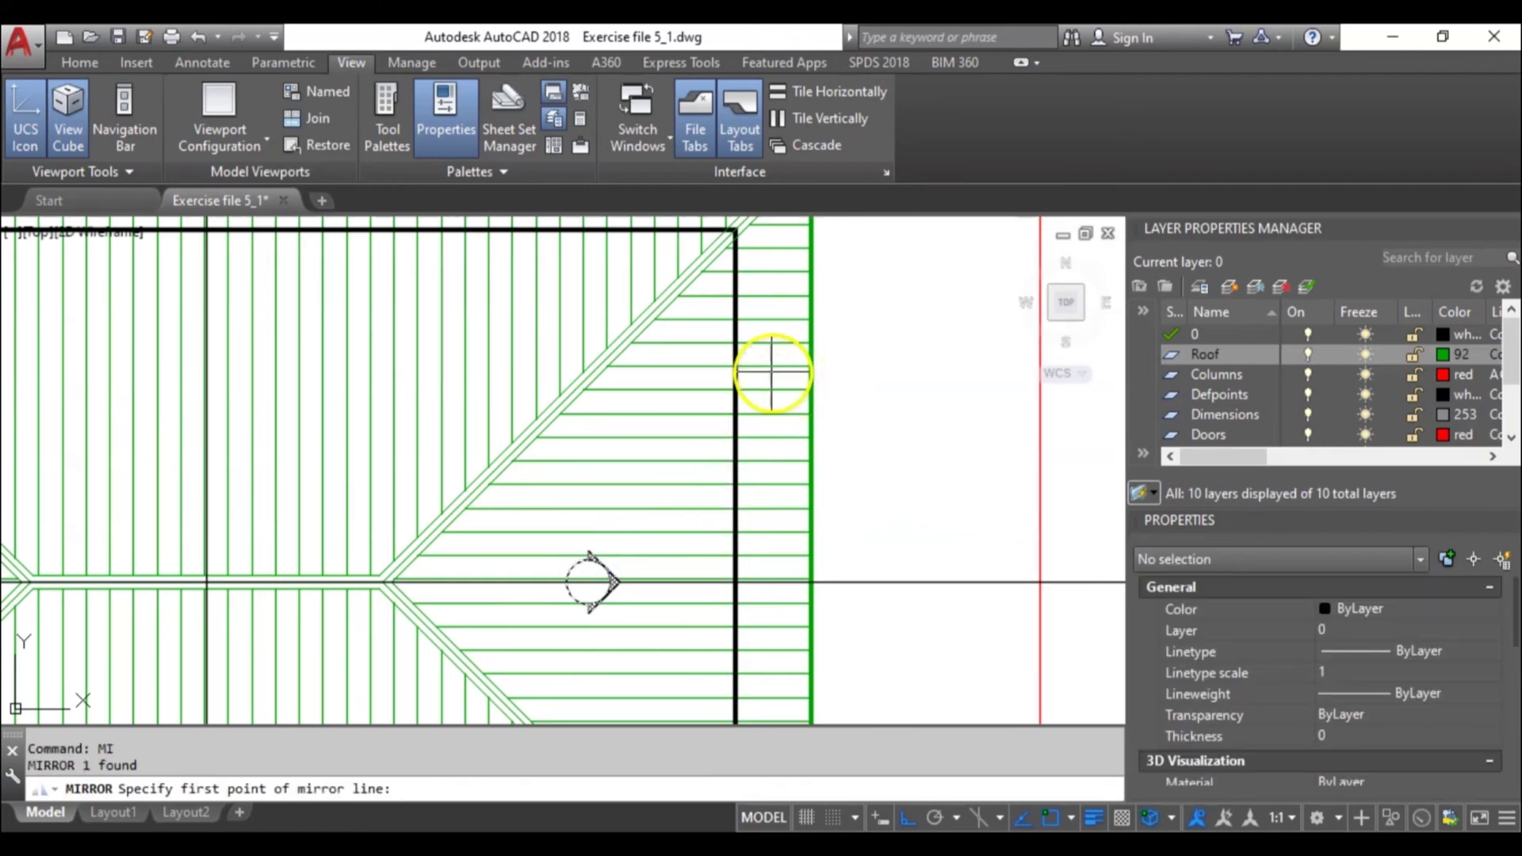
{"action": "scroll", "coordinate": [775, 373], "scroll_direction": "down", "scroll_amount": 5}
{"action": "scroll", "coordinate": [556, 450], "scroll_direction": "up", "scroll_amount": 4}
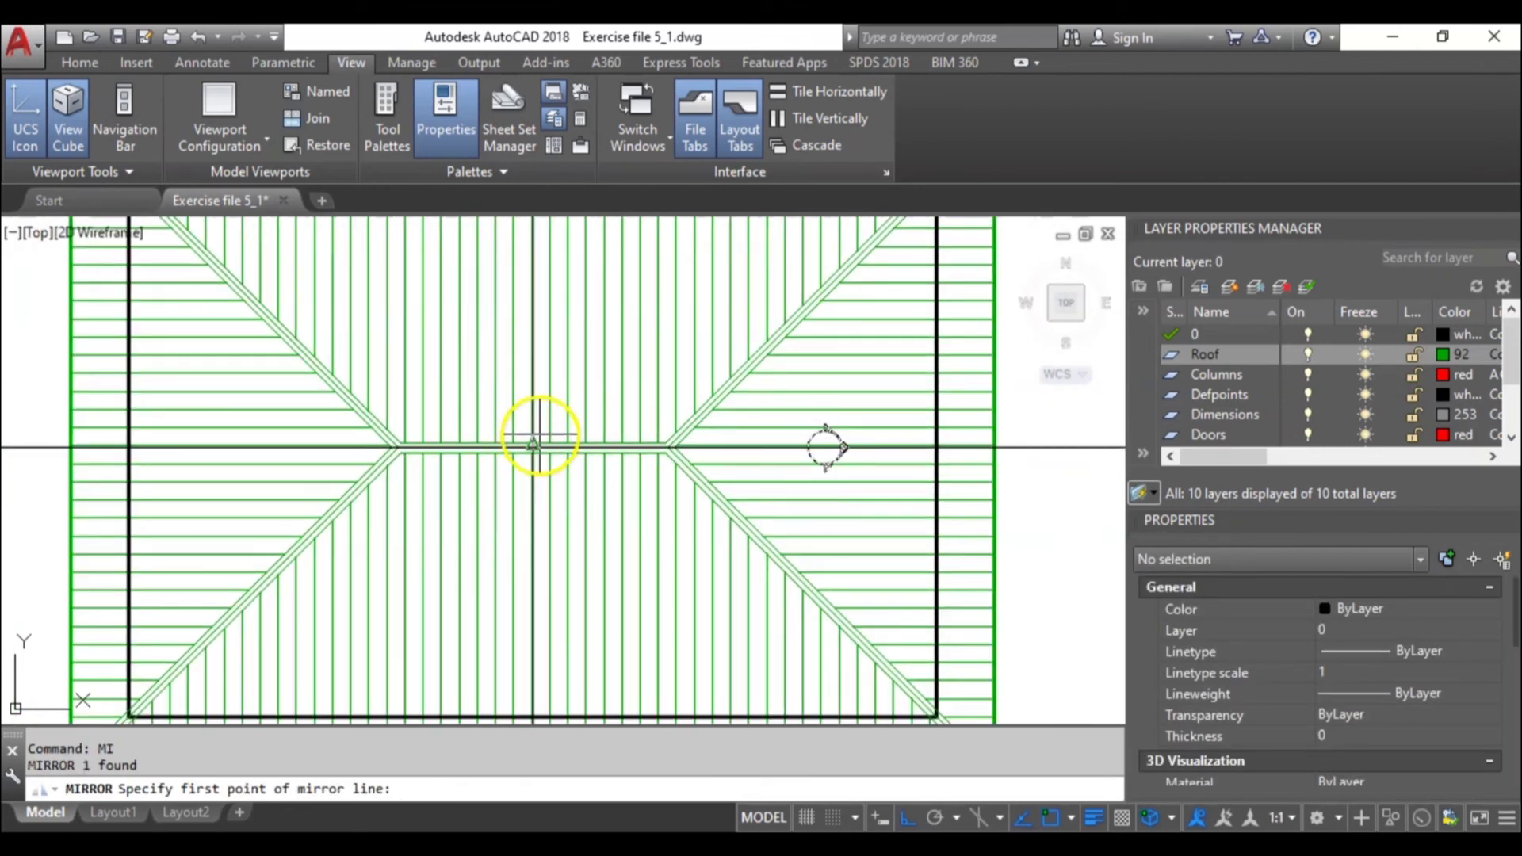
{"action": "left_click", "coordinate": [534, 449]}
{"action": "scroll", "coordinate": [550, 516], "scroll_direction": "down", "scroll_amount": 4}
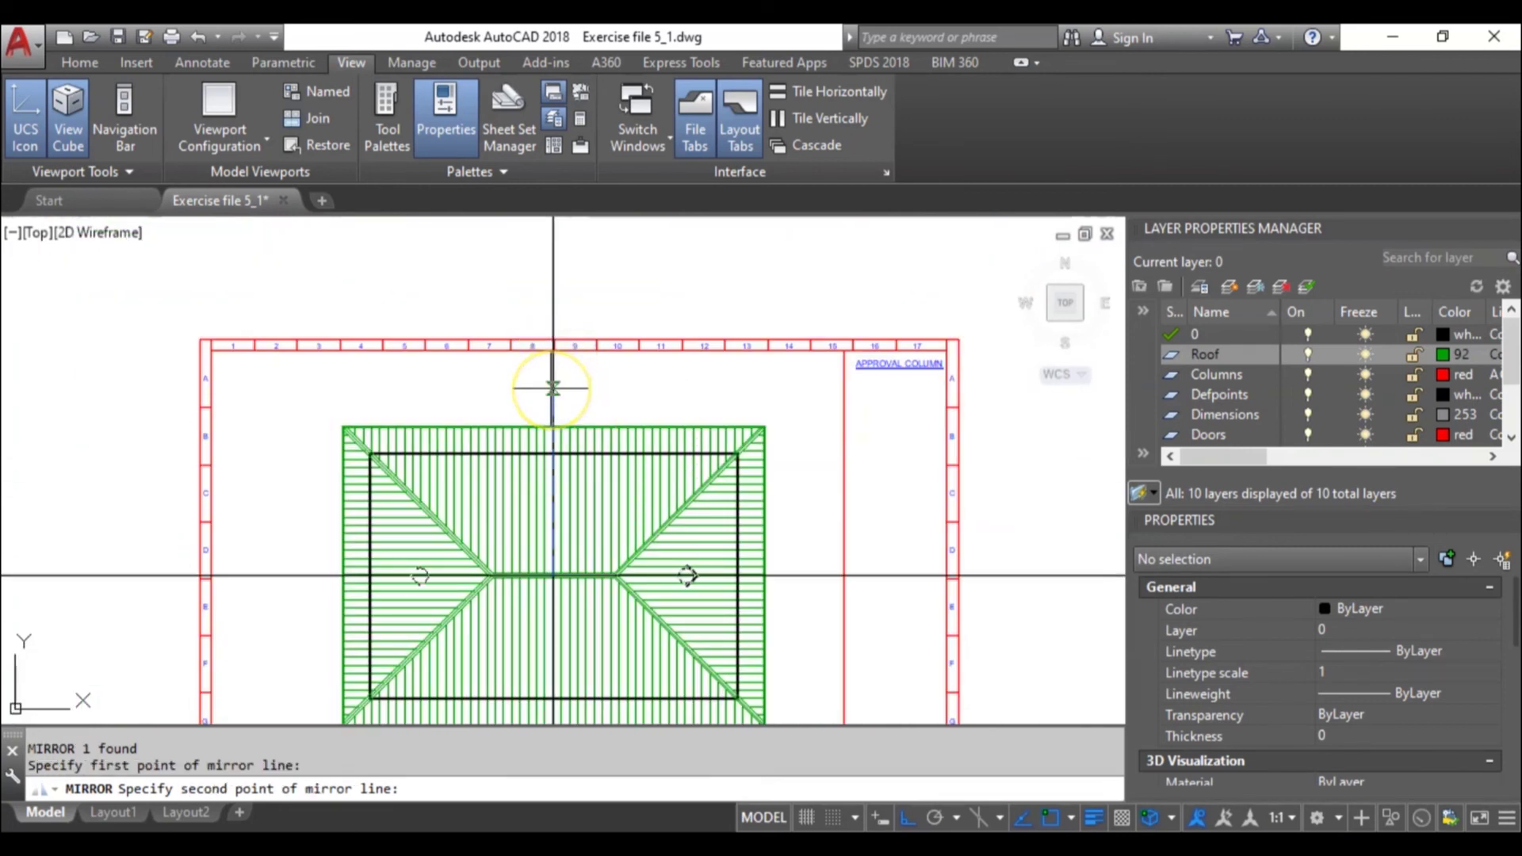
{"action": "left_click", "coordinate": [552, 388]}
{"action": "key", "text": "Return"}
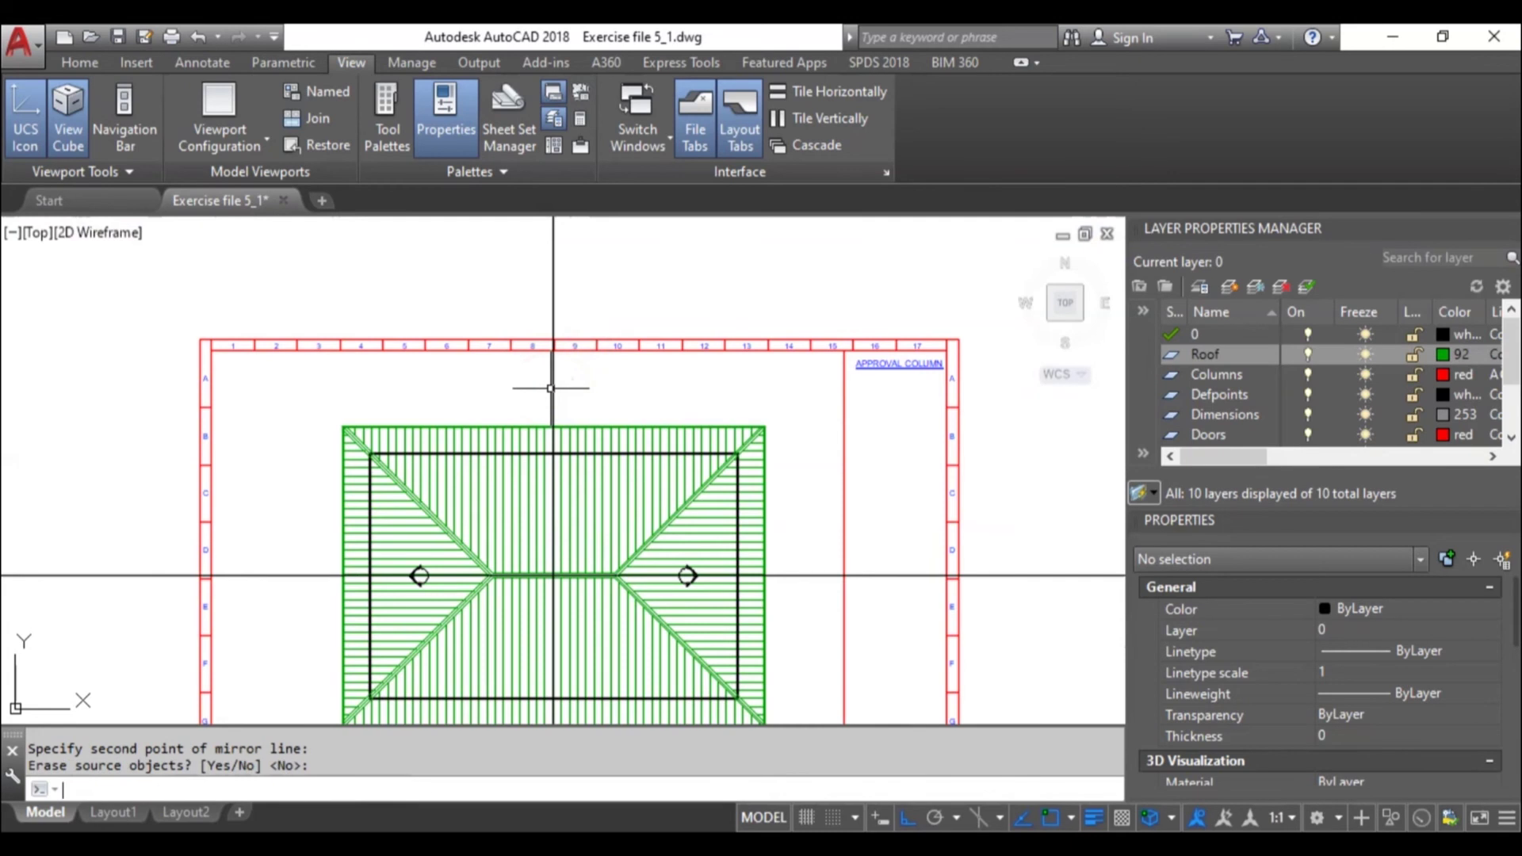
Copy the east slope symbol about 3019 units horizontally to the blank area east of the roof.
{"action": "scroll", "coordinate": [695, 579], "scroll_direction": "up", "scroll_amount": 2}
{"action": "left_click", "coordinate": [695, 579]}
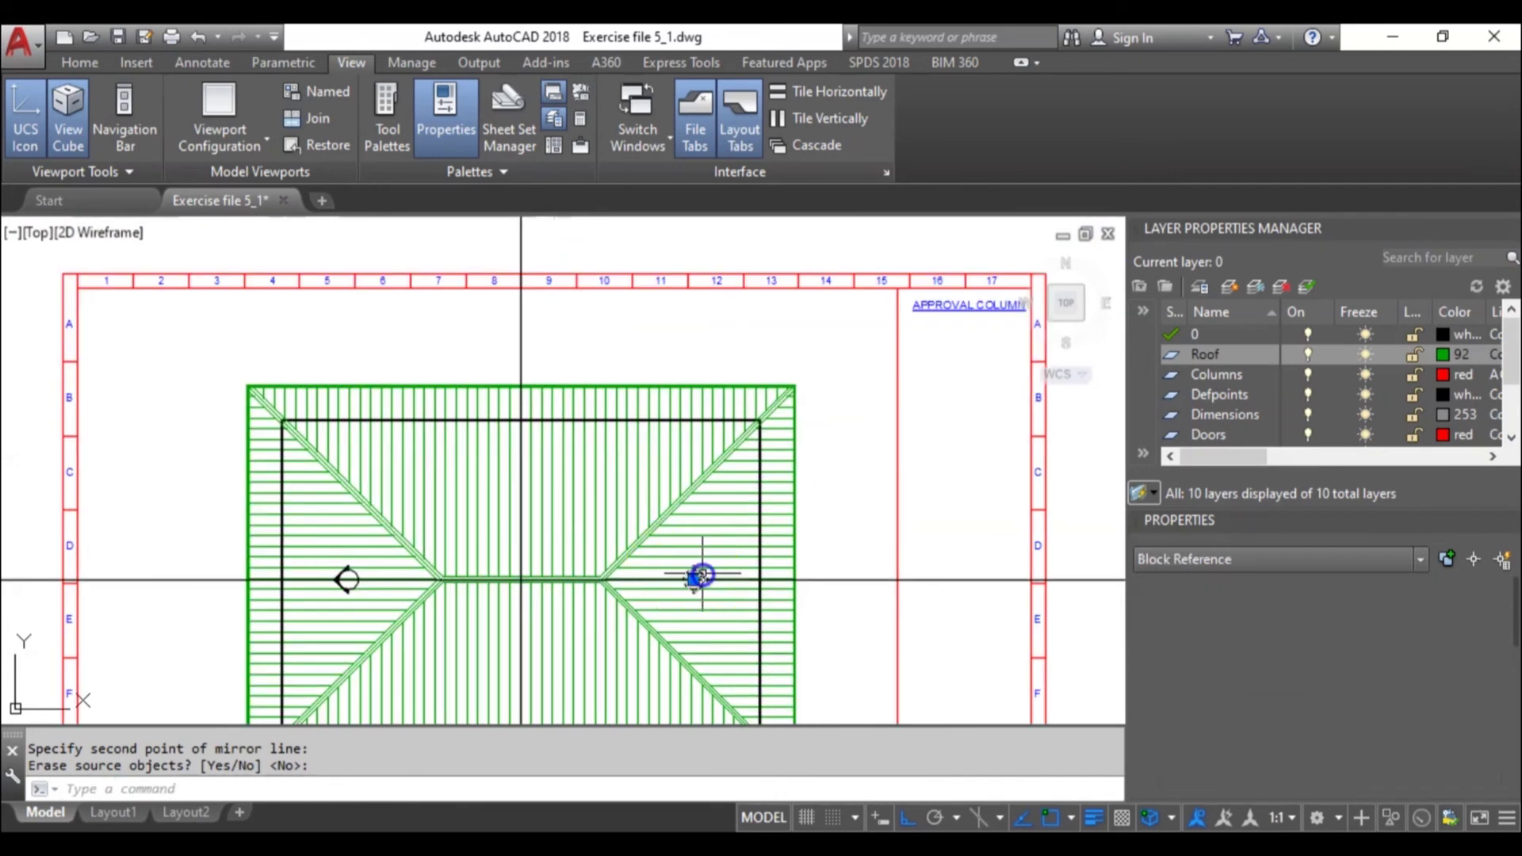
{"action": "type", "text": "co"}
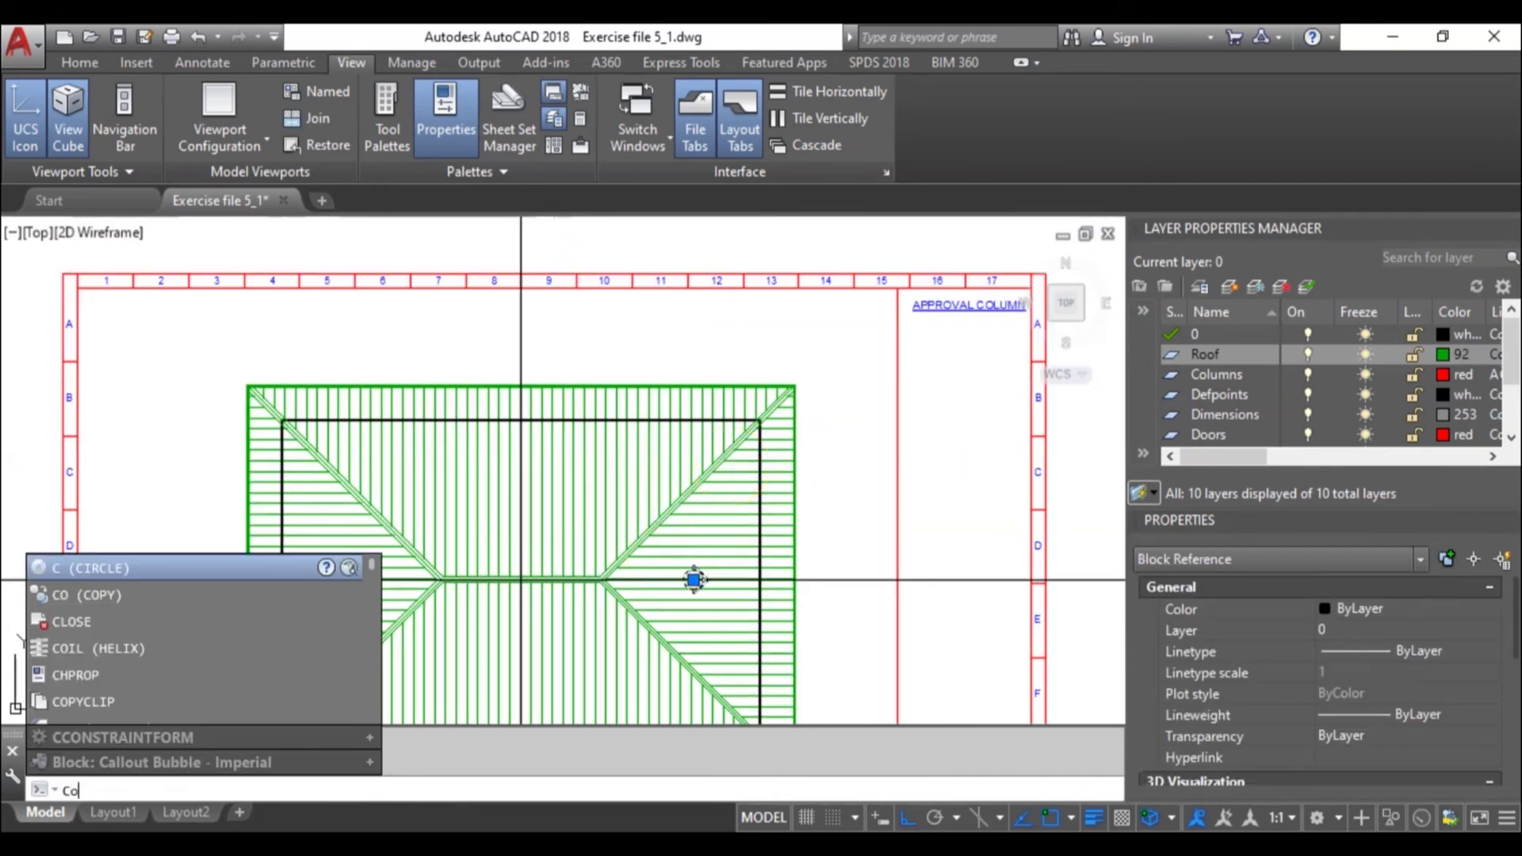
{"action": "key", "text": "Return"}
{"action": "left_click", "coordinate": [694, 565]}
{"action": "left_click", "coordinate": [868, 502]}
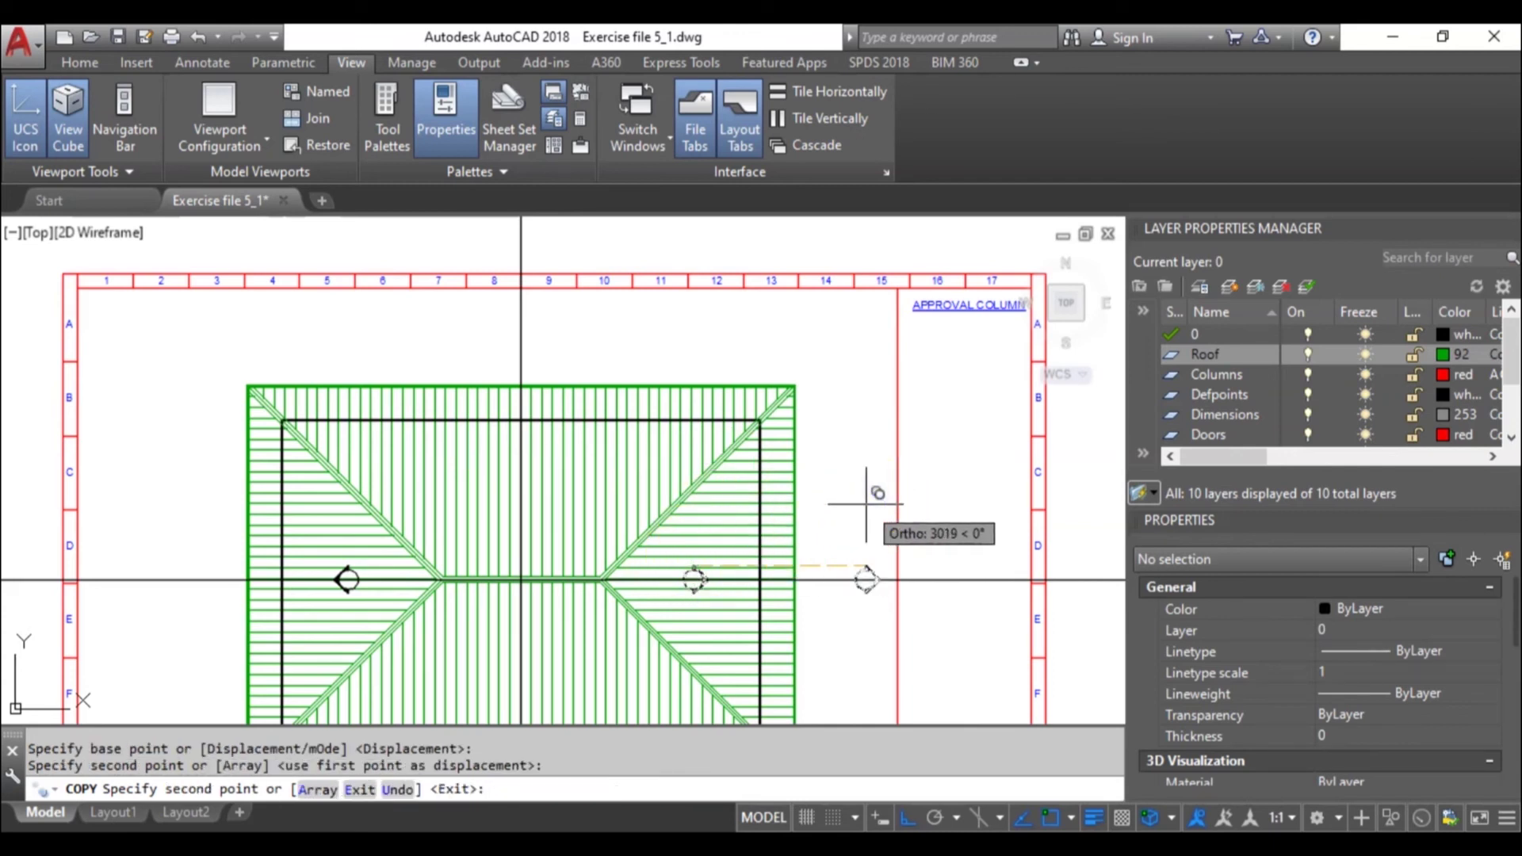
{"action": "key", "text": "Escape"}
Rotate the copied slope symbol outside the roof by 90 degrees about its circle's center.
{"action": "scroll", "coordinate": [864, 582], "scroll_direction": "up", "scroll_amount": 4}
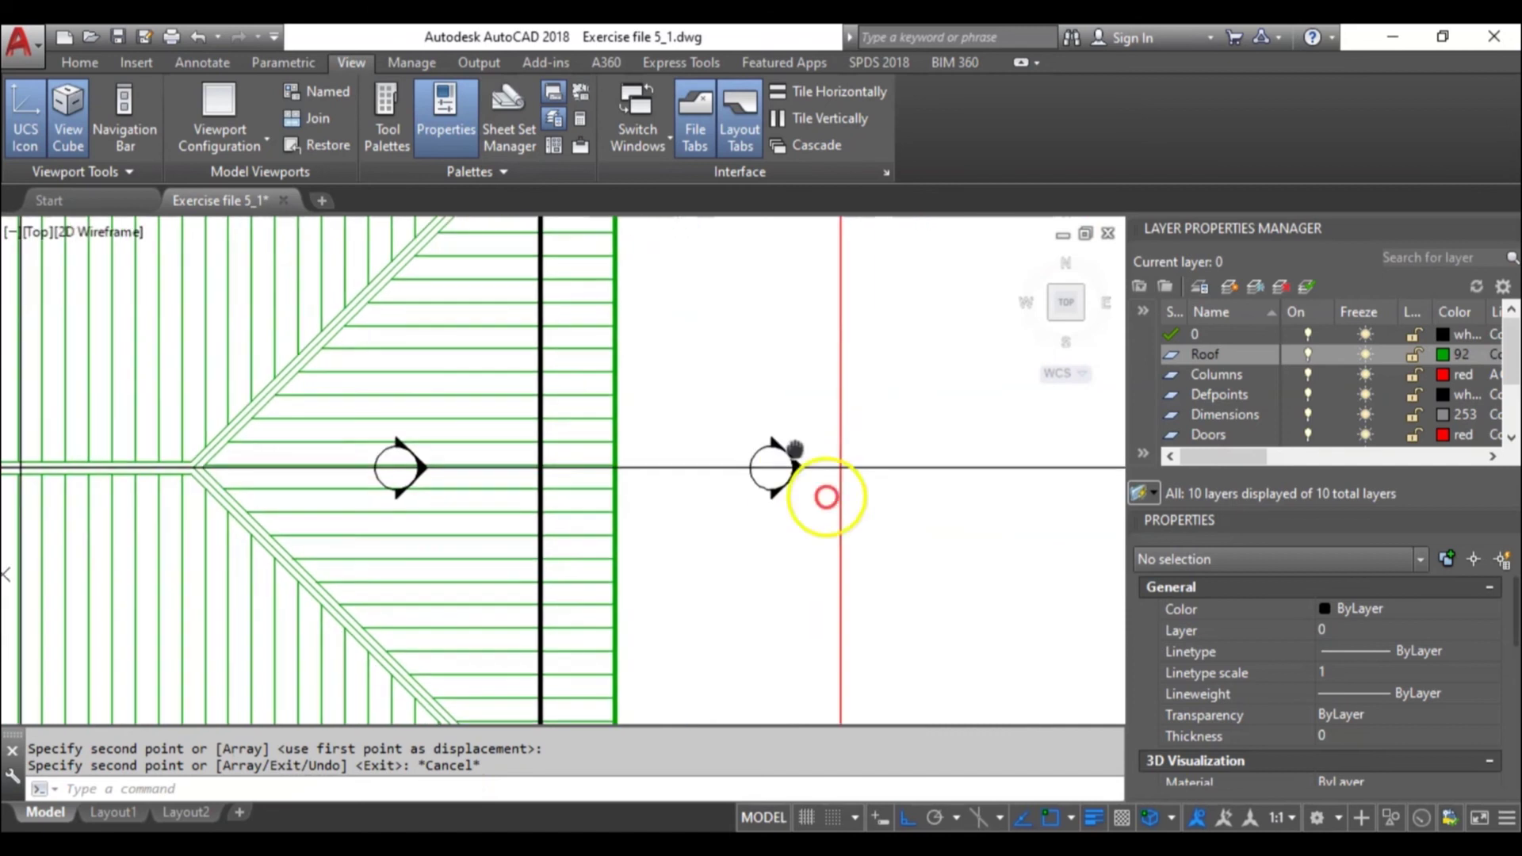
{"action": "left_click", "coordinate": [778, 437]}
{"action": "type", "text": "ro"}
{"action": "key", "text": "Return"}
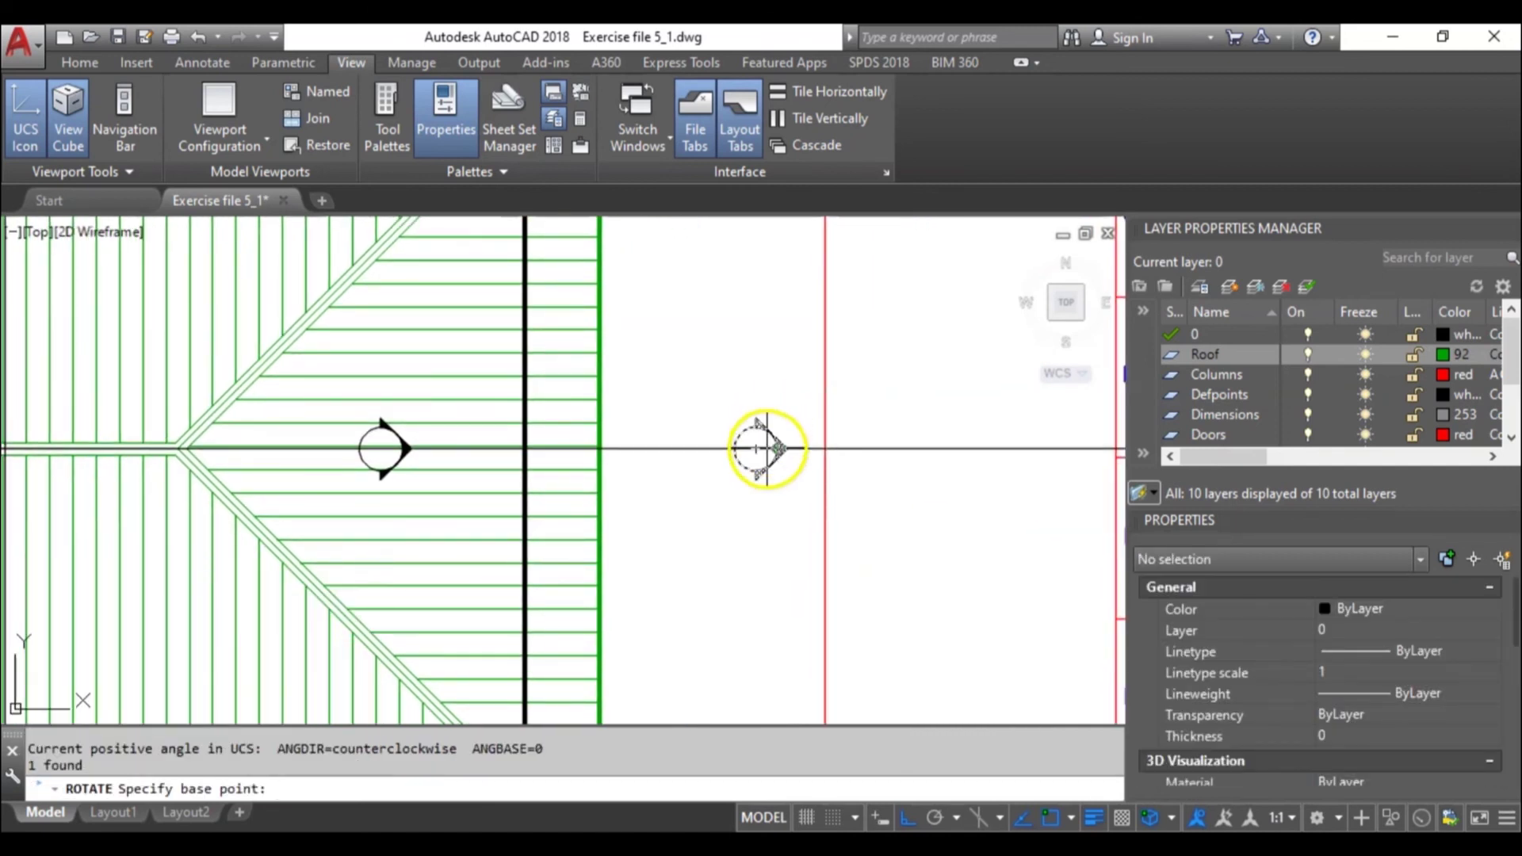
{"action": "left_click", "coordinate": [763, 449]}
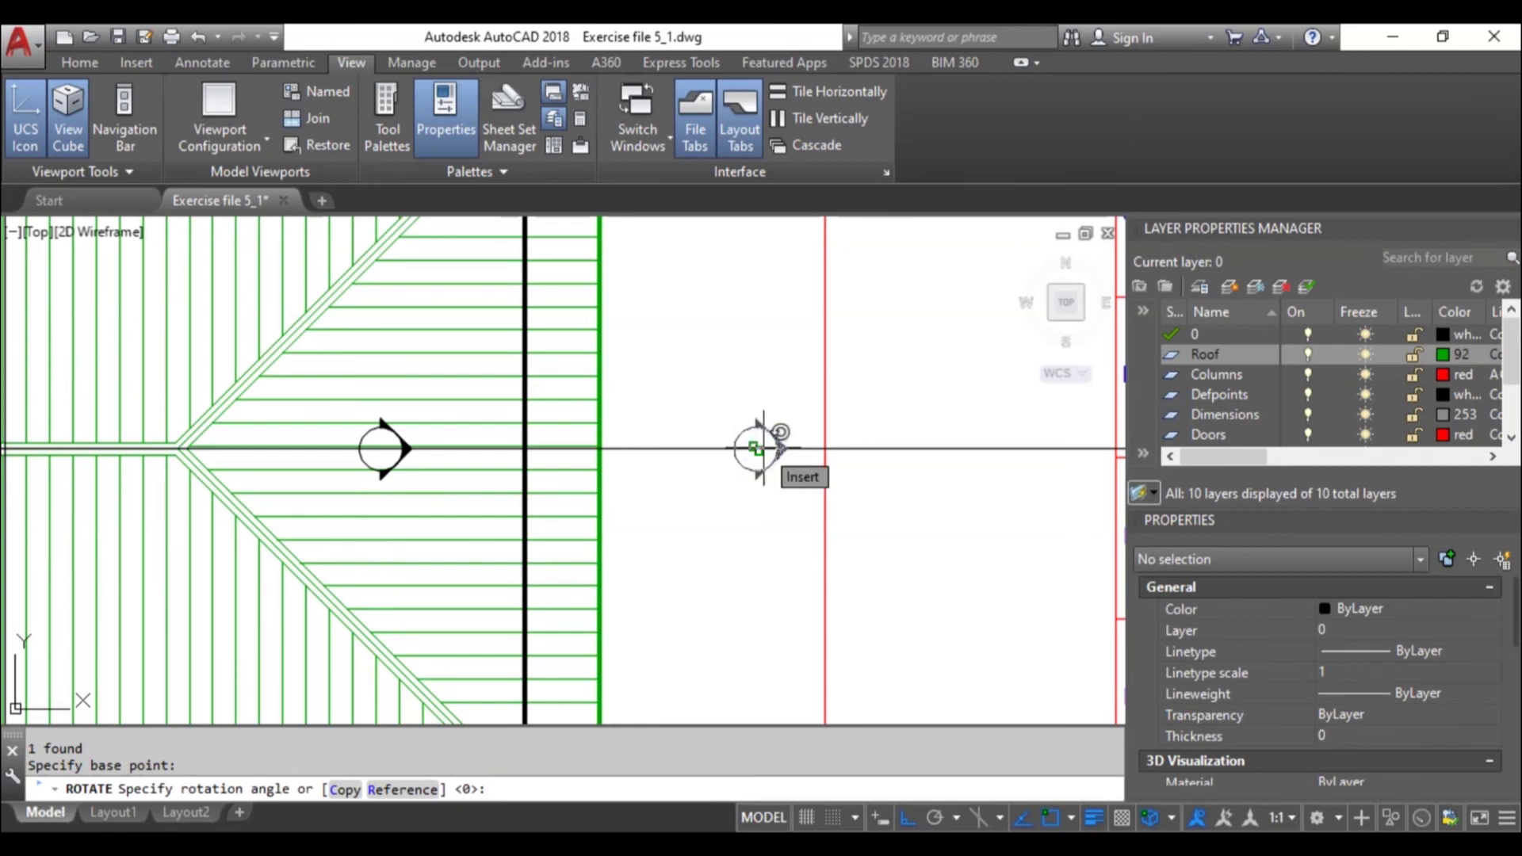
{"action": "type", "text": "90"}
{"action": "key", "text": "Return"}
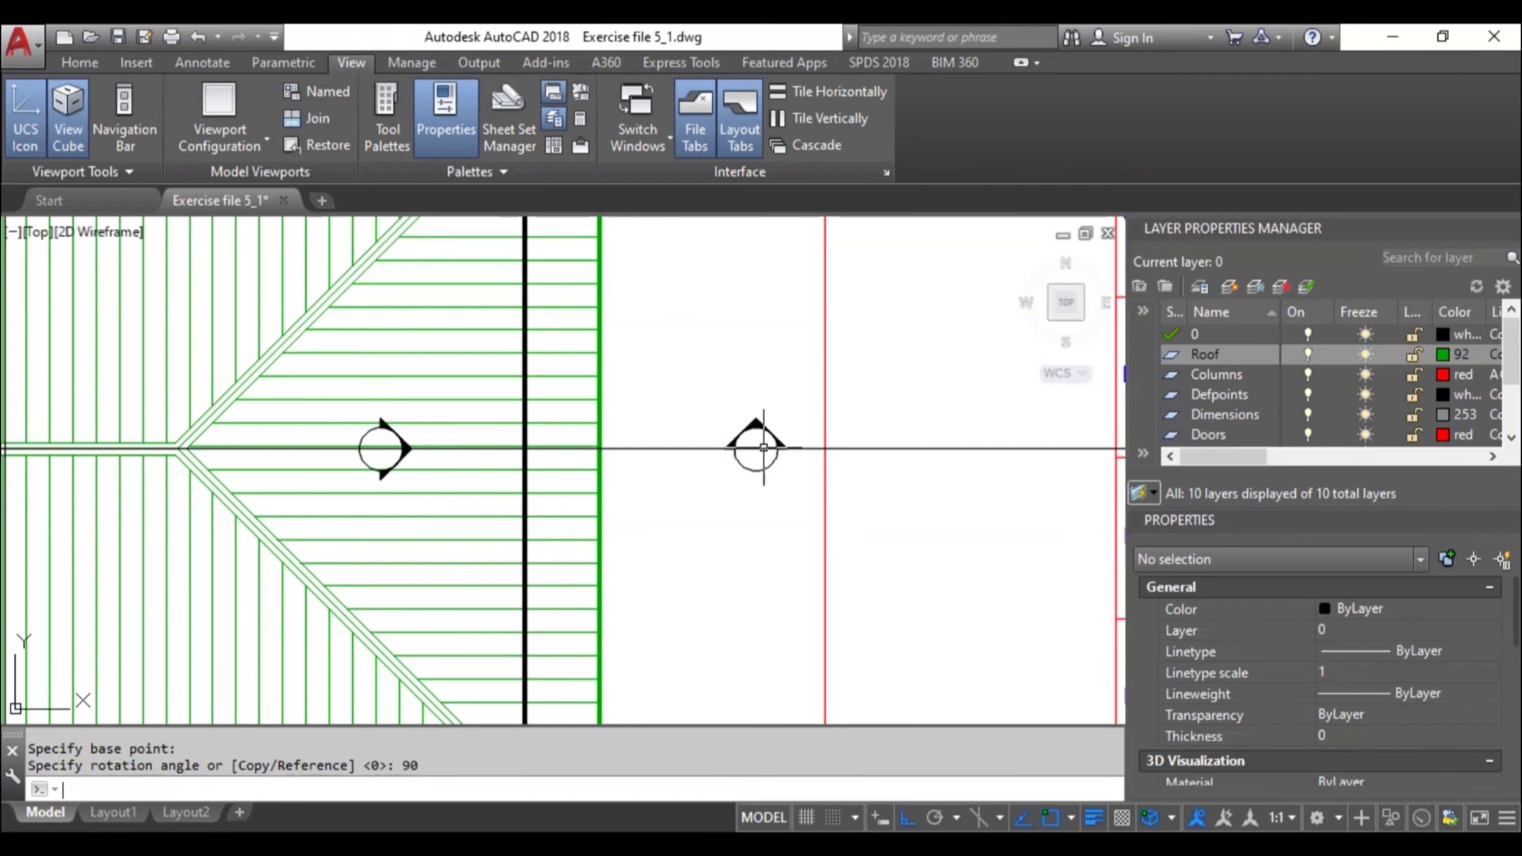
Move the rotated slope symbol by its center onto the vertical construction line in the roof's north face.
{"action": "left_click", "coordinate": [705, 378]}
{"action": "left_click", "coordinate": [868, 576]}
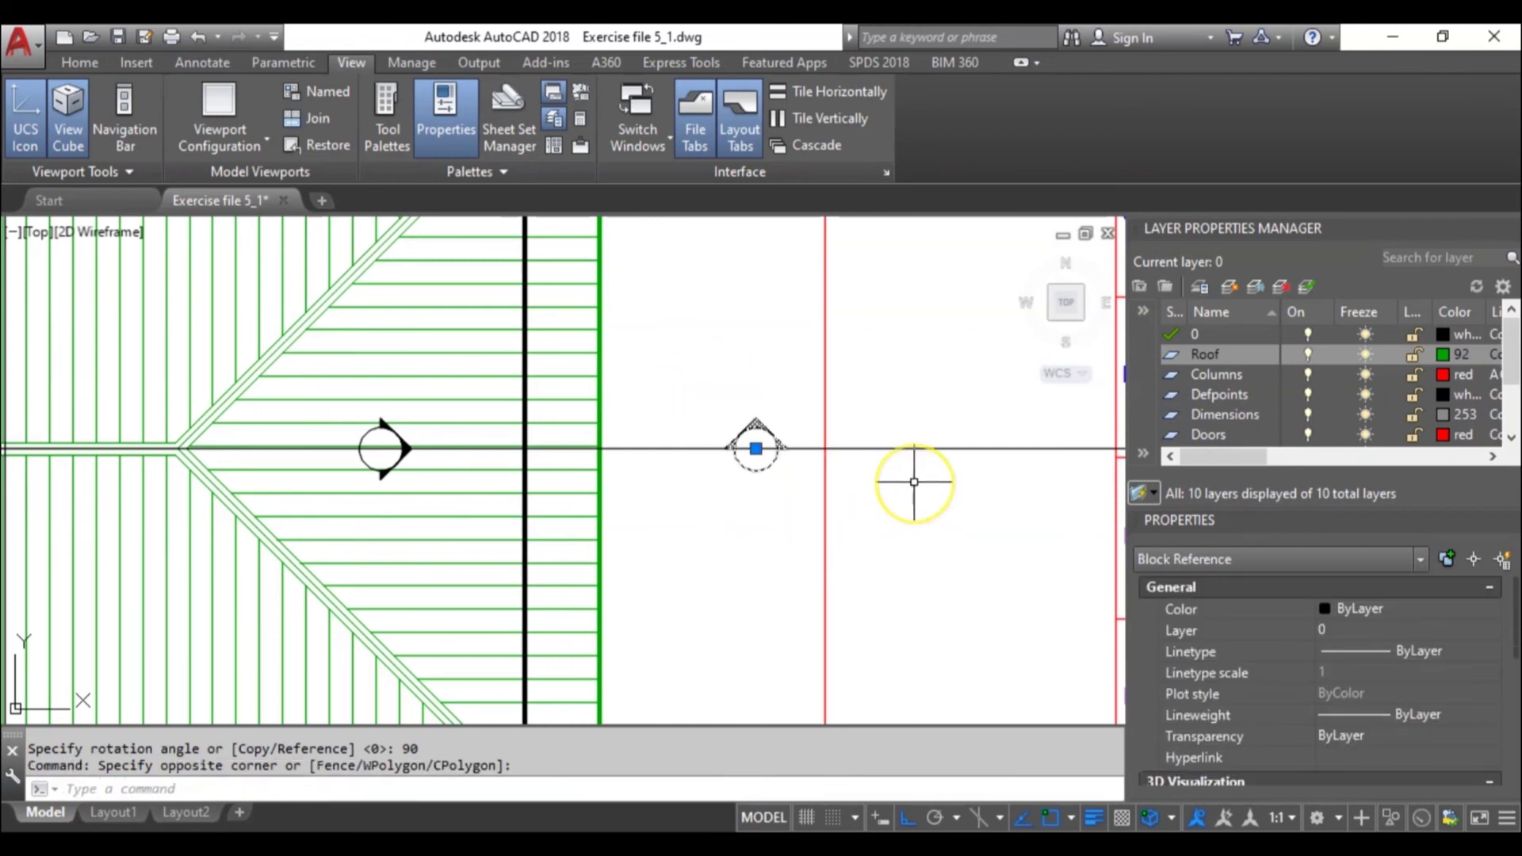
{"action": "key", "text": "Return"}
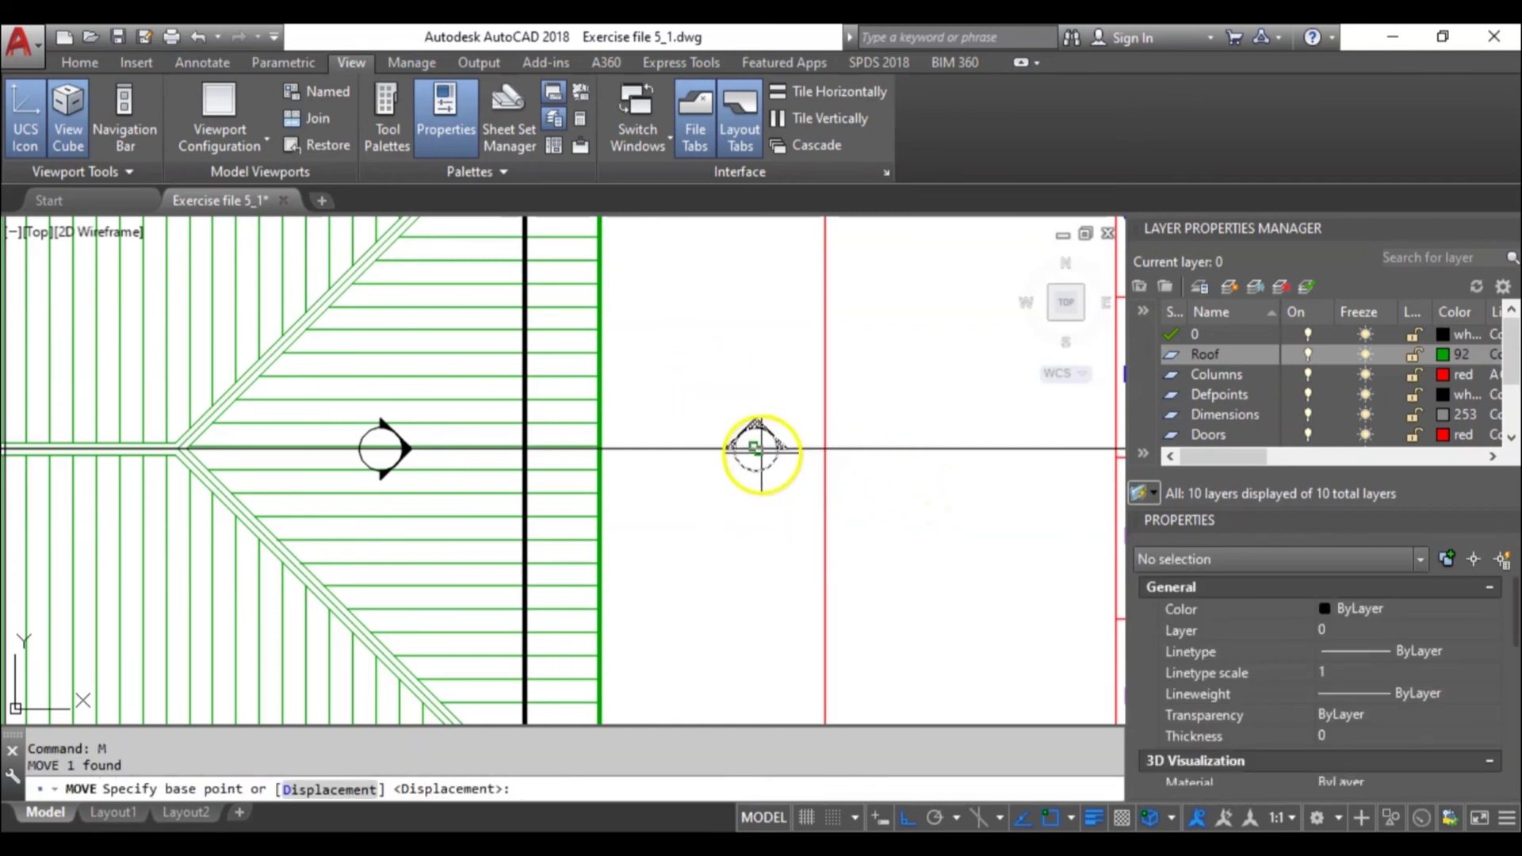
{"action": "left_click", "coordinate": [761, 452]}
{"action": "scroll", "coordinate": [761, 444], "scroll_direction": "down", "scroll_amount": 8}
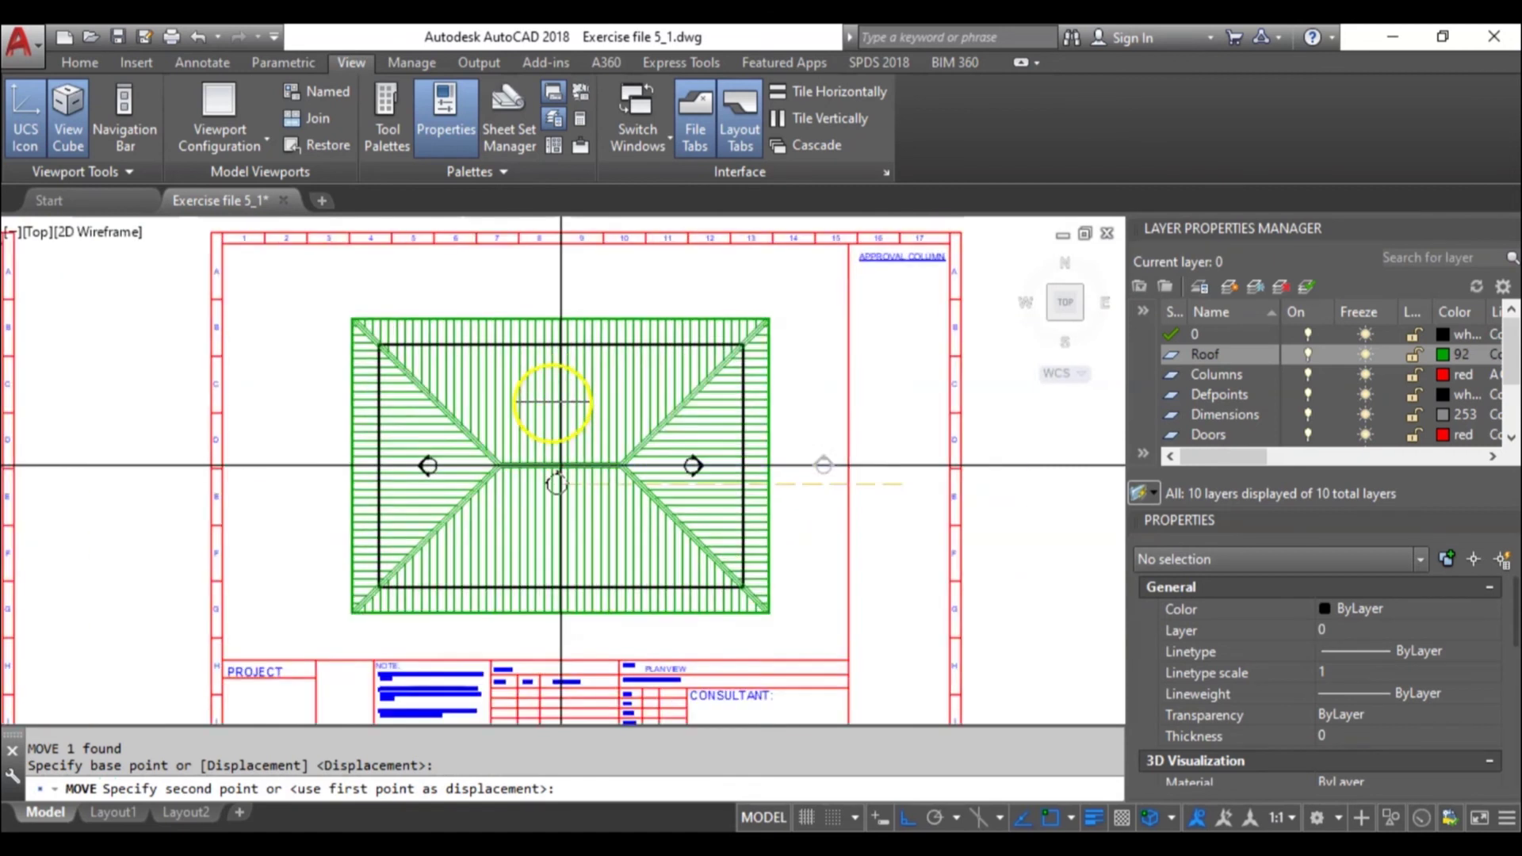
{"action": "scroll", "coordinate": [563, 407], "scroll_direction": "up", "scroll_amount": 3}
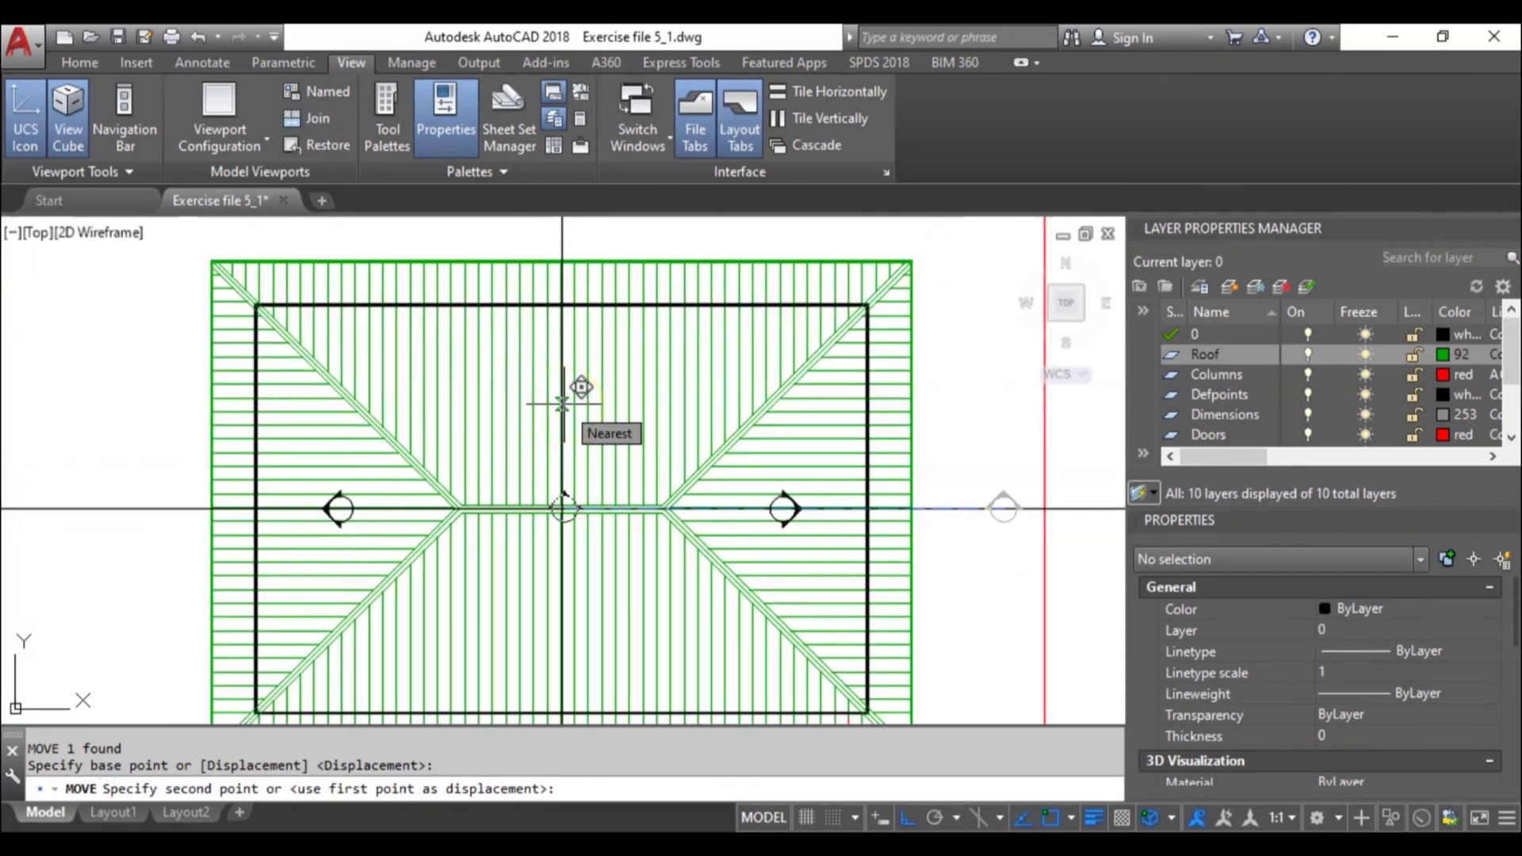
{"action": "left_click", "coordinate": [562, 388]}
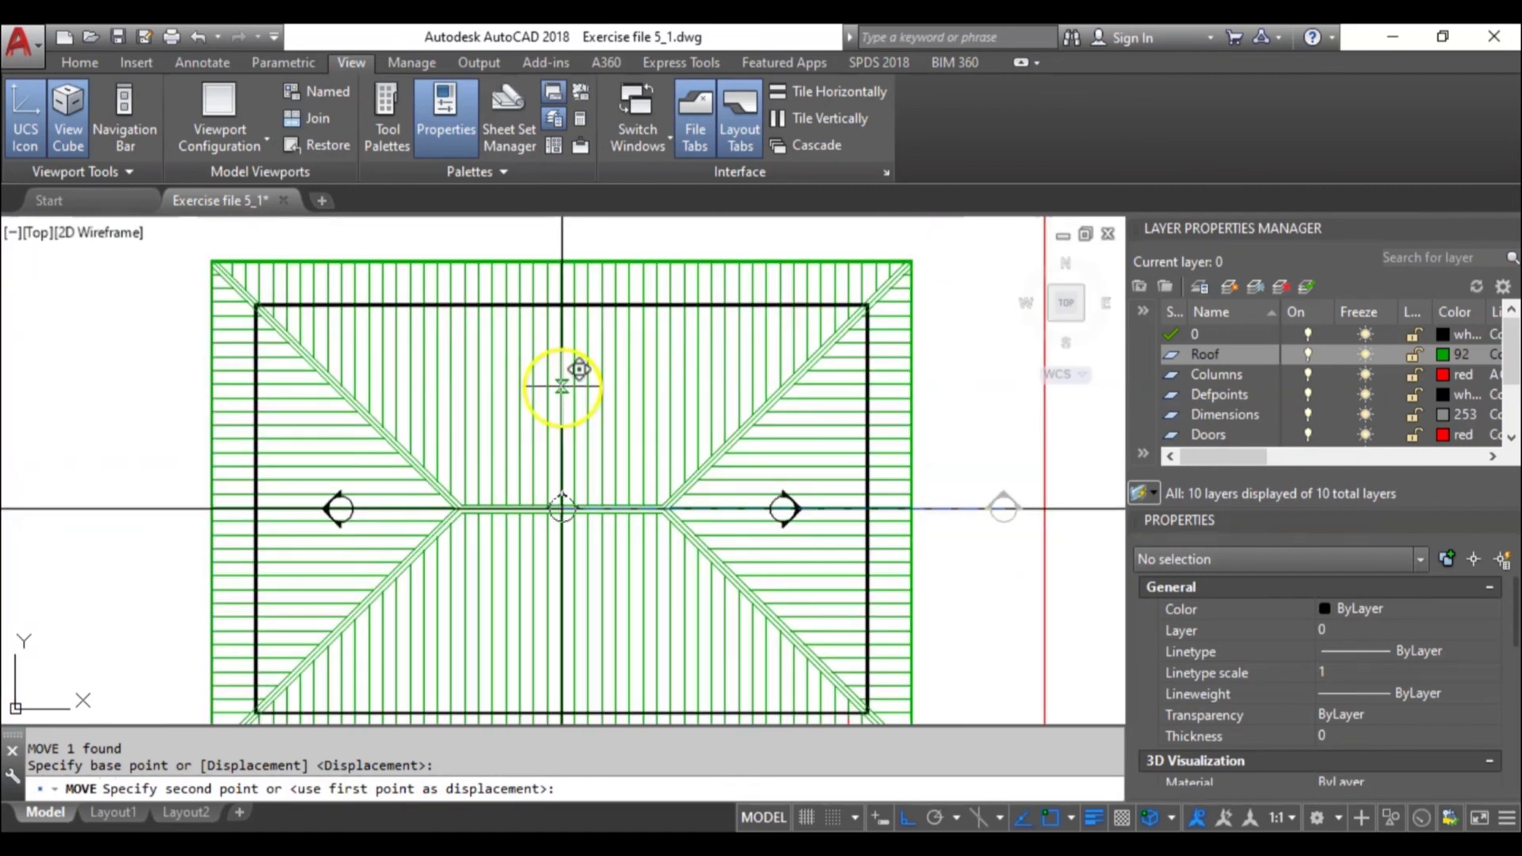
{"action": "left_click", "coordinate": [562, 380]}
{"action": "scroll", "coordinate": [547, 360], "scroll_direction": "up", "scroll_amount": 7}
{"action": "scroll", "coordinate": [535, 357], "scroll_direction": "up", "scroll_amount": 3}
{"action": "scroll", "coordinate": [532, 310], "scroll_direction": "down", "scroll_amount": 8}
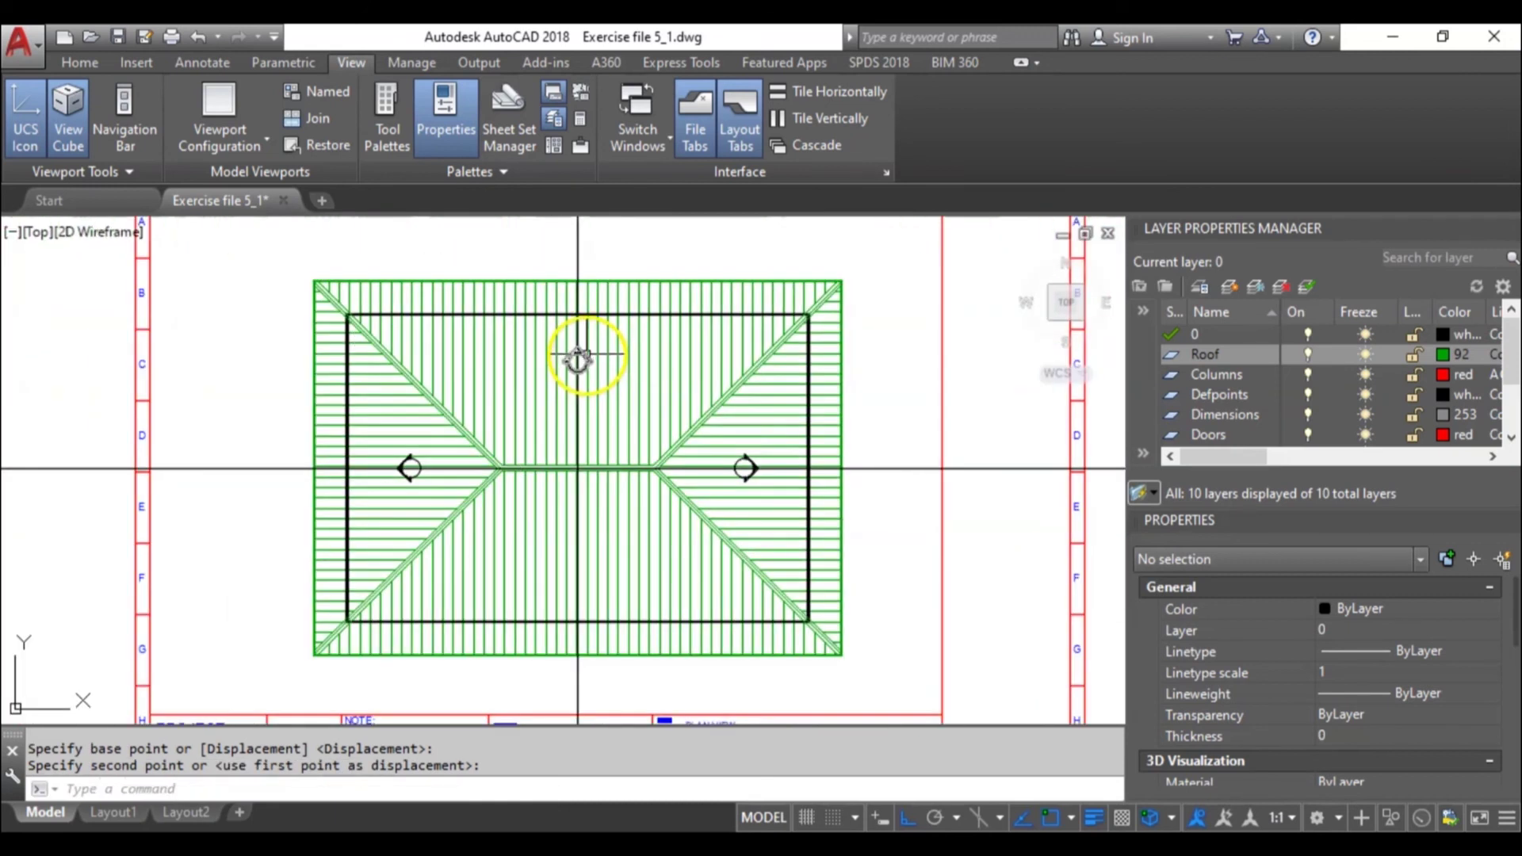
Mirror the north slope symbol about the horizontal construction line onto the south roof face, keeping the original.
{"action": "left_click", "coordinate": [578, 358]}
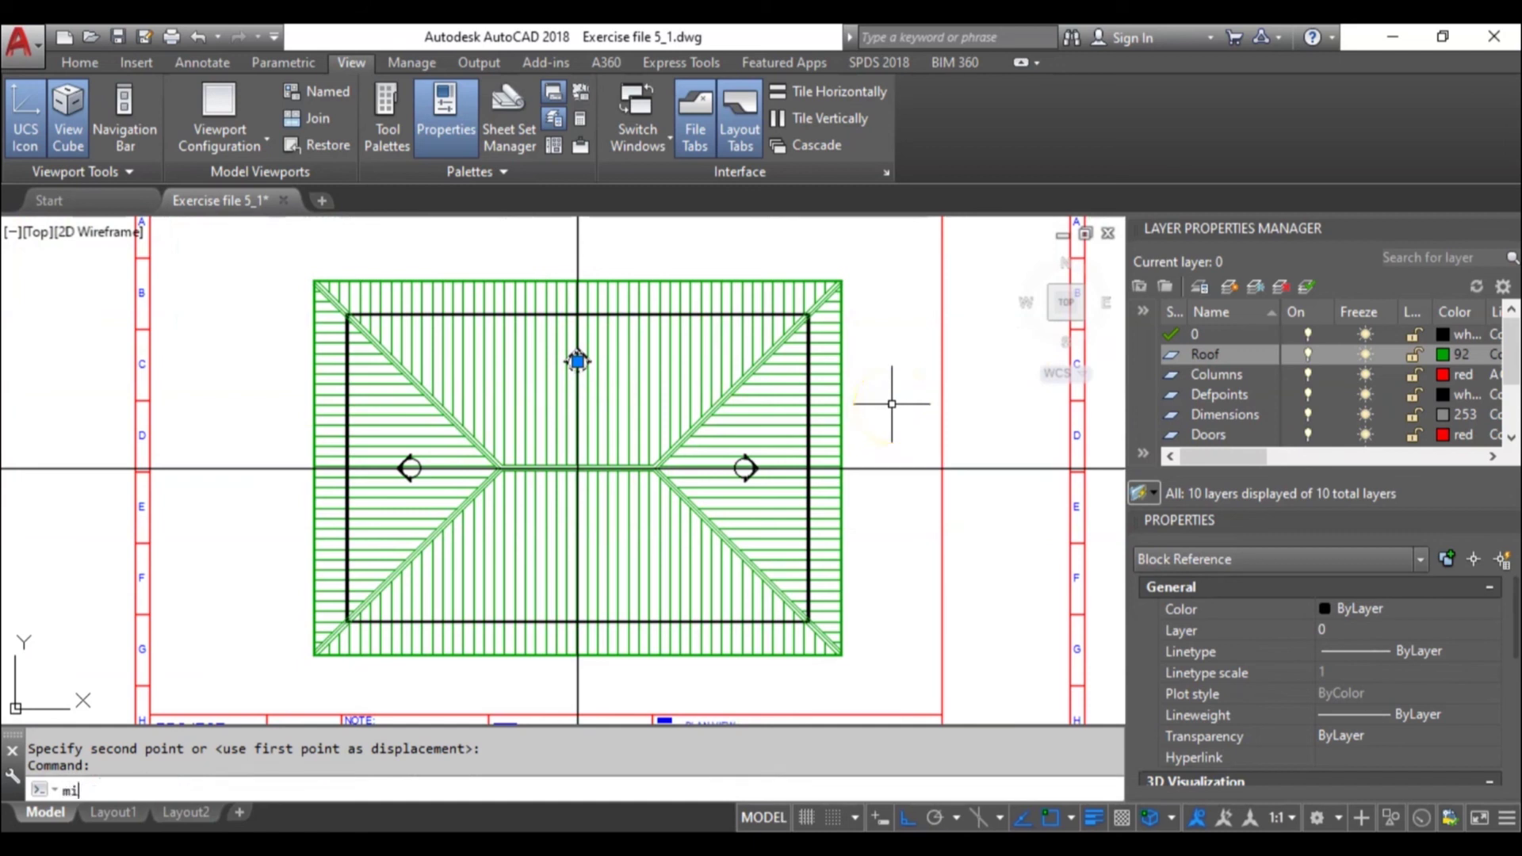
{"action": "key", "text": "Return"}
{"action": "scroll", "coordinate": [712, 478], "scroll_direction": "up", "scroll_amount": 3}
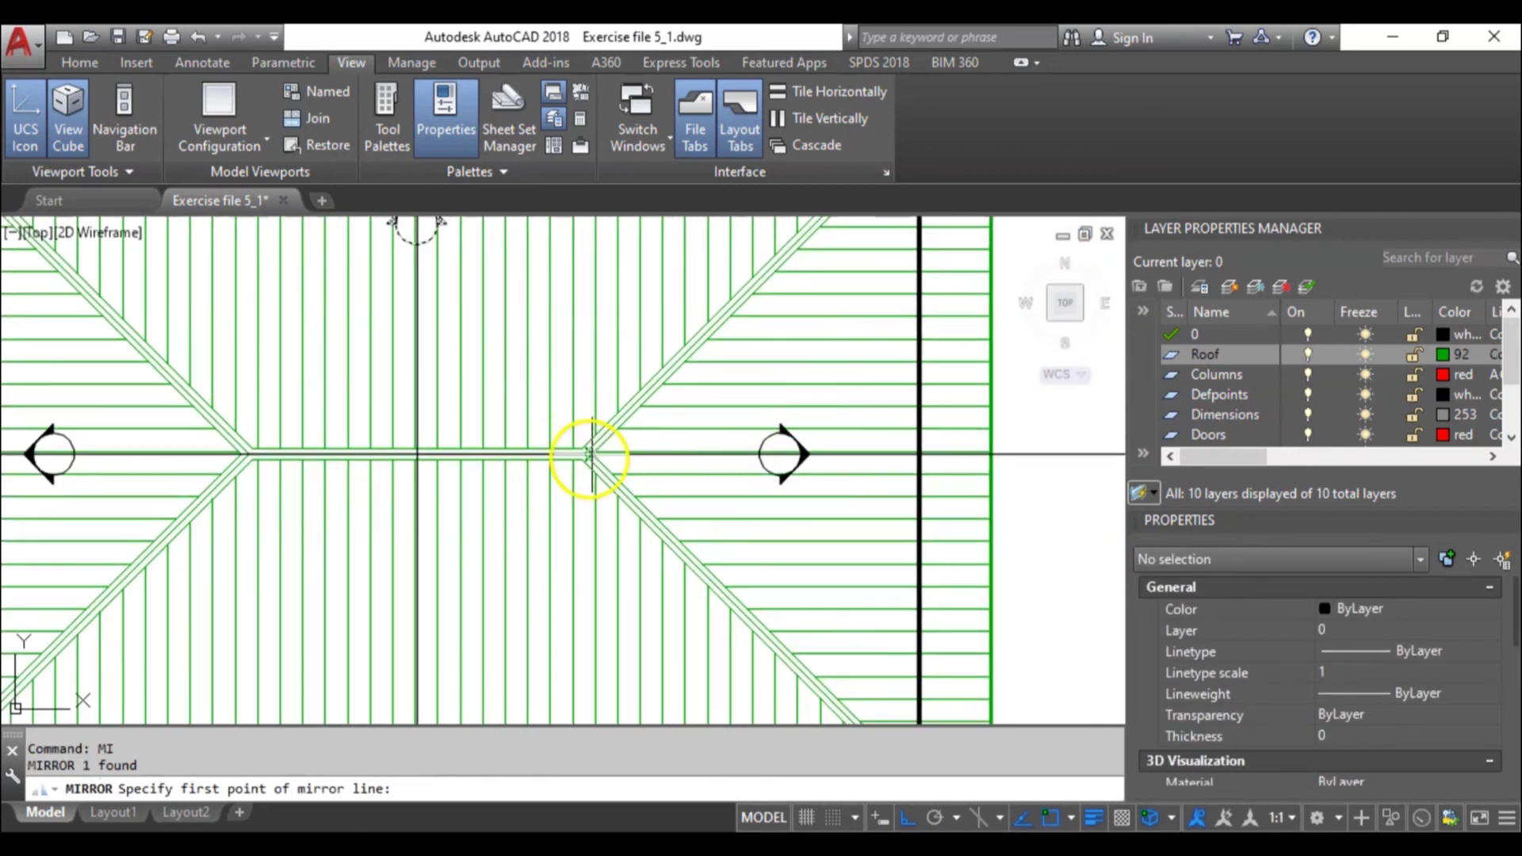
{"action": "scroll", "coordinate": [589, 454], "scroll_direction": "up", "scroll_amount": 3}
{"action": "left_click", "coordinate": [560, 441]}
{"action": "scroll", "coordinate": [626, 475], "scroll_direction": "down", "scroll_amount": 7}
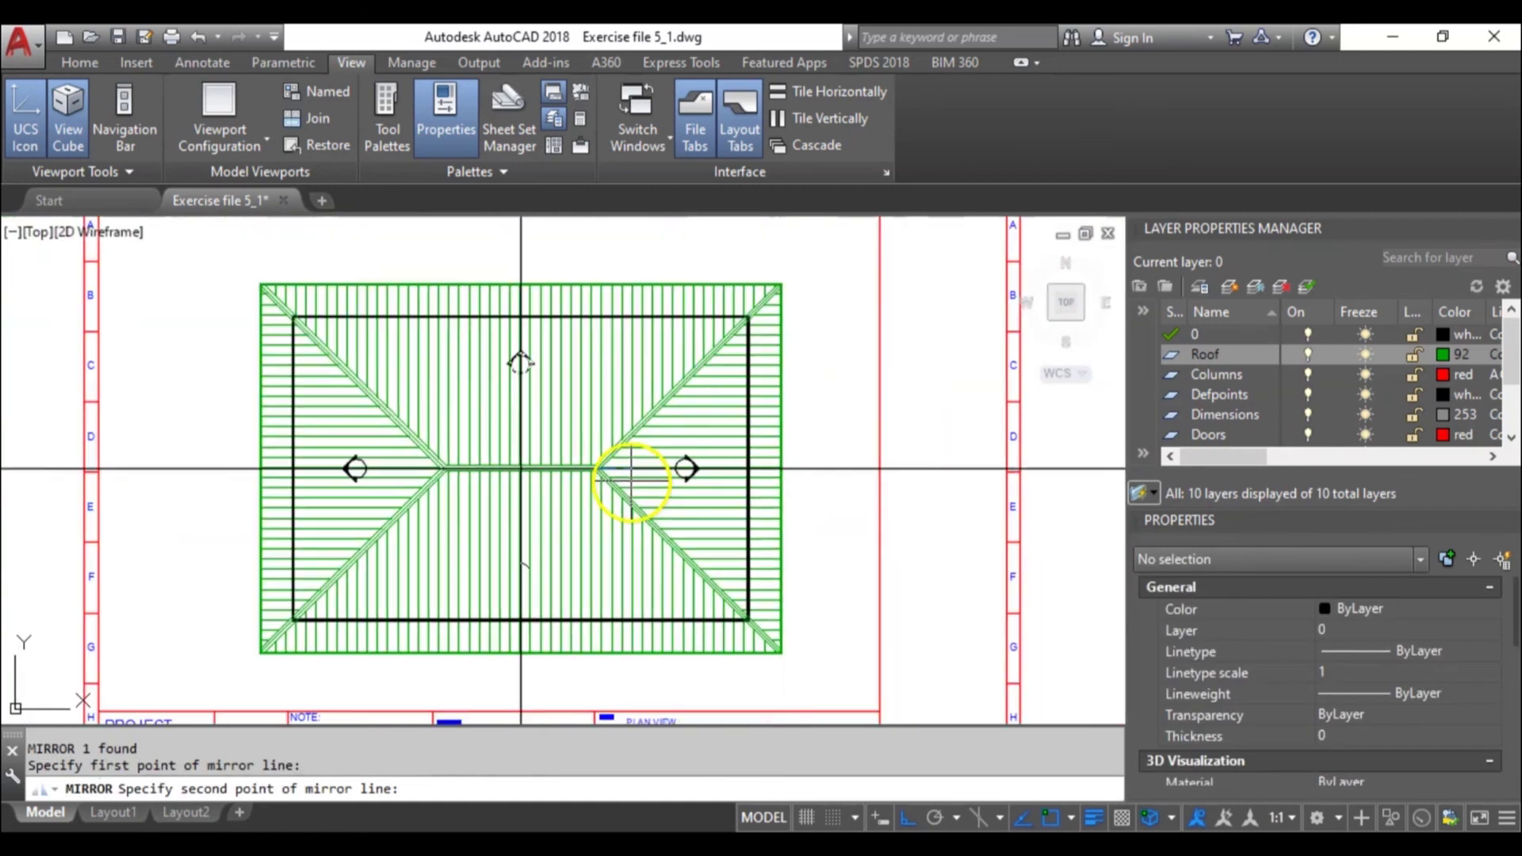
{"action": "scroll", "coordinate": [631, 480], "scroll_direction": "down", "scroll_amount": 2}
{"action": "left_click", "coordinate": [793, 476]}
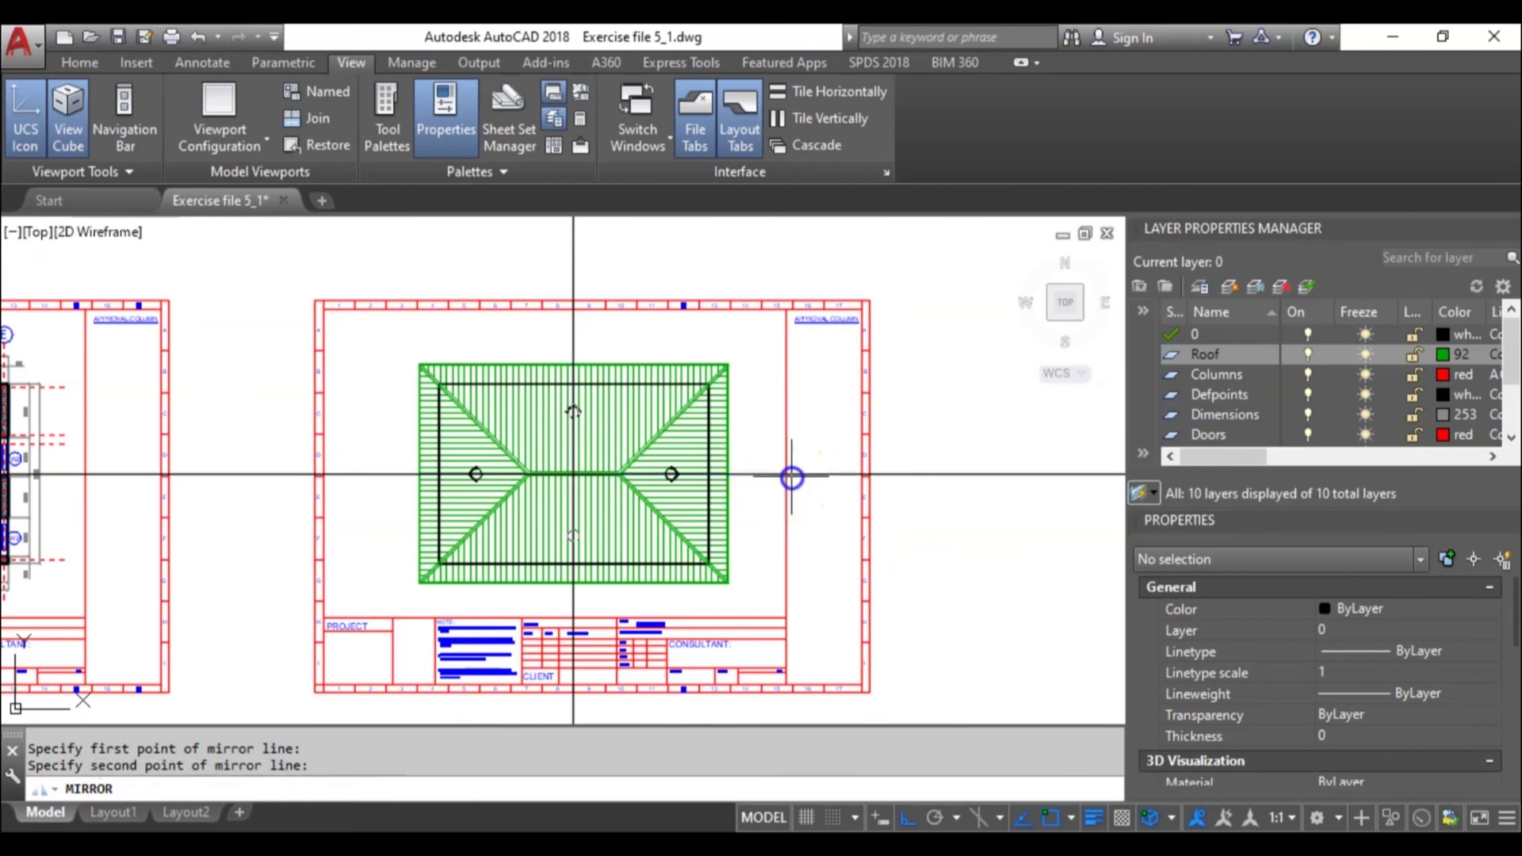
{"action": "key", "text": "Return"}
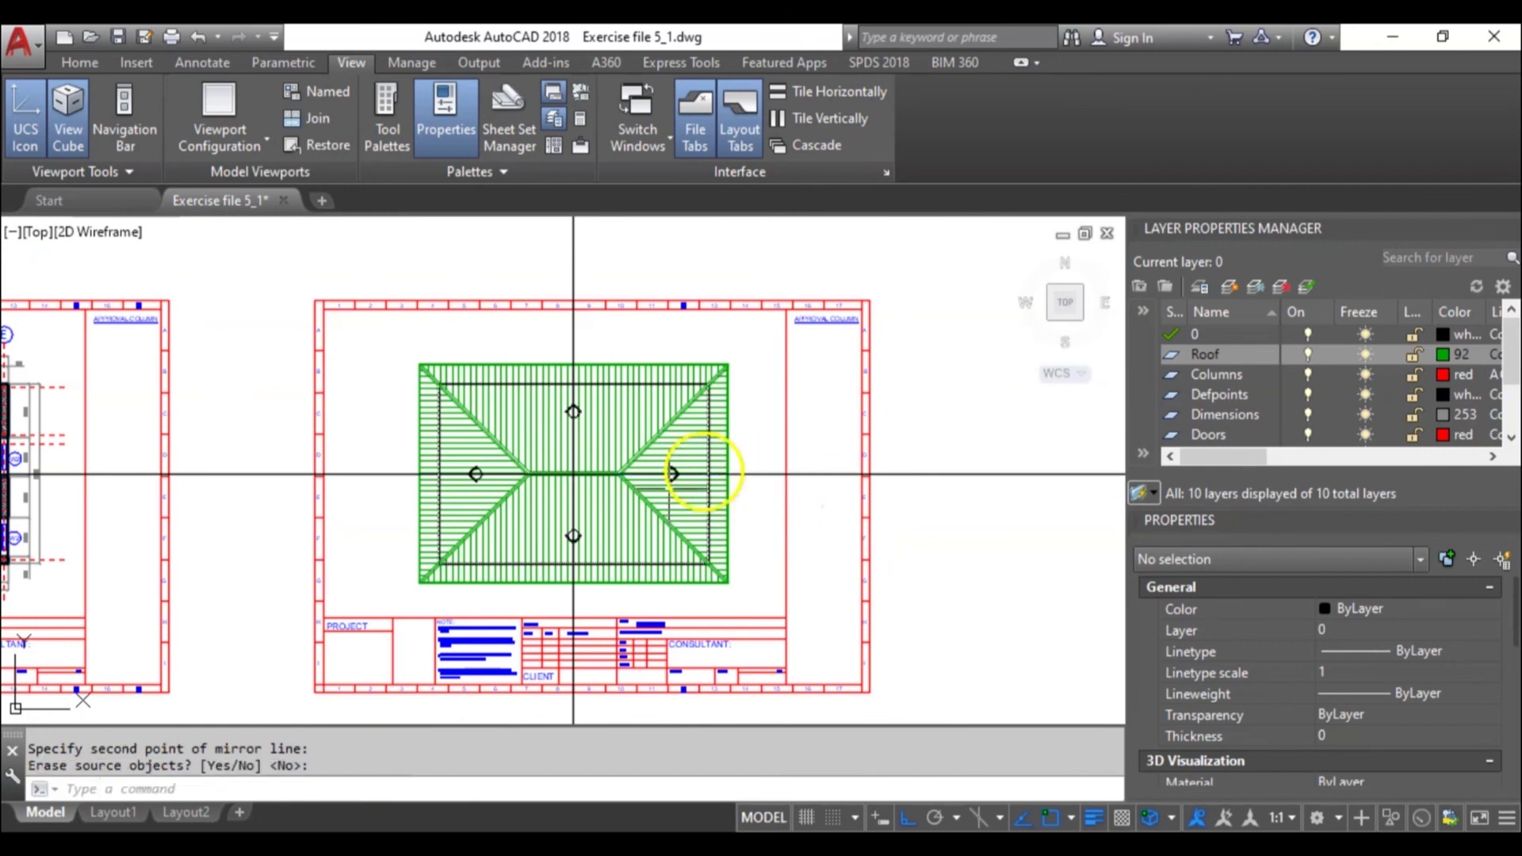
Delete the horizontal and vertical construction lines crossing the roof plan.
{"action": "left_click", "coordinate": [774, 487]}
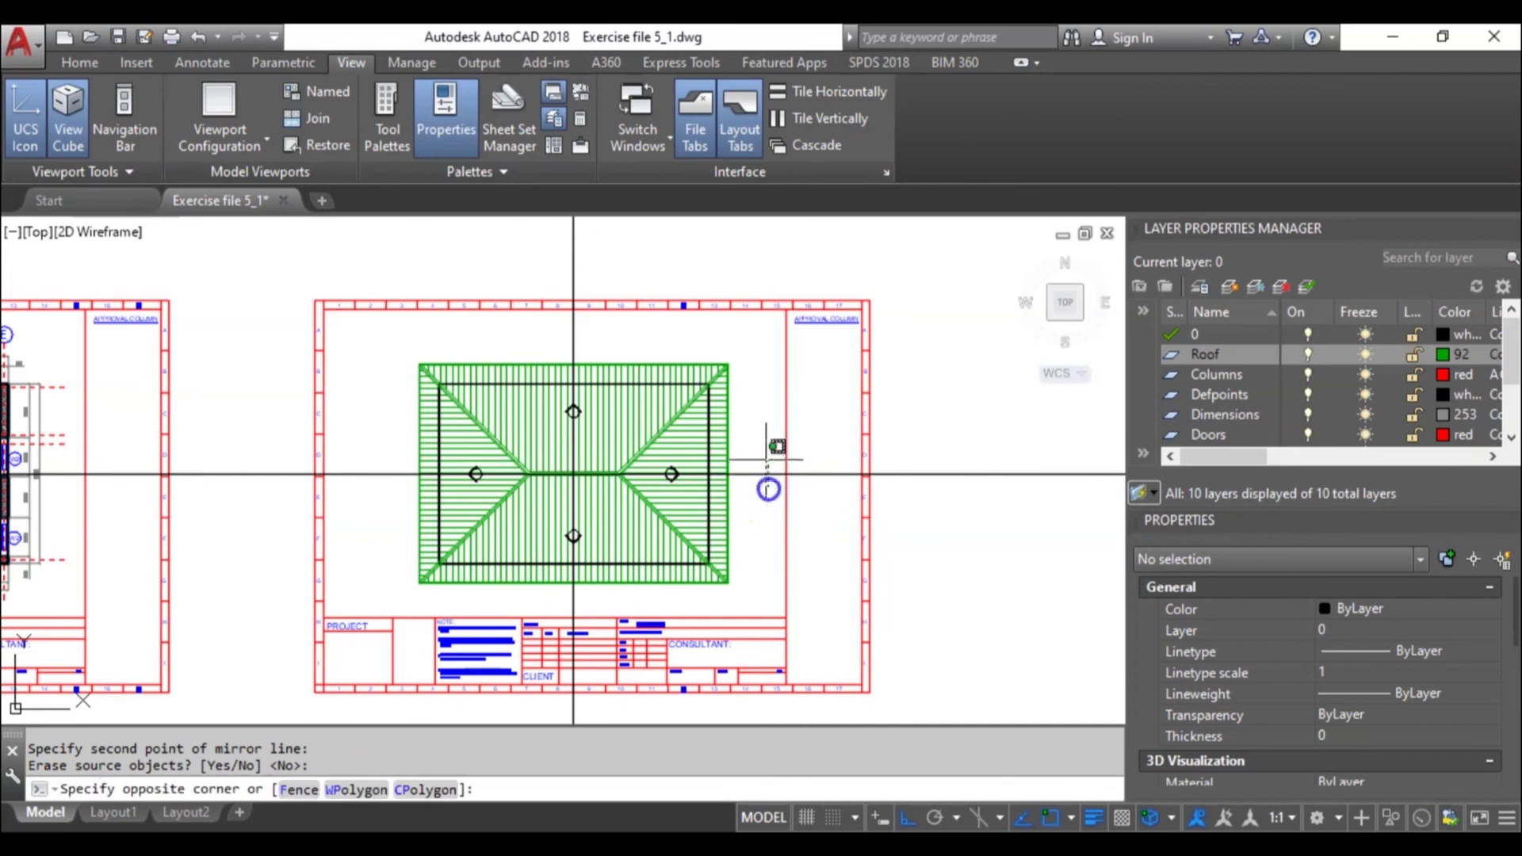
{"action": "left_click", "coordinate": [769, 446]}
{"action": "left_click", "coordinate": [603, 341]}
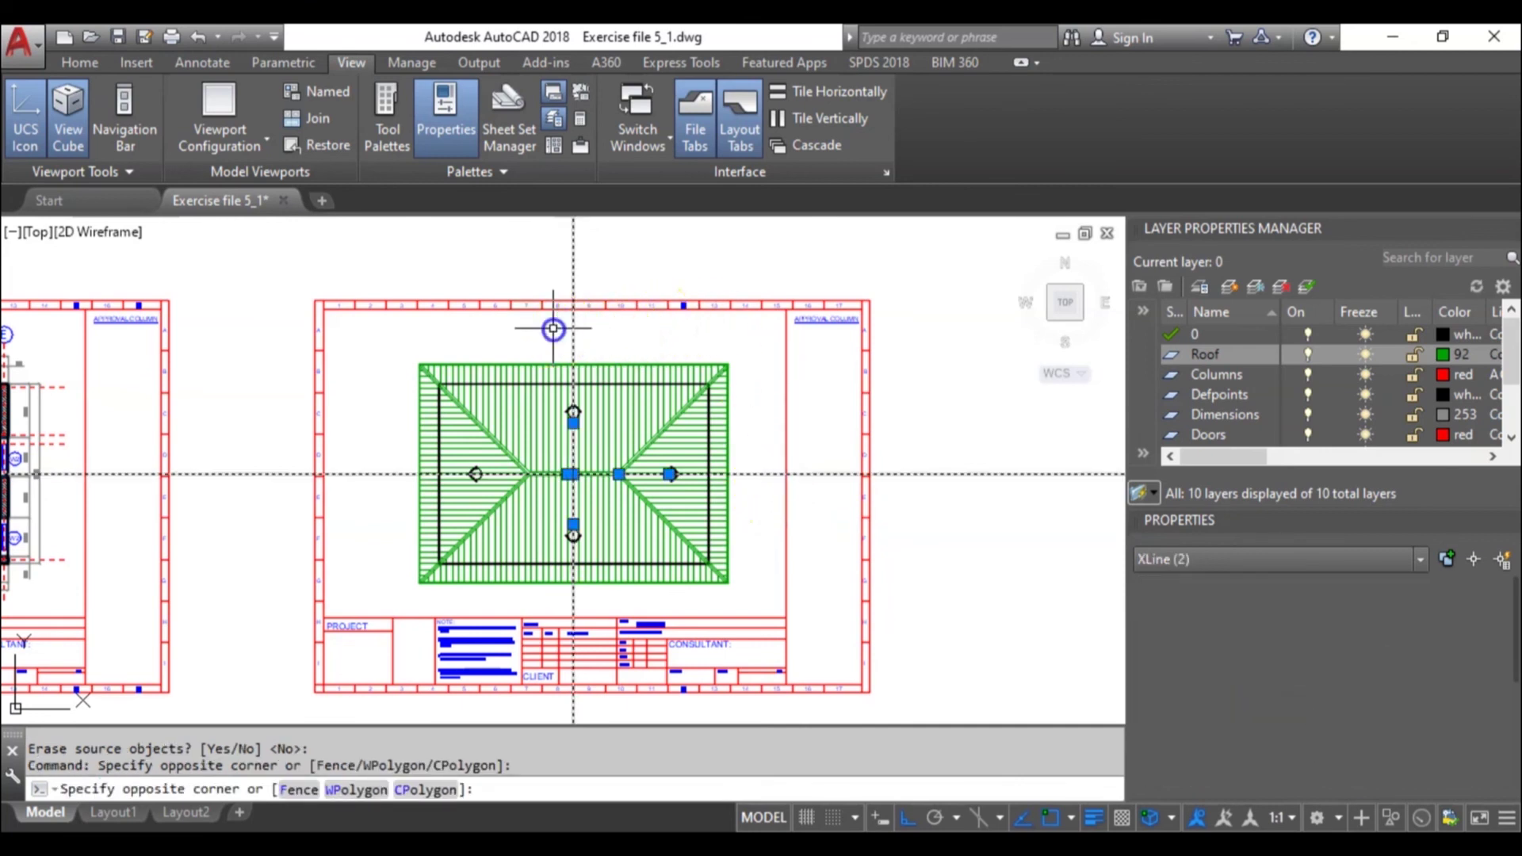
{"action": "left_click", "coordinate": [556, 327]}
{"action": "key", "text": "Delete"}
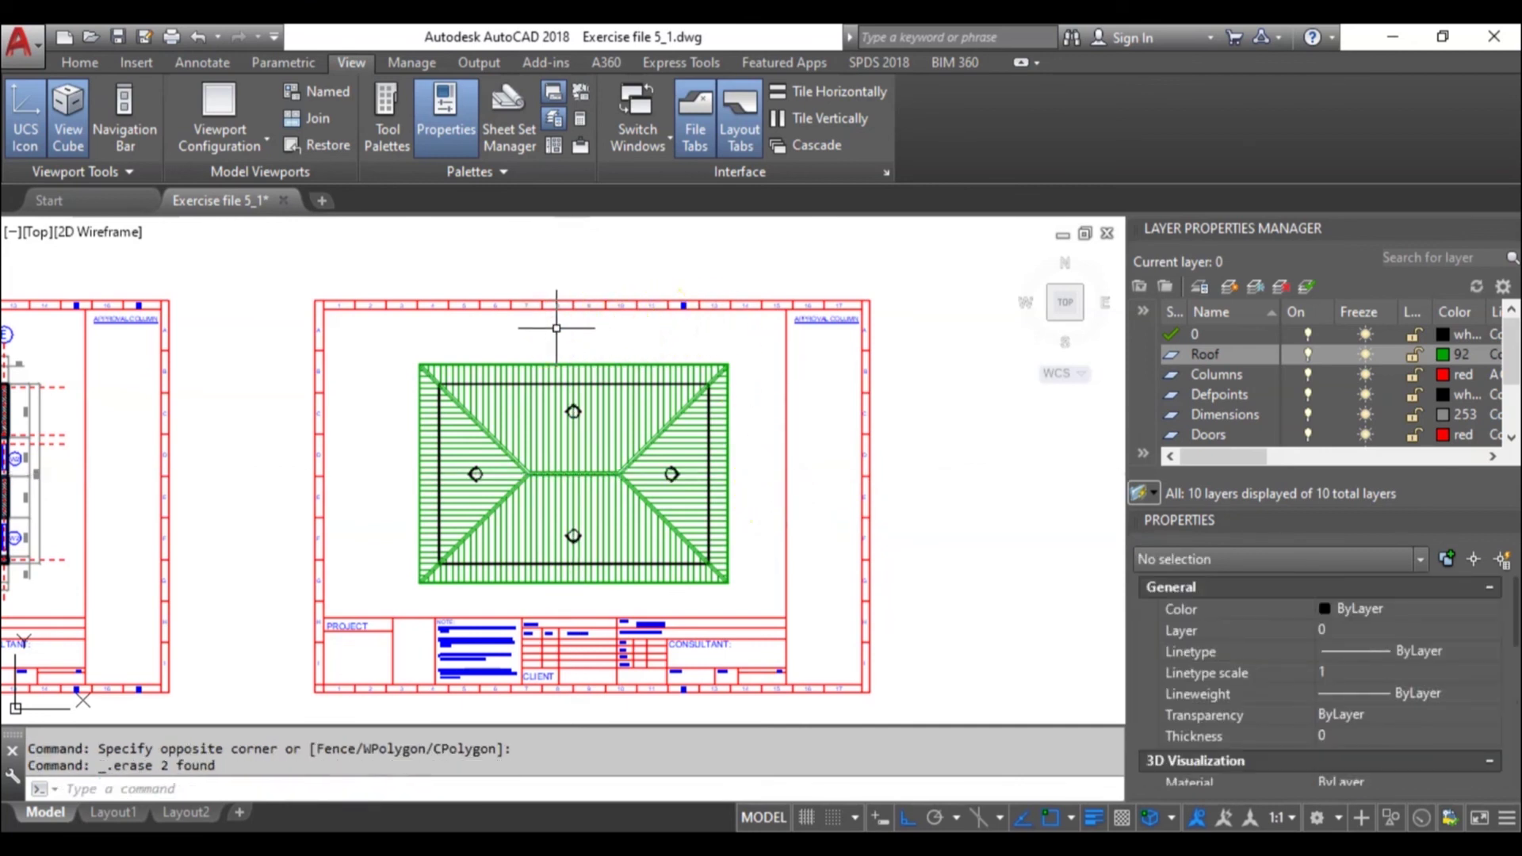
Copy the floor plan's grid lines with bubbles A–E and 1–4 from the building's northwest outer corner onto the roof plan's matching wall-outline corner.
{"action": "scroll", "coordinate": [634, 332], "scroll_direction": "down", "scroll_amount": 3}
{"action": "middle_click_drag", "start_coordinate": [590, 386], "coordinate": [657, 343]}
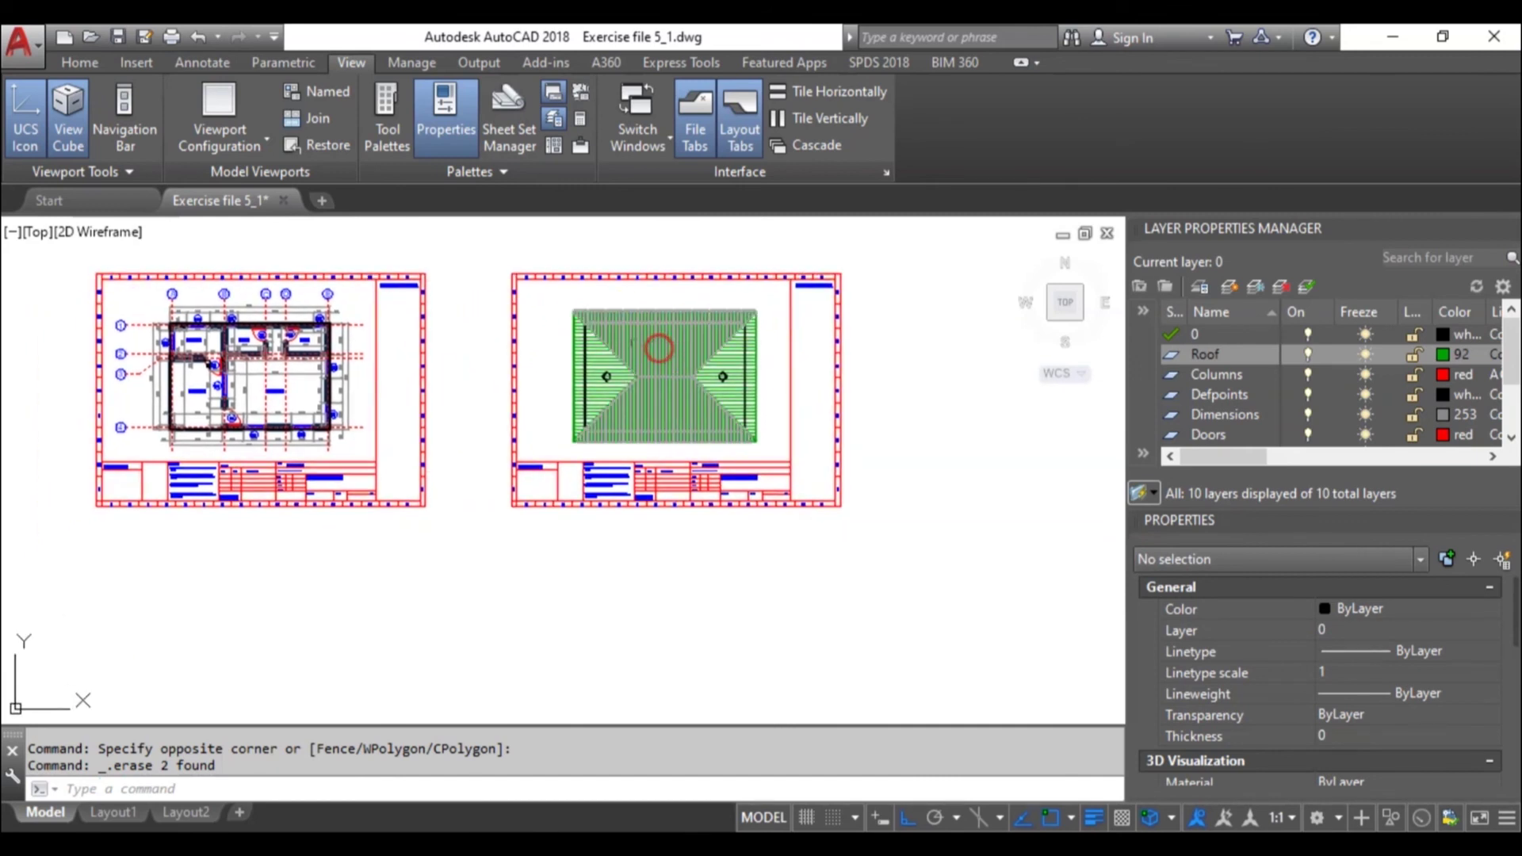
{"action": "mouse_move", "coordinate": [362, 315]}
{"action": "middle_mouse_down"}
{"action": "mouse_move", "coordinate": [533, 404]}
{"action": "mouse_move", "coordinate": [630, 413]}
{"action": "middle_mouse_up"}
{"action": "scroll", "coordinate": [543, 397], "scroll_direction": "up", "scroll_amount": 3}
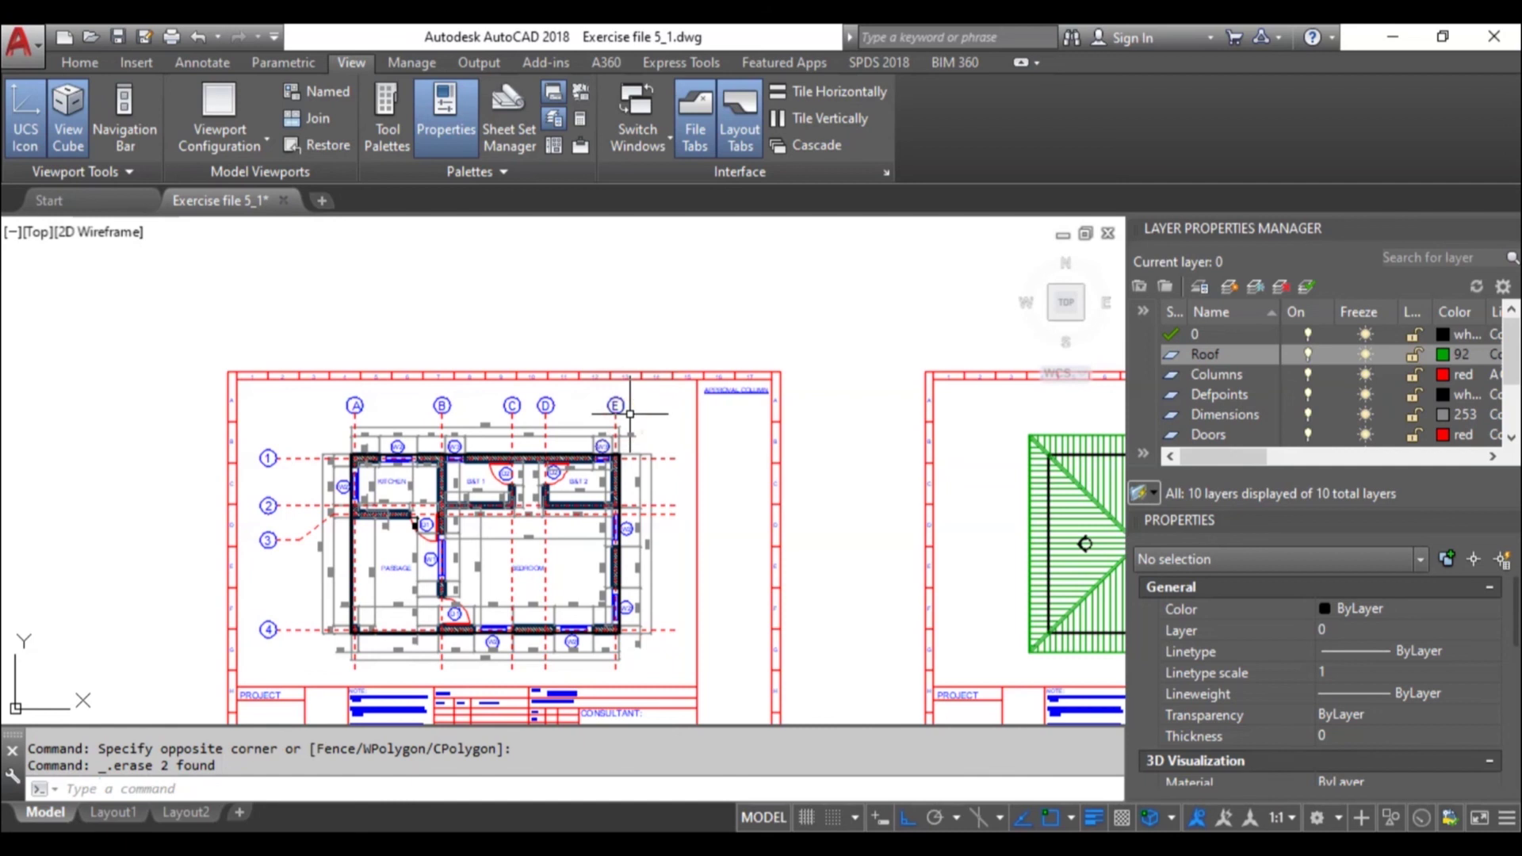
{"action": "left_click", "coordinate": [632, 414]}
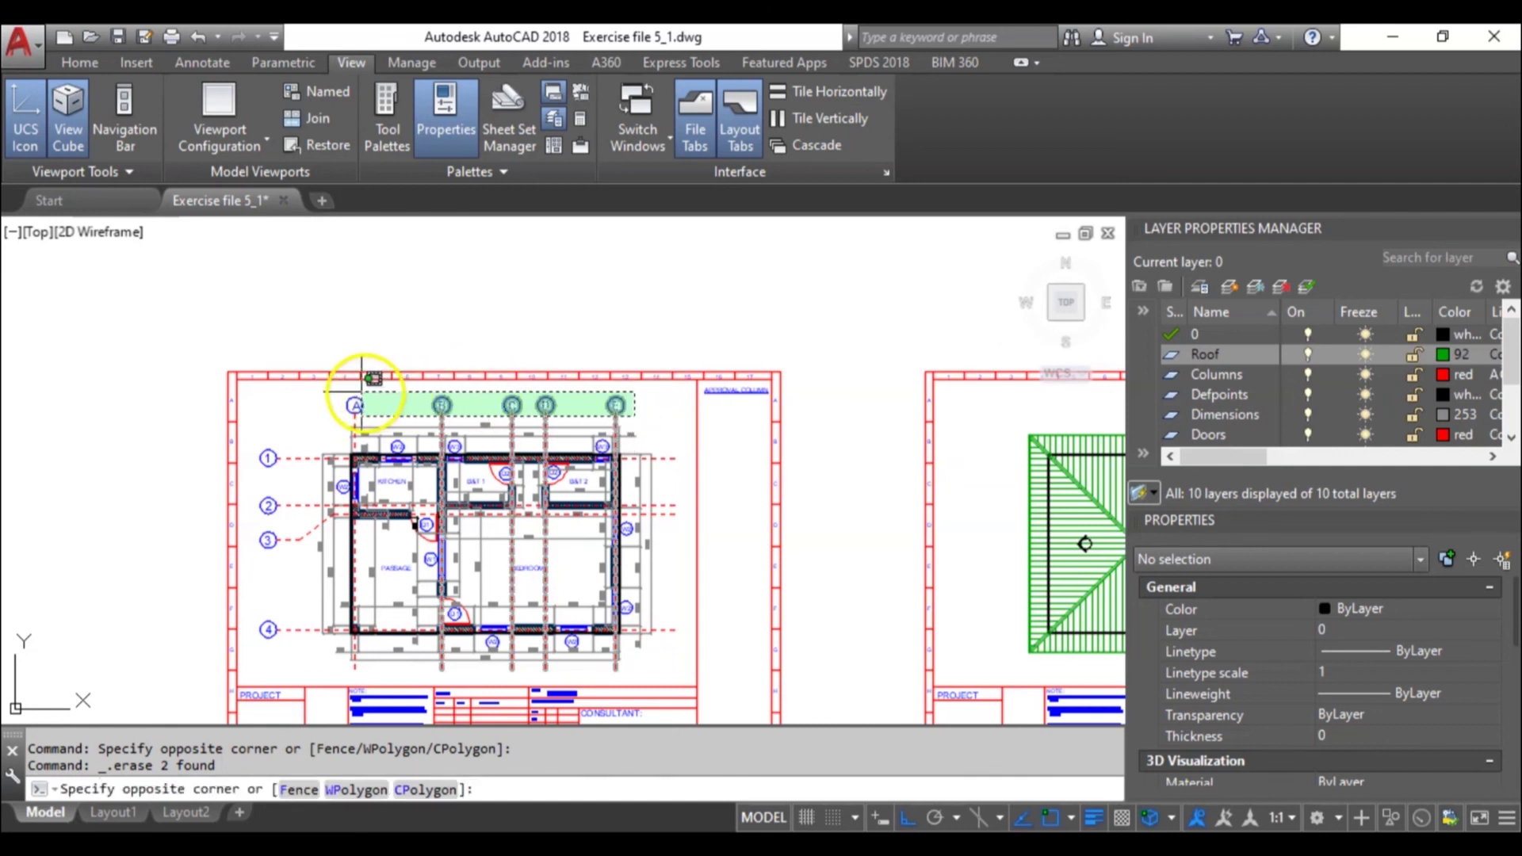
{"action": "left_click", "coordinate": [327, 388]}
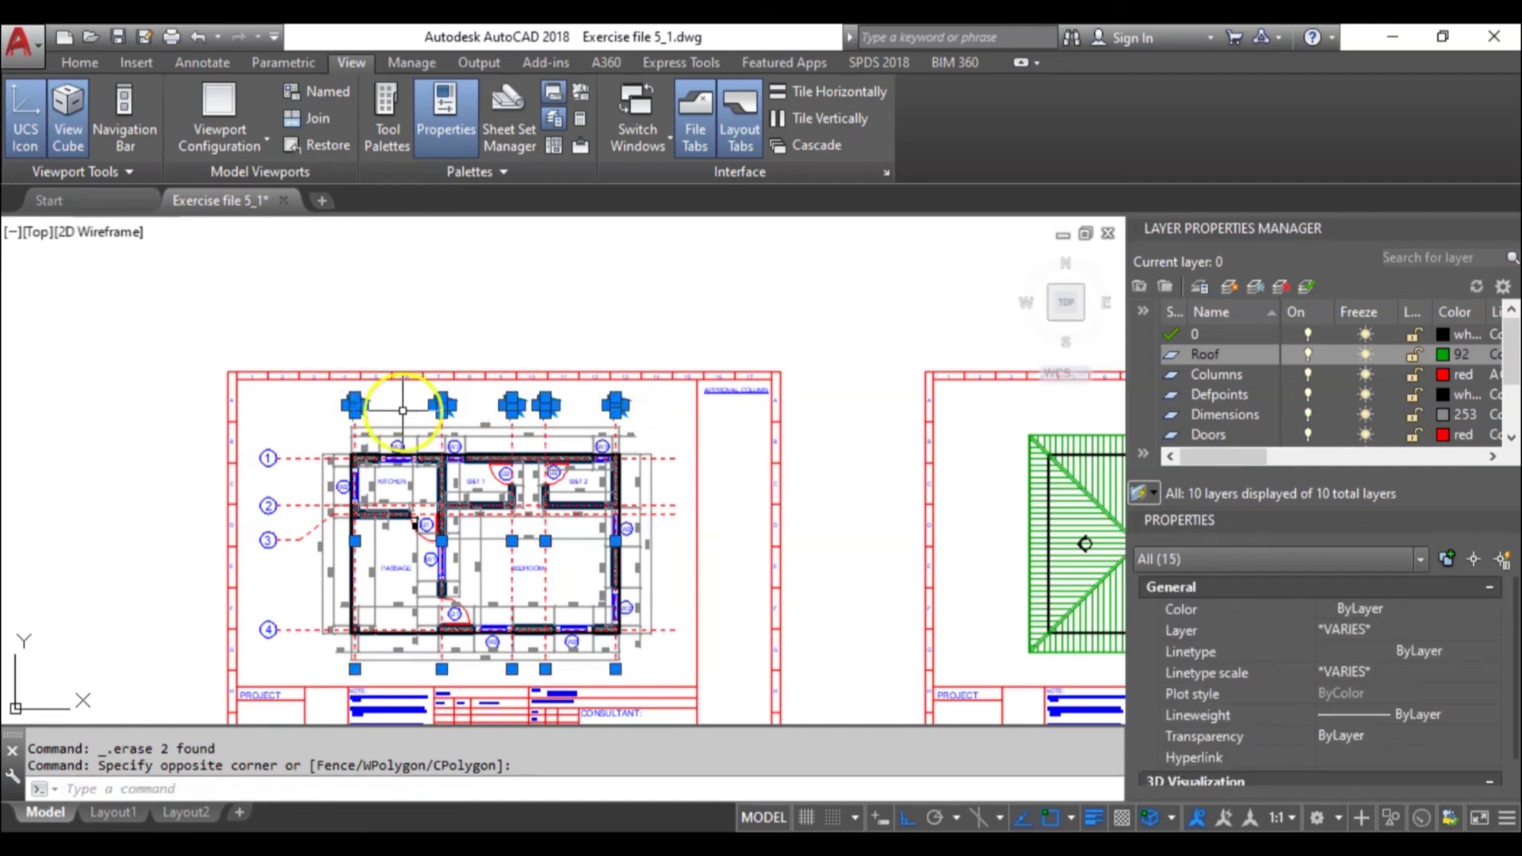
{"action": "left_click", "coordinate": [298, 657]}
{"action": "left_click", "coordinate": [255, 441]}
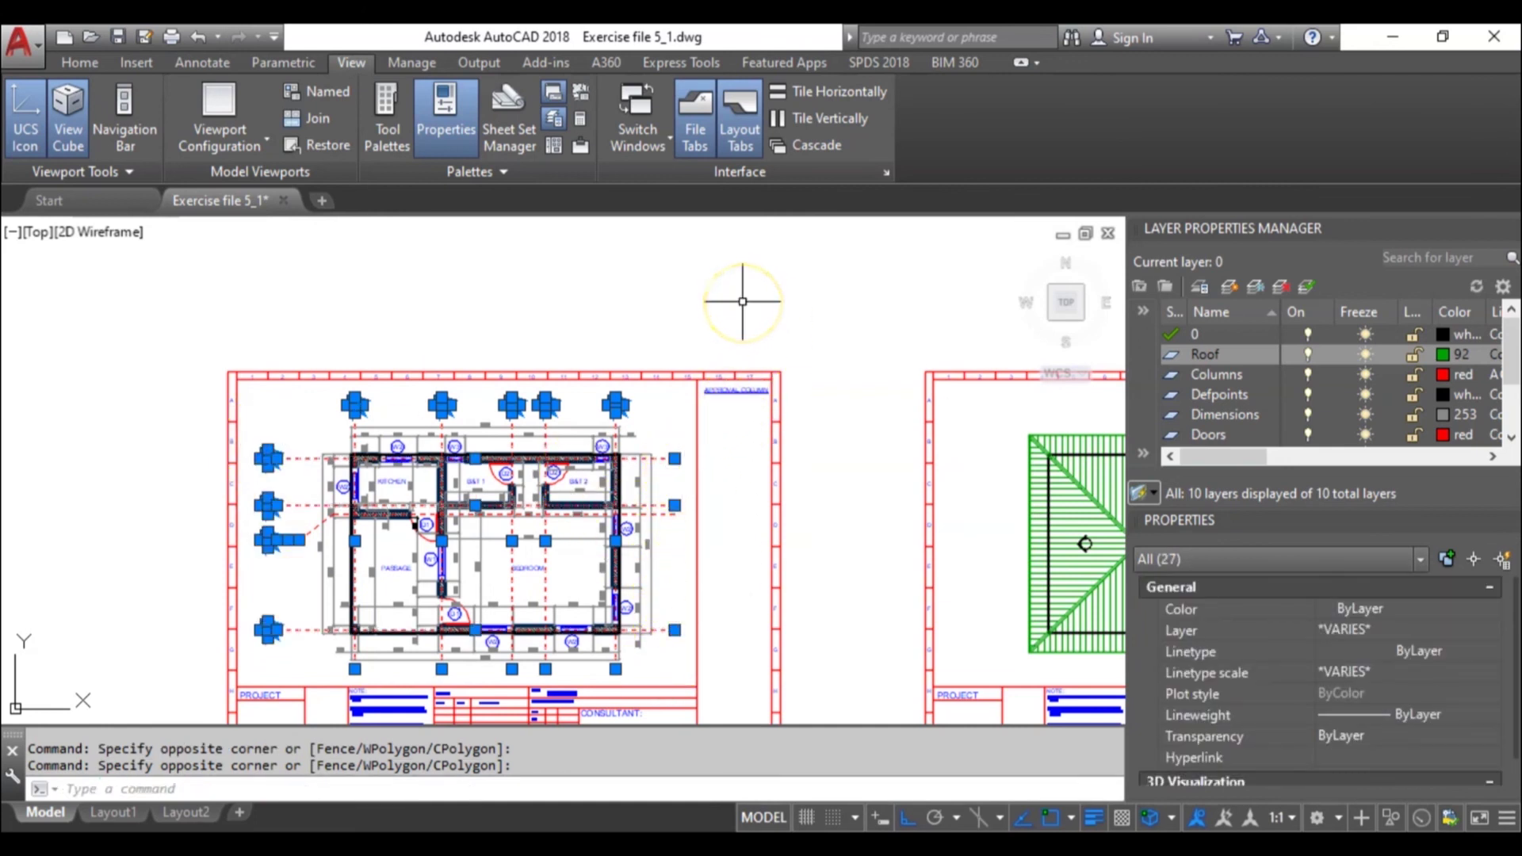
{"action": "type", "text": "o"}
{"action": "key", "text": "Return"}
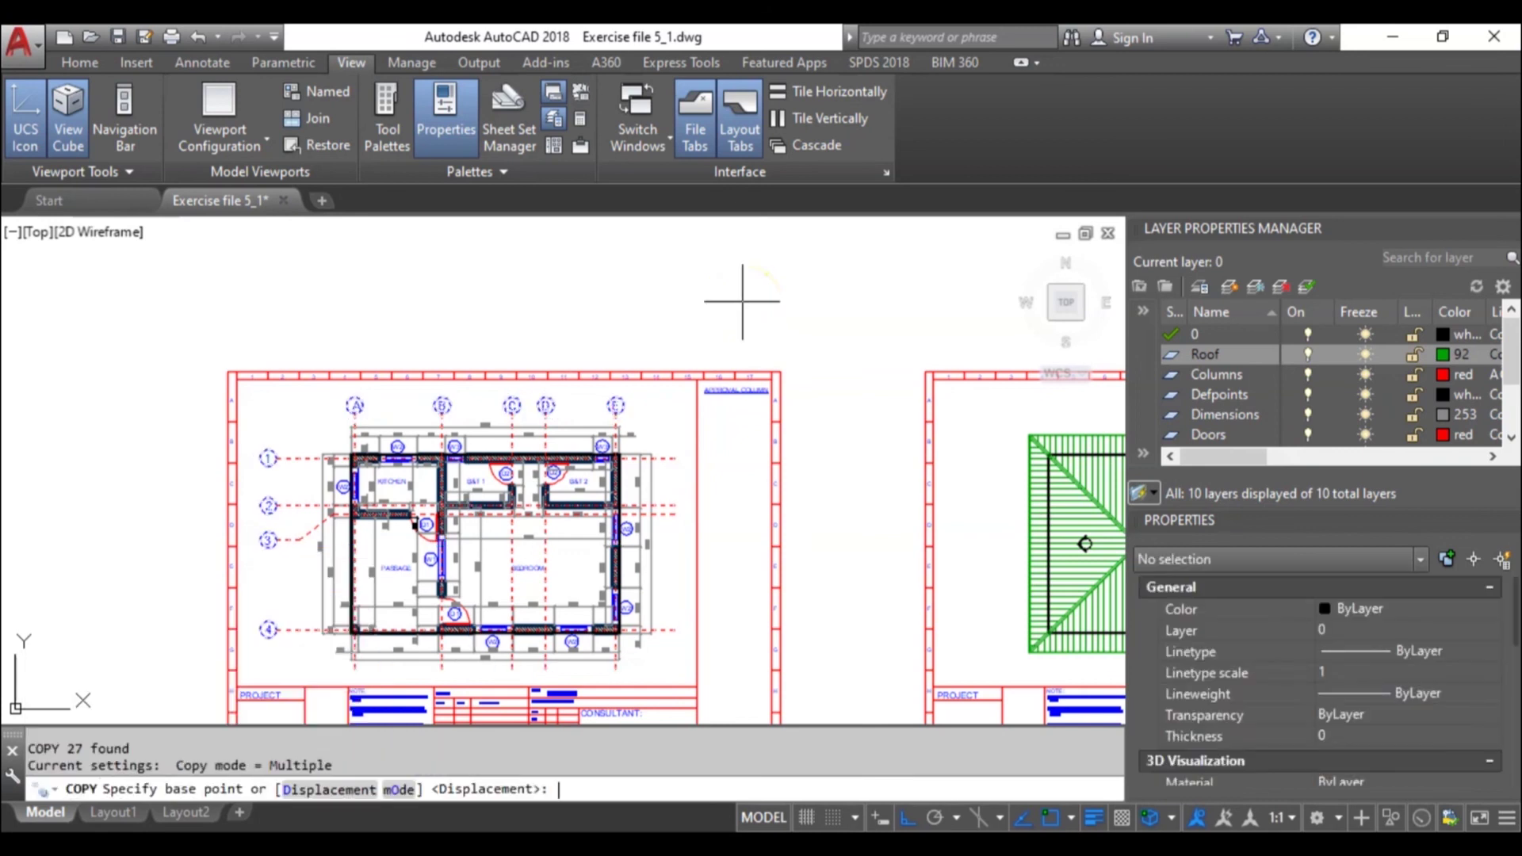
{"action": "scroll", "coordinate": [391, 436], "scroll_direction": "up", "scroll_amount": 4}
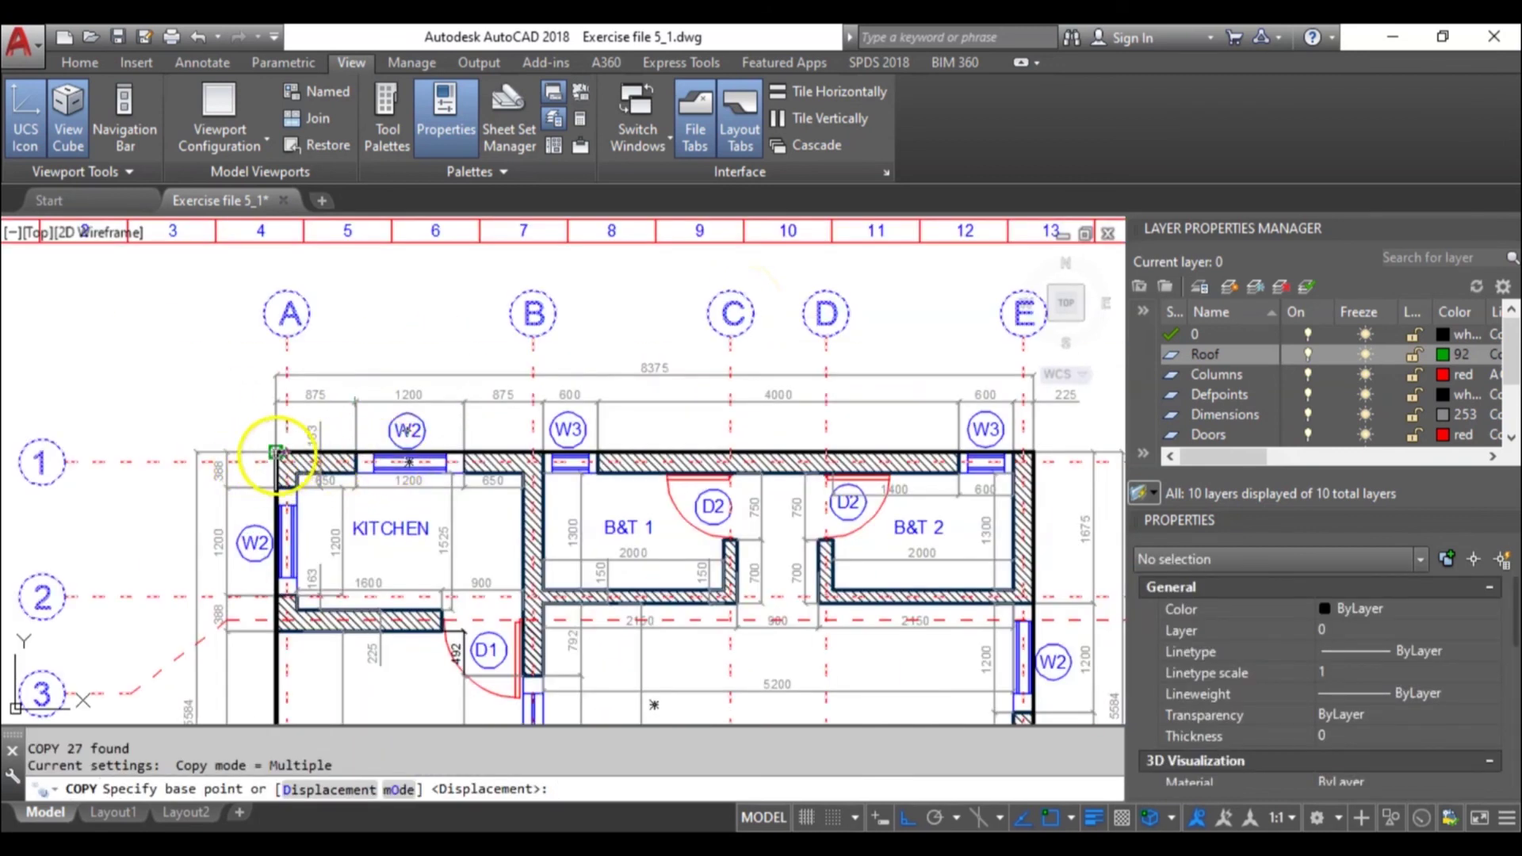
{"action": "scroll", "coordinate": [279, 448], "scroll_direction": "up", "scroll_amount": 4}
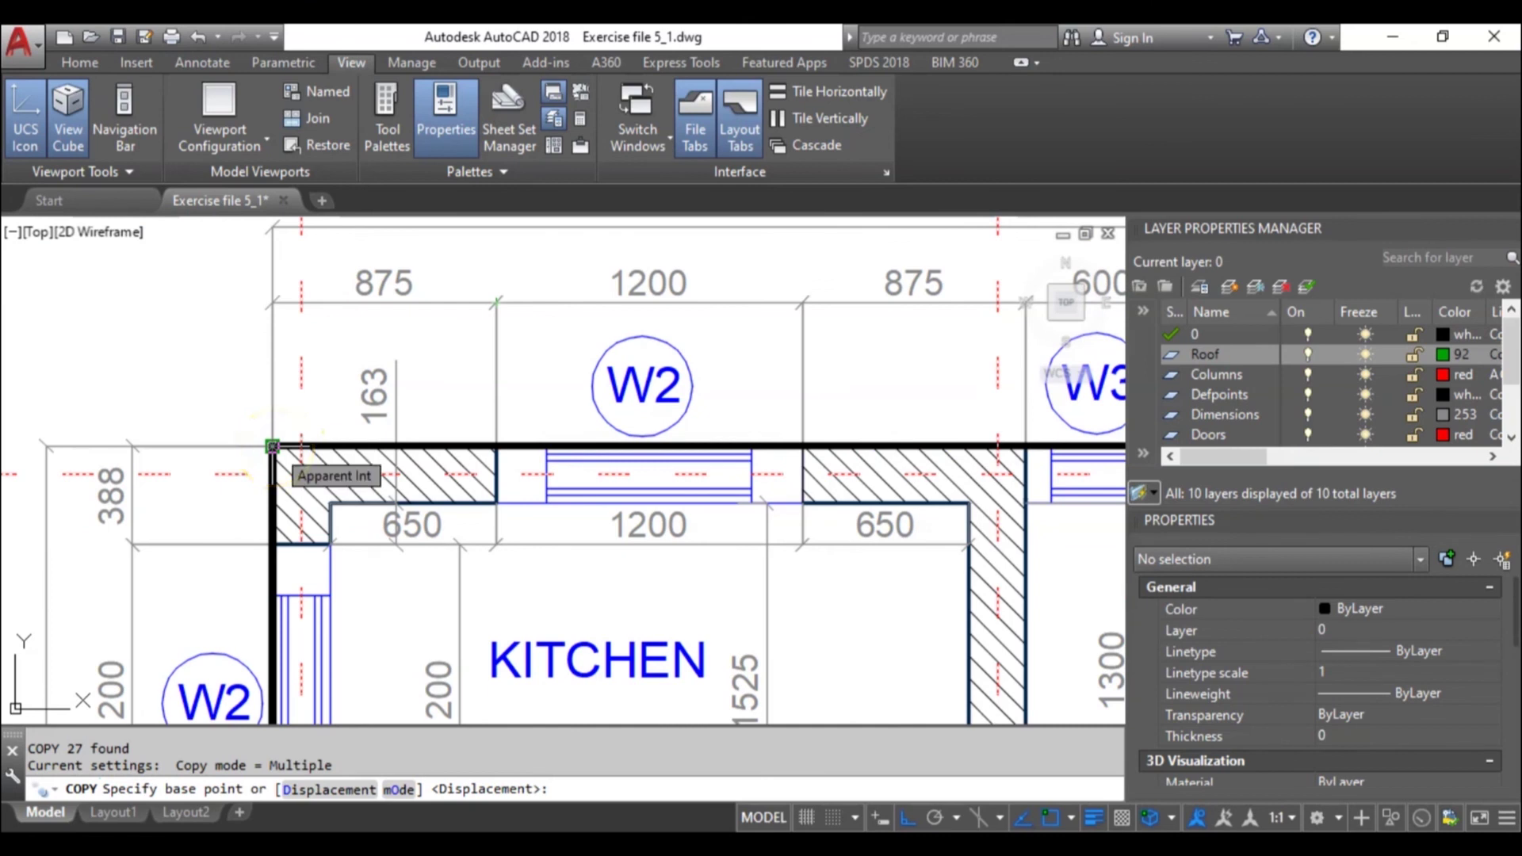
{"action": "left_click", "coordinate": [272, 447]}
{"action": "scroll", "coordinate": [273, 446], "scroll_direction": "down", "scroll_amount": 6}
{"action": "scroll", "coordinate": [566, 452], "scroll_direction": "up", "scroll_amount": 3}
{"action": "scroll", "coordinate": [566, 447], "scroll_direction": "up", "scroll_amount": 7}
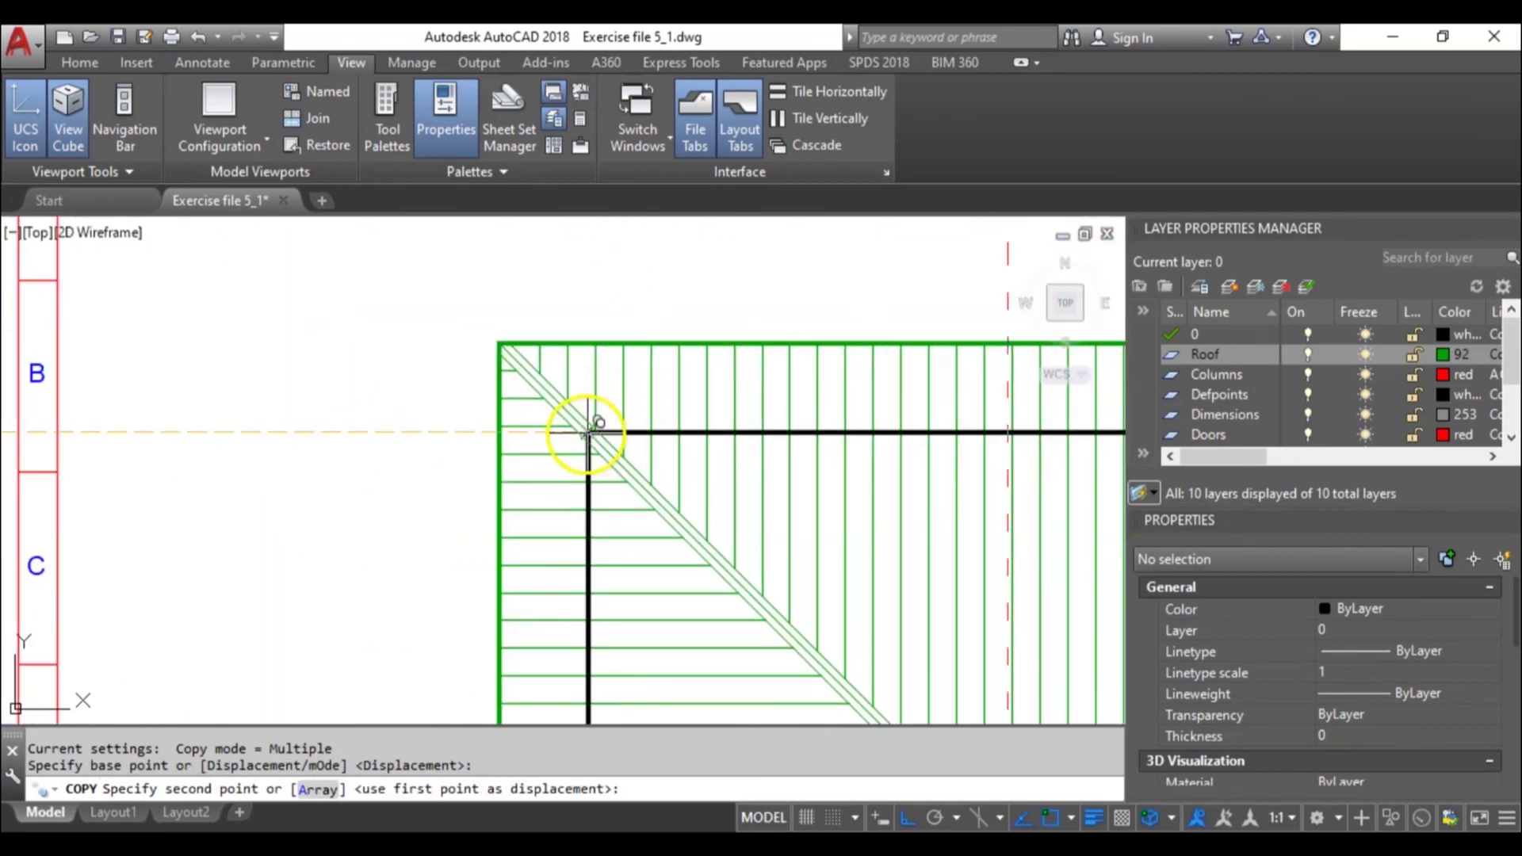
{"action": "scroll", "coordinate": [587, 432], "scroll_direction": "up", "scroll_amount": 5}
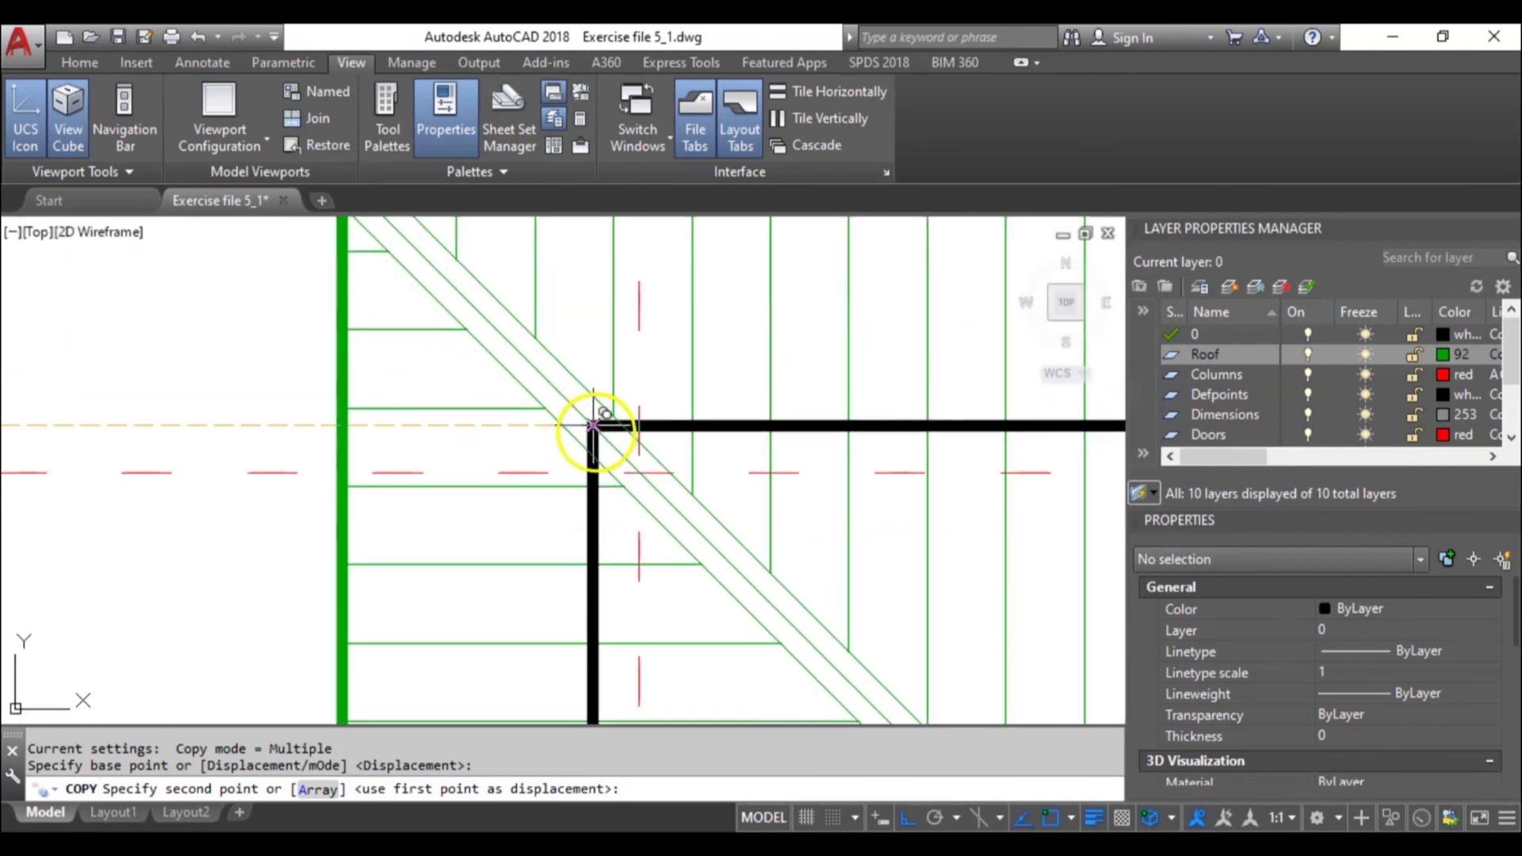
{"action": "left_click", "coordinate": [593, 425]}
{"action": "scroll", "coordinate": [593, 426], "scroll_direction": "down", "scroll_amount": 5}
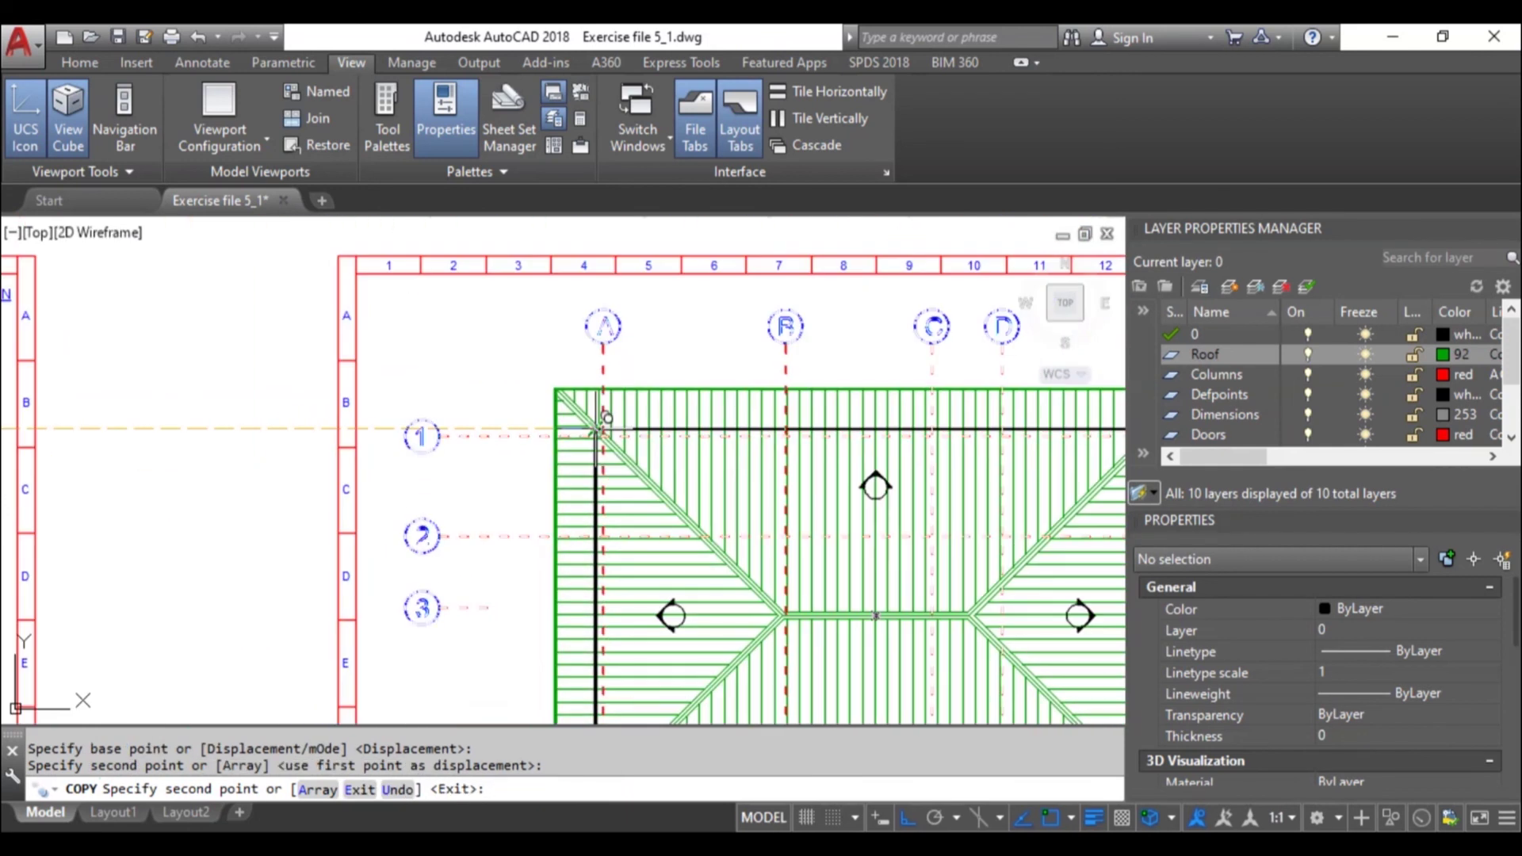
{"action": "key", "text": "Escape"}
Copy grid 3's diagonal and horizontal lines from the floor plan's northwest wall corner onto the matching wall-outline corner in the roof plan.
{"action": "scroll", "coordinate": [530, 468], "scroll_direction": "down", "scroll_amount": 5}
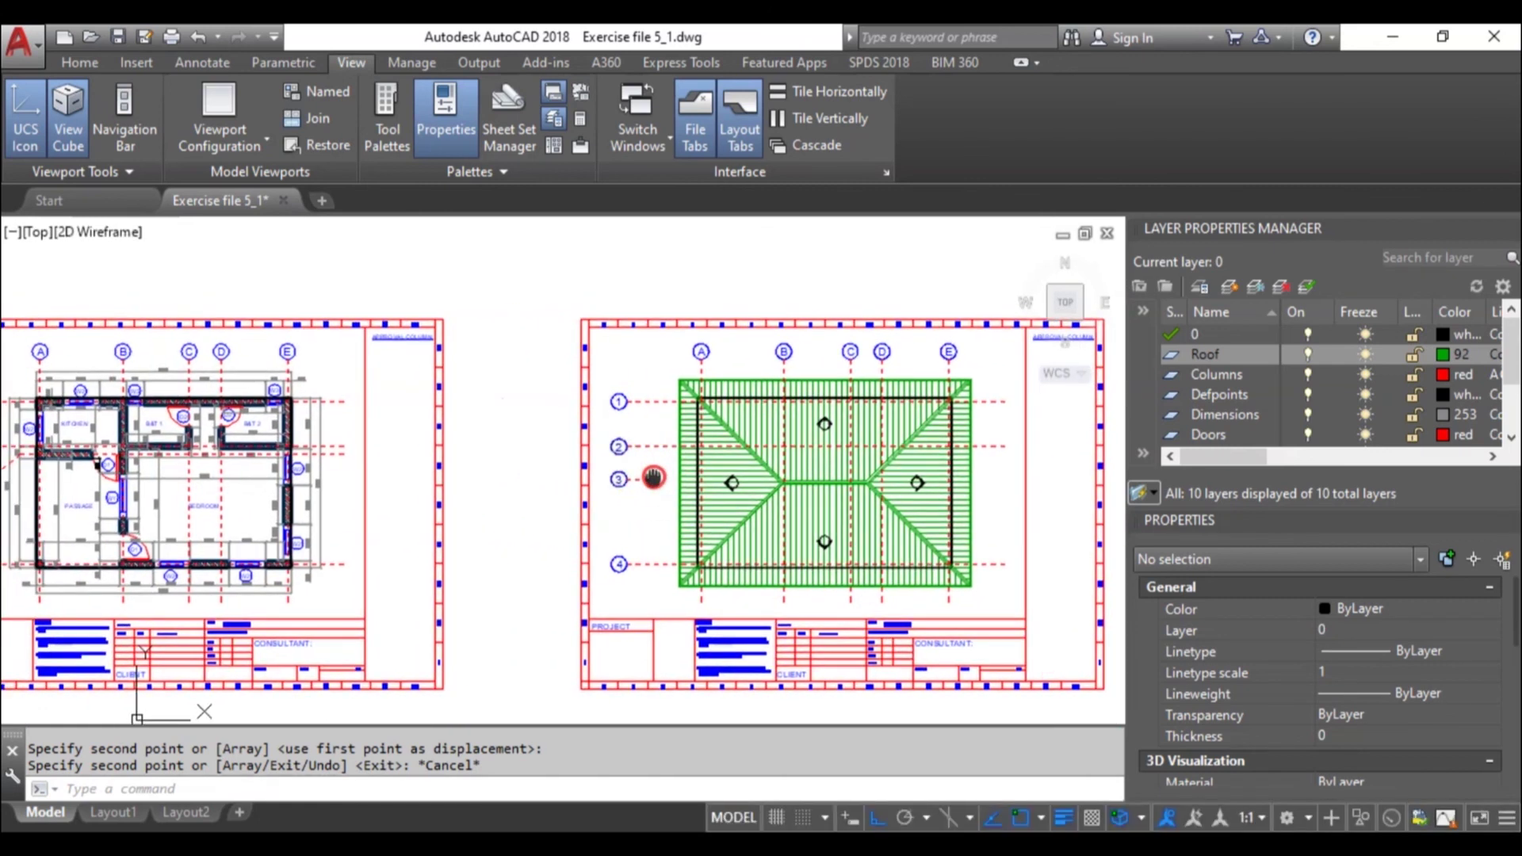
{"action": "mouse_move", "coordinate": [187, 459]}
{"action": "middle_mouse_down"}
{"action": "mouse_move", "coordinate": [300, 473]}
{"action": "mouse_move", "coordinate": [282, 476]}
{"action": "middle_mouse_up"}
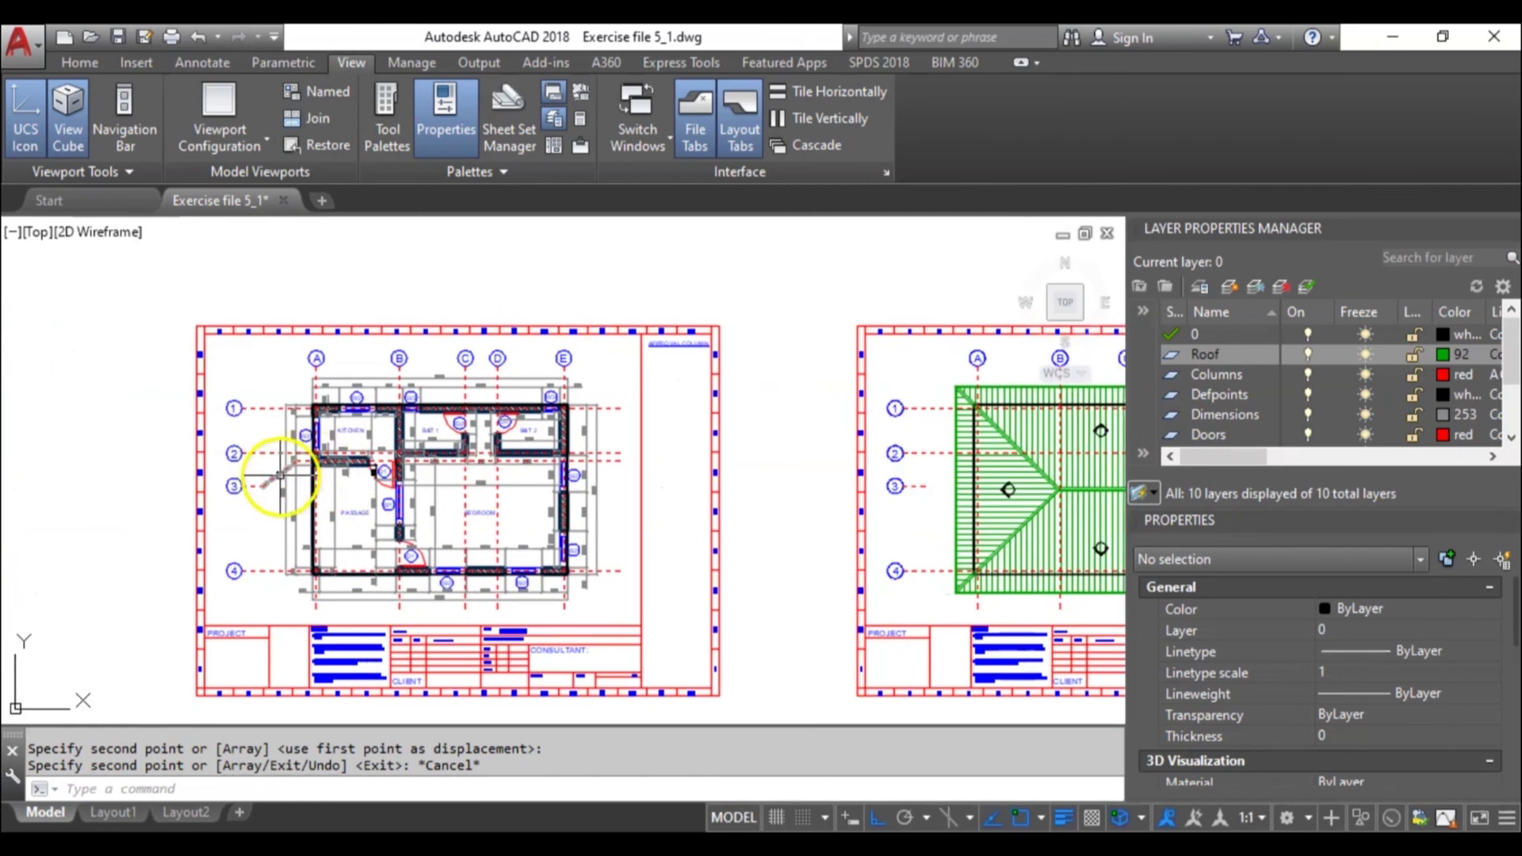
{"action": "left_click", "coordinate": [271, 481]}
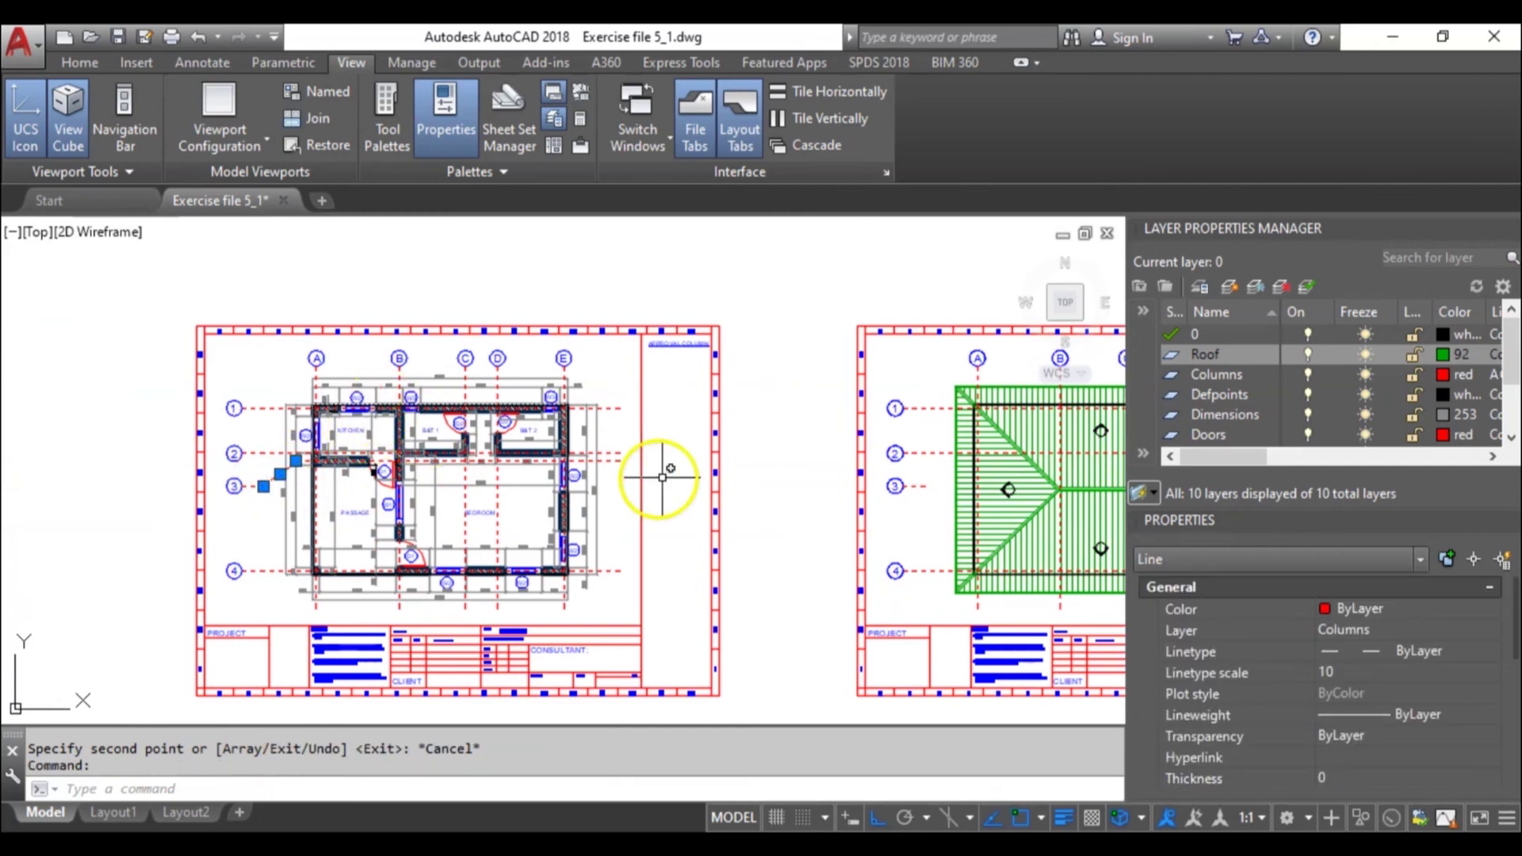
{"action": "scroll", "coordinate": [444, 457], "scroll_direction": "up", "scroll_amount": 1}
{"action": "scroll", "coordinate": [444, 457], "scroll_direction": "up", "scroll_amount": 3}
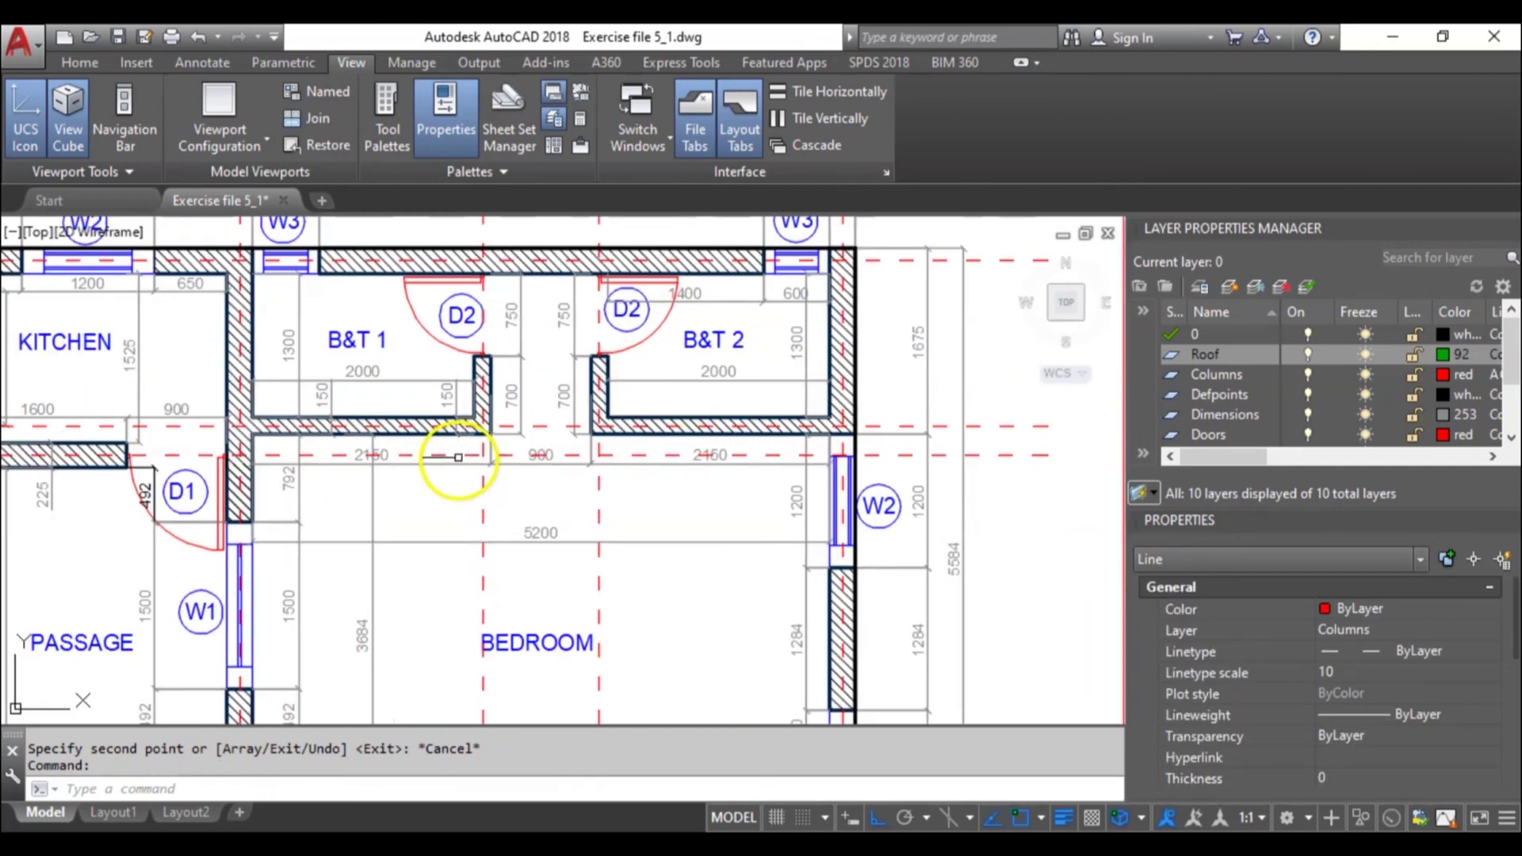
{"action": "left_click", "coordinate": [444, 460]}
{"action": "left_click", "coordinate": [631, 458]}
{"action": "scroll", "coordinate": [839, 503], "scroll_direction": "down", "scroll_amount": 3}
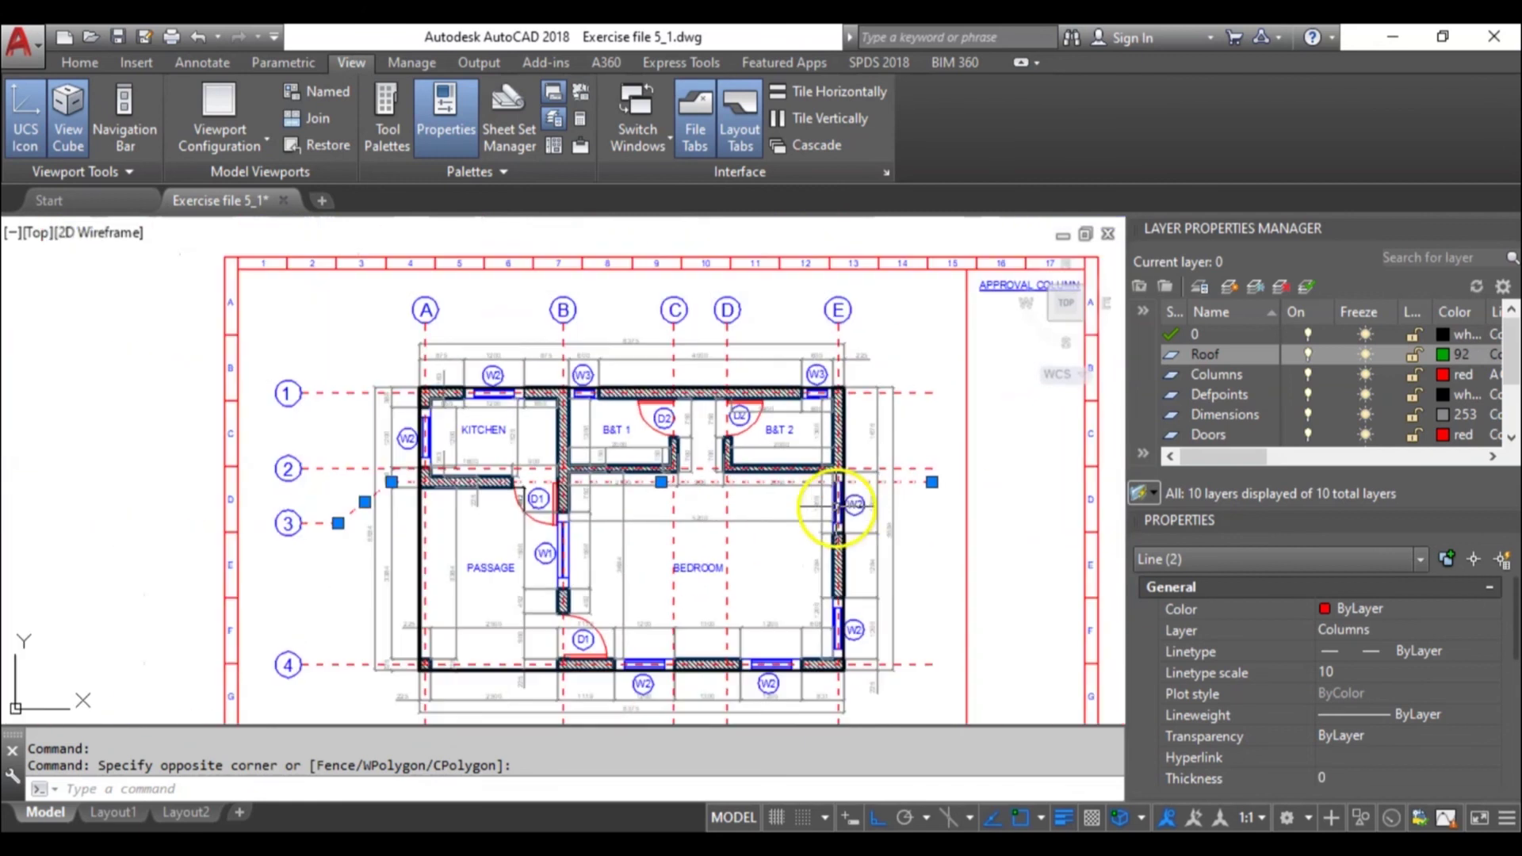
{"action": "type", "text": "co"}
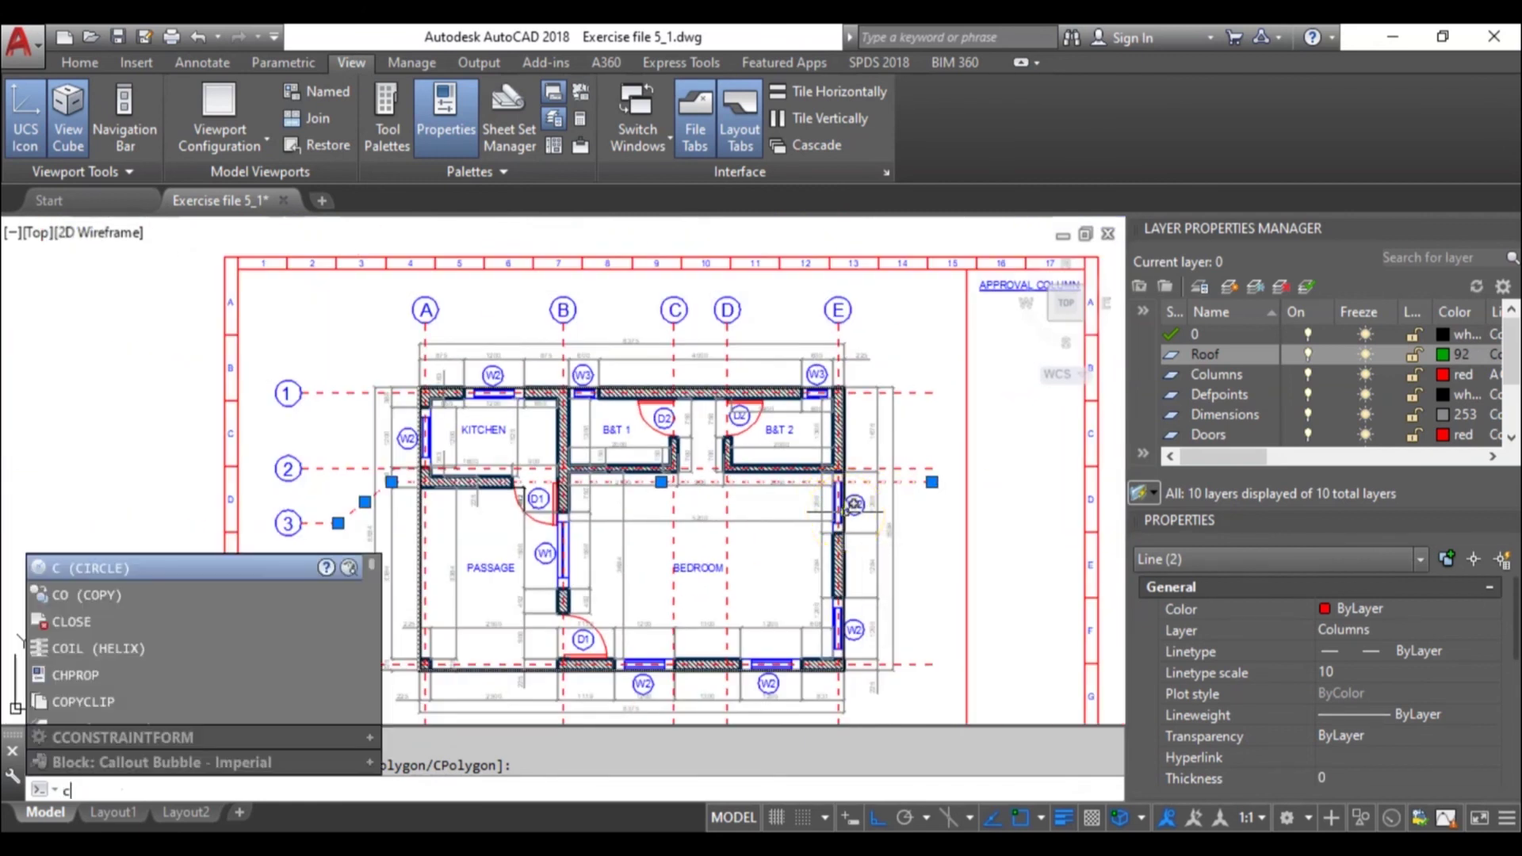
{"action": "key", "text": "Return"}
{"action": "scroll", "coordinate": [458, 380], "scroll_direction": "up", "scroll_amount": 6}
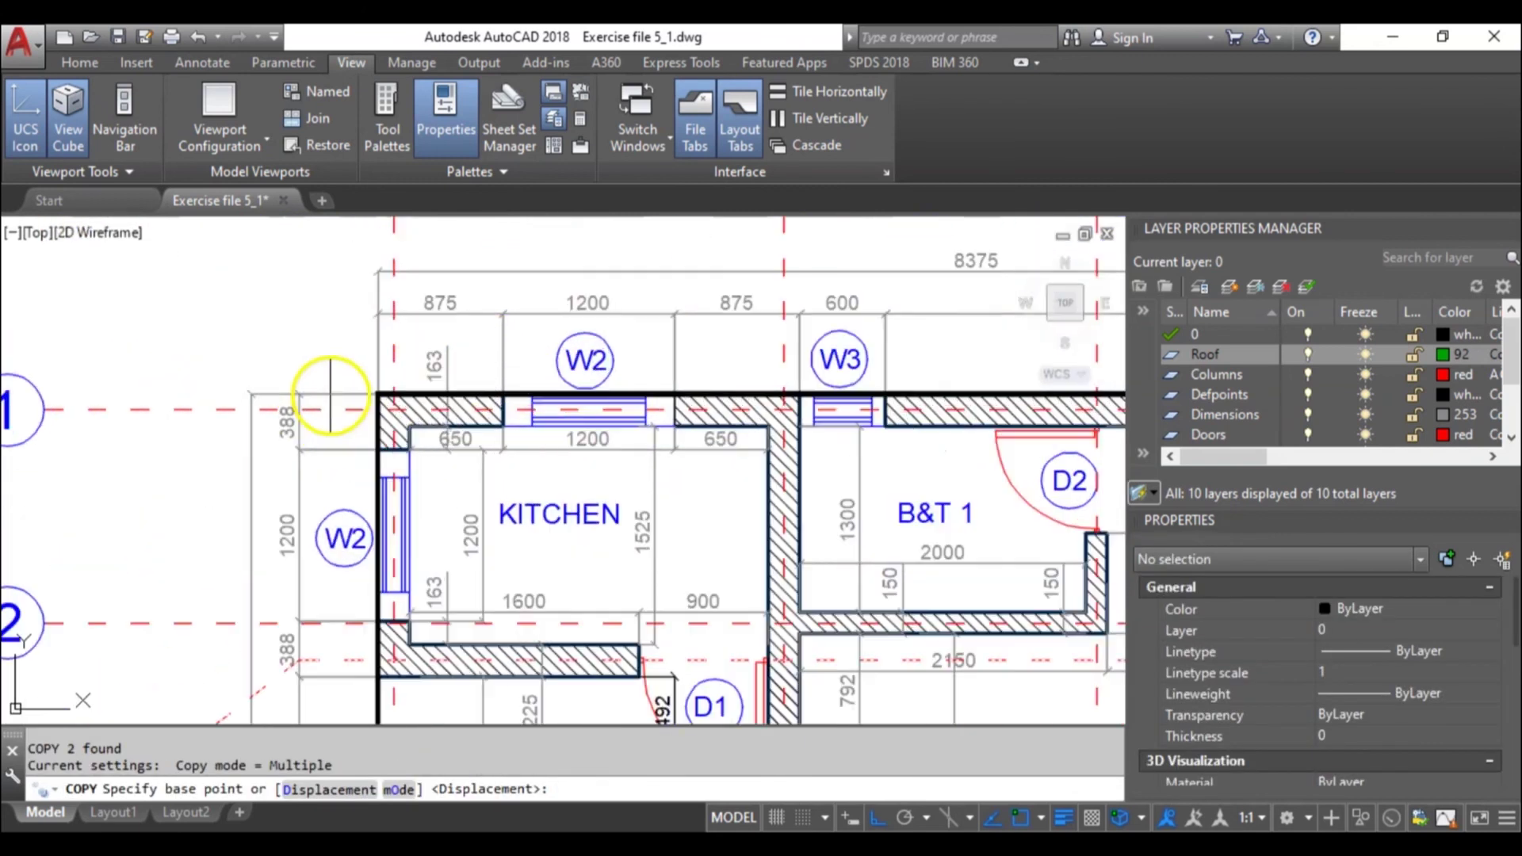
{"action": "left_click", "coordinate": [406, 390]}
{"action": "scroll", "coordinate": [406, 390], "scroll_direction": "down", "scroll_amount": 5}
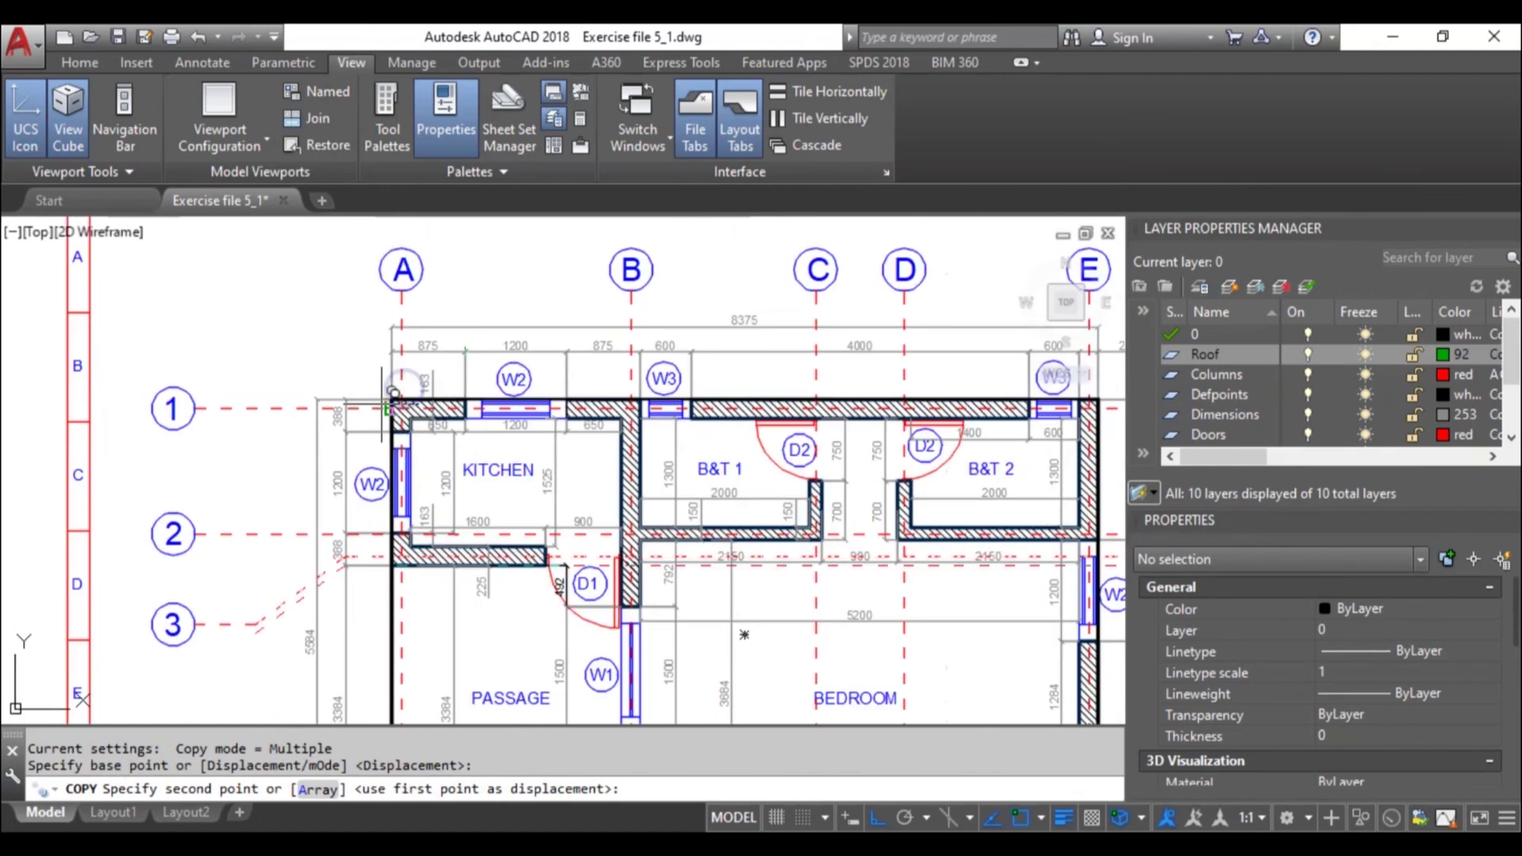
{"action": "middle_click_drag", "start_coordinate": [622, 407], "coordinate": [83, 411]}
{"action": "scroll", "coordinate": [710, 401], "scroll_direction": "up", "scroll_amount": 7}
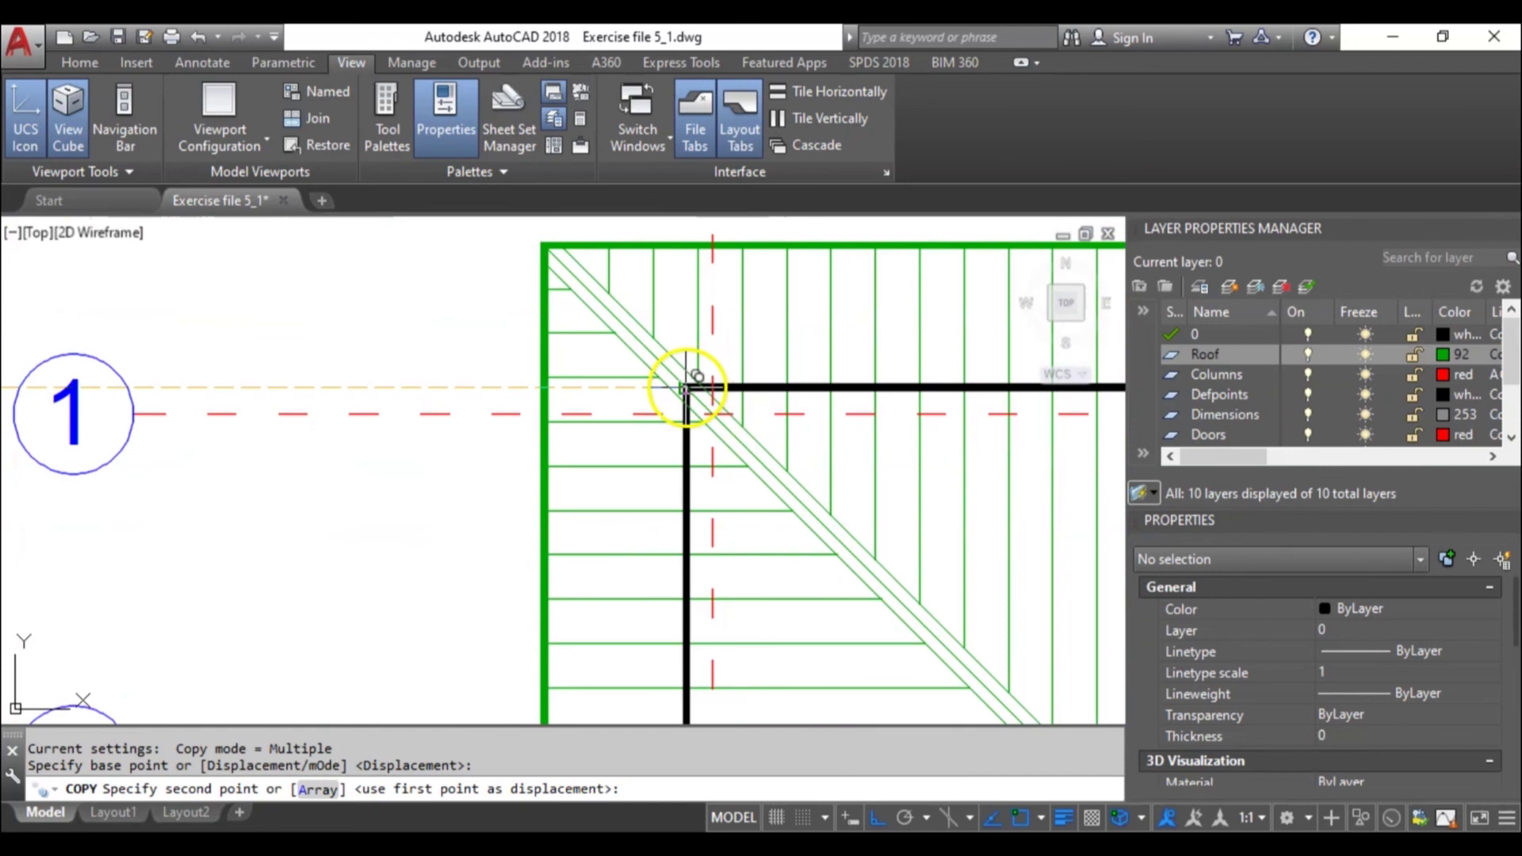
{"action": "left_click", "coordinate": [686, 387]}
{"action": "scroll", "coordinate": [714, 397], "scroll_direction": "down", "scroll_amount": 8}
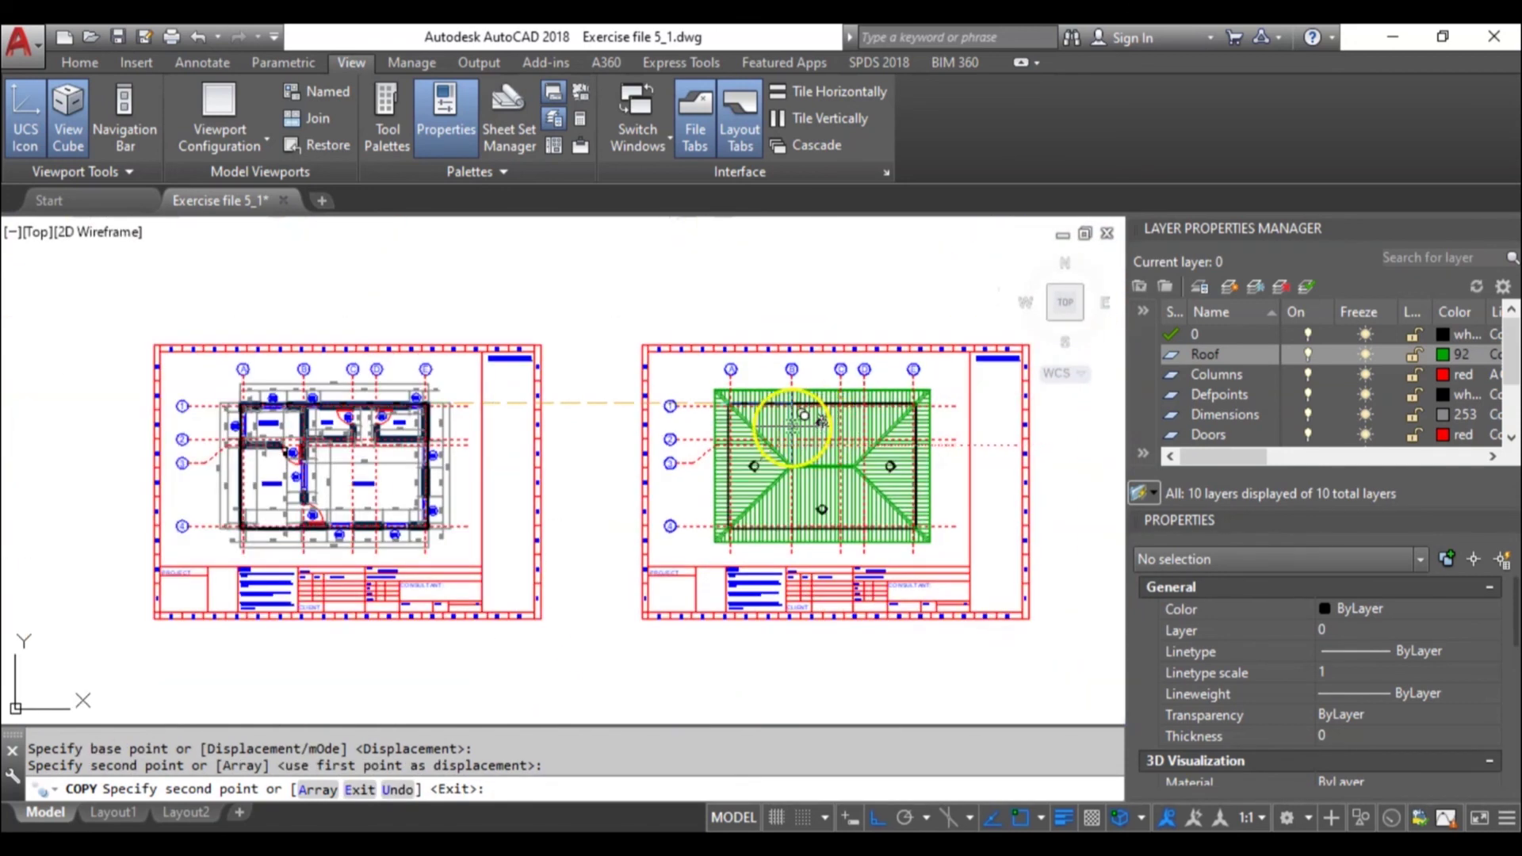
{"action": "key", "text": "Escape"}
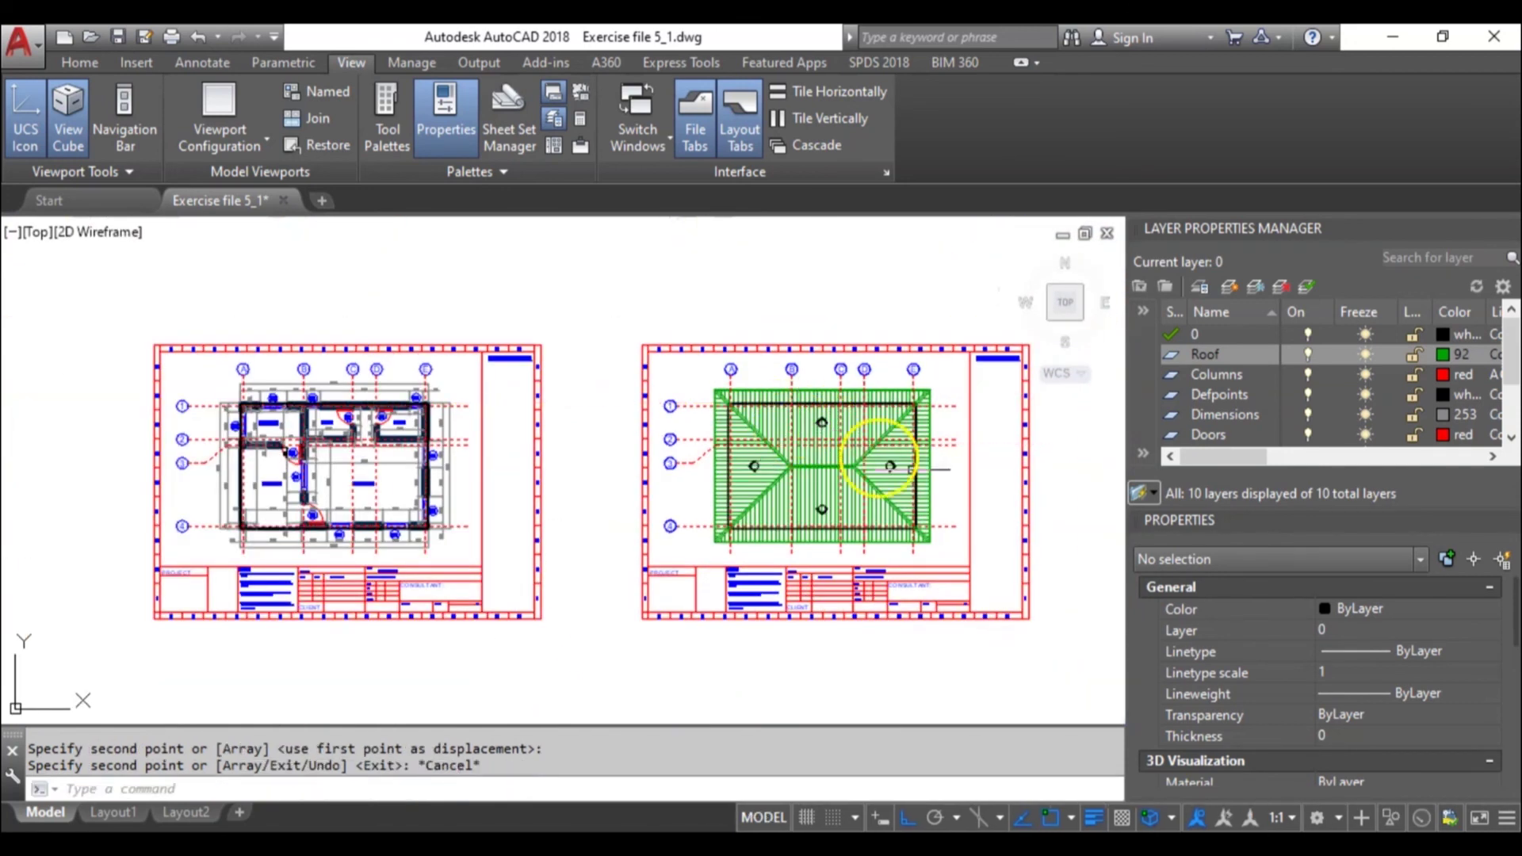
{"action": "middle_click_drag", "start_coordinate": [966, 467], "coordinate": [746, 465]}
{"action": "scroll", "coordinate": [745, 464], "scroll_direction": "up", "scroll_amount": 4}
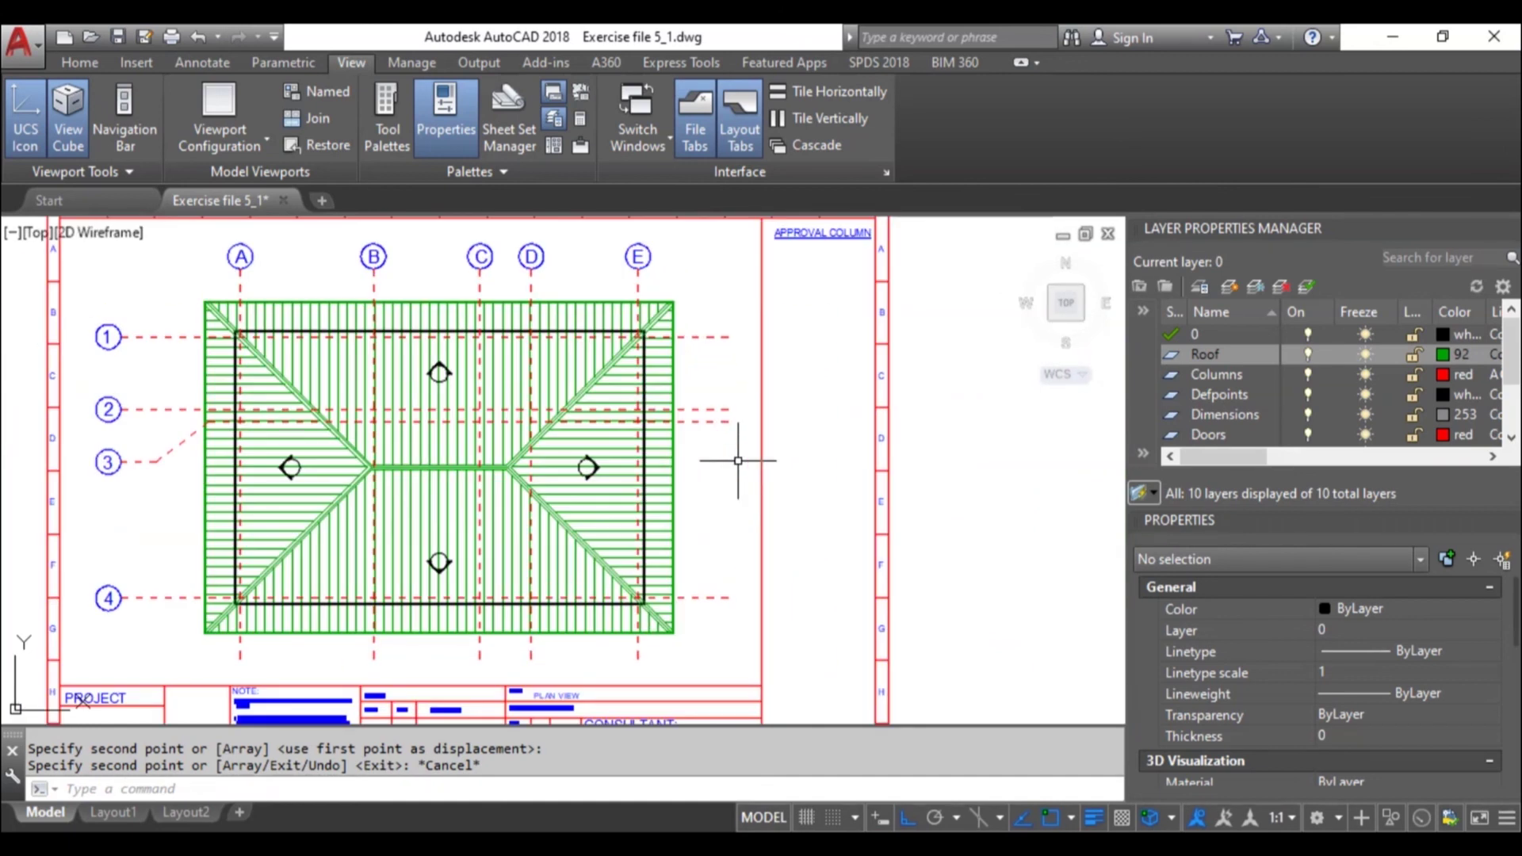
{"action": "middle_click_drag", "start_coordinate": [732, 458], "coordinate": [803, 457]}
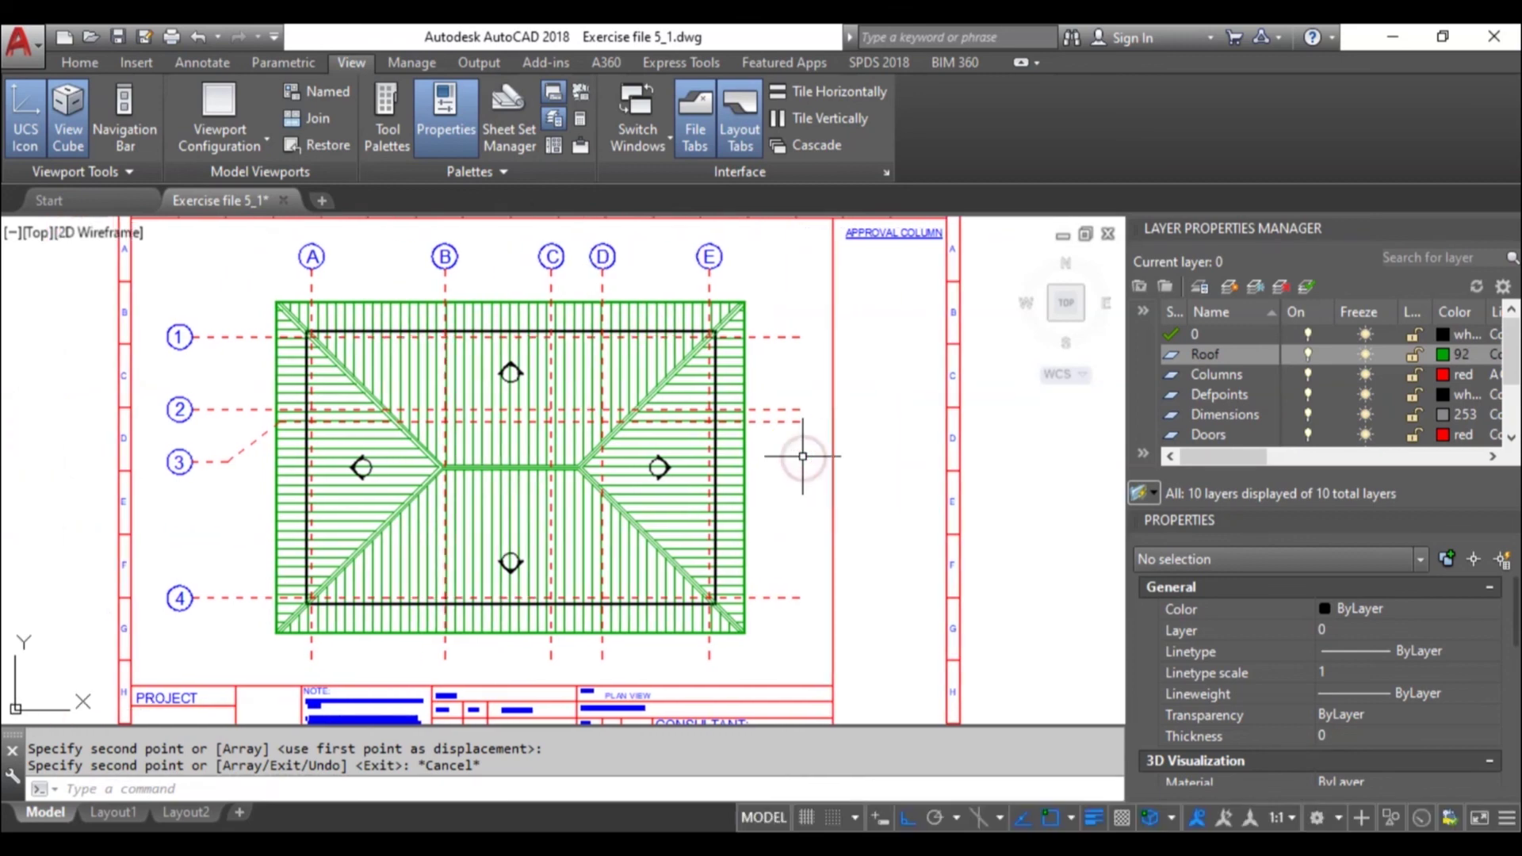